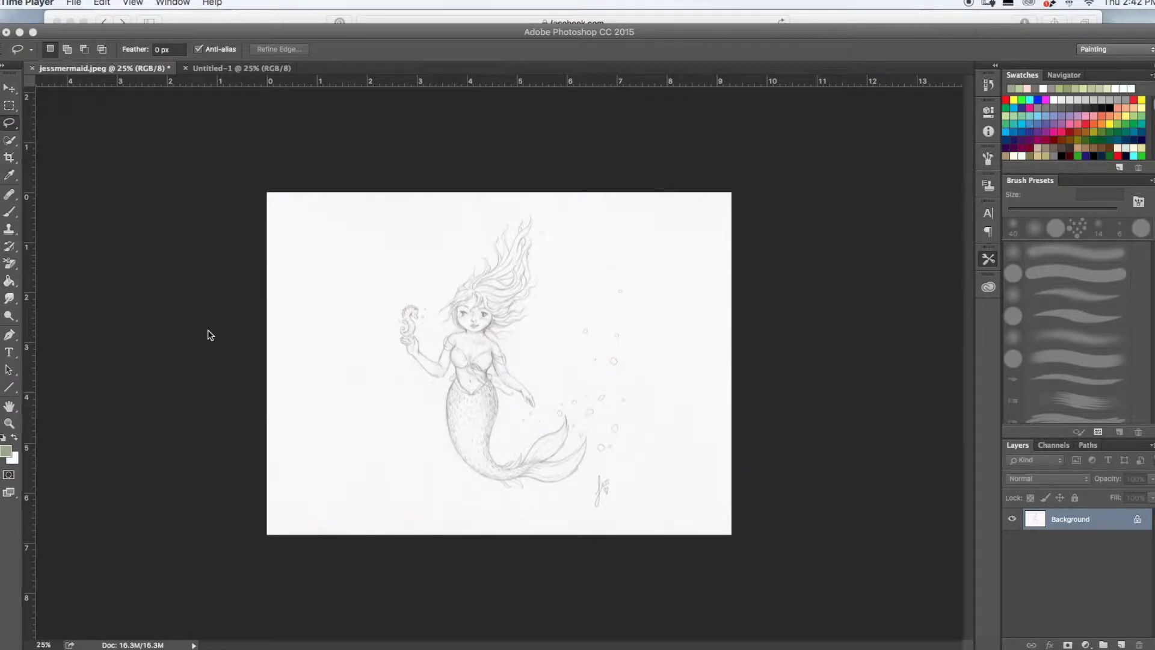
Outline the mermaid sketch, its bubbles and the signature with a freehand lasso selection in jessmermaid.jpeg
click(419, 37)
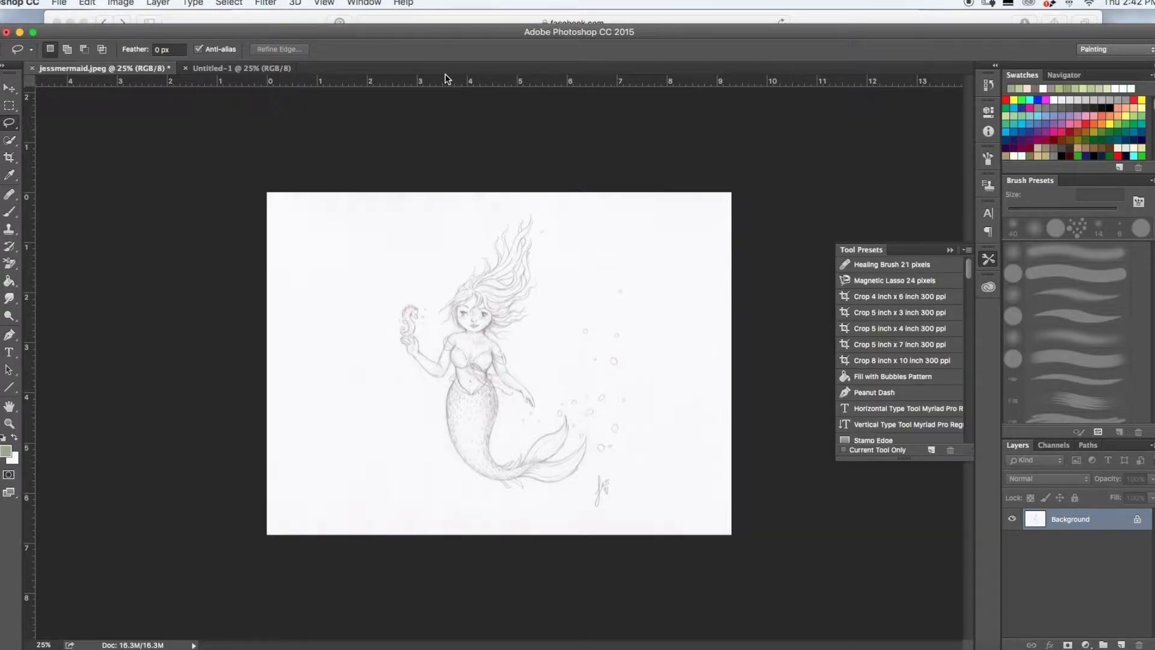
key(super+plus)
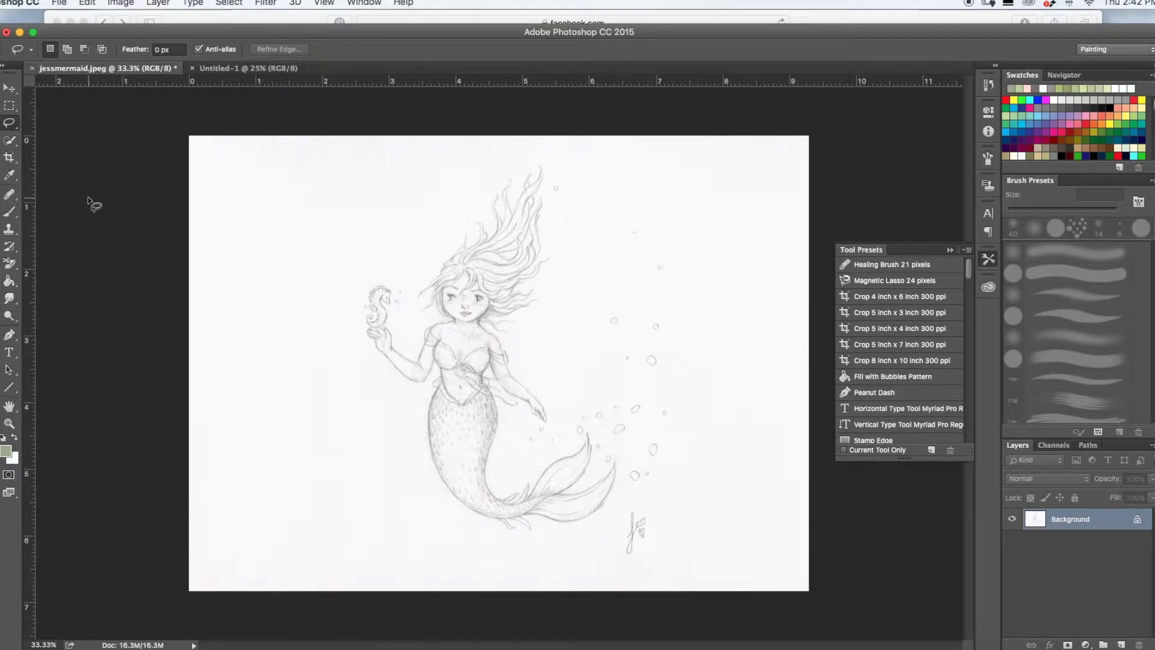
key(super+equal)
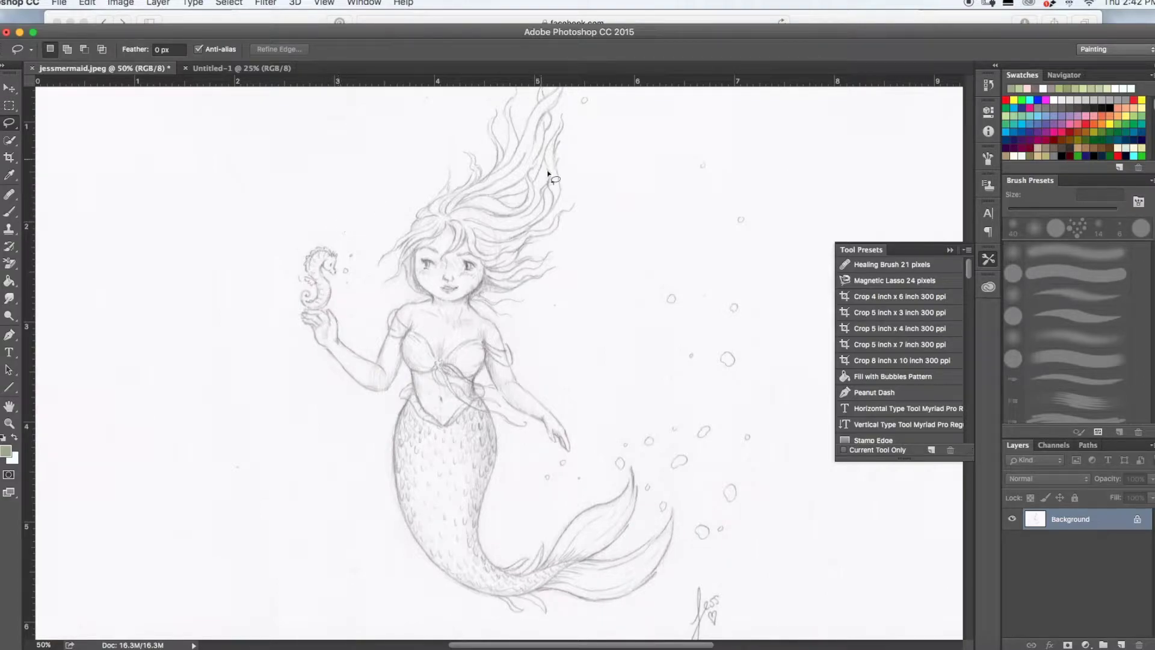
key(super+minus)
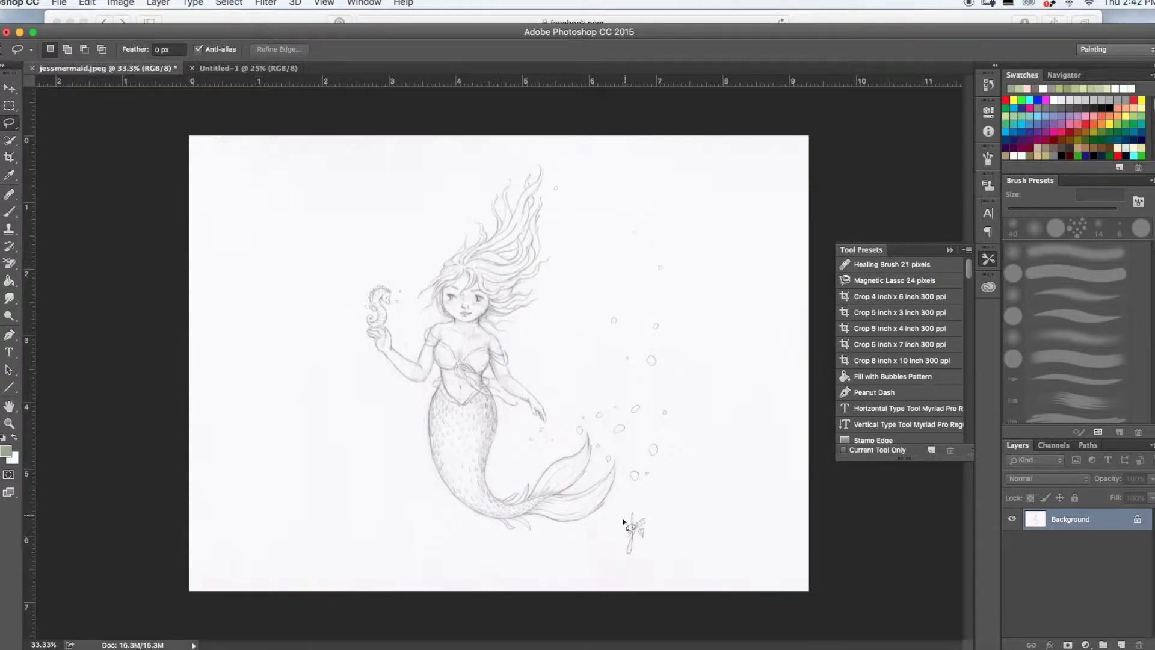
mouse_move(620, 523)
mouse_down()
mouse_move(619, 560)
mouse_move(636, 574)
mouse_move(664, 547)
mouse_move(690, 403)
mouse_move(688, 267)
mouse_move(675, 230)
mouse_move(630, 188)
mouse_move(593, 166)
mouse_move(530, 157)
mouse_move(423, 248)
mouse_move(377, 265)
mouse_move(346, 319)
mouse_move(360, 390)
mouse_move(421, 514)
mouse_move(487, 561)
mouse_move(555, 551)
mouse_move(620, 523)
mouse_up()
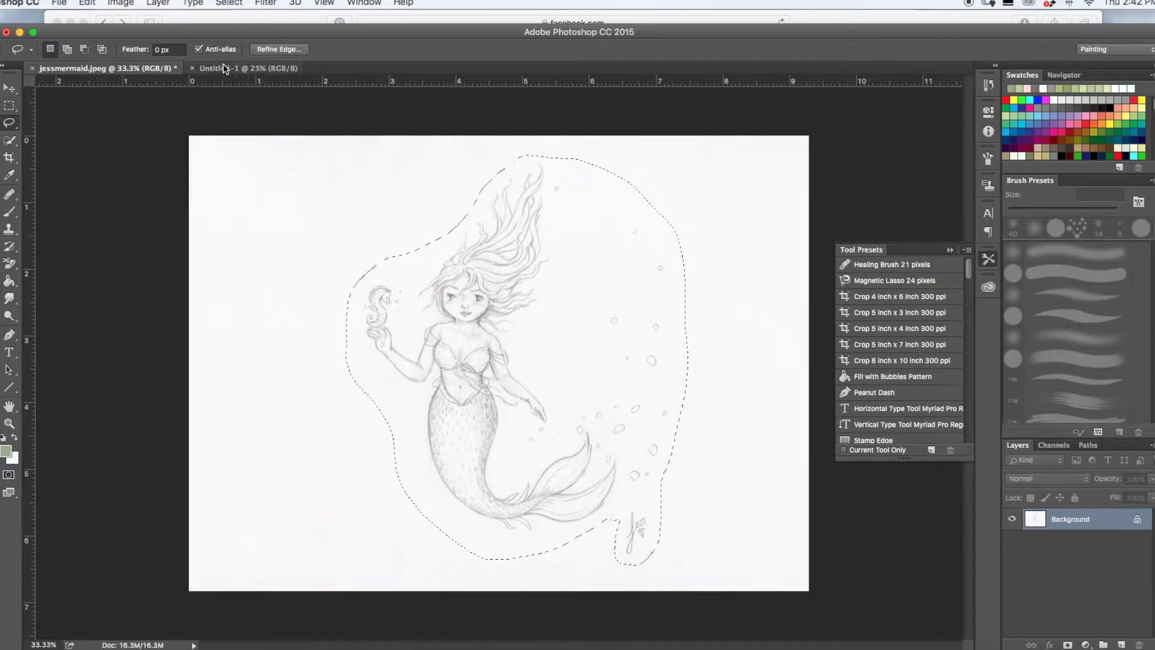
Copy the selected mermaid sketch into the blank Untitled-1 document as a new layer
click(247, 68)
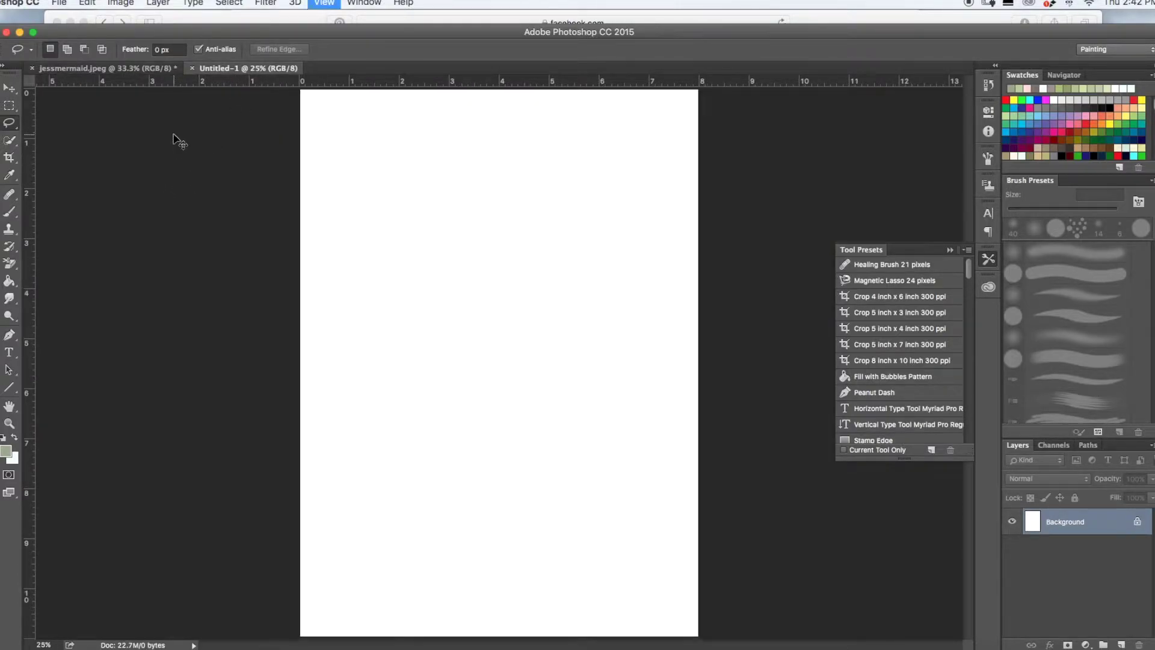
key(super+minus)
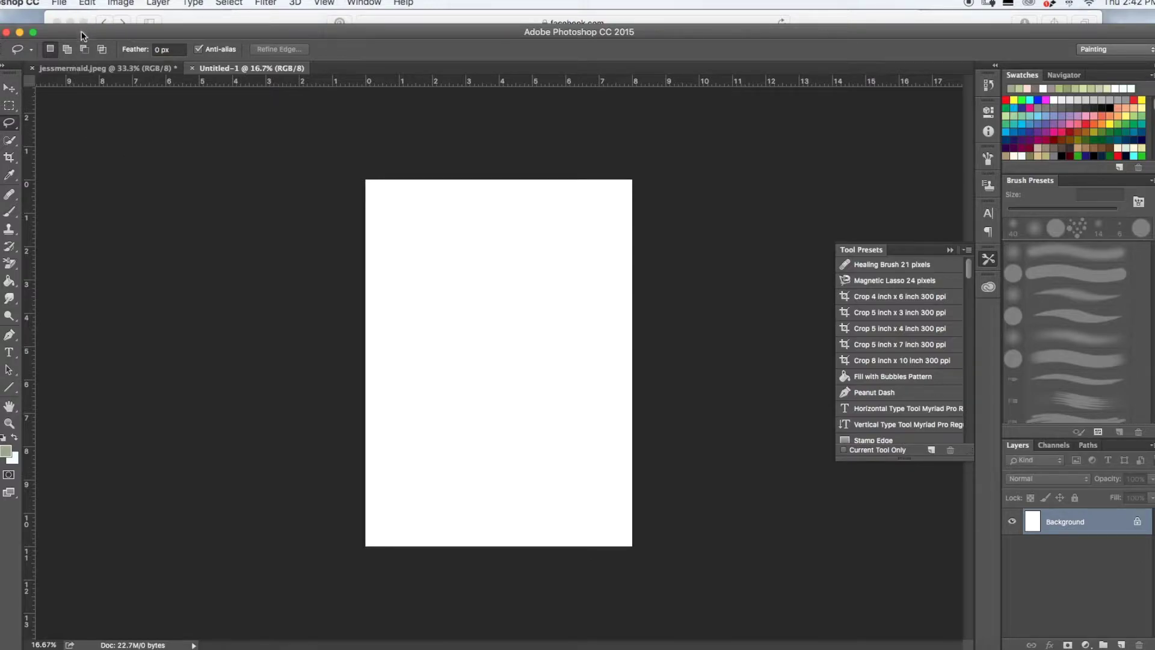
key(super+v)
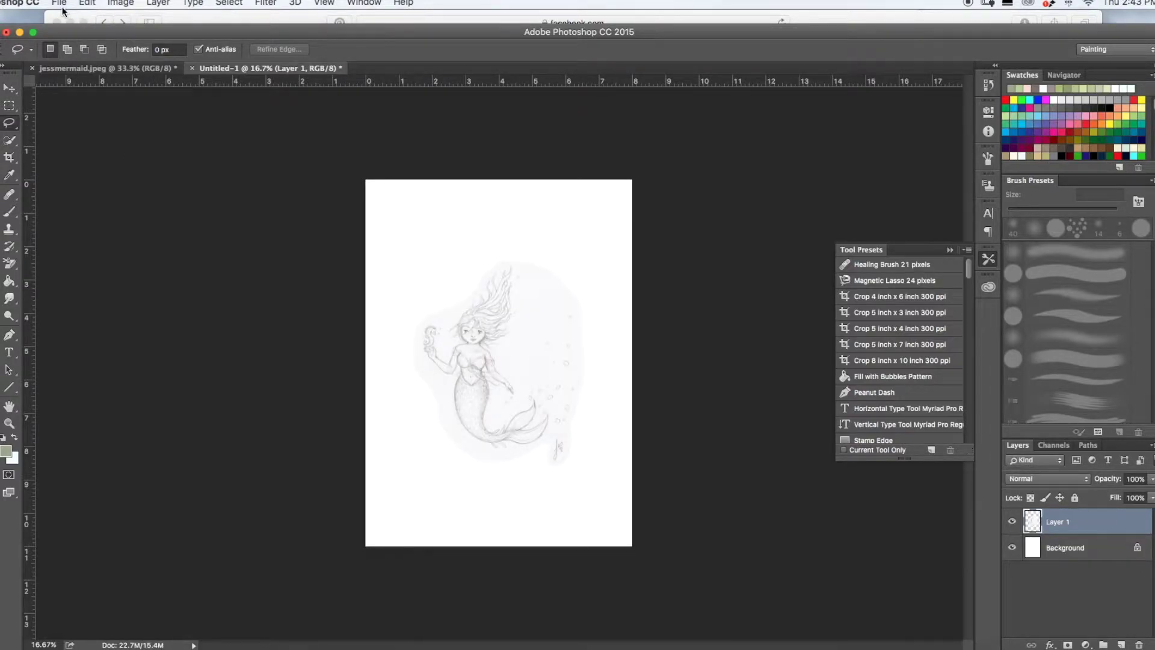
Enlarge the pasted mermaid sketch with Free Transform until it spans most of the page width, keeping it roughly centred
key(super+t)
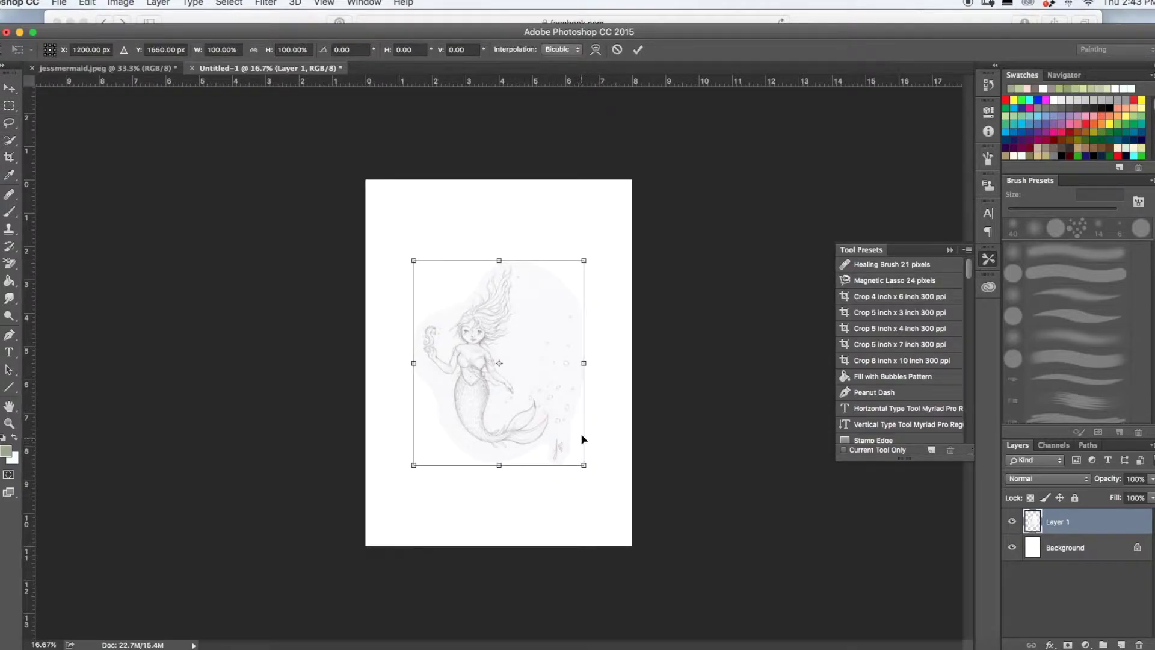
drag(587, 463, 610, 495)
drag(412, 265, 388, 232)
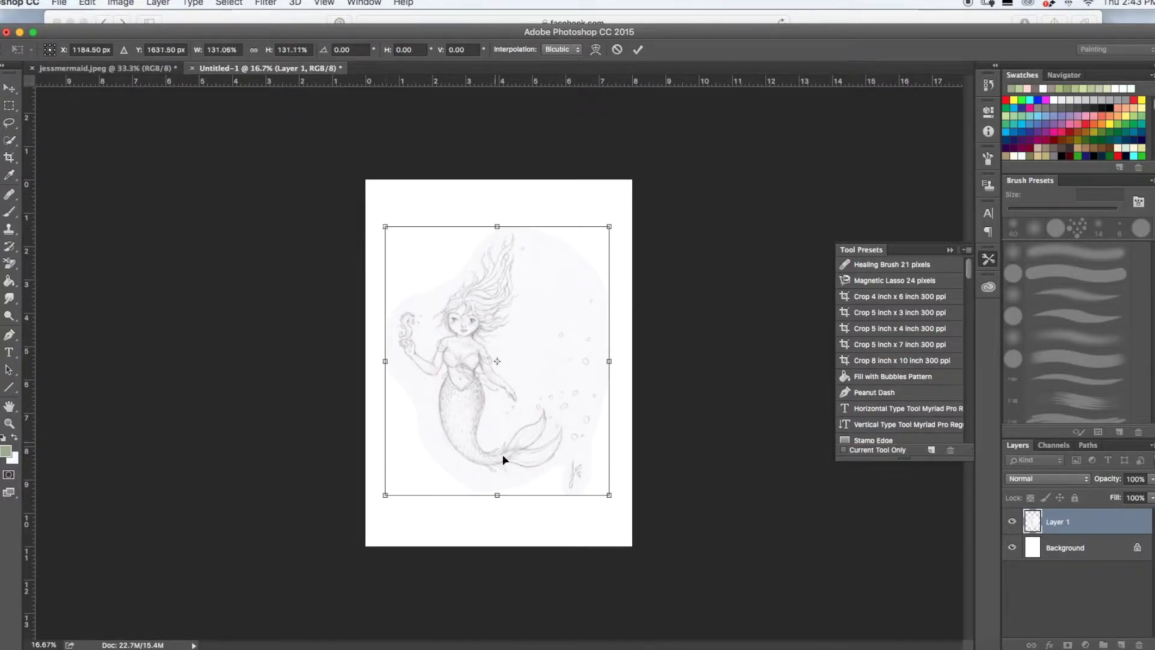
drag(611, 494, 616, 504)
drag(385, 227, 381, 222)
key(Return)
key(l)
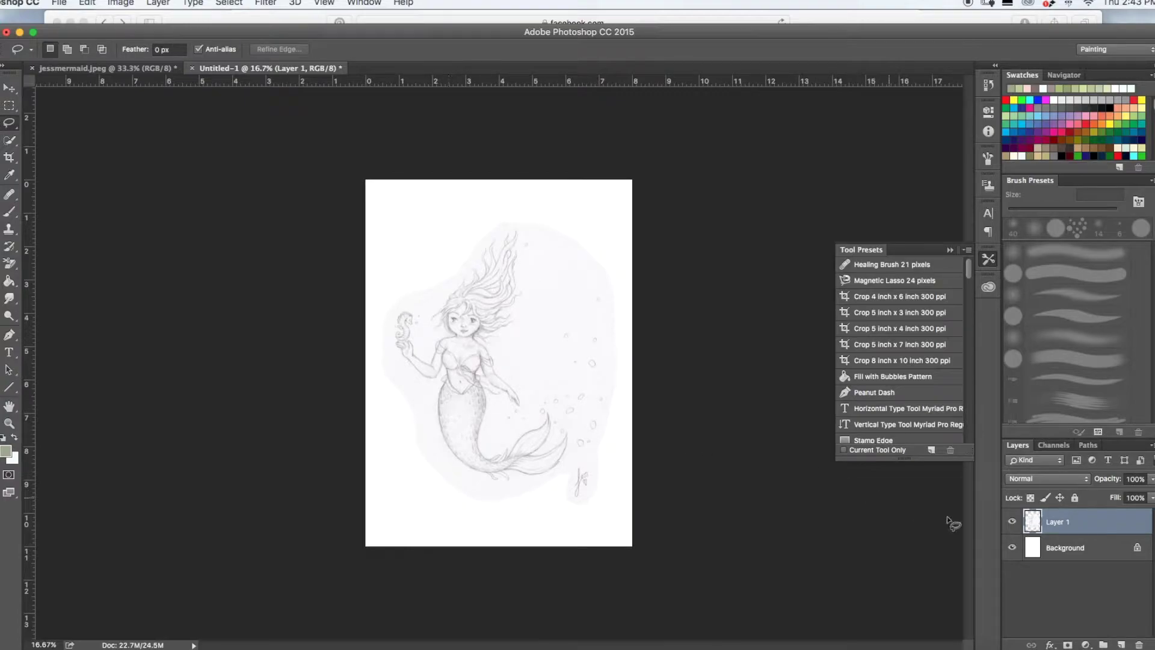
Rename the sketch layer as drawing and set its blend mode to Multiply
double_click(1056, 523)
text(c)
key(Return)
click(1023, 479)
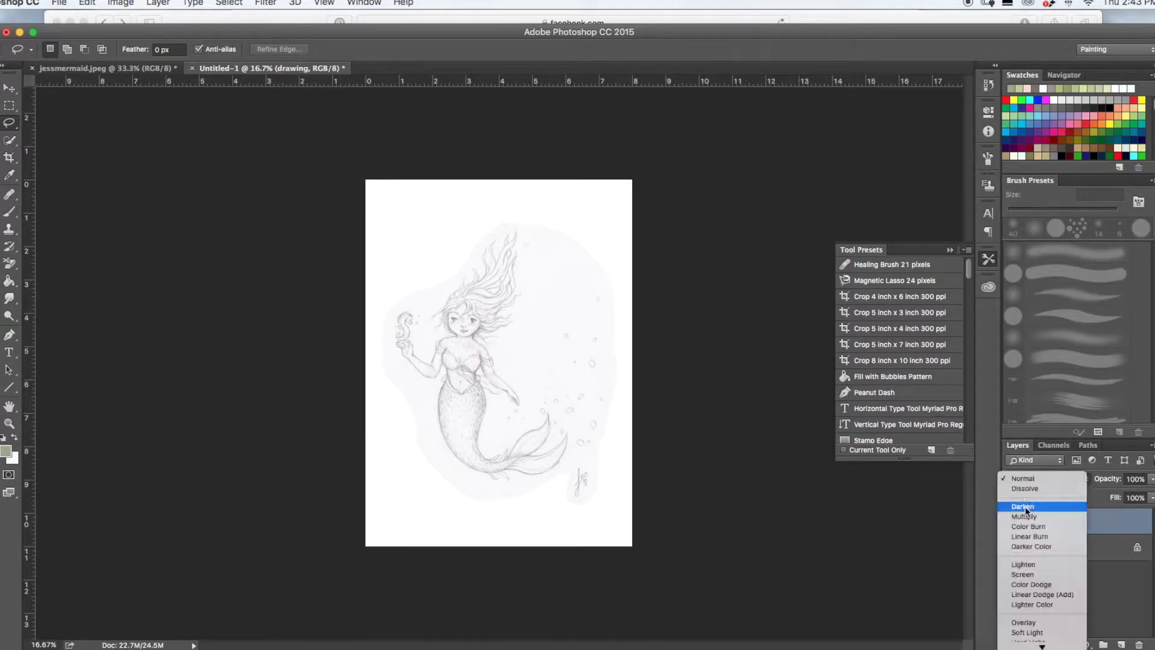
click(1076, 517)
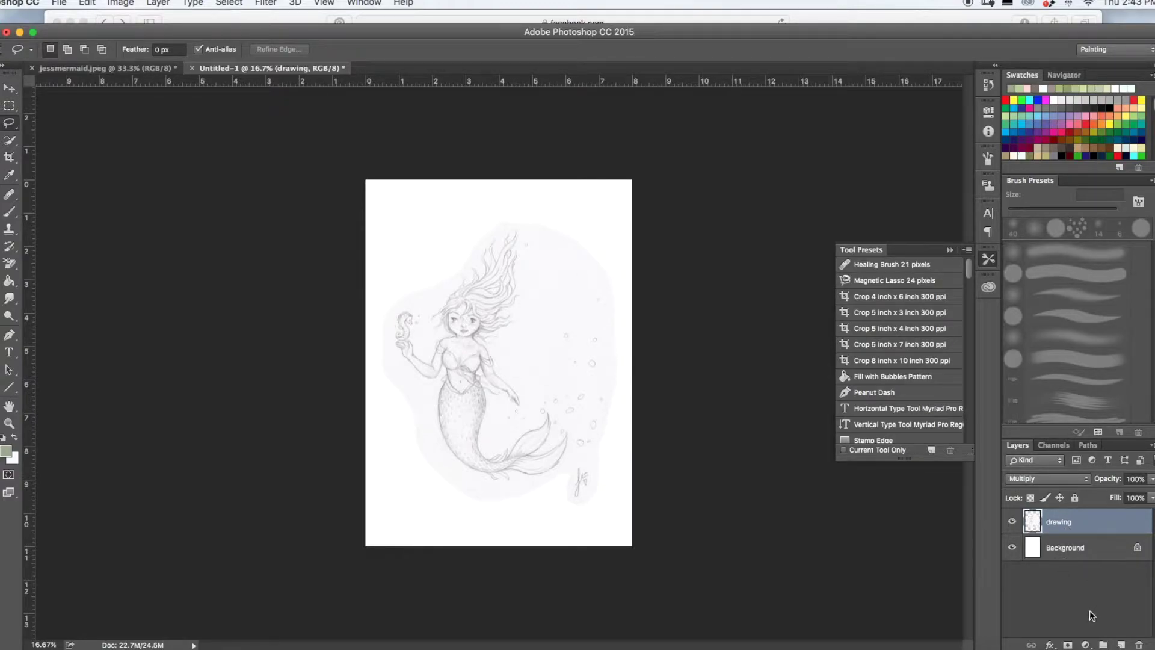
Add a new layer named color beneath the drawing layer
click(1122, 645)
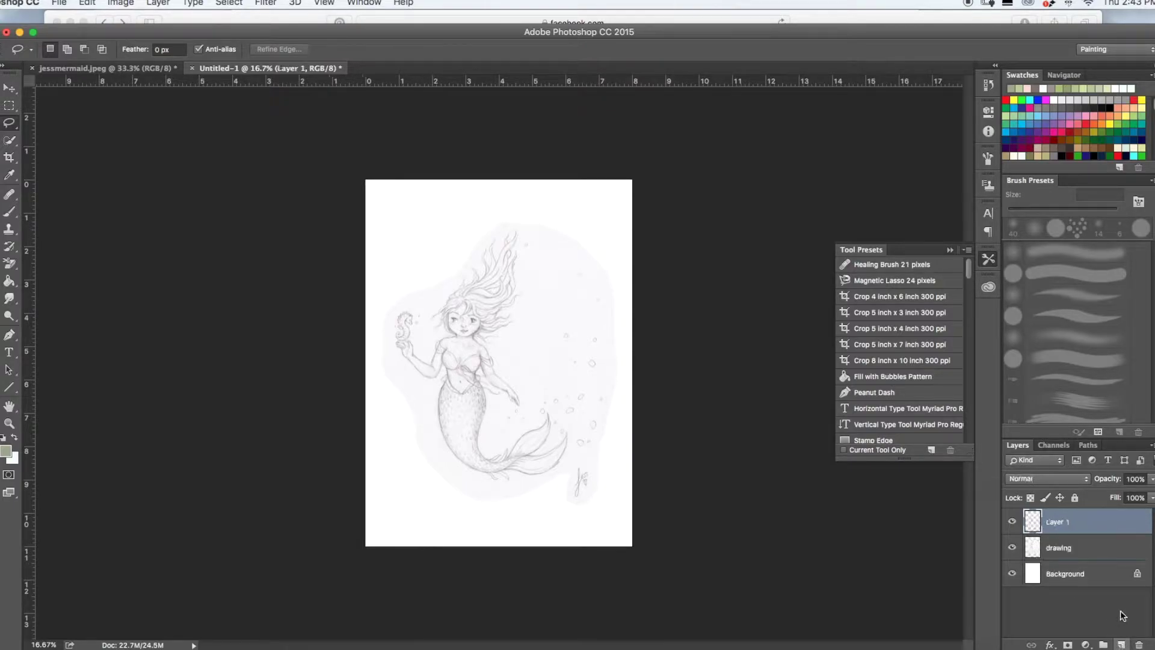
drag(1064, 532, 1068, 572)
double_click(1055, 548)
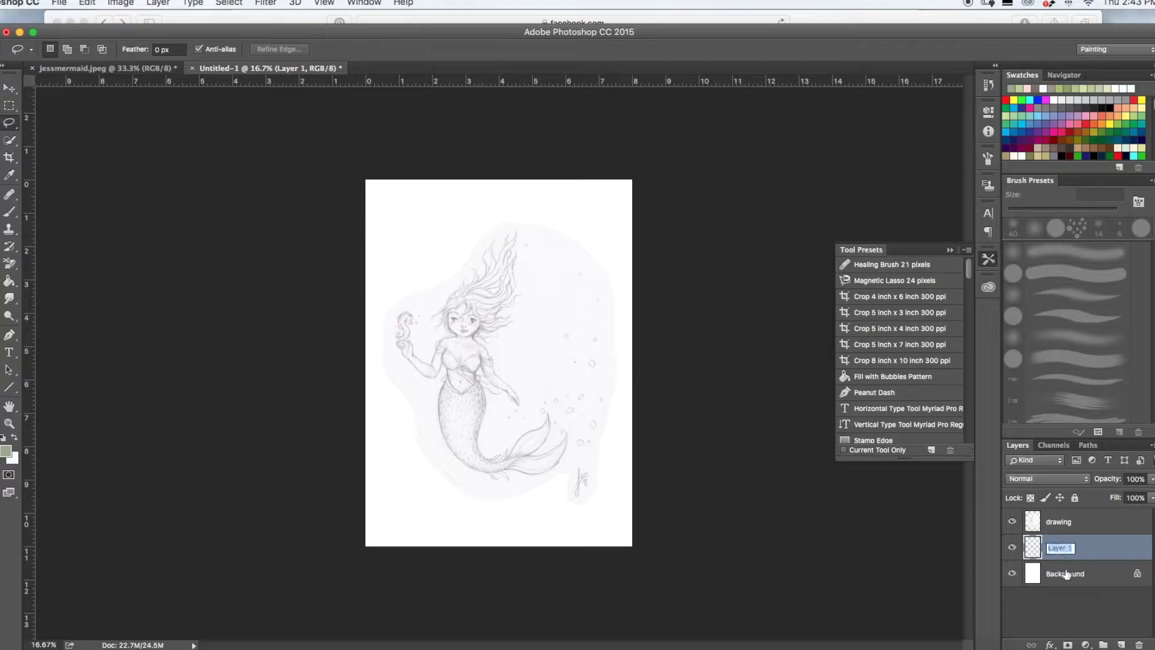
text(color)
key(Return)
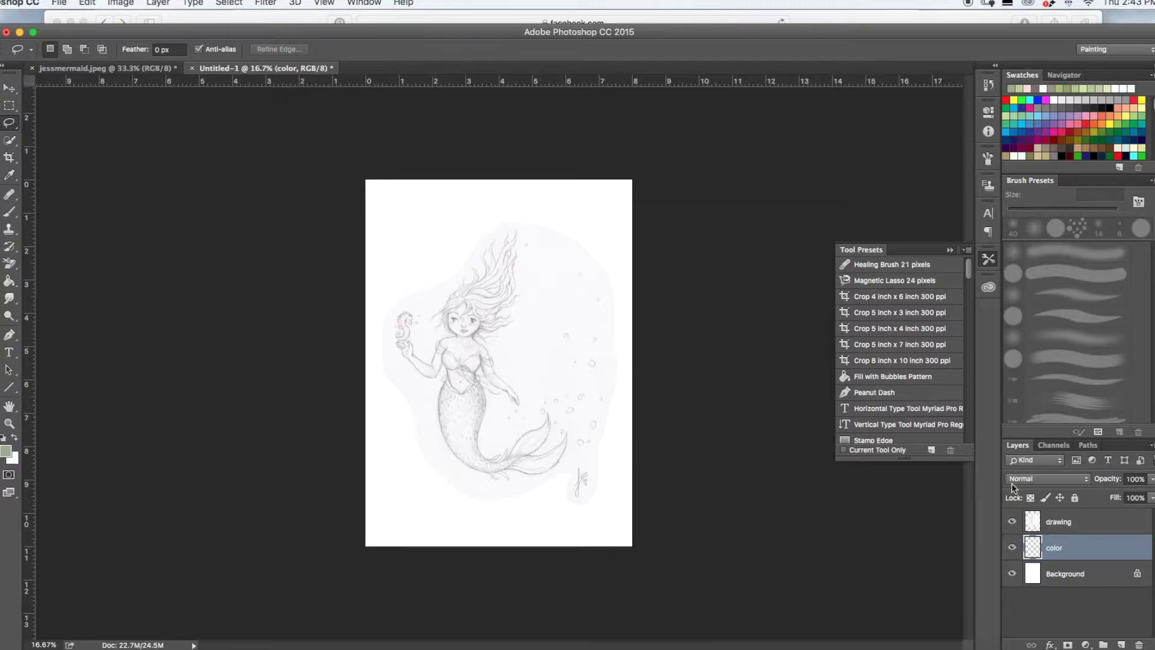
Create a layer group and move the drawing and color layers into it, with drawing above color
click(1062, 523)
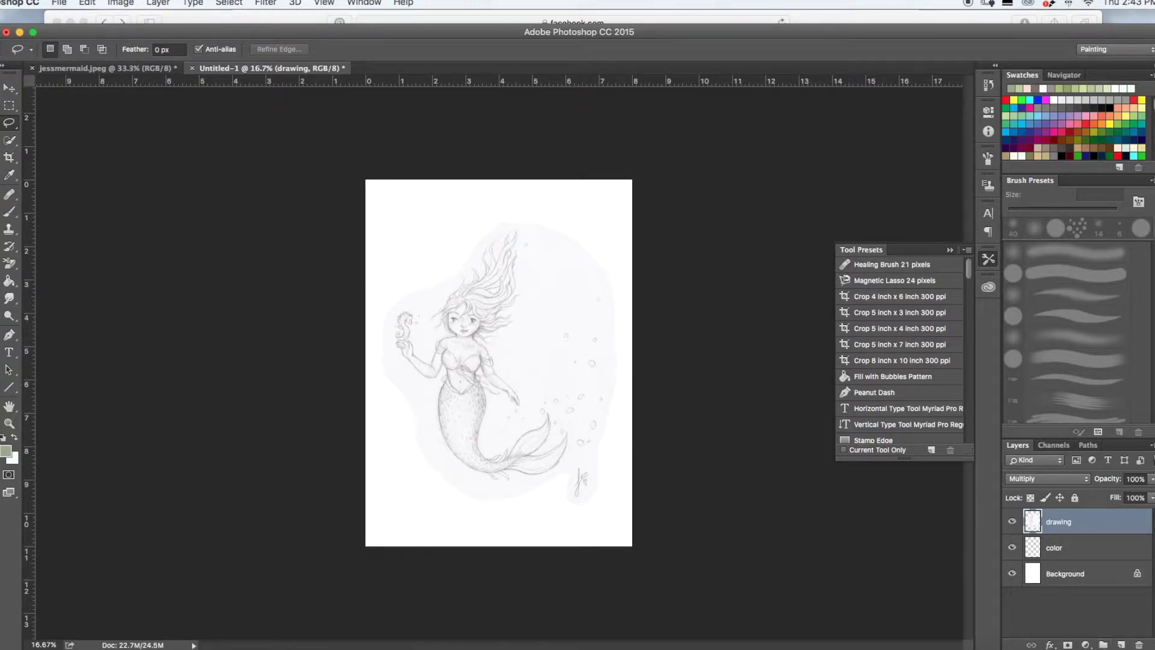
click(1103, 644)
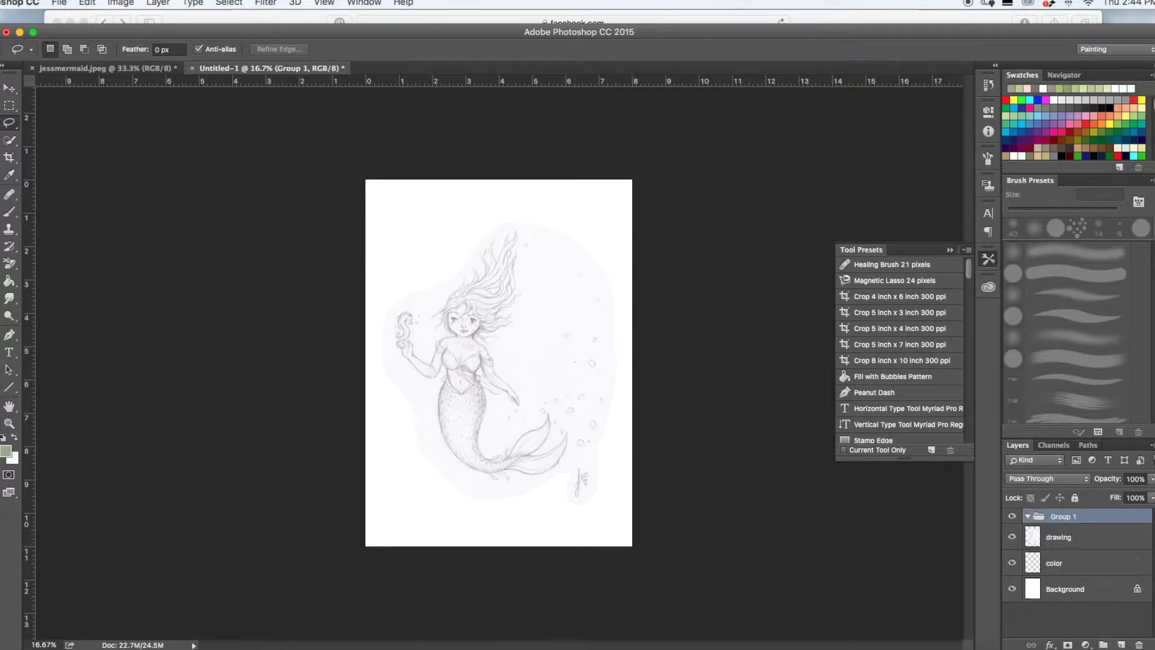
drag(1054, 540, 1073, 523)
drag(1053, 567, 1085, 536)
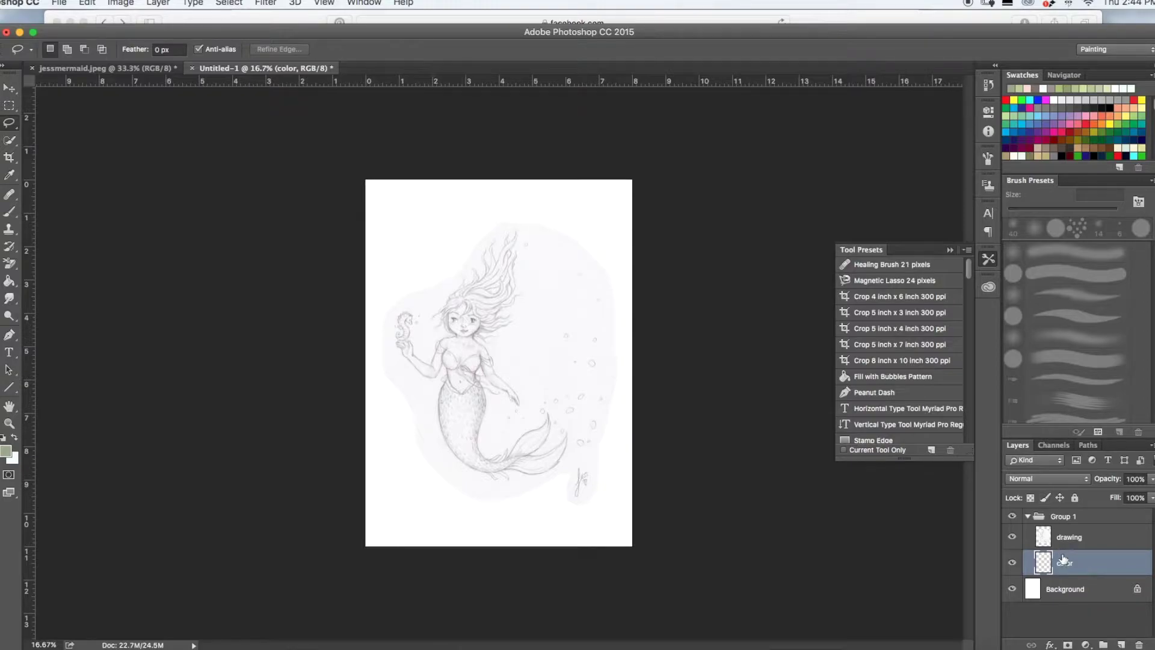
Add a layer mask to Group 1 and fill the mask with a grey textured custom pattern
click(1060, 517)
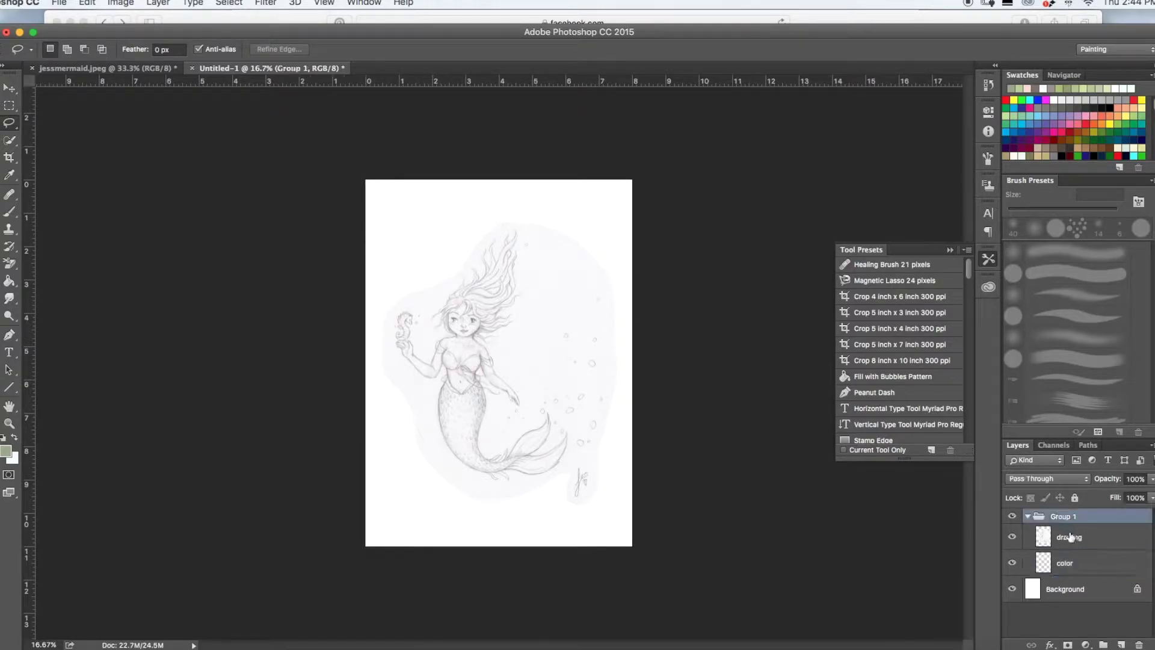
click(1068, 645)
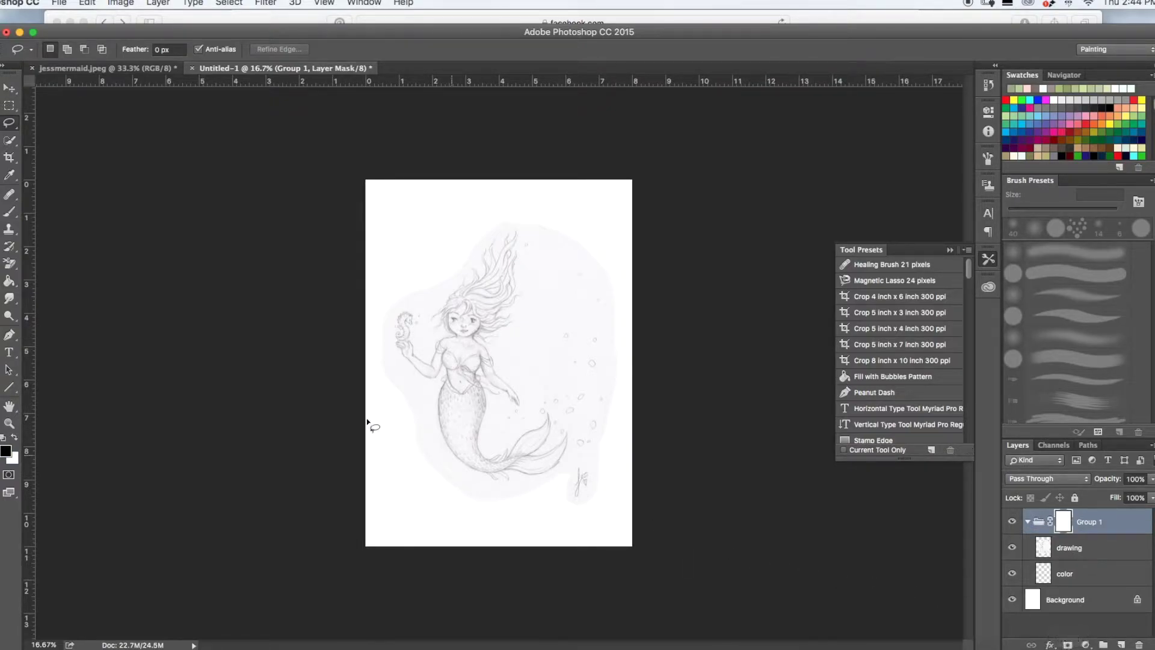
click(87, 3)
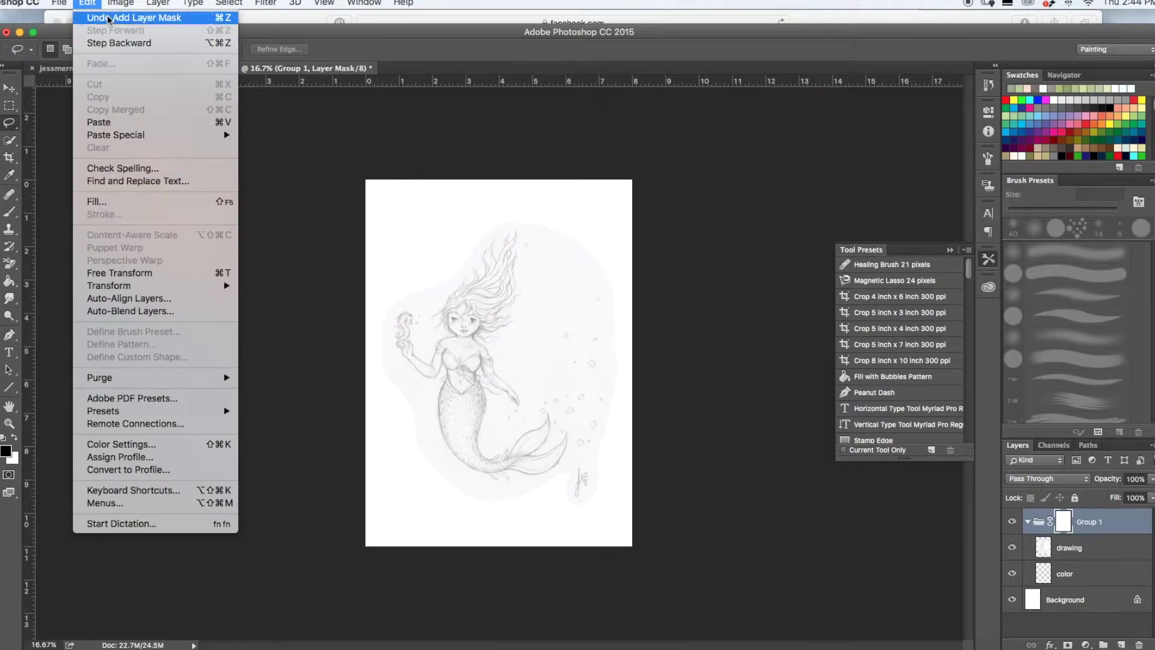
click(102, 202)
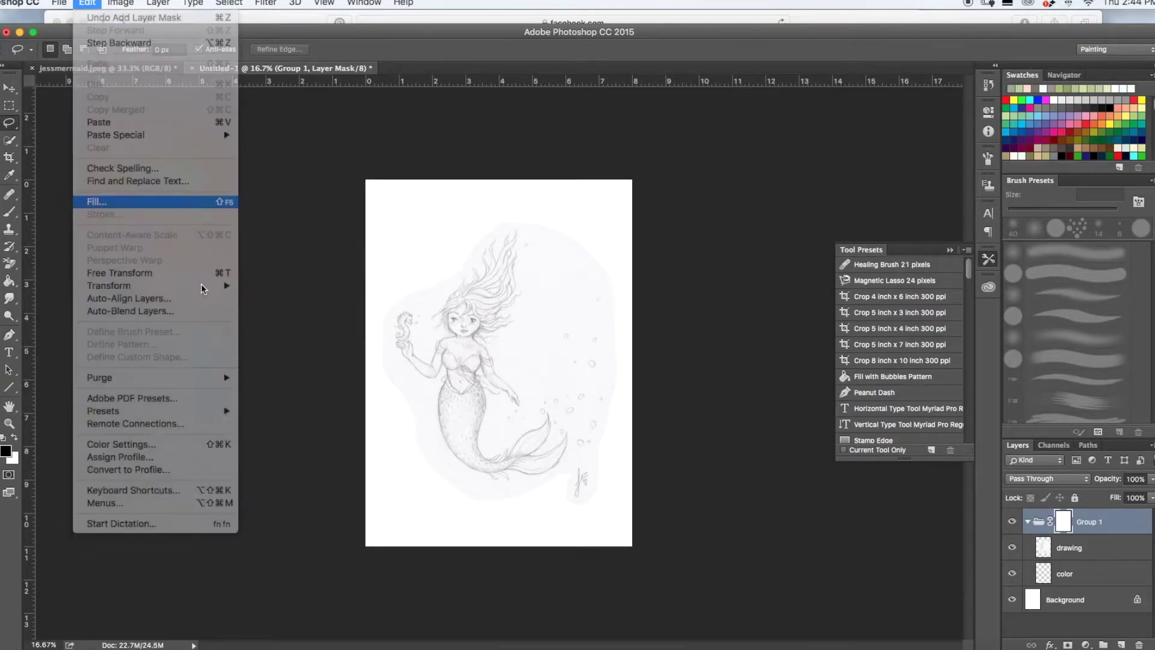
click(522, 223)
click(522, 221)
click(502, 263)
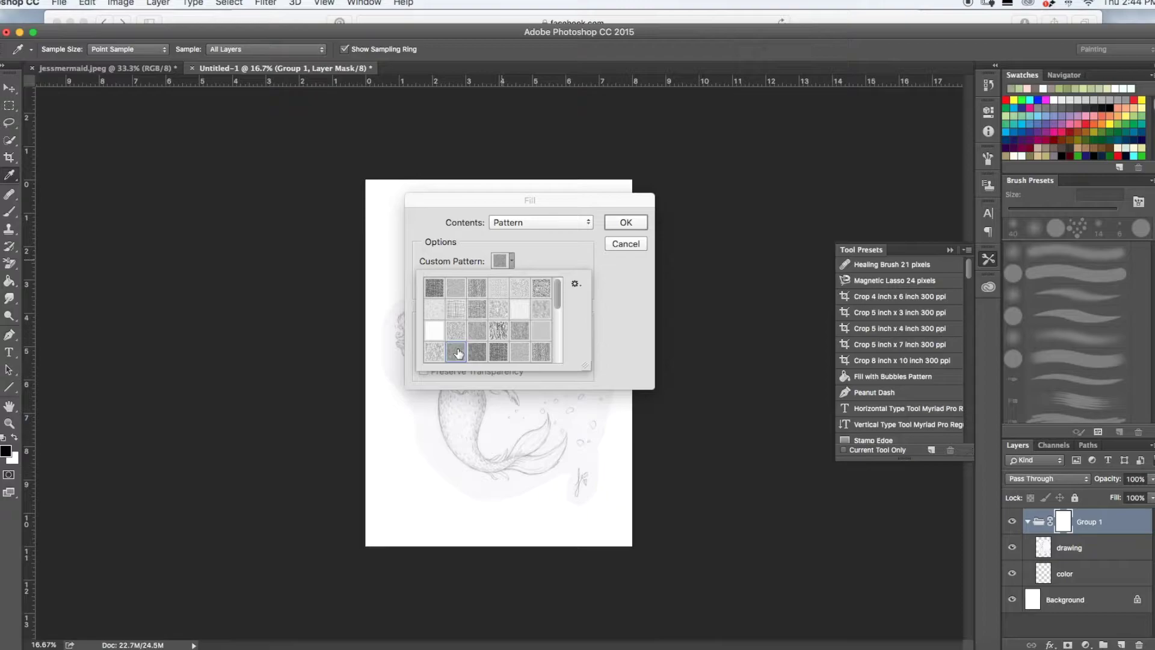
scroll(459, 353, down, 2)
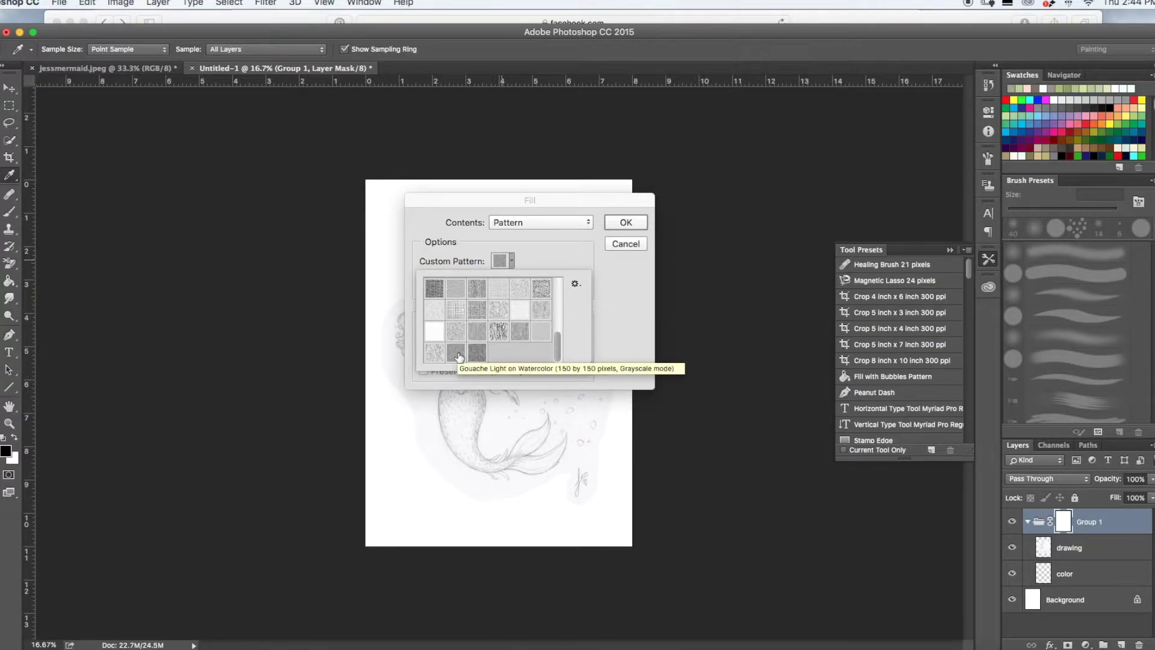
click(575, 285)
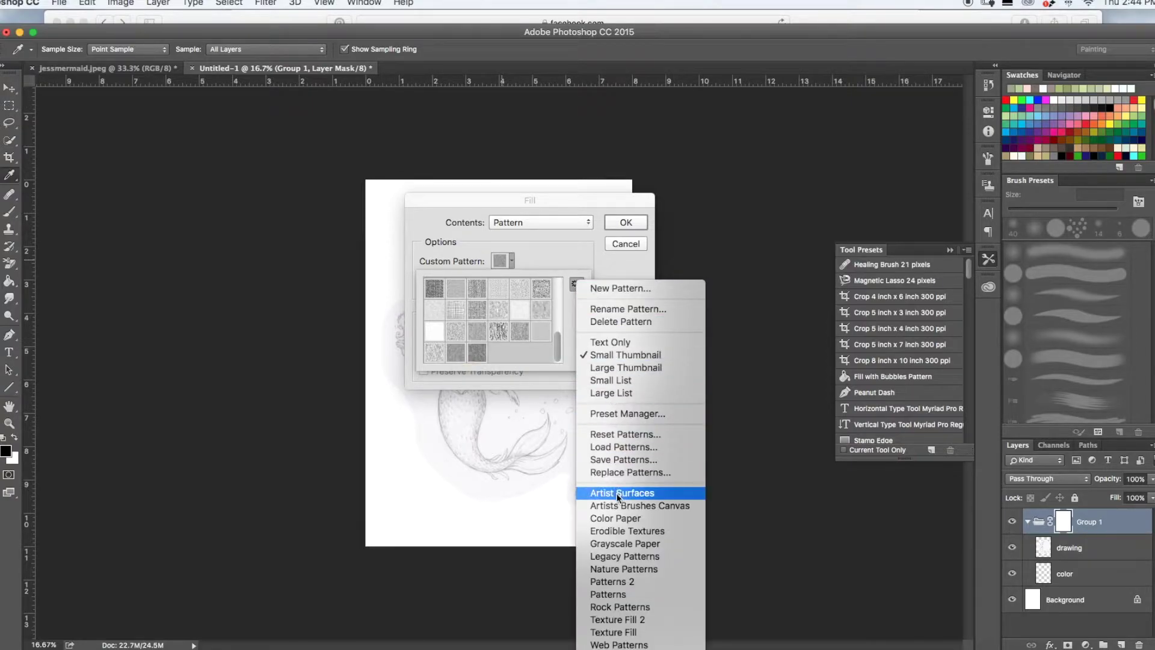
click(596, 244)
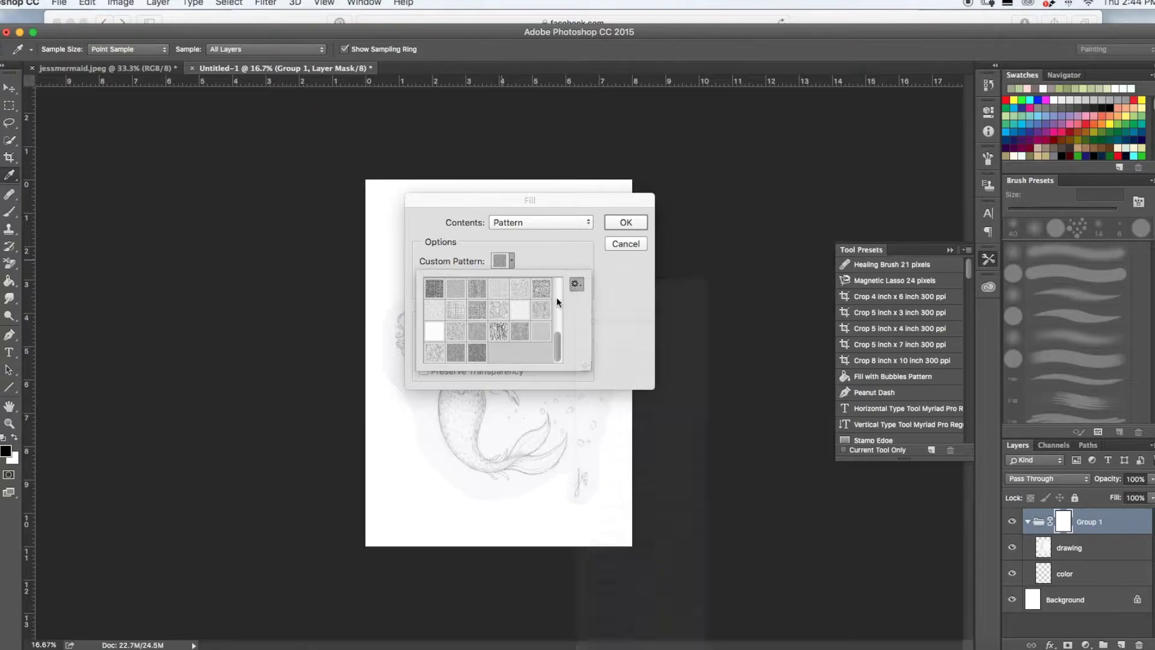
click(624, 224)
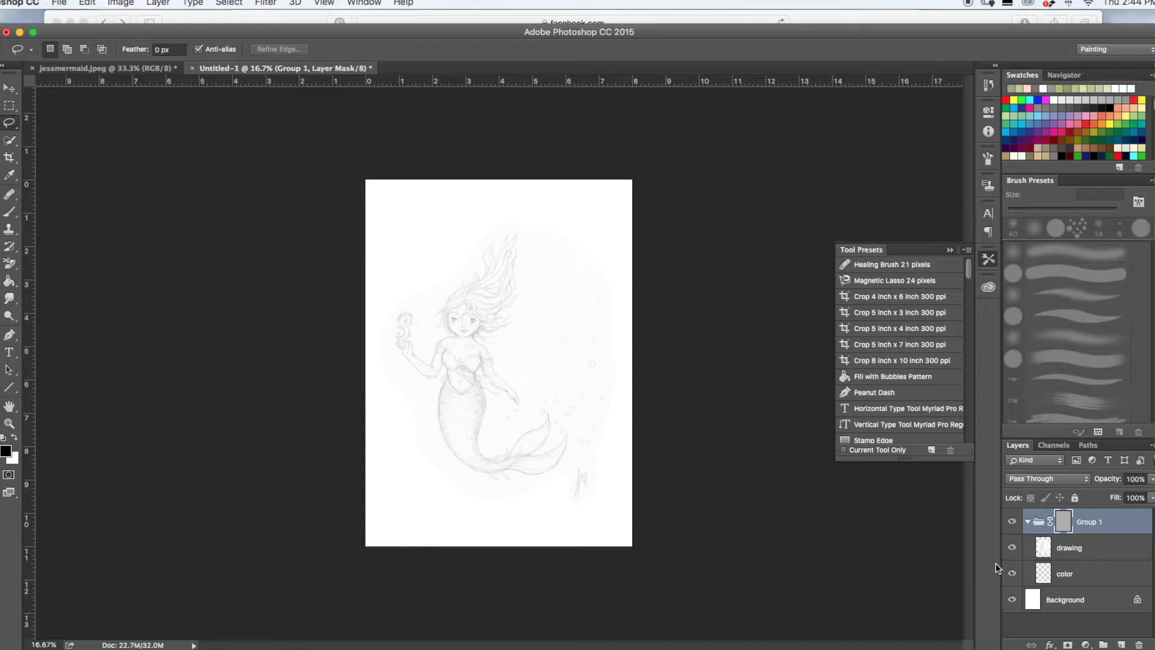
Lighten the Group 1 mask with Levels by setting the white input level to 148
key(super+l)
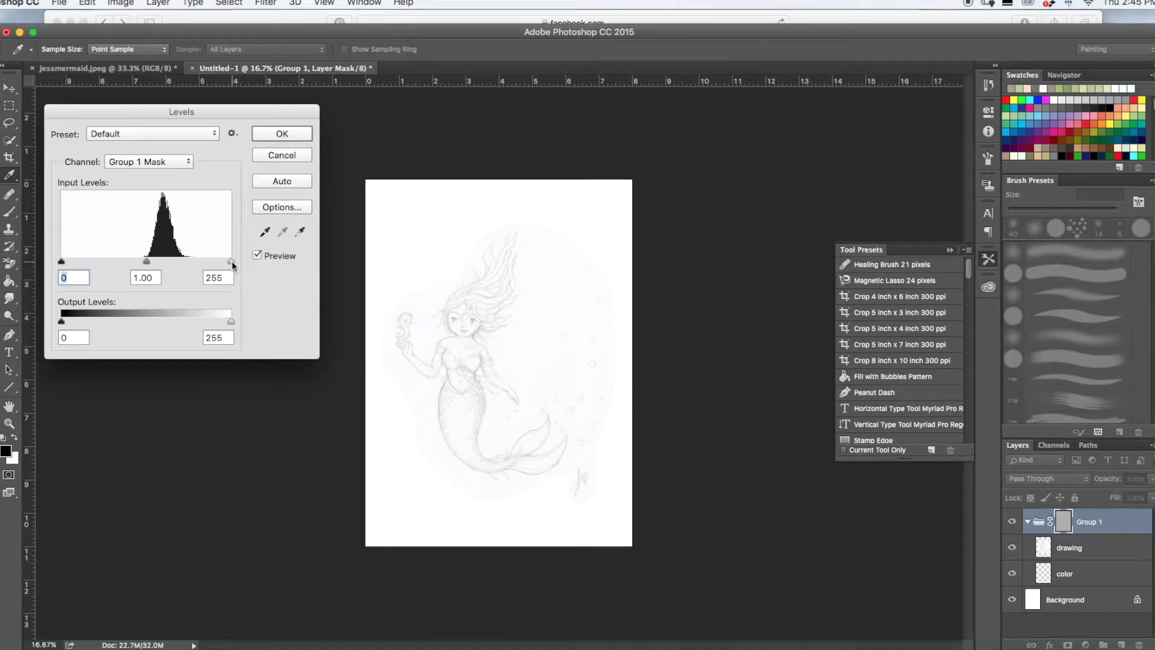
mouse_move(231, 261)
mouse_down()
mouse_move(151, 266)
mouse_move(160, 269)
mouse_up()
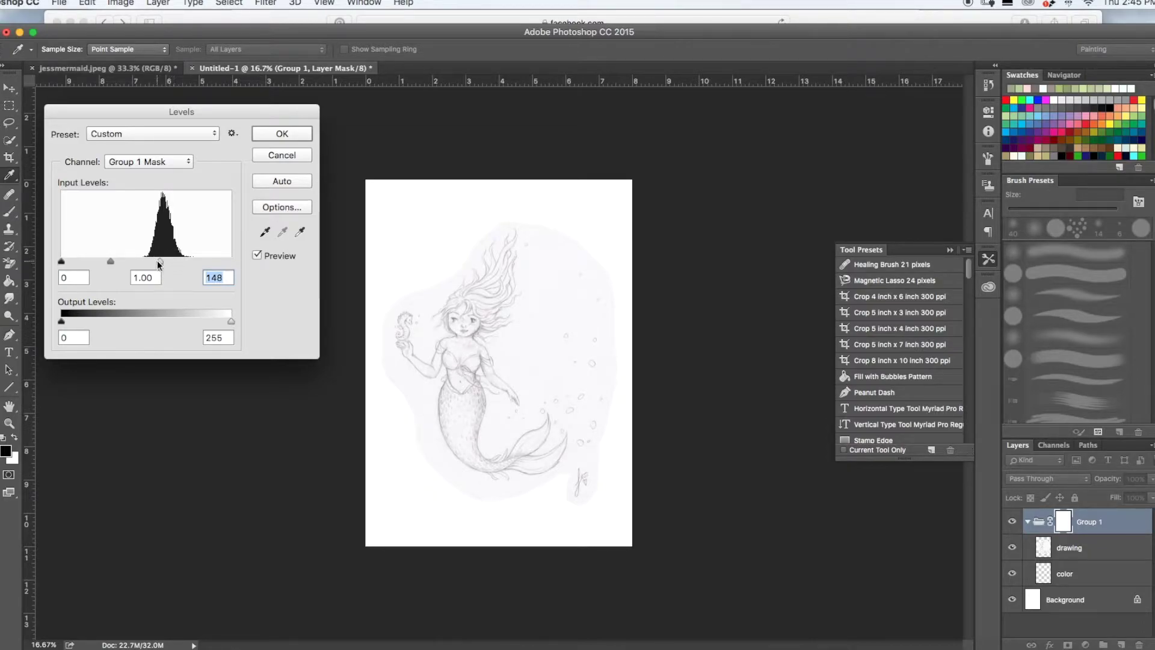
click(282, 135)
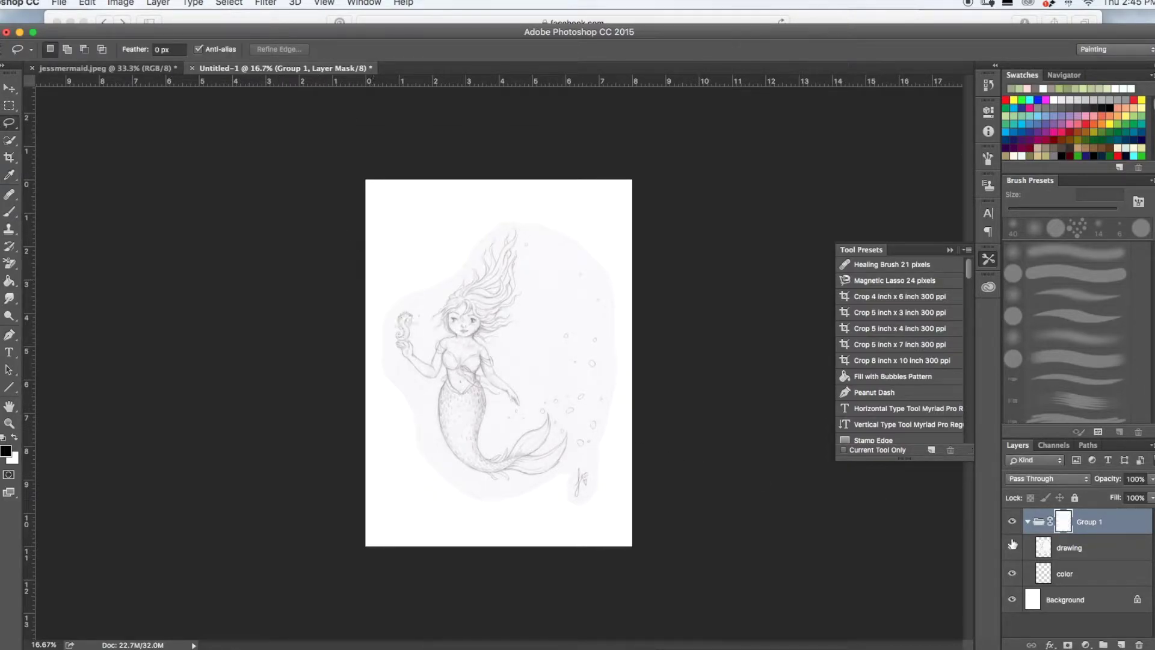
Whiten the drawing layer's grey paper tone with Levels by sampling white points in the background and beside the mermaid
click(1074, 557)
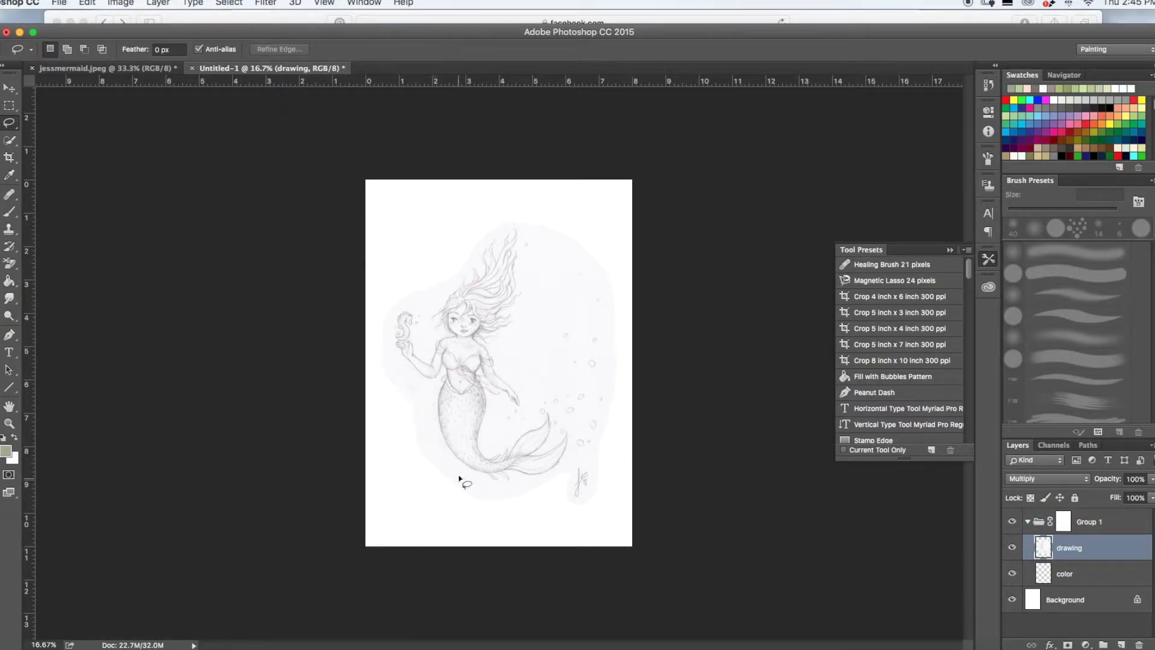
key(super+plus)
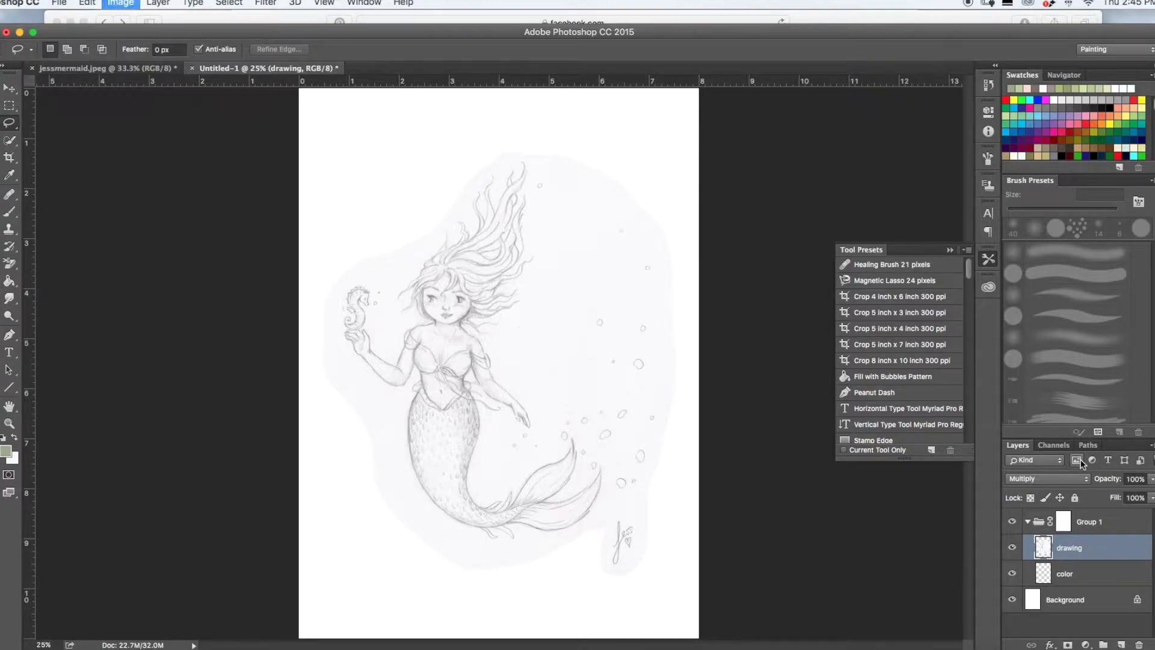
key(super+l)
click(300, 231)
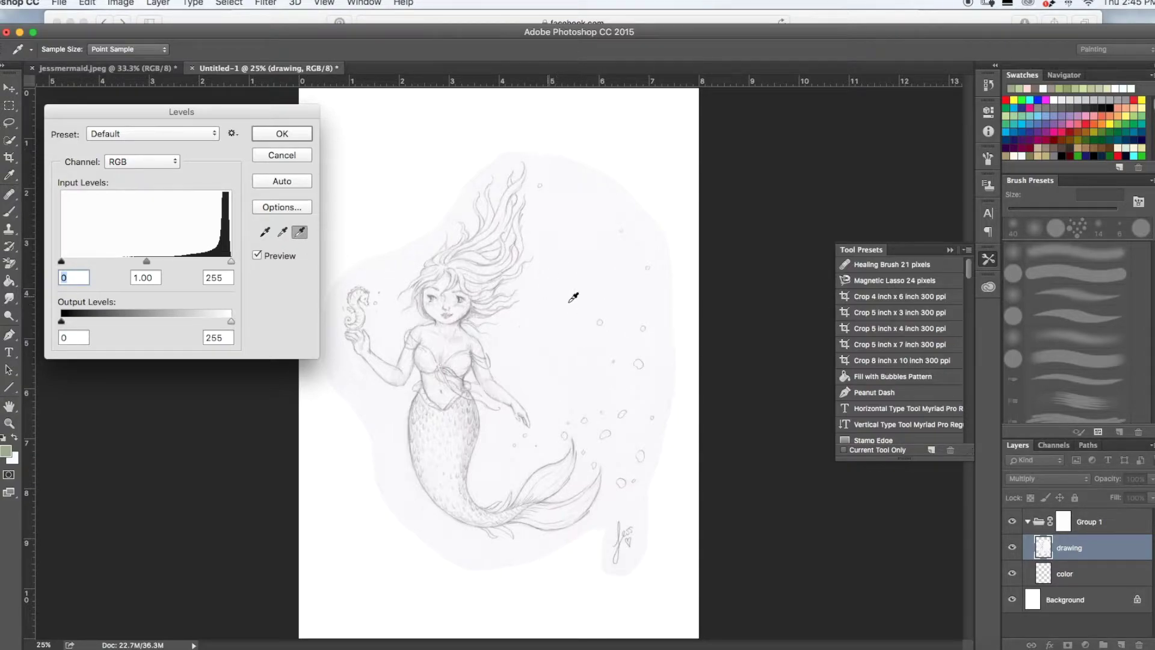
click(570, 238)
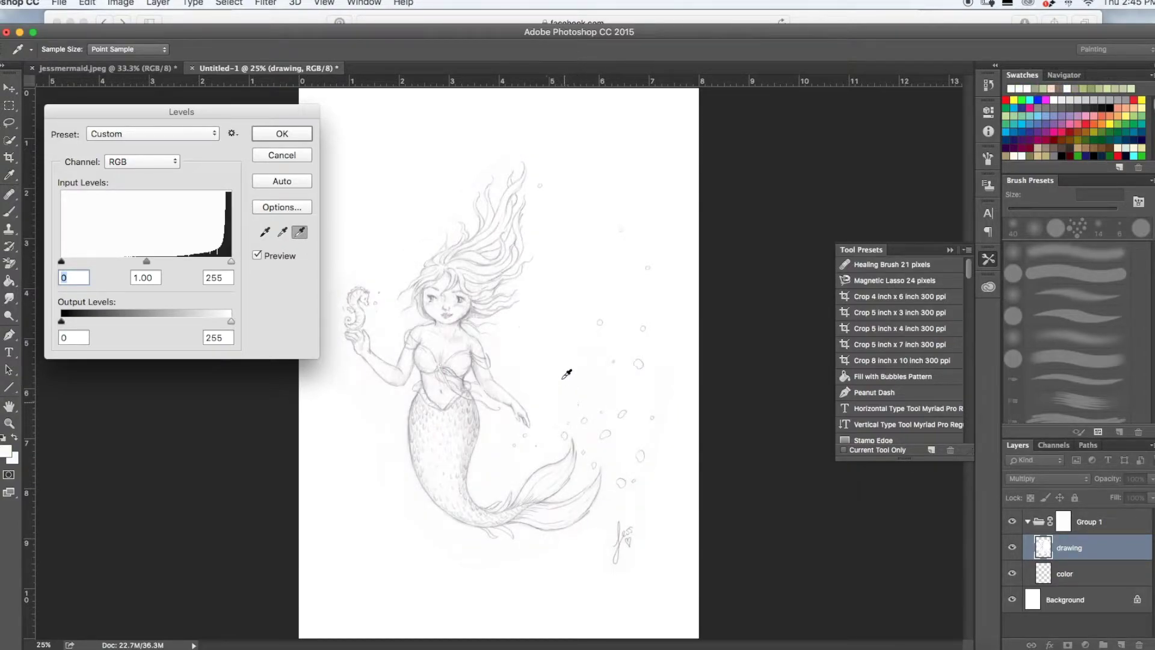
click(536, 385)
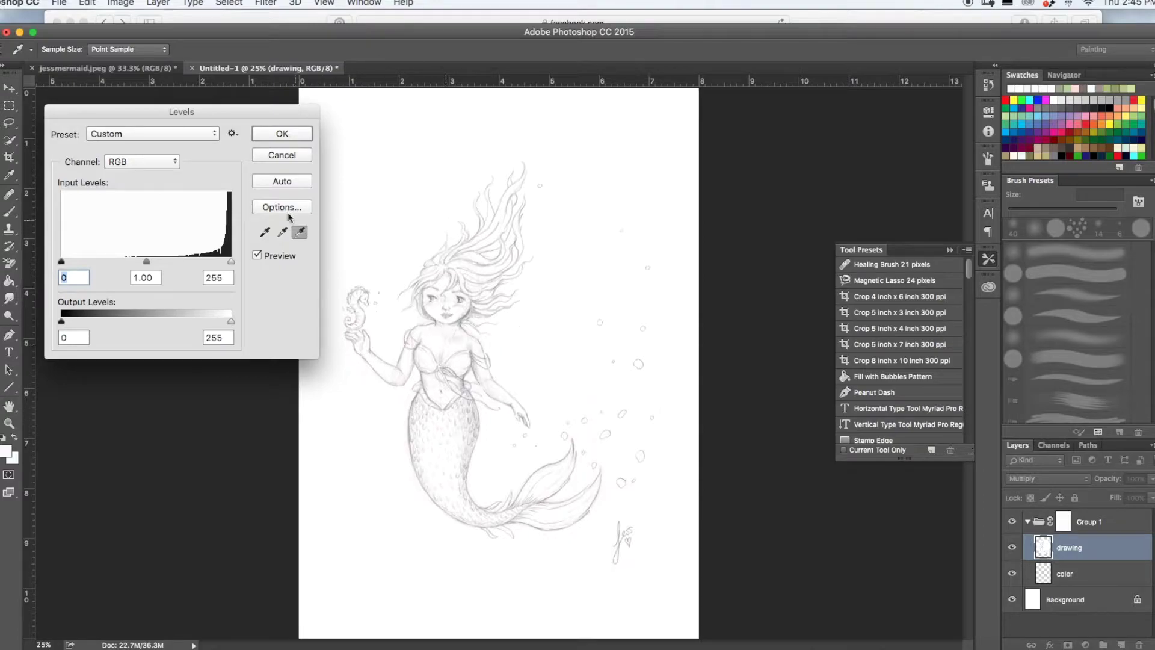
click(400, 276)
click(295, 135)
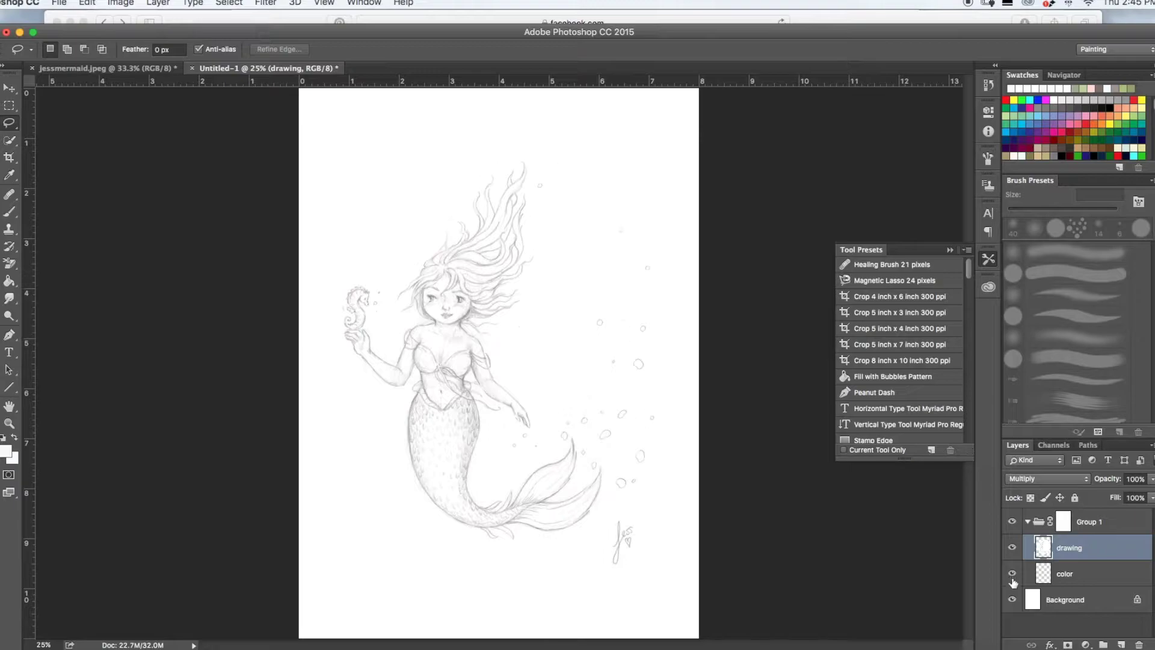
Hide the Background layer and erase the drawing layer's white paper to the right of the hair with a 191 px soft eraser
click(1012, 600)
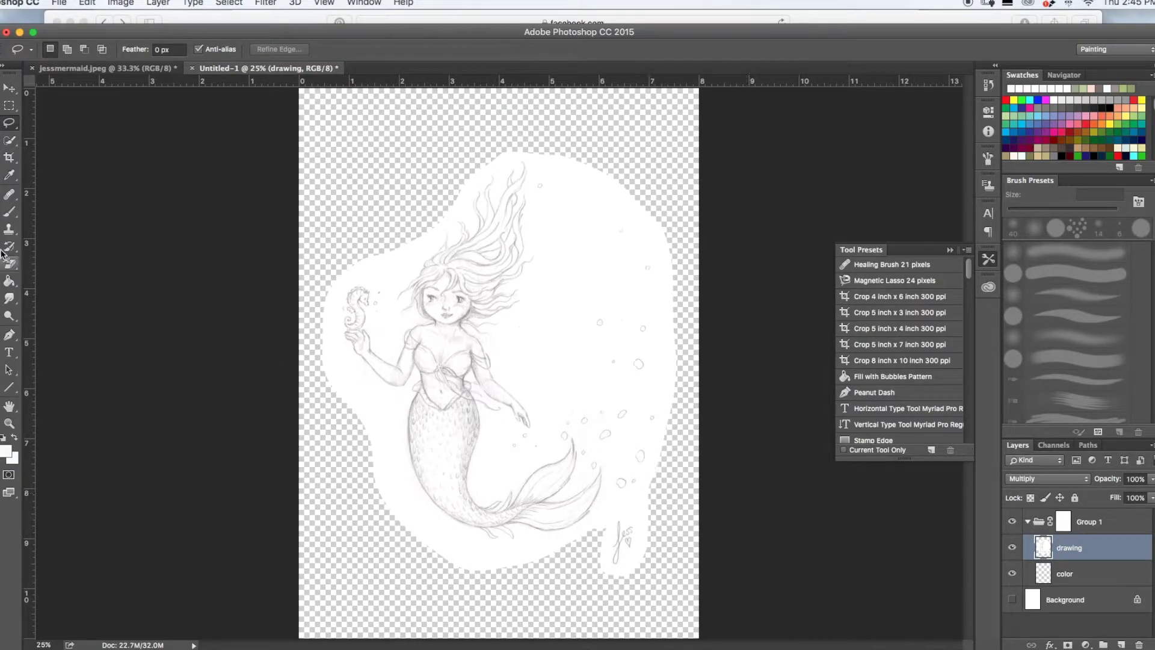
drag(10, 266, 53, 264)
click(65, 51)
click(120, 90)
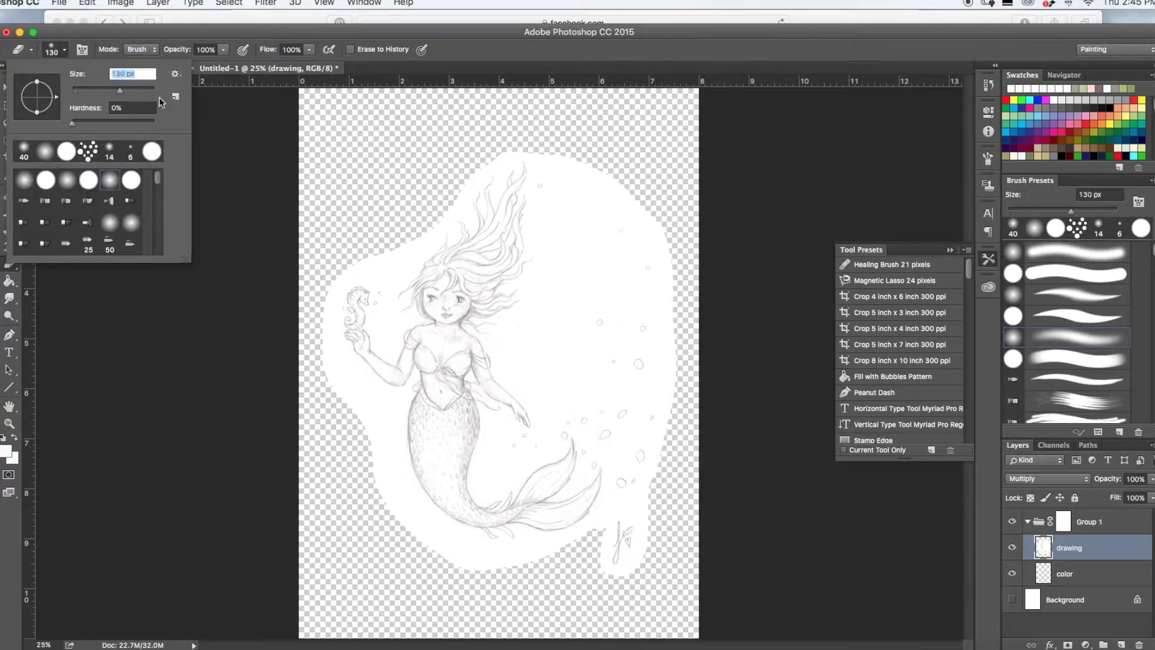
click(134, 91)
mouse_move(566, 165)
mouse_down()
mouse_move(585, 223)
mouse_move(599, 176)
mouse_move(647, 210)
mouse_up()
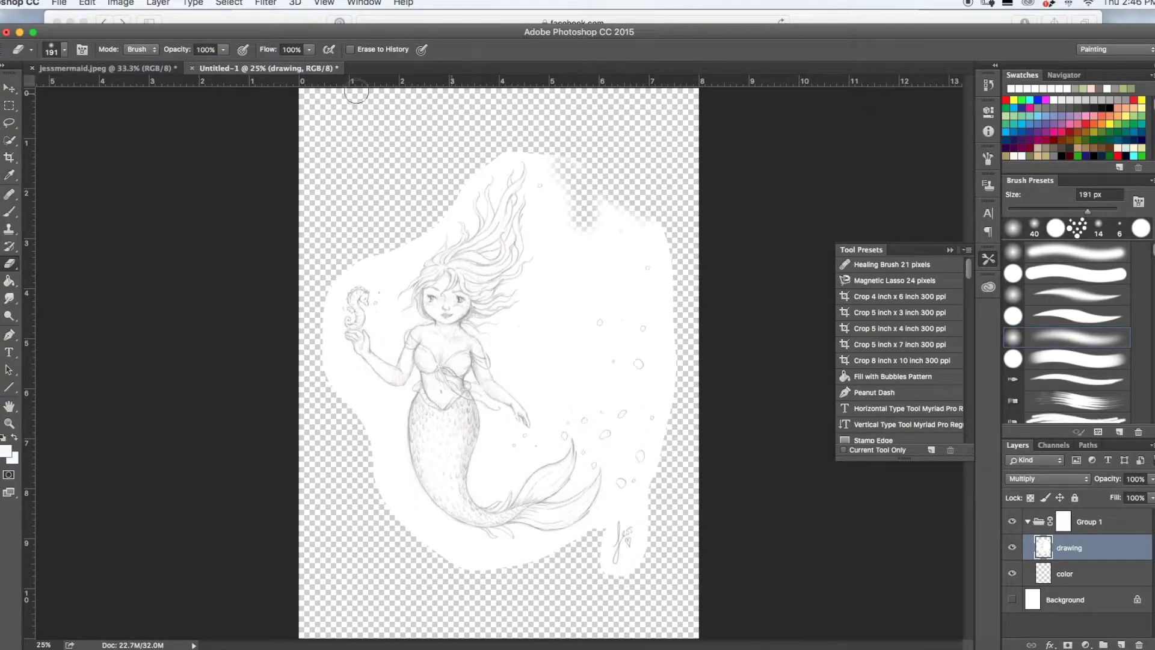
Set the eraser to 100 px and erase the white paper around the mermaid's hair, body and tail
click(64, 51)
click(113, 91)
mouse_move(502, 161)
mouse_down()
mouse_move(528, 154)
mouse_move(555, 169)
mouse_move(564, 210)
mouse_move(560, 160)
mouse_move(600, 176)
mouse_move(558, 240)
mouse_move(562, 202)
mouse_move(550, 207)
mouse_move(536, 320)
mouse_move(507, 339)
mouse_move(504, 359)
mouse_move(542, 395)
mouse_move(572, 355)
mouse_move(586, 367)
mouse_move(567, 286)
mouse_move(579, 217)
mouse_move(589, 293)
mouse_move(605, 298)
mouse_move(617, 281)
mouse_move(597, 210)
mouse_move(644, 207)
mouse_move(671, 255)
mouse_move(667, 385)
mouse_move(671, 368)
mouse_move(635, 397)
mouse_move(590, 386)
mouse_up()
mouse_move(324, 358)
mouse_down()
mouse_move(350, 404)
mouse_move(331, 348)
mouse_move(380, 403)
mouse_move(362, 410)
mouse_move(391, 479)
mouse_move(392, 427)
mouse_move(418, 536)
mouse_move(449, 554)
mouse_move(401, 481)
mouse_move(499, 580)
mouse_move(372, 504)
mouse_move(455, 570)
mouse_move(470, 547)
mouse_move(547, 562)
mouse_move(547, 548)
mouse_move(574, 548)
mouse_move(607, 515)
mouse_move(590, 558)
mouse_move(600, 580)
mouse_move(641, 566)
mouse_move(649, 523)
mouse_move(634, 504)
mouse_move(661, 464)
mouse_move(660, 440)
mouse_move(639, 434)
mouse_move(617, 451)
mouse_move(675, 431)
mouse_up()
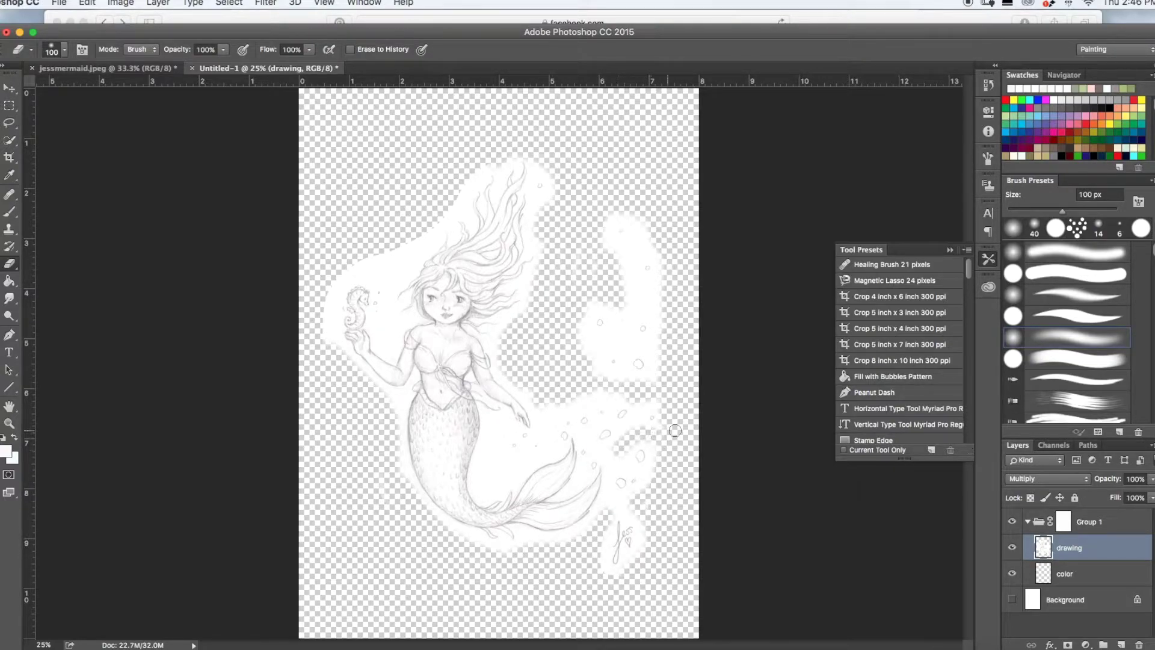
mouse_move(597, 390)
mouse_down()
mouse_move(610, 337)
mouse_move(579, 324)
mouse_move(581, 350)
mouse_move(522, 300)
mouse_up()
mouse_move(377, 244)
mouse_down()
mouse_move(401, 264)
mouse_move(489, 164)
mouse_up()
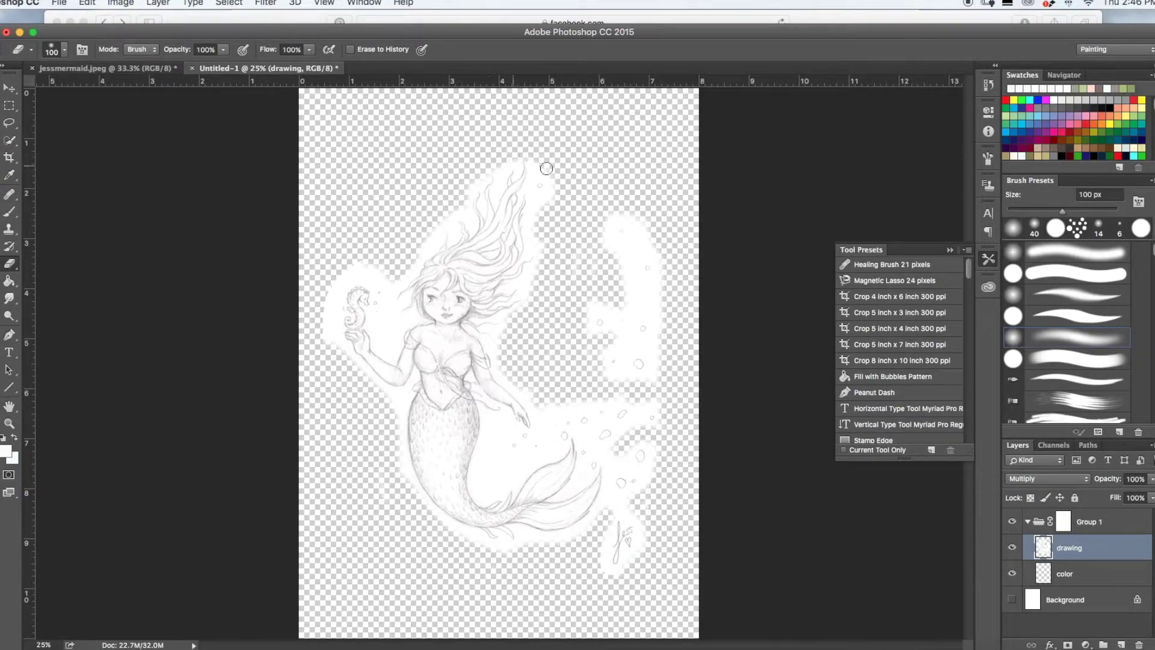
Erase the leftover white around the seahorse, tail, signature and bubbles, and show the Background layer again
mouse_move(352, 272)
mouse_down()
mouse_move(332, 287)
mouse_move(337, 374)
mouse_move(395, 337)
mouse_move(384, 347)
mouse_move(391, 313)
mouse_move(361, 261)
mouse_move(392, 278)
mouse_move(348, 276)
mouse_move(352, 321)
mouse_up()
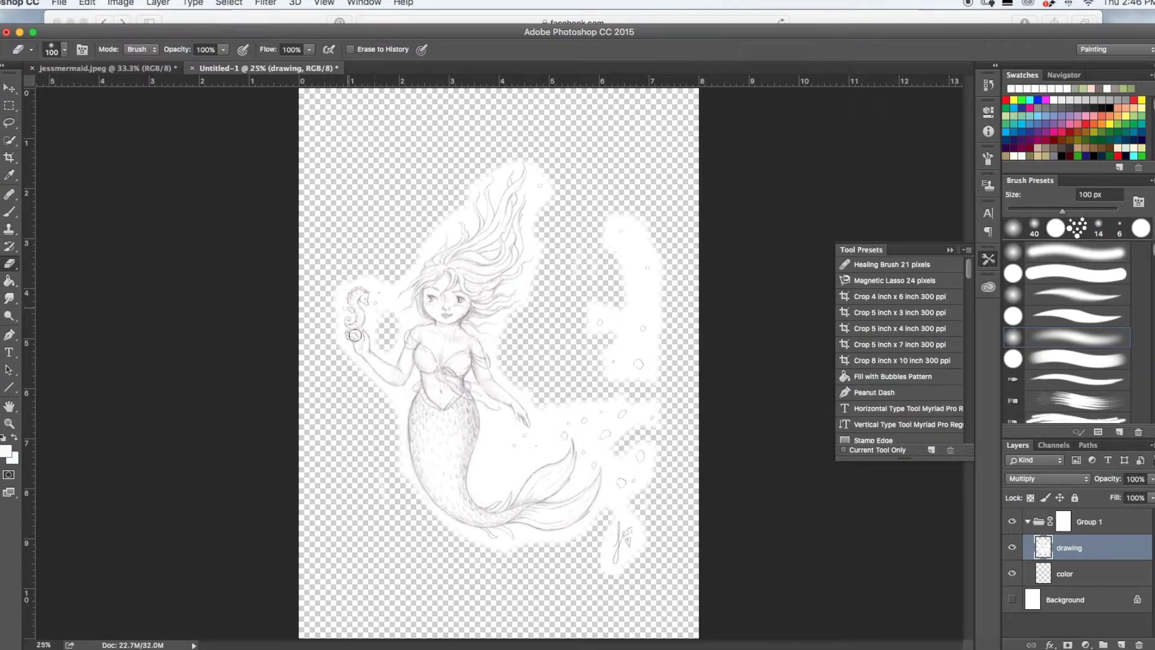
mouse_move(491, 458)
mouse_down()
mouse_move(487, 486)
mouse_move(493, 434)
mouse_move(481, 485)
mouse_move(525, 466)
mouse_move(493, 487)
mouse_up()
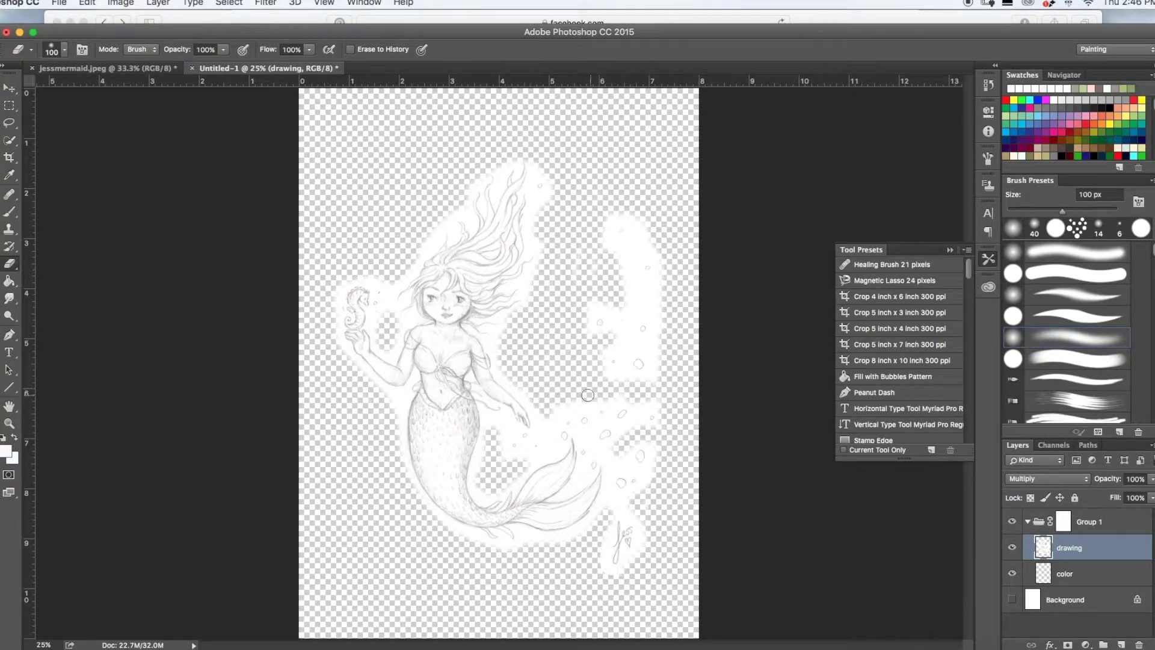
mouse_move(649, 477)
mouse_down()
mouse_move(638, 511)
mouse_move(612, 499)
mouse_move(589, 529)
mouse_move(530, 545)
mouse_up()
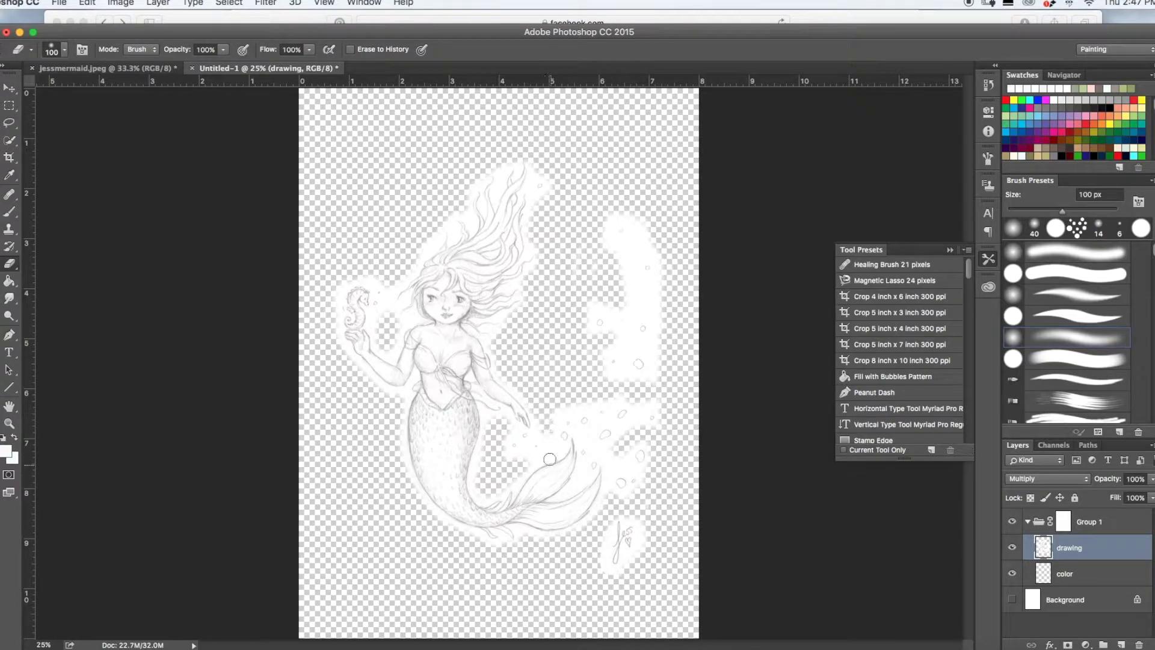
mouse_move(595, 306)
mouse_down()
mouse_move(628, 295)
mouse_move(621, 275)
mouse_move(660, 302)
mouse_up()
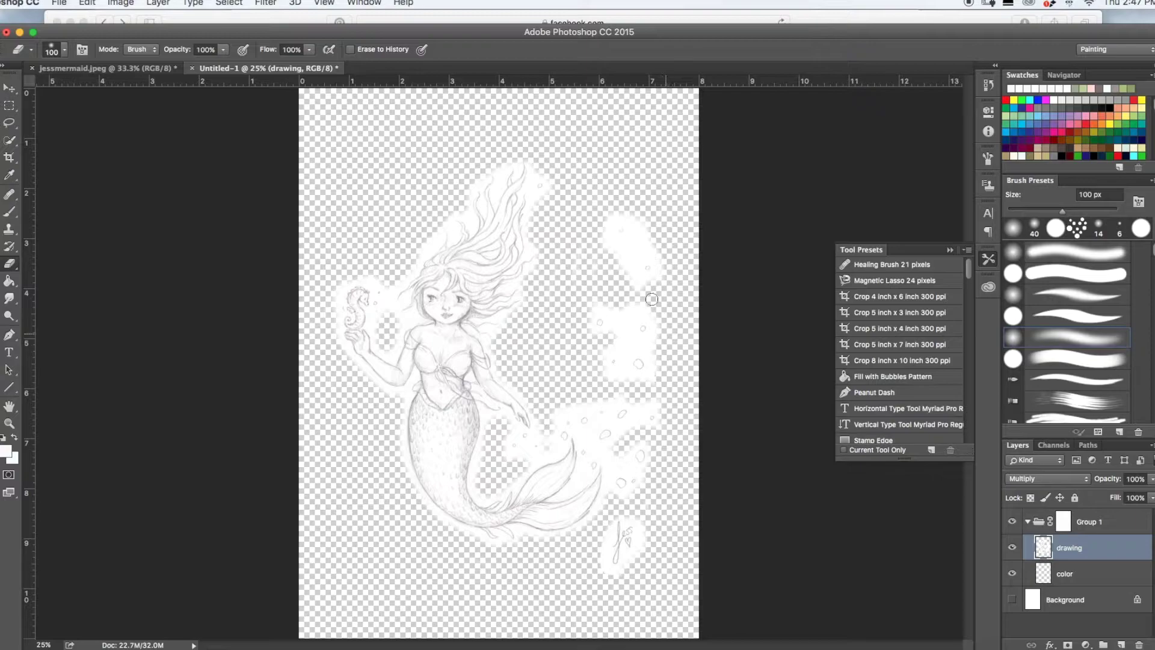
mouse_move(633, 256)
mouse_down()
mouse_move(640, 241)
mouse_move(608, 237)
mouse_move(575, 257)
mouse_up()
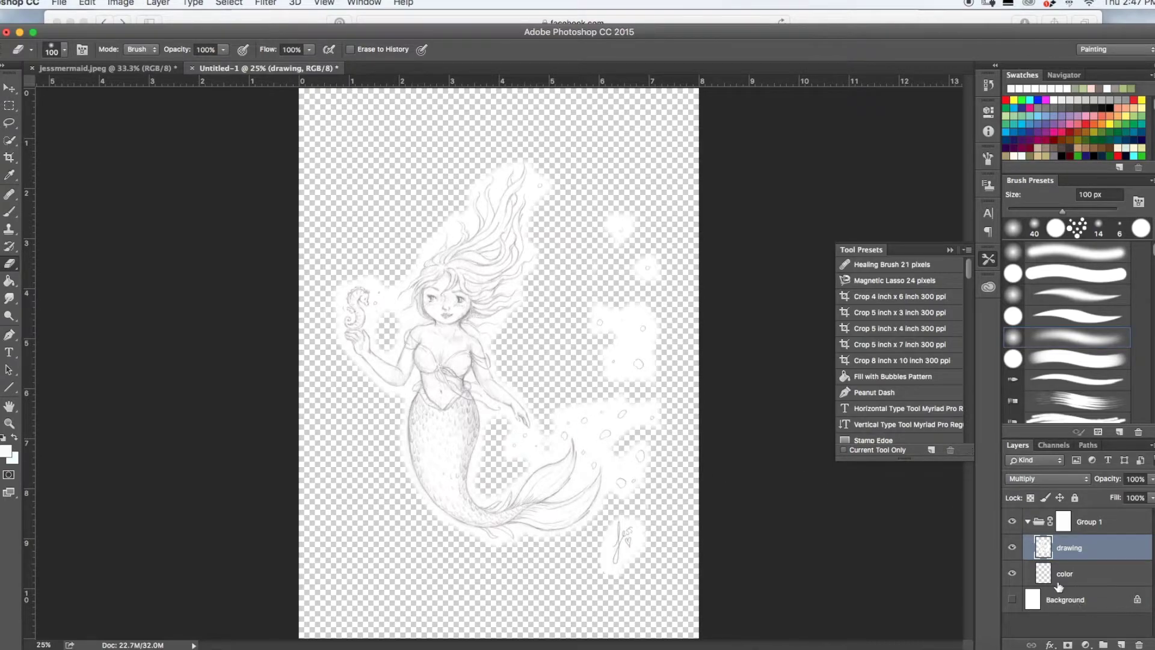
click(1013, 600)
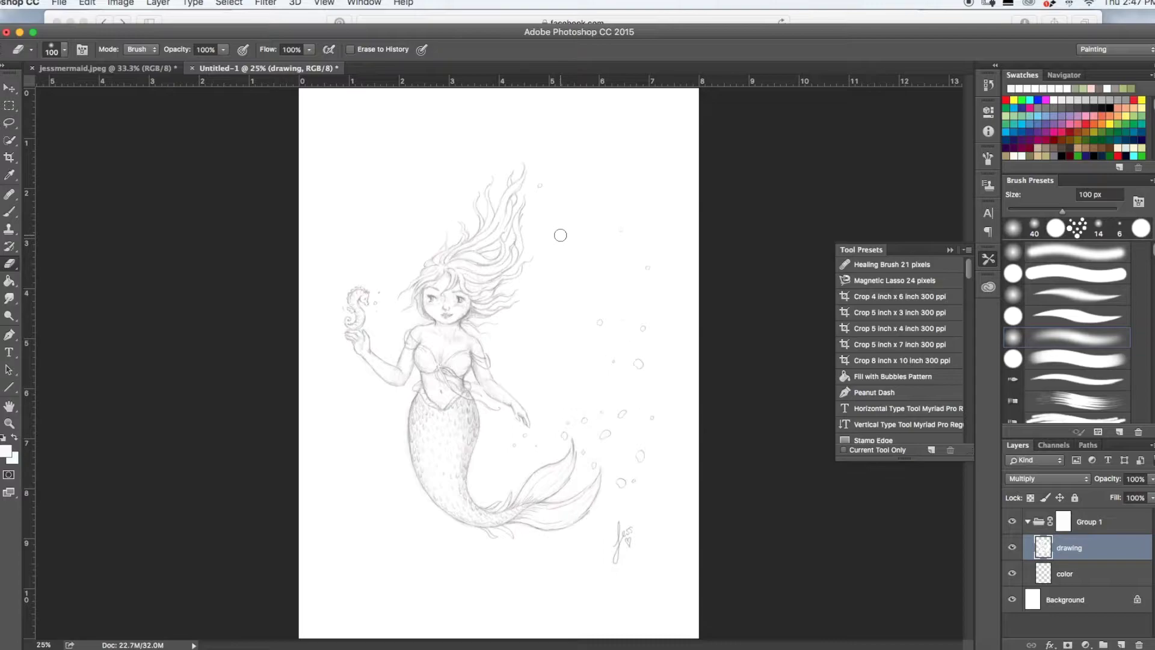
Lasso the mermaid's eye on the side away from the seahorse, move it 6 px toward the nose with Free Transform, and deselect
scroll(560, 235, up, 3)
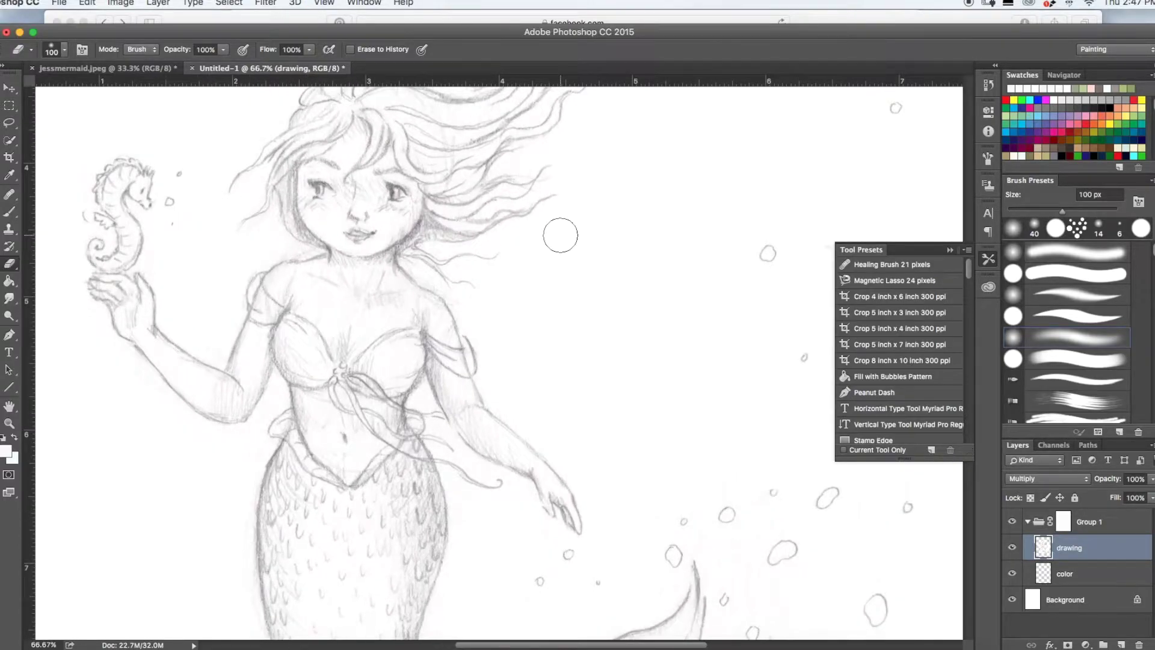
scroll(560, 235, up, 4)
scroll(560, 234, left, 3)
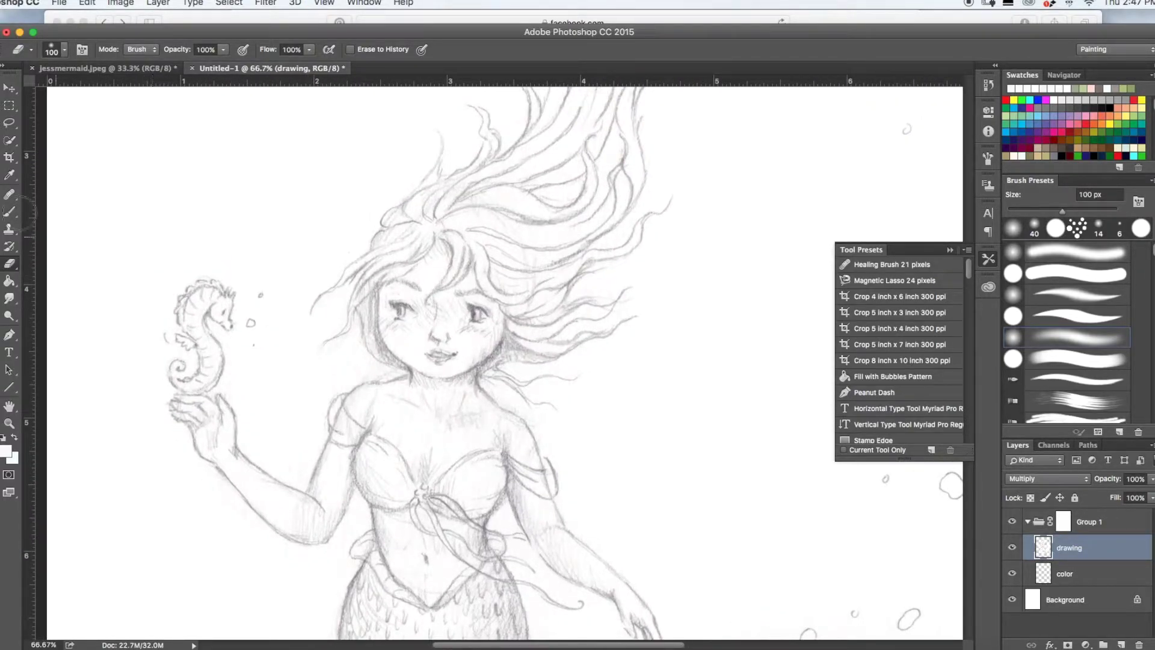
click(9, 122)
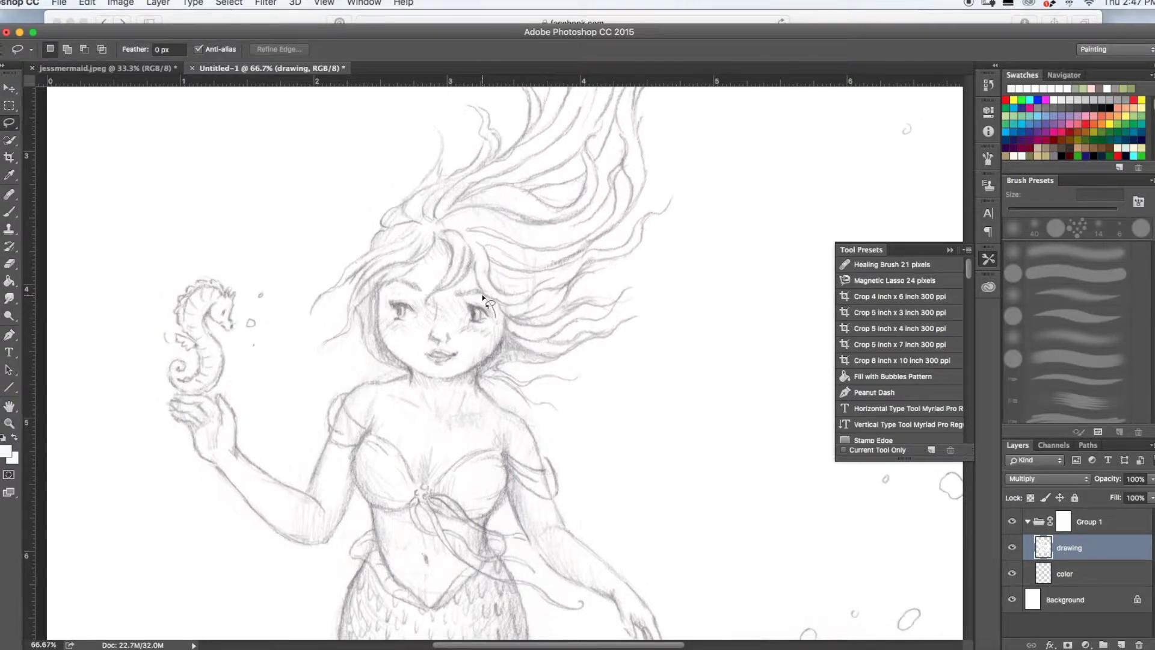
mouse_move(460, 308)
mouse_down()
mouse_move(466, 332)
mouse_move(495, 334)
mouse_move(496, 321)
mouse_up()
key(super+t)
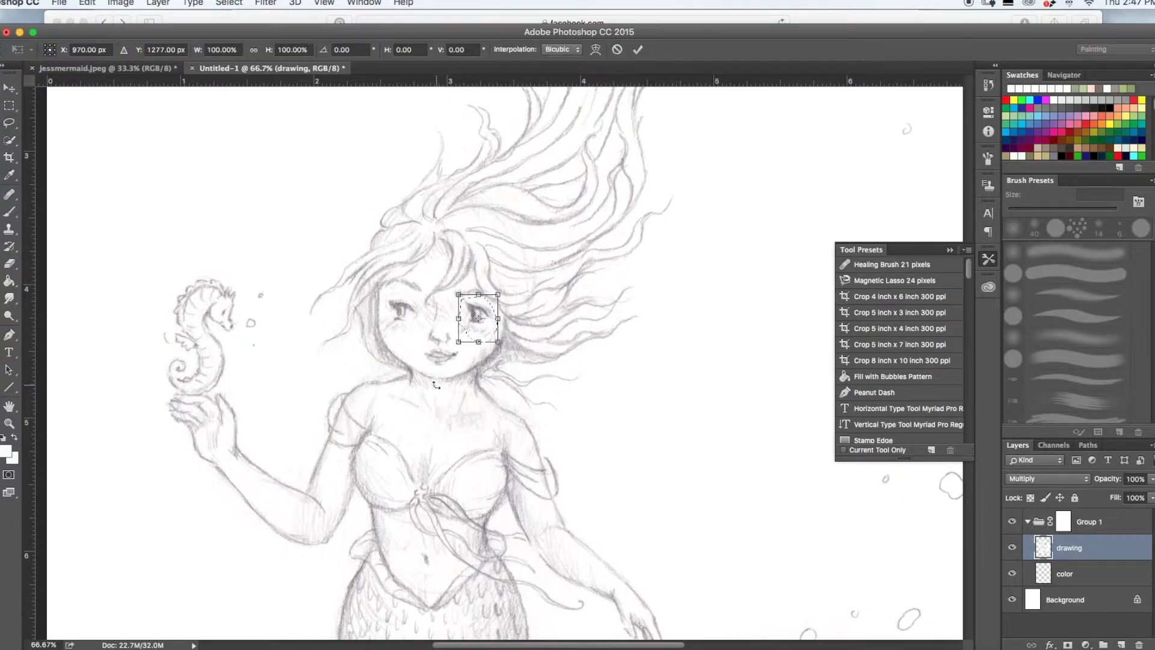
key(Left)
key(Left)
key(Left)
key(Left)
key(Left)
key(Left)
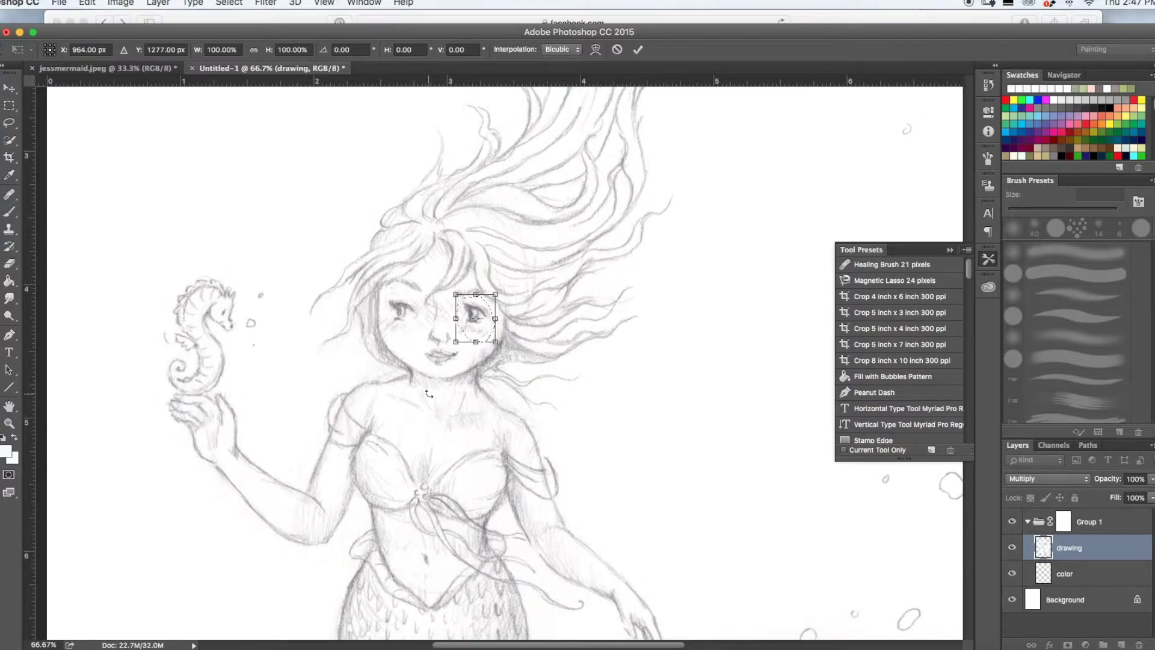
key(Down)
key(Down)
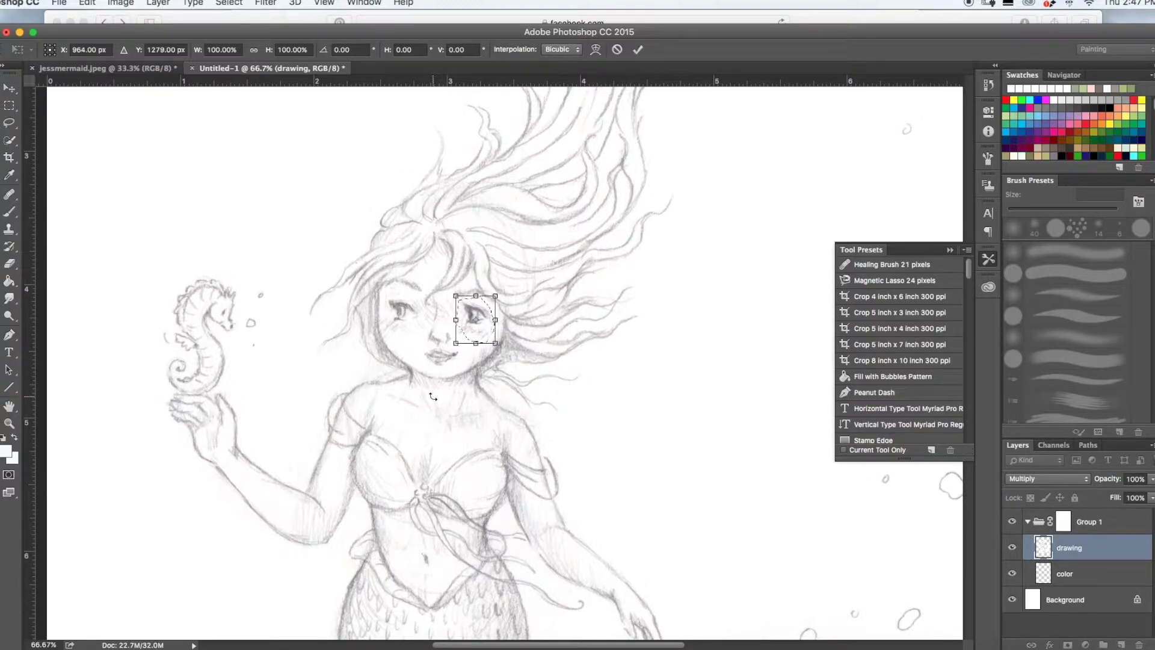
key(Left)
key(Left)
key(Left)
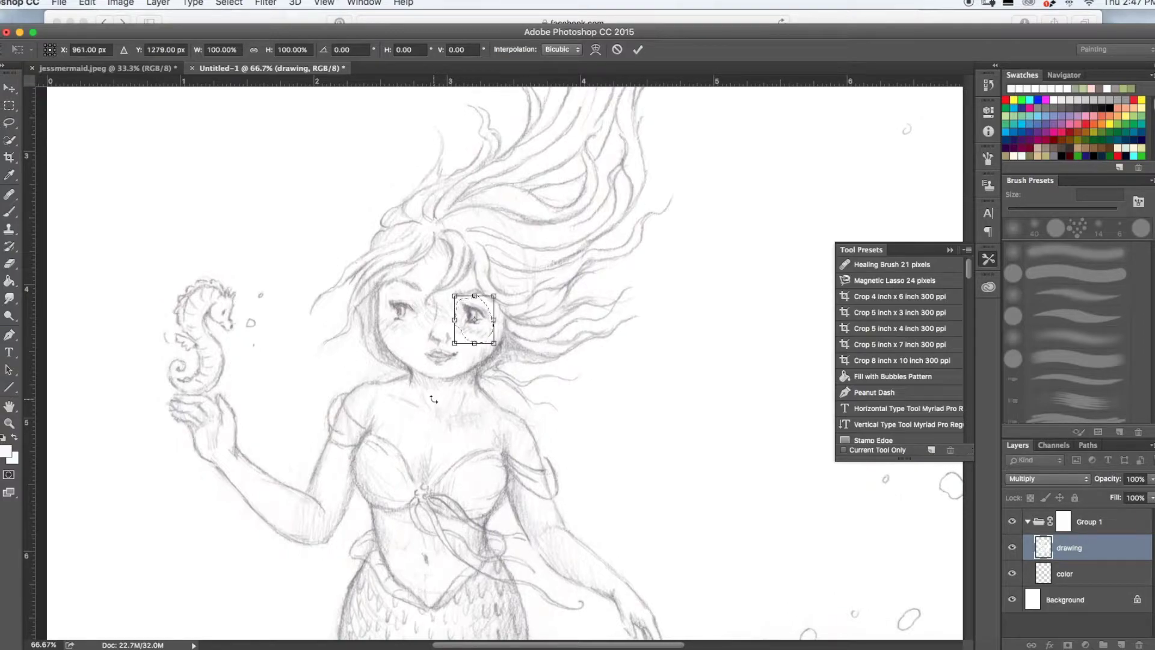
key(Right)
key(Right)
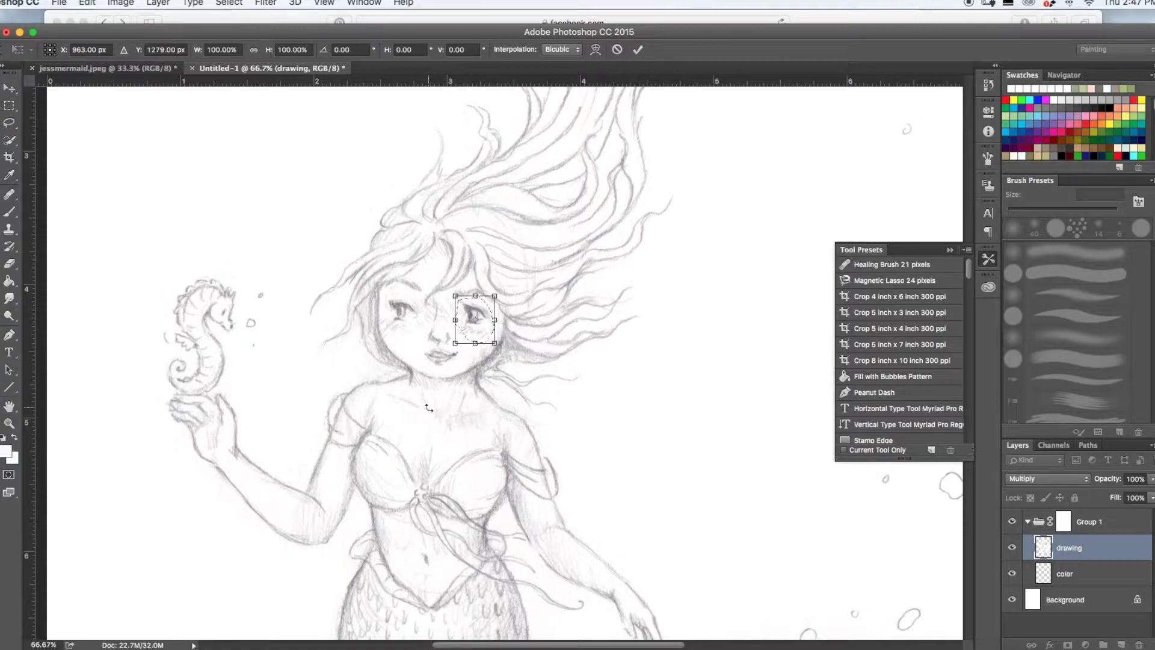
key(Right)
key(Up)
key(Up)
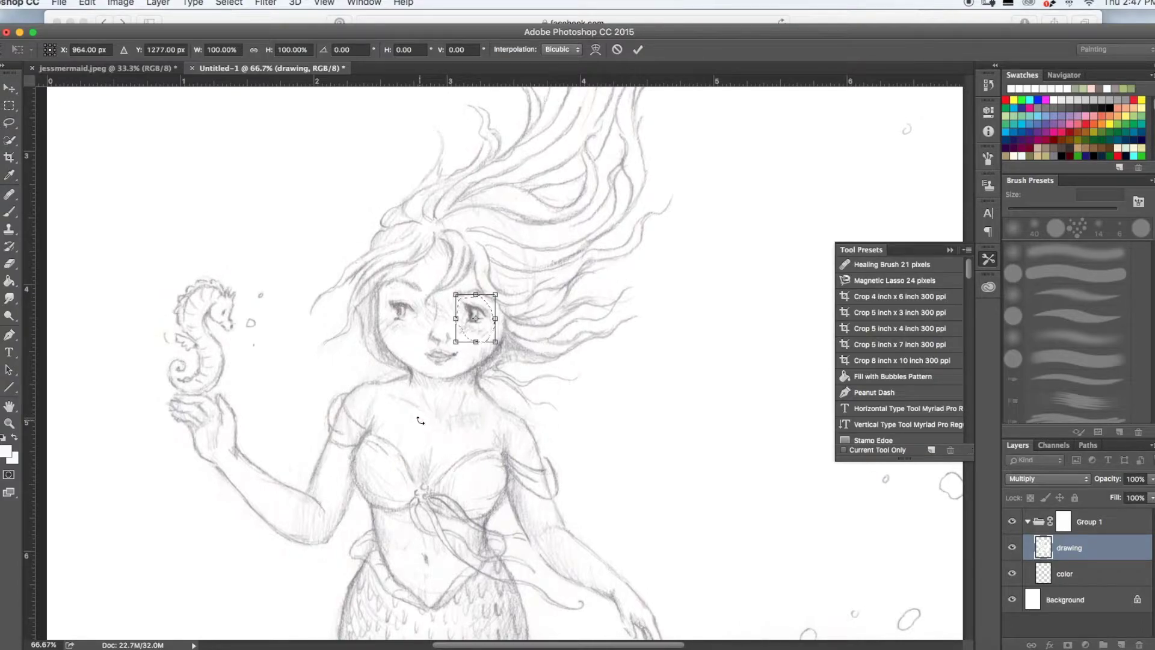
key(Return)
key(ctrl+d)
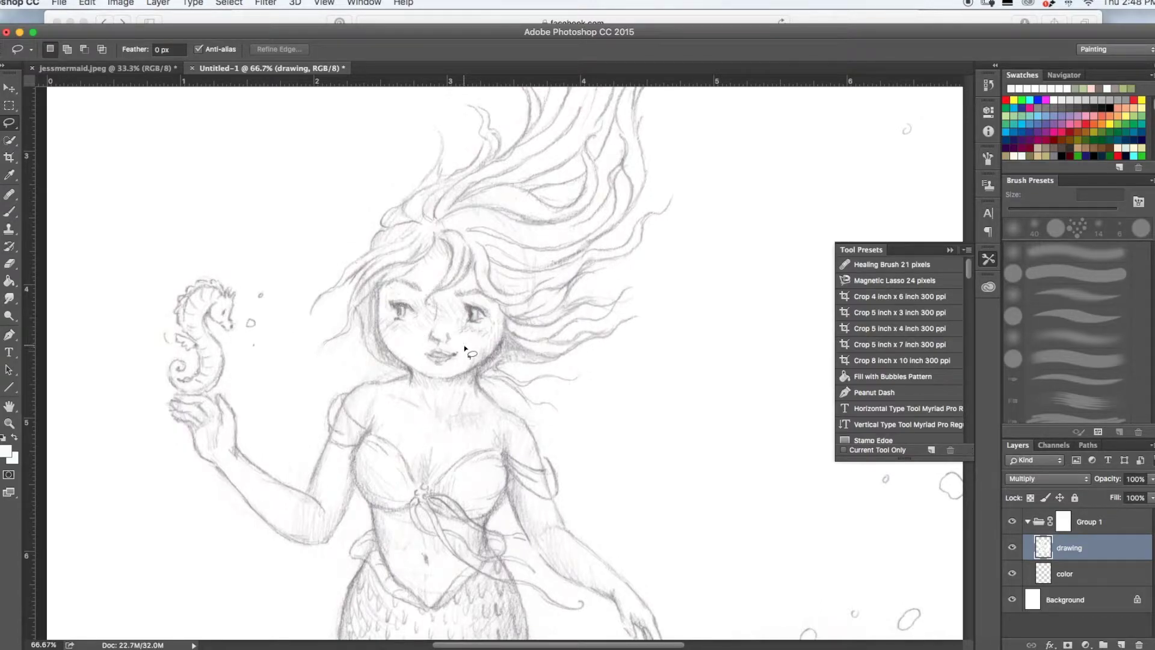
Lasso the mermaid's nose, adjust its position slightly with Free Transform, and deselect
mouse_move(439, 297)
mouse_down()
mouse_move(428, 337)
mouse_move(438, 350)
mouse_move(457, 338)
mouse_move(441, 297)
mouse_up()
key(ctrl+t)
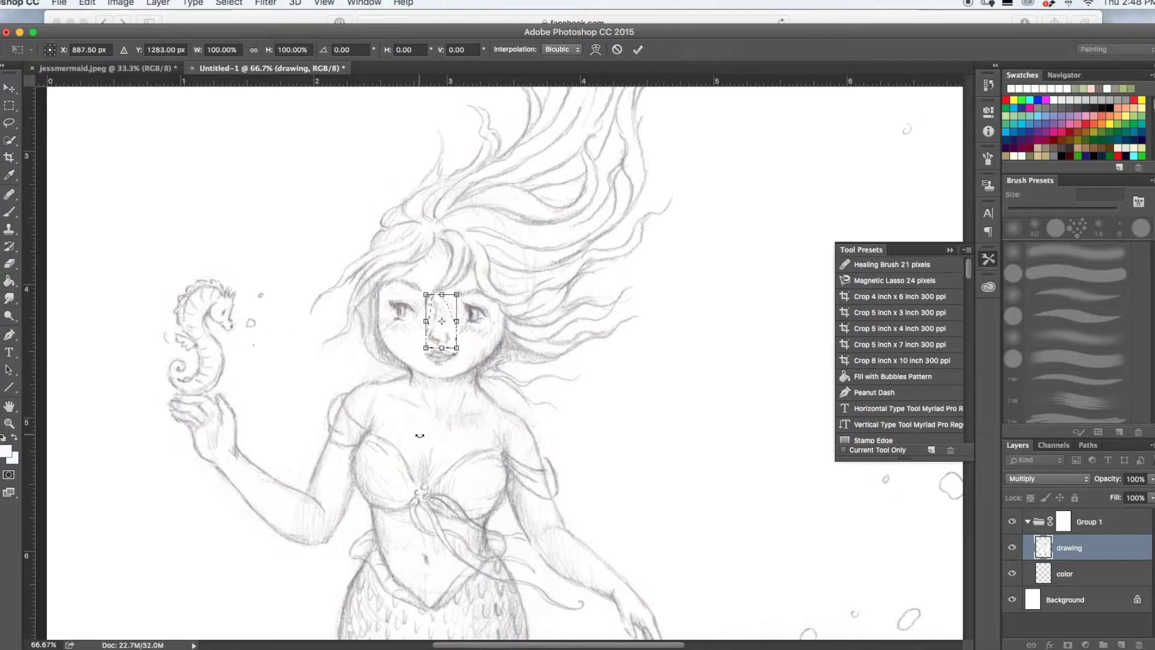
key(Return)
key(ctrl+d)
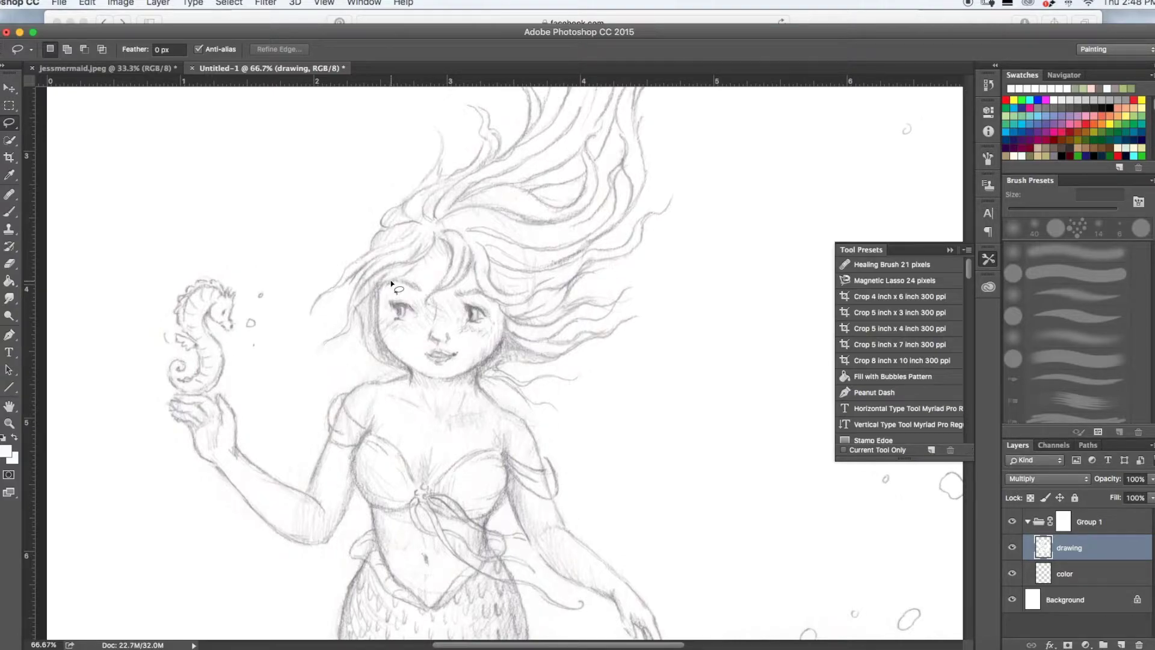
Lasso the cheek outline on the seahorse side of the mermaid's face and move it about 6 px inward with Free Transform
mouse_move(388, 282)
mouse_down()
mouse_move(379, 350)
mouse_move(408, 369)
mouse_move(386, 283)
mouse_move(388, 314)
mouse_up()
key(super+t)
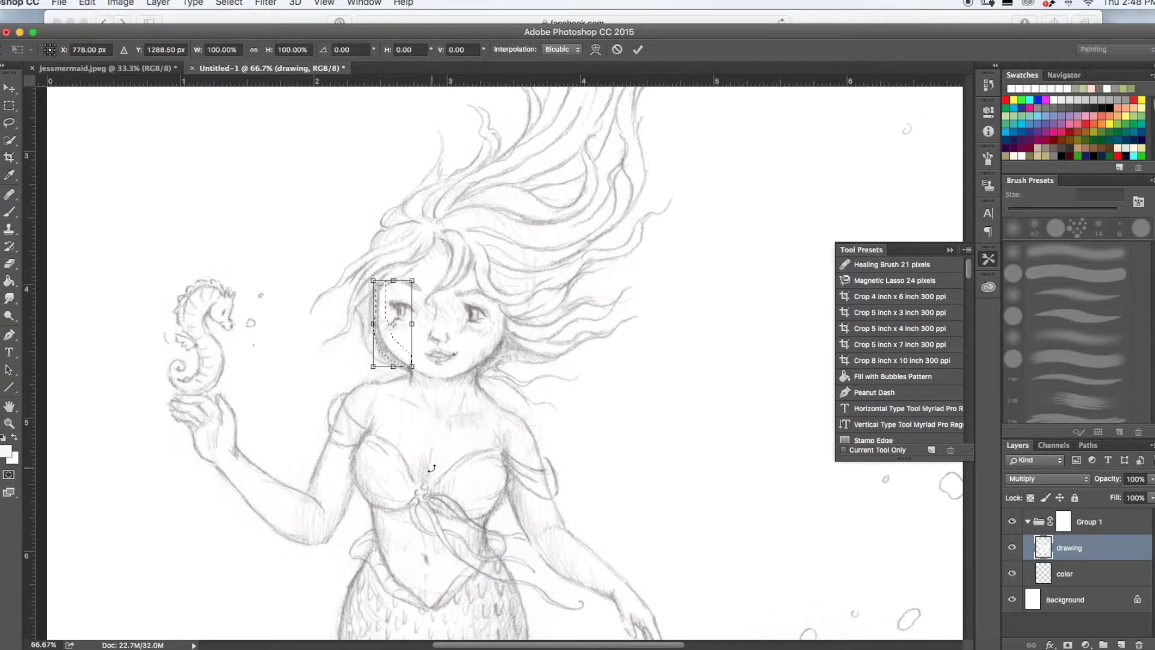
key(Right)
key(Right)
key(Right)
key(Right)
key(Right)
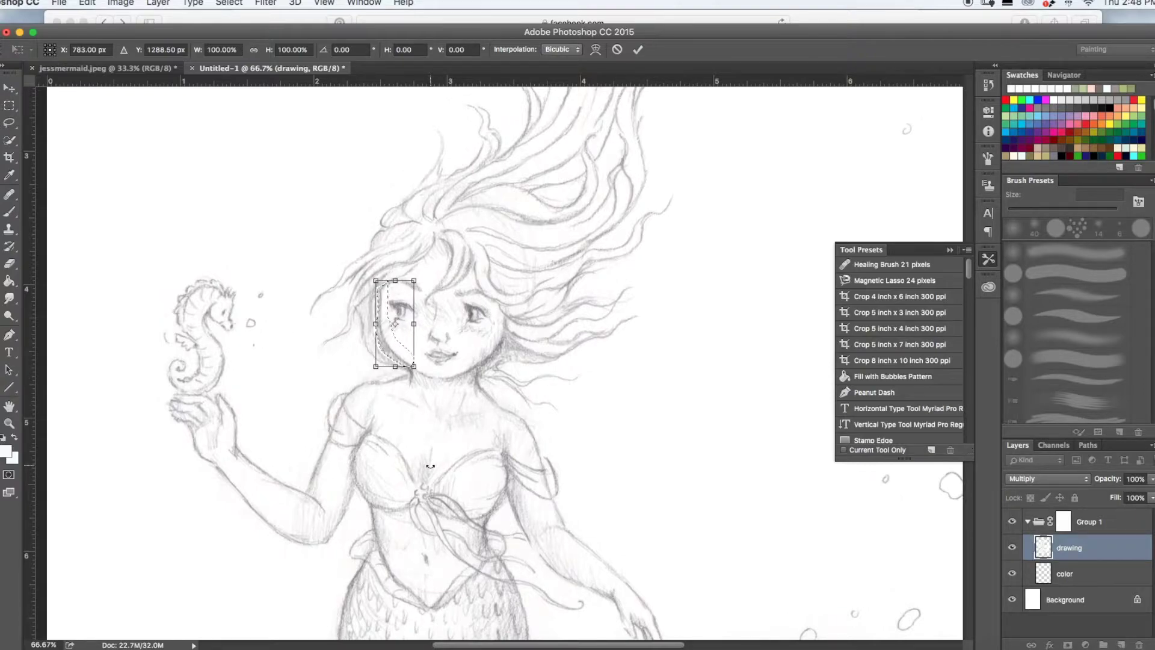
key(Right)
key(Return)
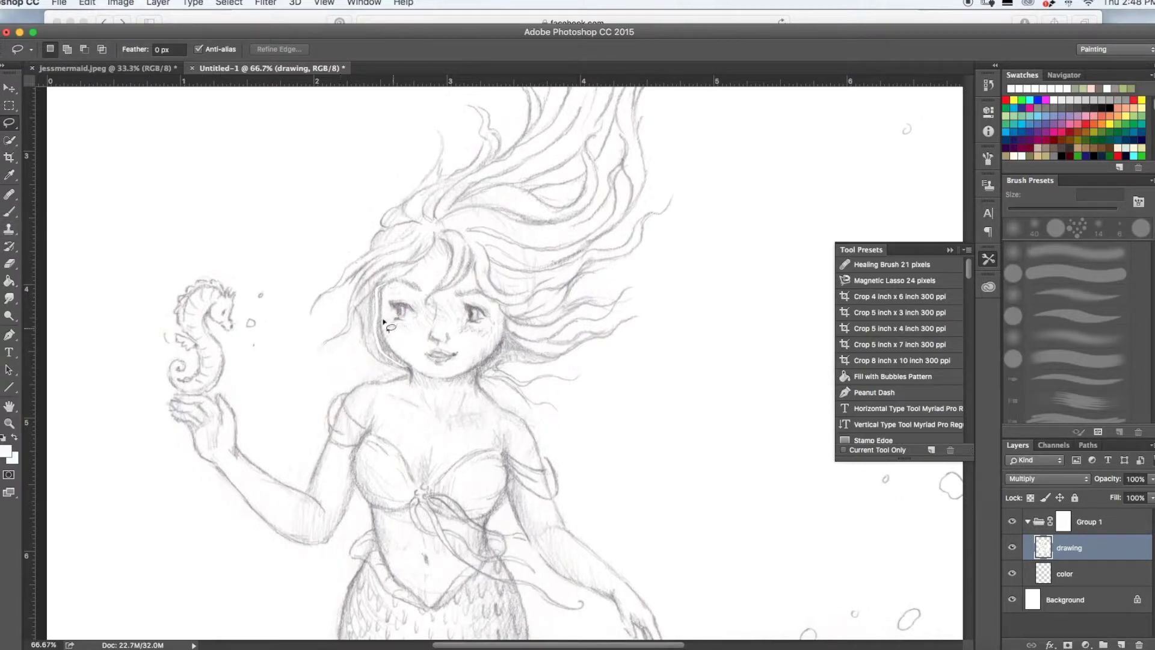
Choose the Blend Fast smudge preset and set its brush size to 17 px
scroll(900, 349, down, 15)
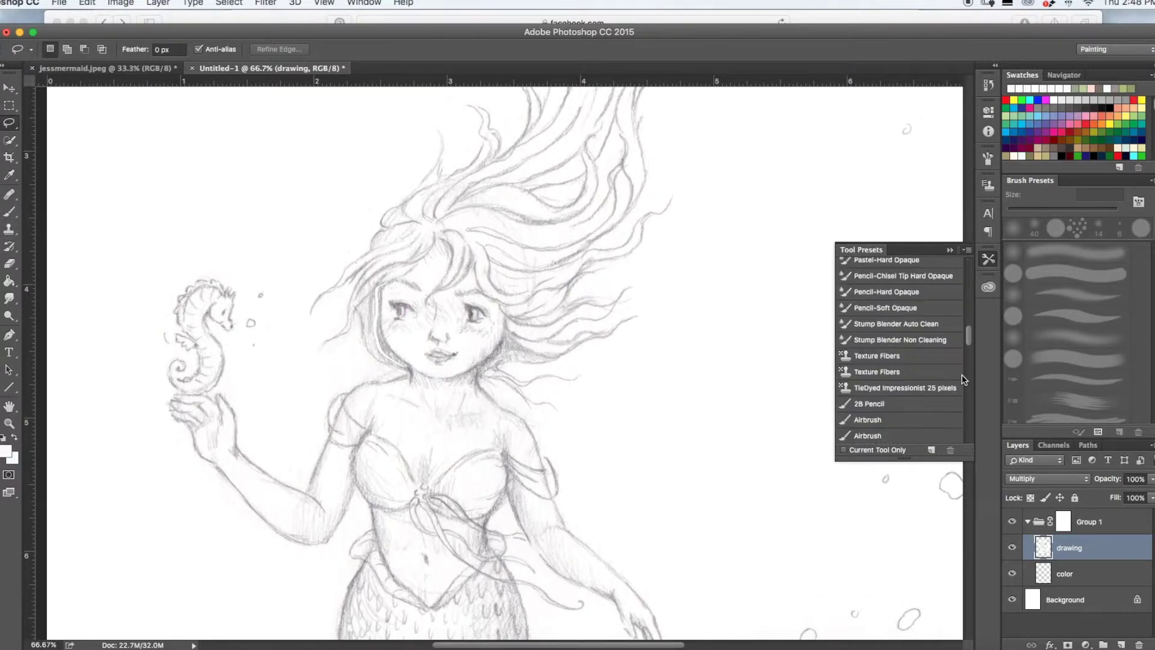
click(871, 339)
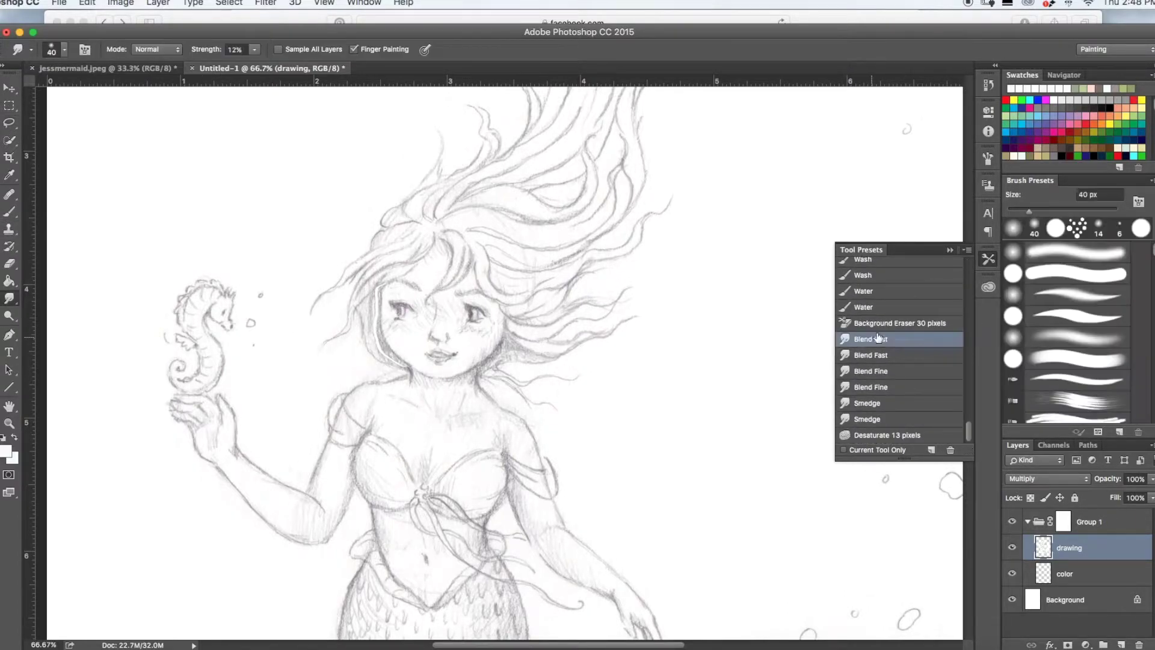
click(64, 49)
drag(87, 88, 79, 88)
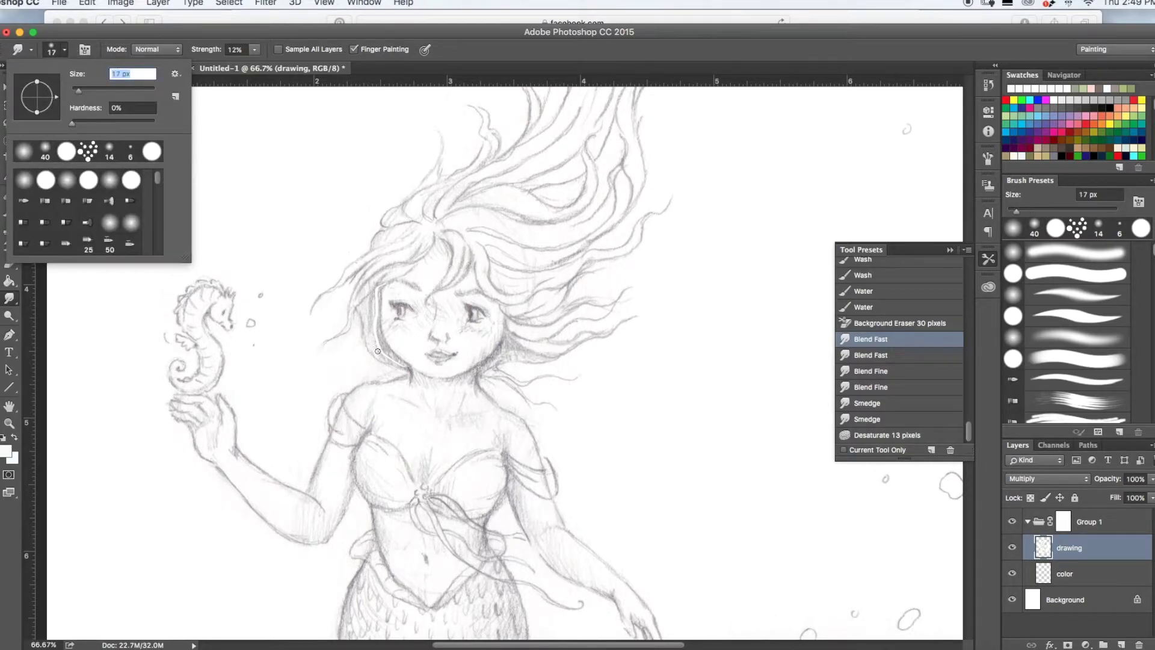
Smudge the pencil shading between the mermaid's cheek outline and hair on the seahorse side of her face
key(Return)
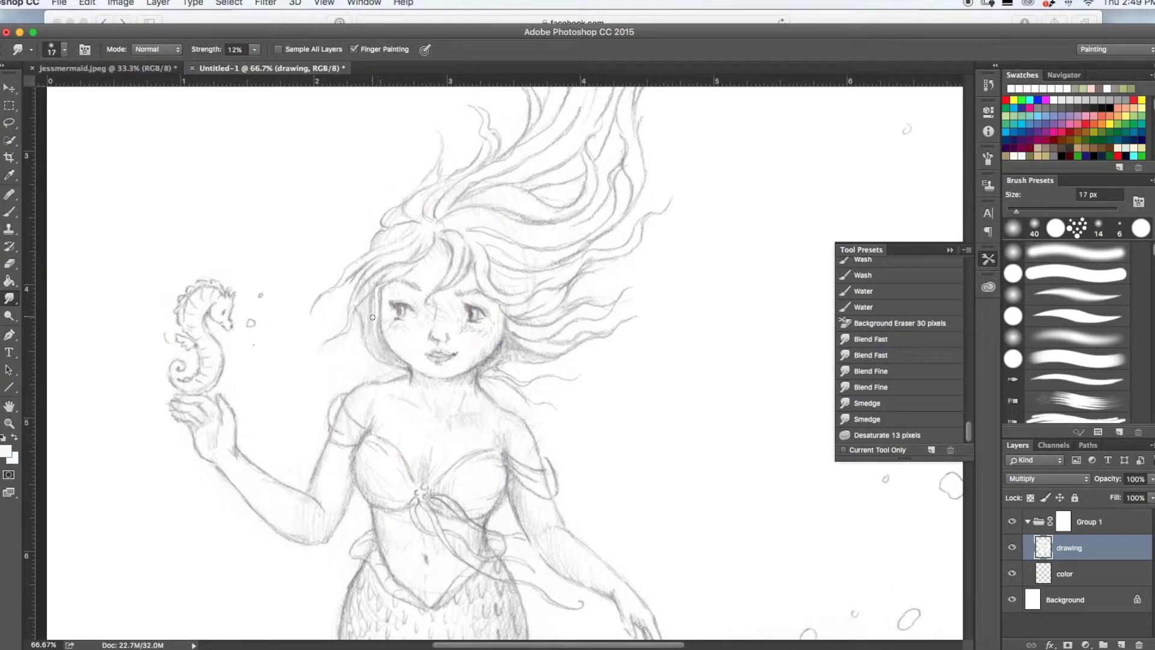
drag(375, 292, 375, 315)
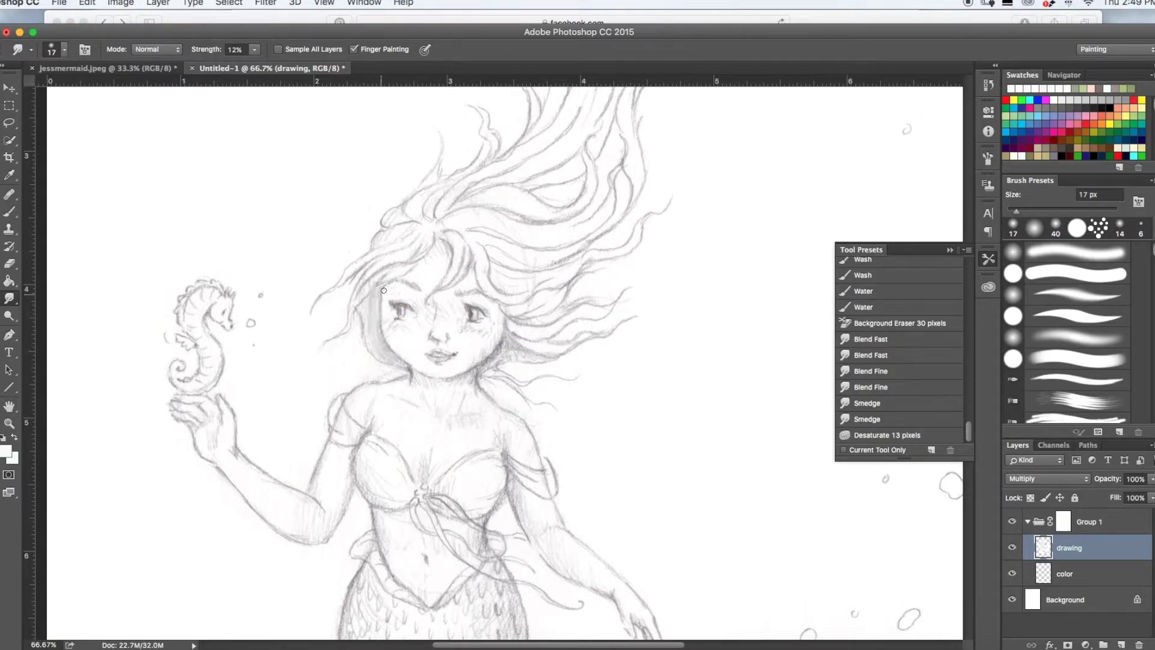
Select the color layer and set the Brush tool's foreground colour to pale peach #fff8f3
click(1069, 577)
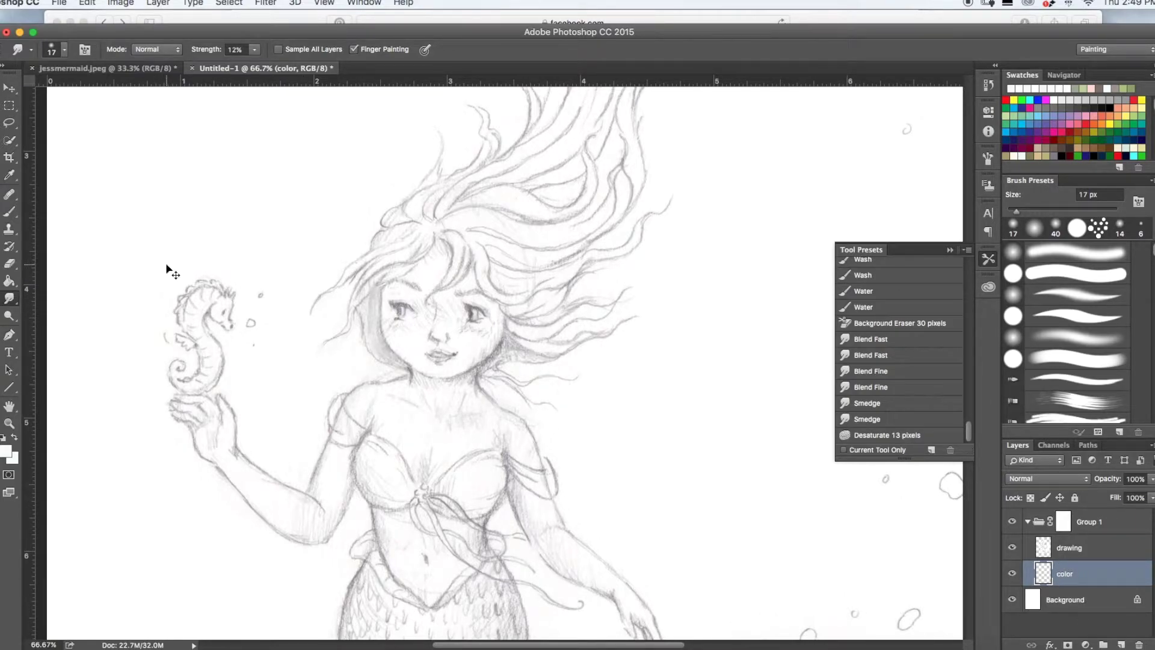
key(super+minus)
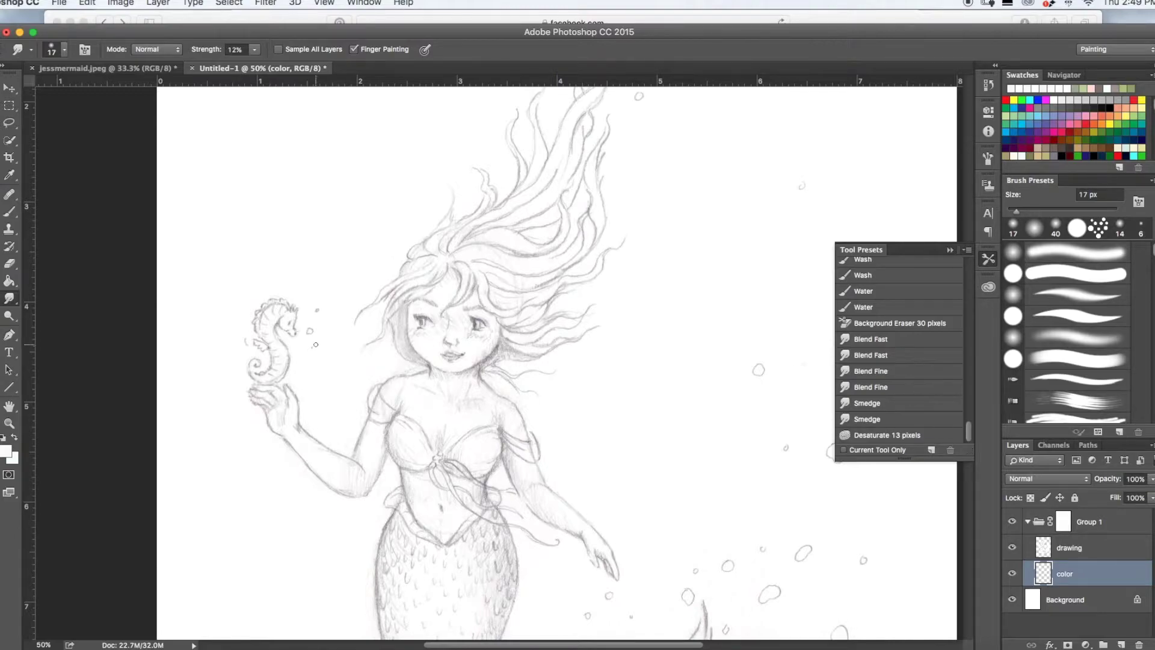
scroll(315, 344, down, 2)
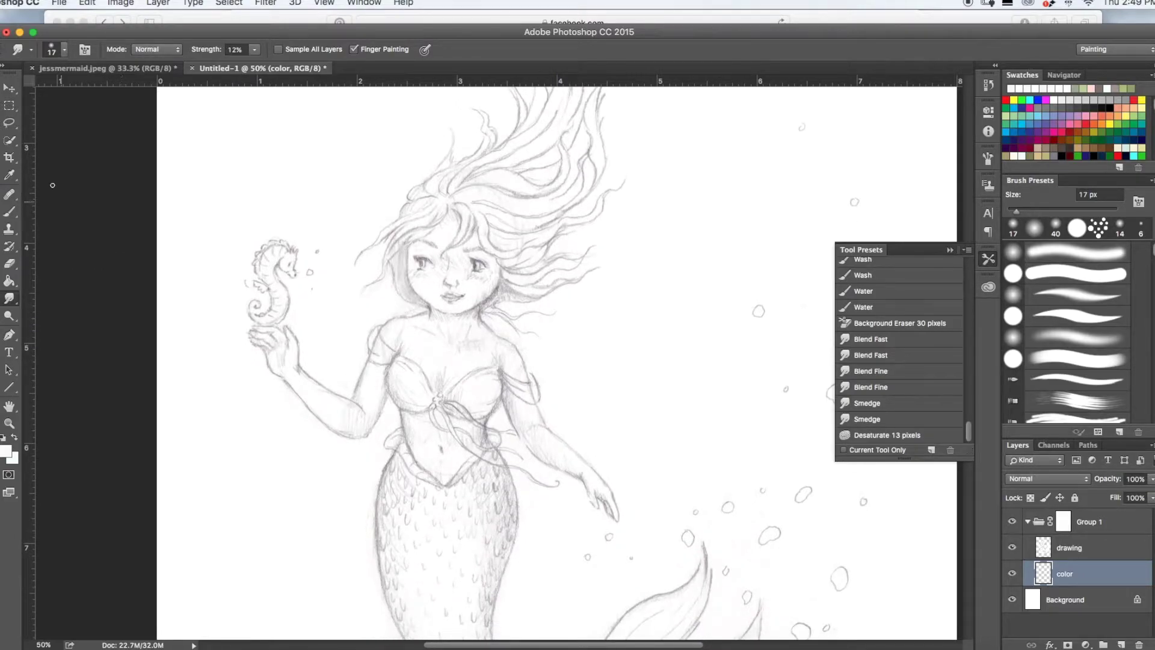
click(10, 176)
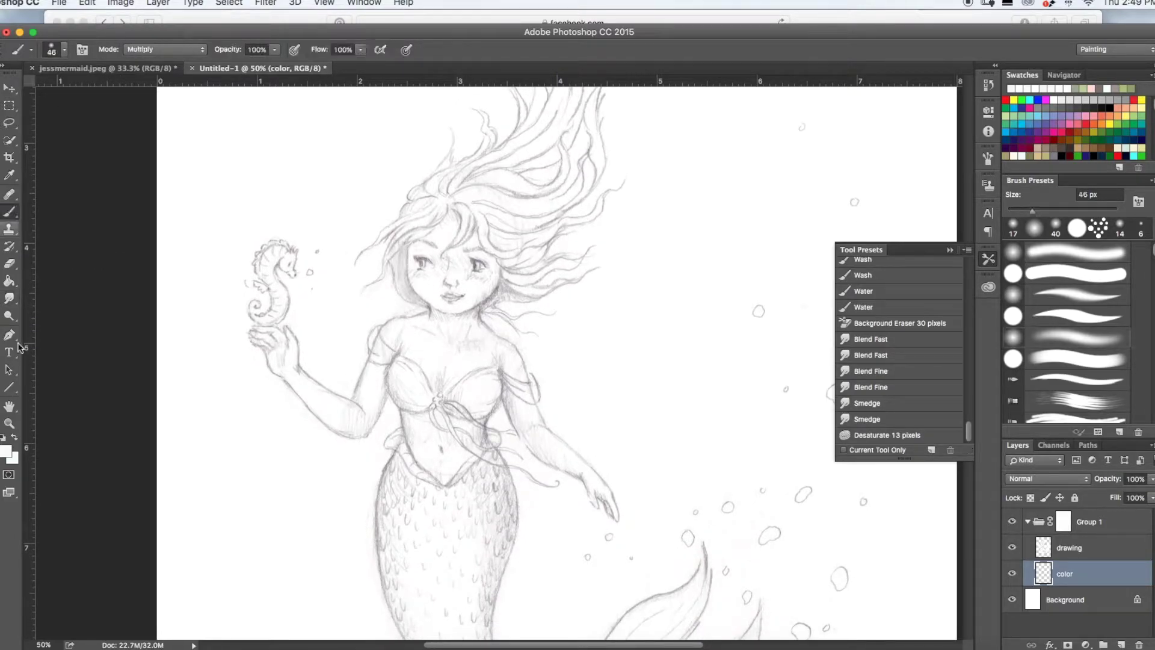
click(7, 451)
drag(316, 398, 316, 399)
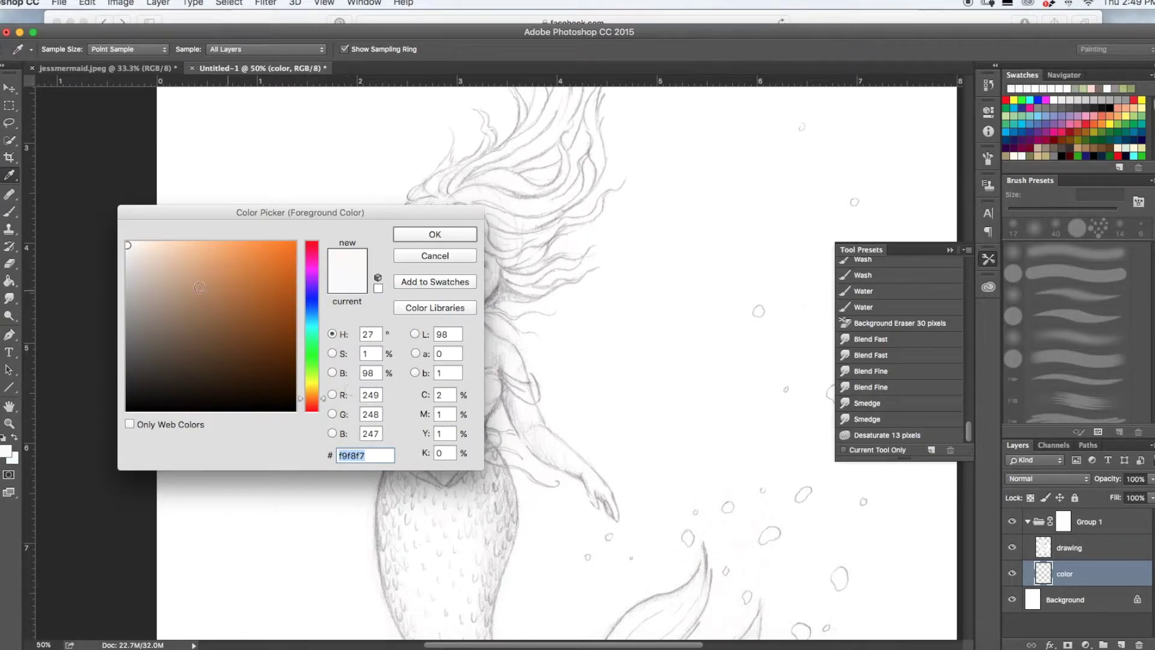
drag(129, 247, 136, 239)
click(436, 234)
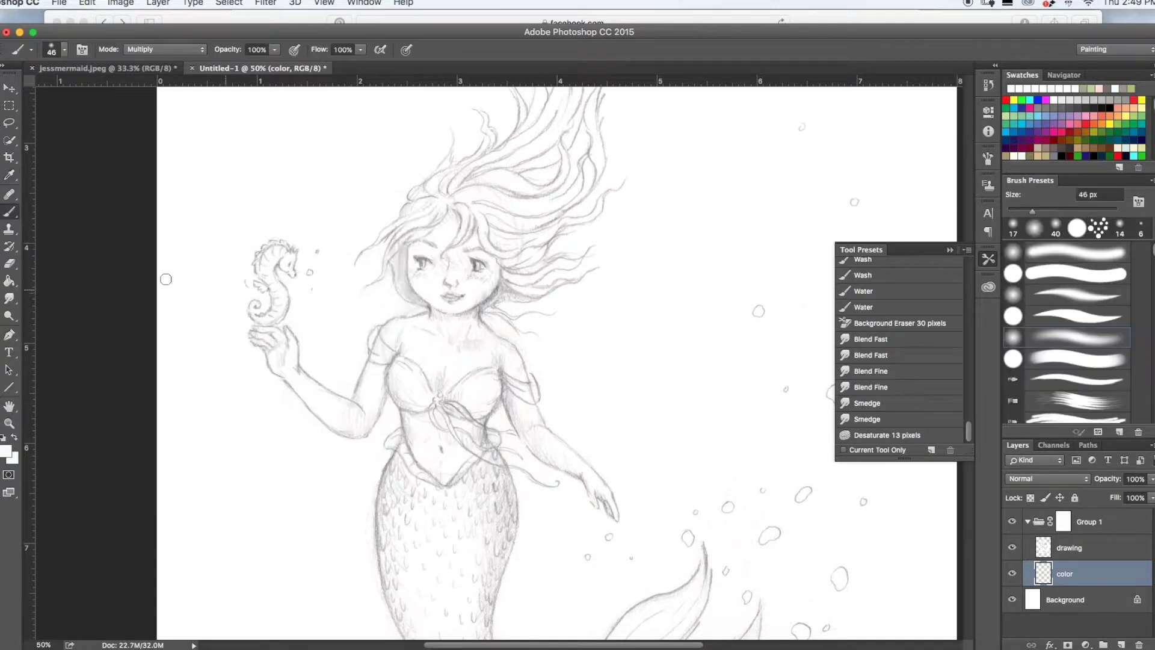
Paint a light skin base over the mermaid's face, chest, arms and midriff with a 62 px brush
click(52, 50)
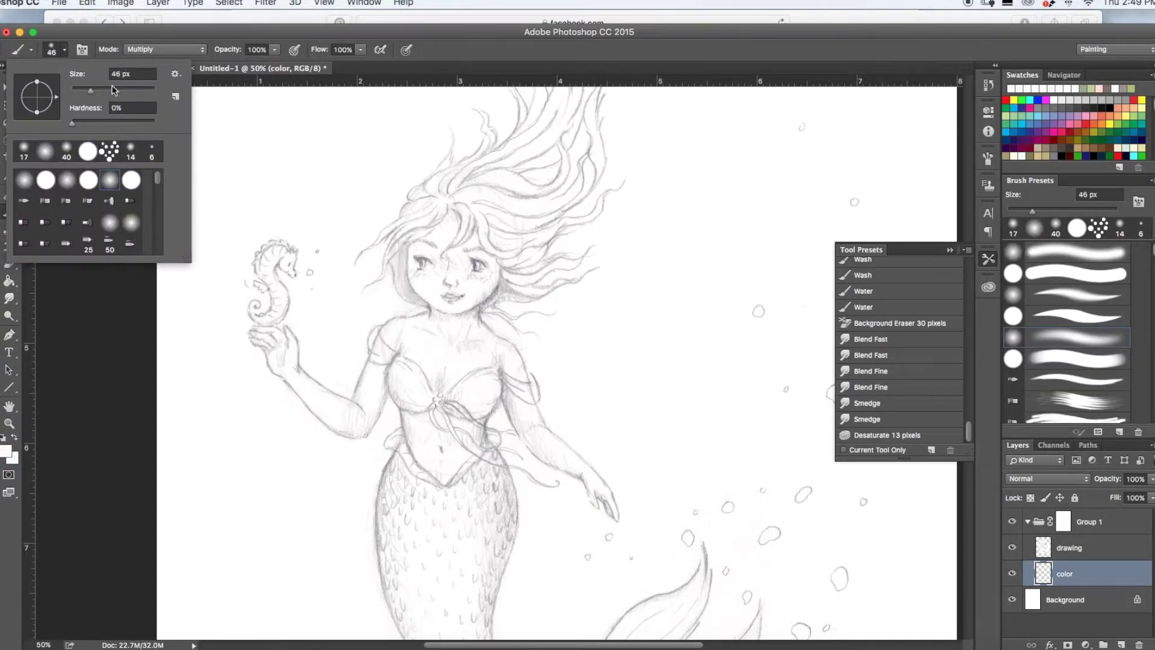
click(97, 89)
mouse_move(453, 217)
mouse_down()
mouse_move(416, 253)
mouse_move(411, 273)
mouse_move(431, 291)
mouse_up()
mouse_move(446, 241)
mouse_down()
mouse_move(447, 278)
mouse_move(458, 279)
mouse_move(445, 288)
mouse_move(456, 238)
mouse_move(454, 259)
mouse_move(475, 234)
mouse_move(481, 283)
mouse_up()
mouse_move(447, 321)
mouse_down()
mouse_move(397, 332)
mouse_move(409, 345)
mouse_move(394, 328)
mouse_move(357, 432)
mouse_move(371, 404)
mouse_move(338, 415)
mouse_move(320, 398)
mouse_move(332, 419)
mouse_move(258, 338)
mouse_move(350, 424)
mouse_move(413, 341)
mouse_move(439, 381)
mouse_move(471, 357)
mouse_move(447, 374)
mouse_move(410, 330)
mouse_move(446, 312)
mouse_move(470, 324)
mouse_move(479, 355)
mouse_move(515, 367)
mouse_up()
mouse_move(531, 433)
mouse_down()
mouse_move(517, 400)
mouse_move(545, 450)
mouse_move(590, 474)
mouse_move(610, 510)
mouse_move(530, 423)
mouse_move(500, 351)
mouse_move(444, 305)
mouse_up()
mouse_move(426, 450)
mouse_down()
mouse_move(412, 420)
mouse_move(440, 467)
mouse_move(442, 435)
mouse_move(478, 435)
mouse_move(443, 475)
mouse_move(424, 453)
mouse_move(440, 462)
mouse_move(479, 430)
mouse_move(445, 475)
mouse_move(430, 374)
mouse_move(402, 359)
mouse_move(417, 455)
mouse_up()
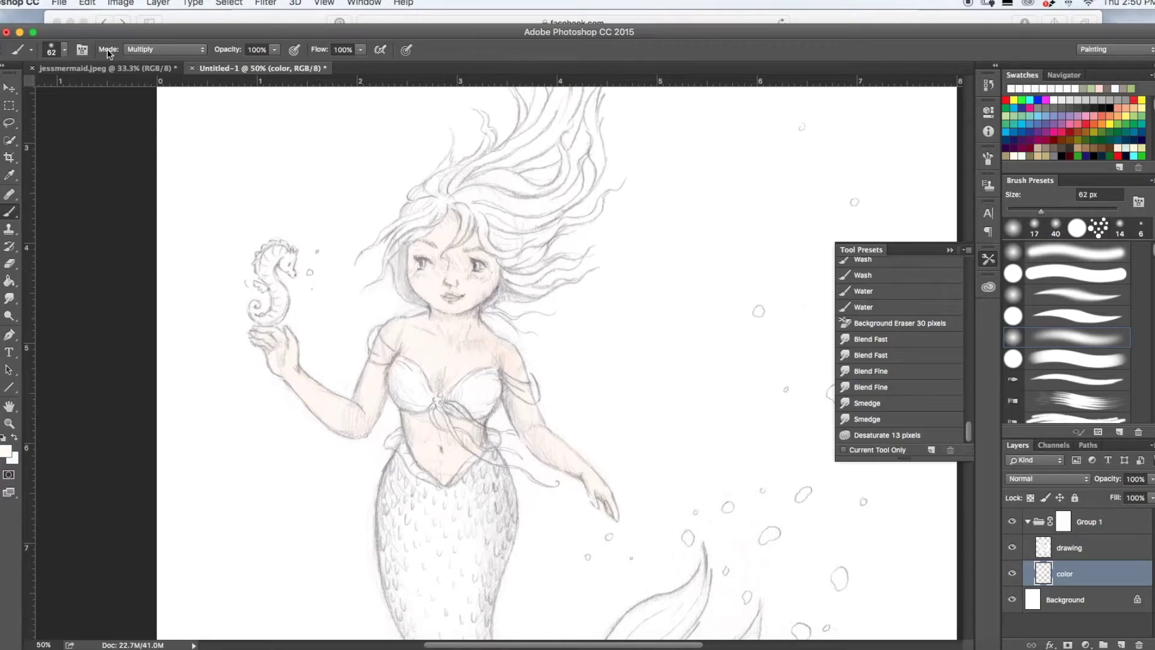
Keep the brush in Multiply mode and layer more peach over the face, neck, chest, arms and midriff to build up skin shading
click(162, 50)
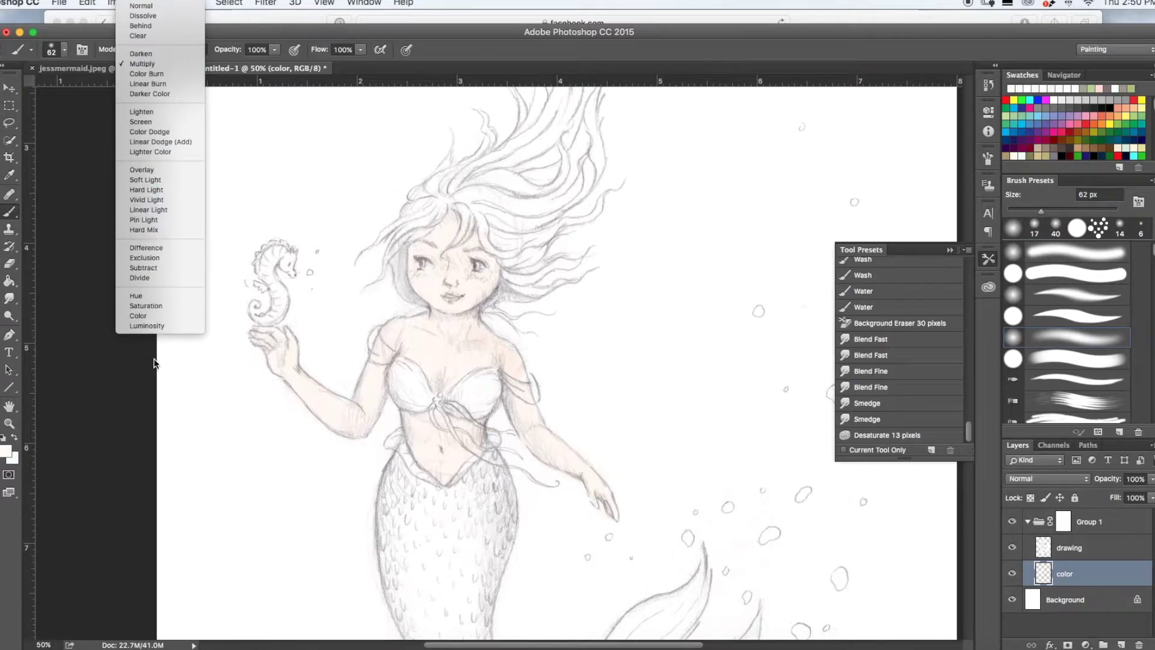
click(156, 66)
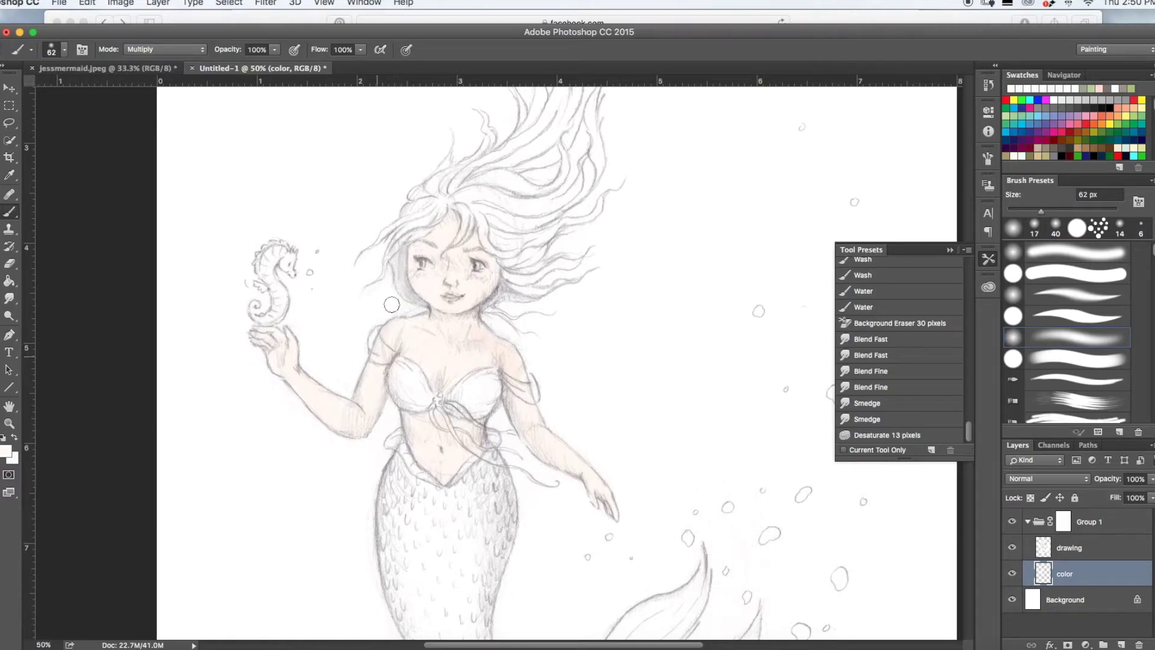
drag(453, 208, 453, 219)
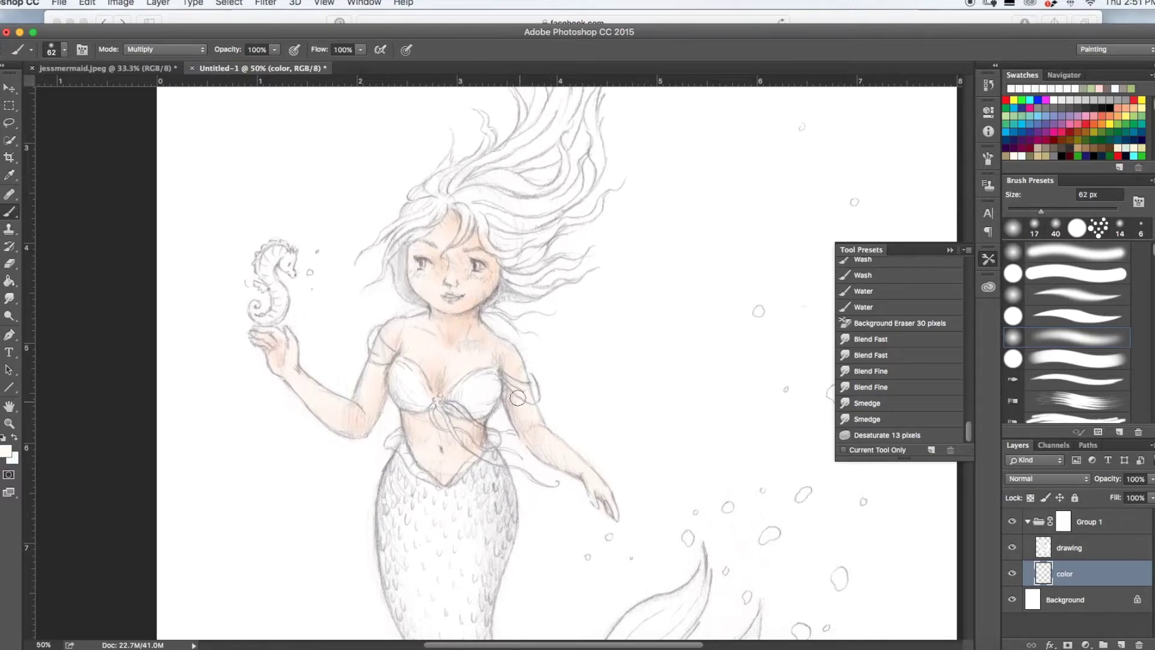
mouse_move(536, 449)
mouse_down()
mouse_move(576, 466)
mouse_move(627, 538)
mouse_move(600, 491)
mouse_move(611, 528)
mouse_up()
mouse_move(452, 423)
mouse_down()
mouse_move(480, 429)
mouse_move(460, 464)
mouse_move(481, 440)
mouse_up()
drag(448, 474, 407, 418)
mouse_move(427, 370)
mouse_down()
mouse_move(514, 360)
mouse_move(503, 358)
mouse_move(539, 429)
mouse_move(531, 438)
mouse_move(514, 397)
mouse_move(572, 484)
mouse_up()
mouse_move(387, 397)
mouse_down()
mouse_move(387, 371)
mouse_move(364, 435)
mouse_move(281, 364)
mouse_up()
mouse_move(452, 365)
mouse_down()
mouse_move(437, 400)
mouse_move(397, 346)
mouse_up()
mouse_move(509, 394)
mouse_down()
mouse_move(509, 363)
mouse_move(510, 381)
mouse_move(495, 352)
mouse_move(487, 362)
mouse_move(475, 446)
mouse_move(480, 345)
mouse_move(531, 407)
mouse_move(475, 295)
mouse_move(471, 332)
mouse_up()
mouse_move(500, 287)
mouse_down()
mouse_move(480, 285)
mouse_move(495, 285)
mouse_up()
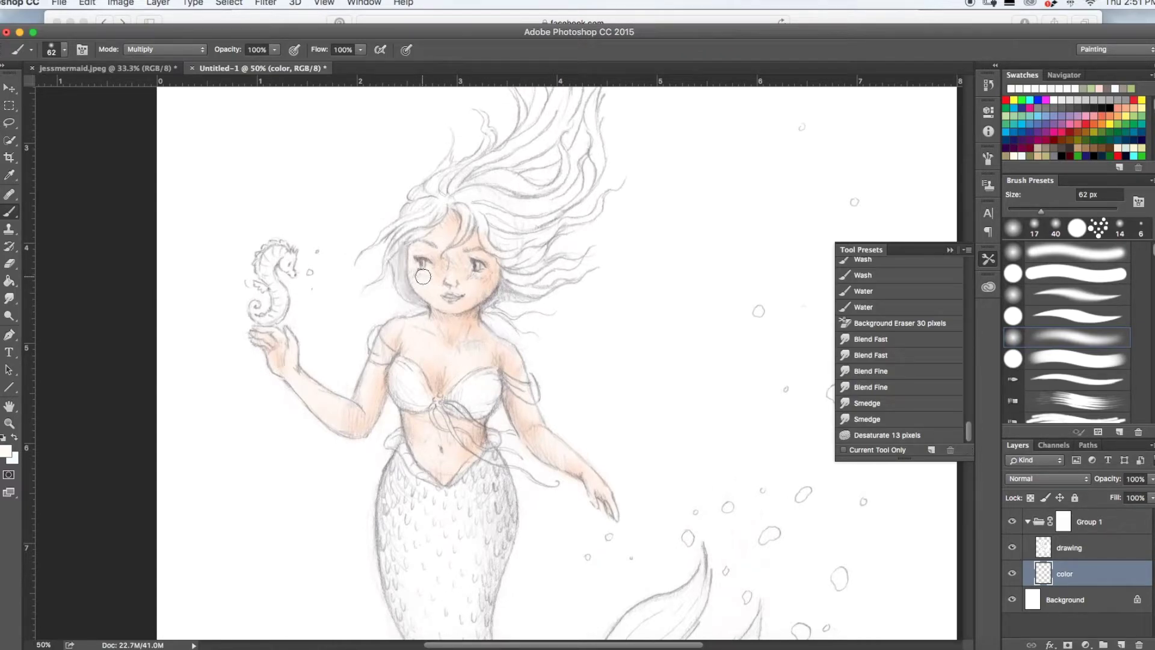
mouse_move(491, 290)
mouse_down()
mouse_move(470, 278)
mouse_move(491, 304)
mouse_move(482, 284)
mouse_move(420, 276)
mouse_move(438, 310)
mouse_move(423, 273)
mouse_move(446, 287)
mouse_up()
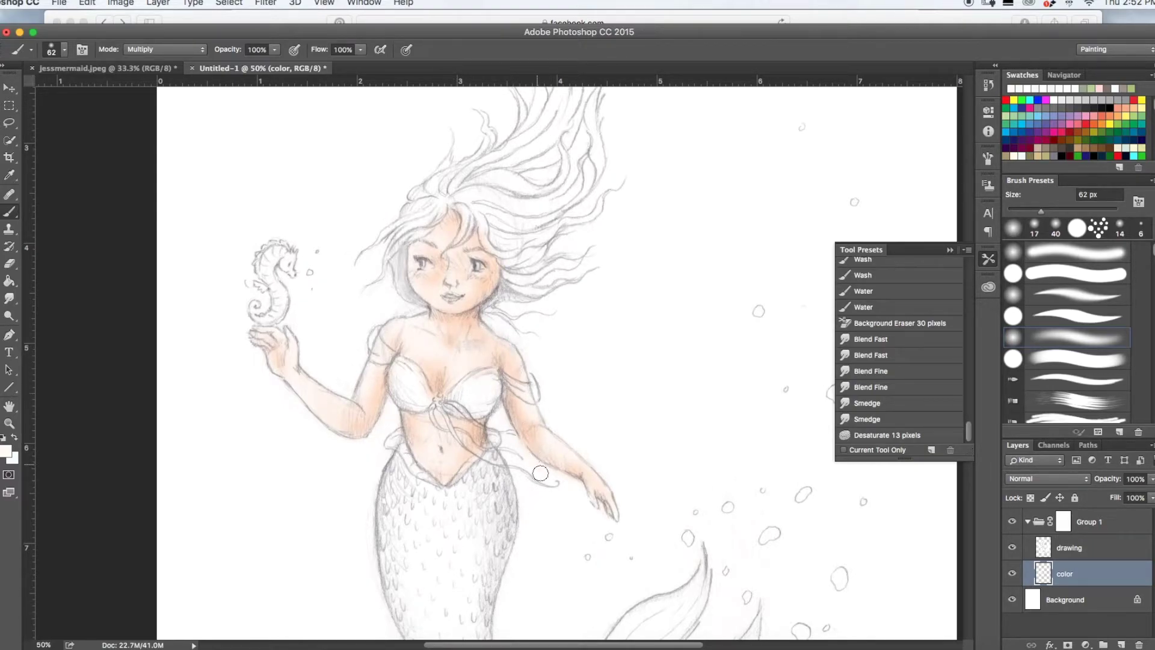
Change the foreground colour to pale aqua #f3fffe, reduce the brush to 33 px and shade the mermaid's neck below the chin
click(7, 452)
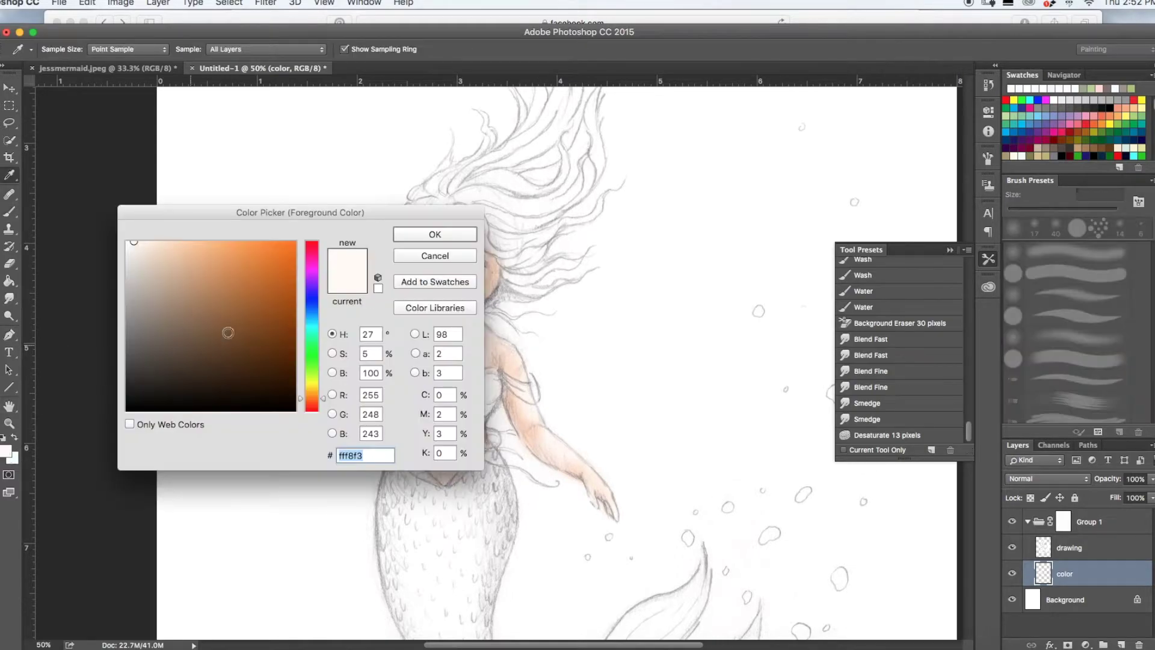
click(315, 327)
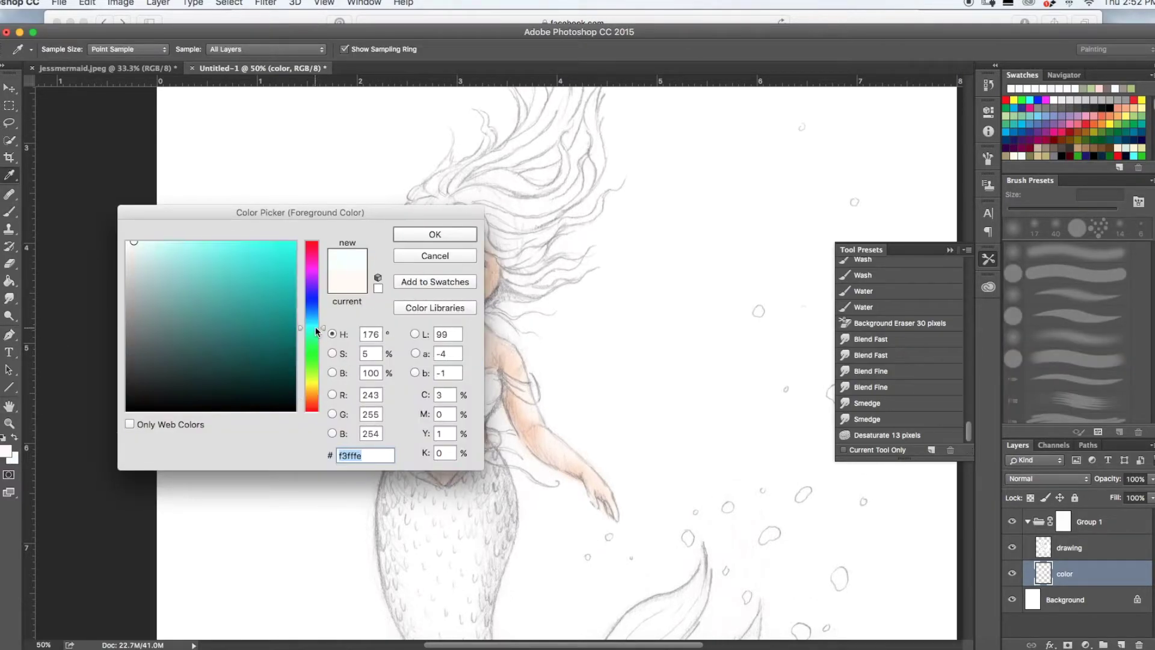
click(423, 233)
click(57, 50)
drag(96, 90, 85, 90)
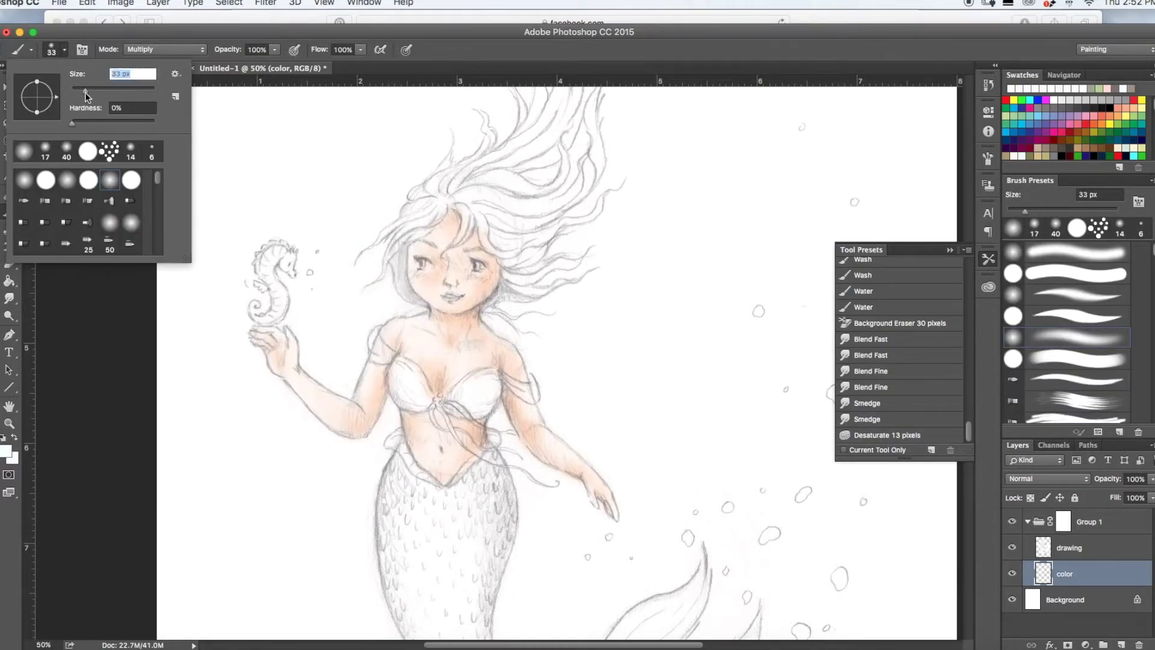
click(449, 317)
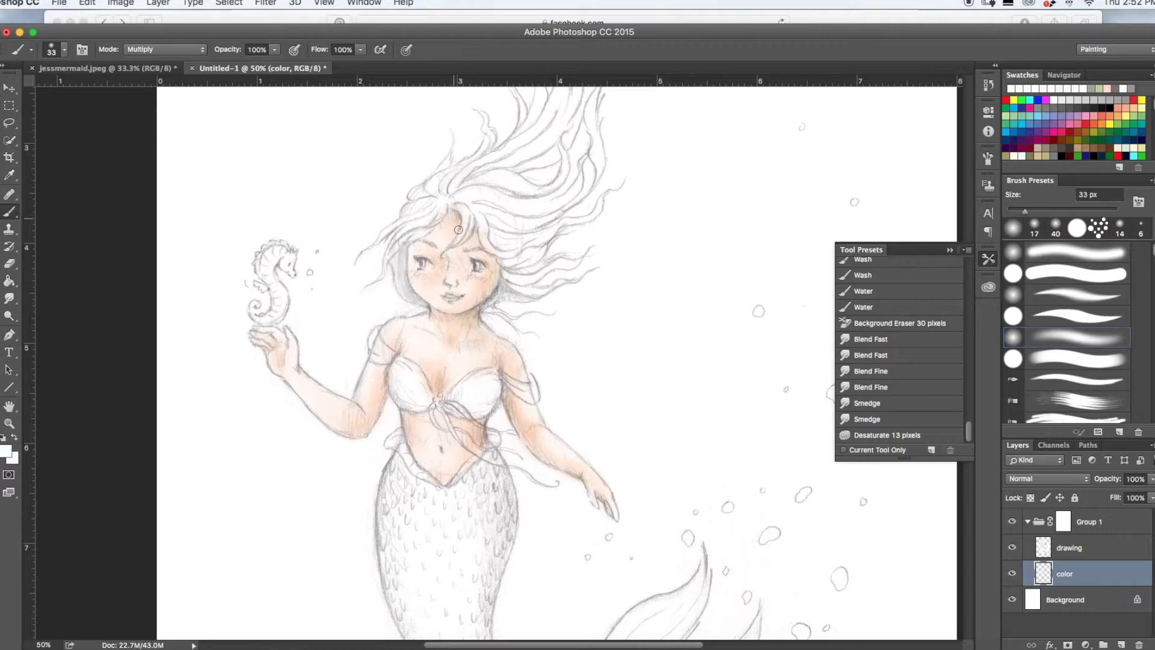
Shift the pale aqua foreground colour slightly toward blue and tint the shadows between the bra cups and beside the neck
click(7, 451)
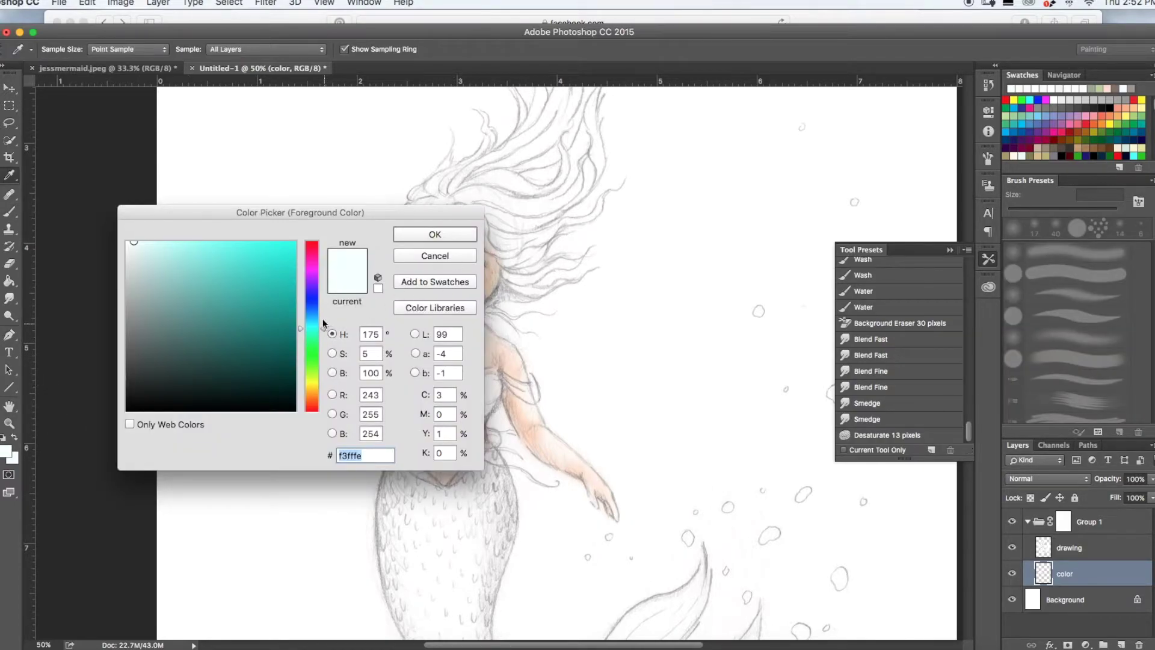
click(315, 319)
click(473, 239)
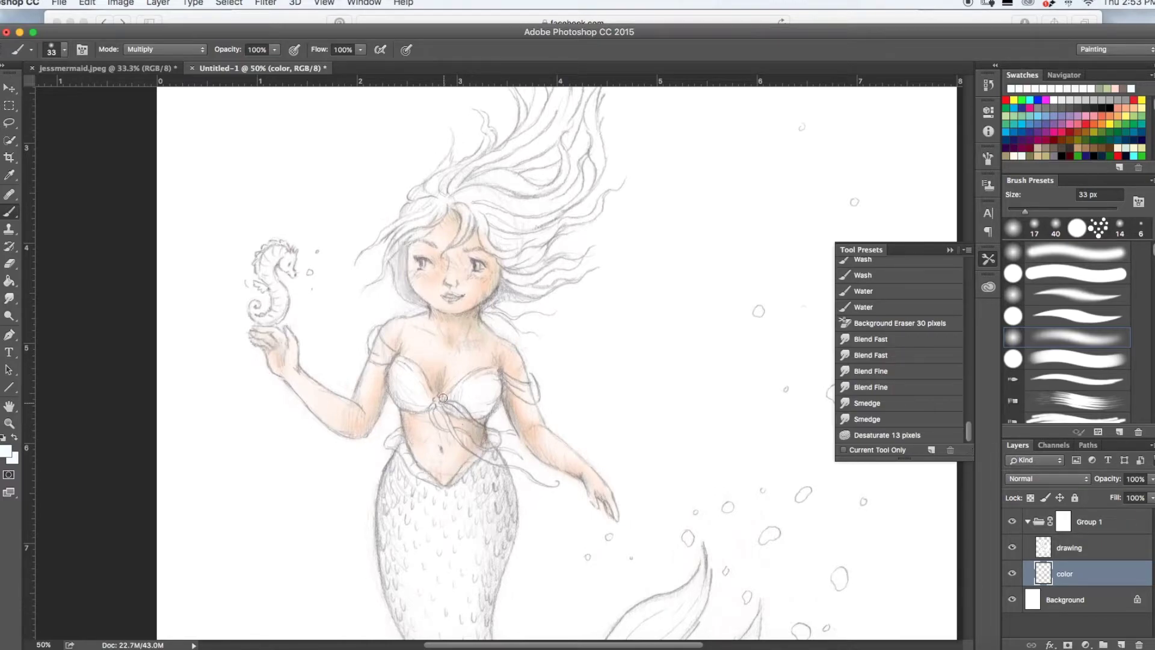
drag(433, 378, 443, 420)
drag(465, 323, 491, 341)
Set the foreground colour to beige #efe3d9 and paint shadows on the forehead, neck and the upper arm away from the seahorse
click(6, 453)
drag(305, 412, 308, 398)
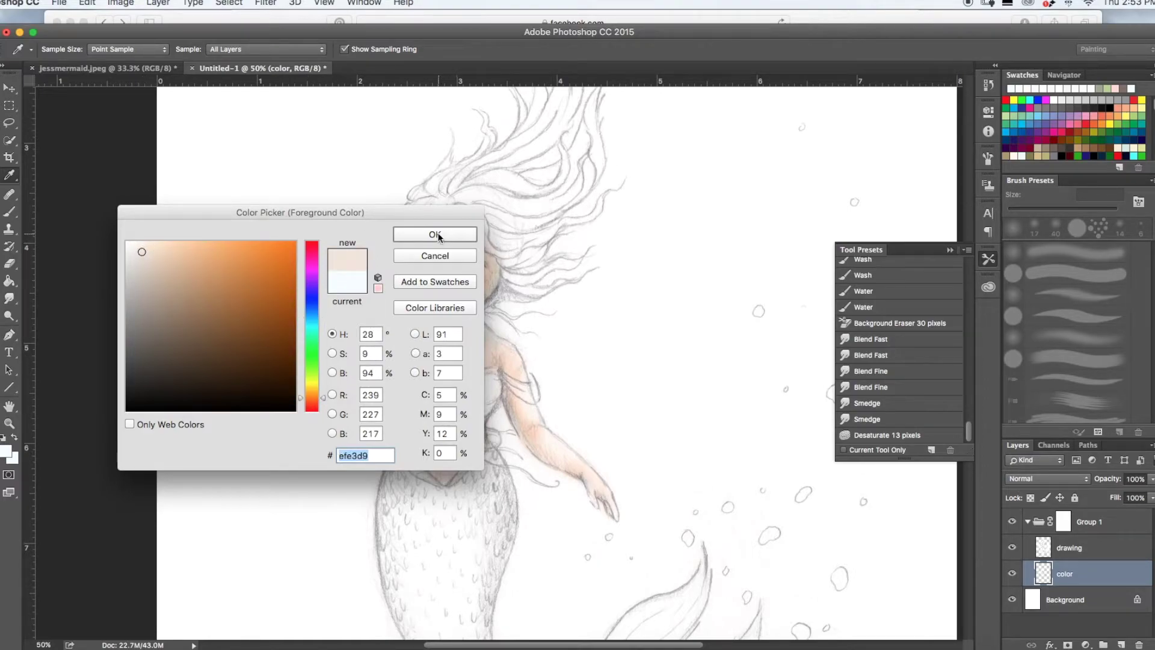
click(442, 236)
mouse_move(448, 214)
mouse_down()
mouse_move(392, 254)
mouse_move(451, 213)
mouse_move(453, 246)
mouse_move(507, 281)
mouse_move(482, 226)
mouse_move(479, 246)
mouse_move(509, 292)
mouse_move(491, 259)
mouse_move(494, 286)
mouse_move(461, 323)
mouse_up()
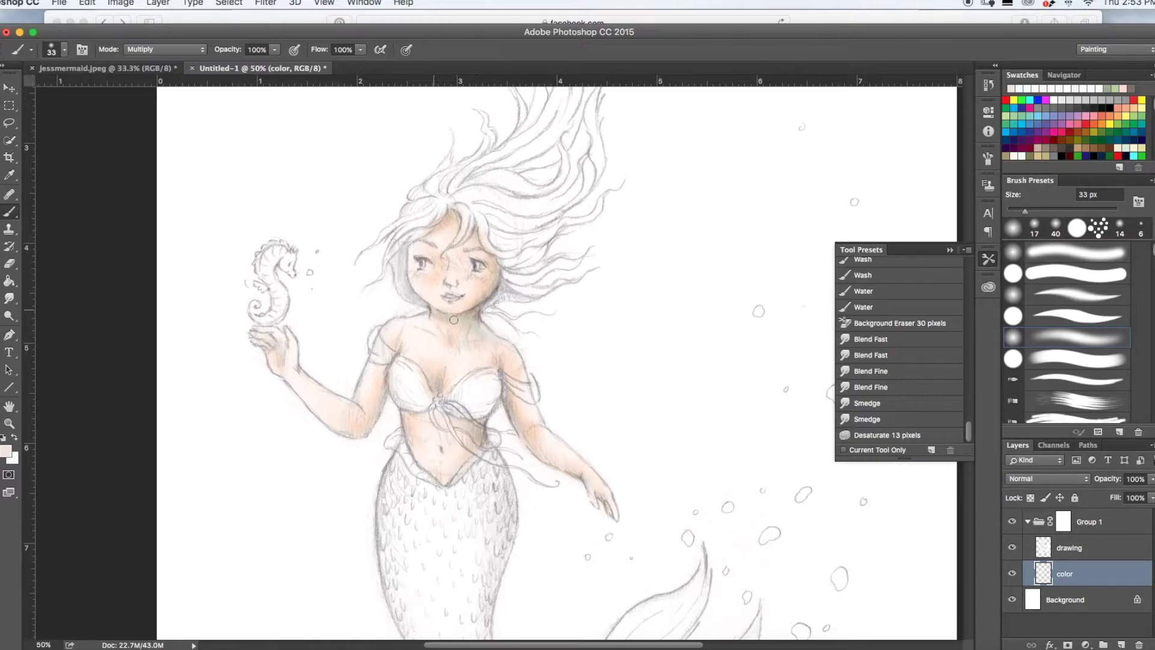
drag(507, 388, 515, 432)
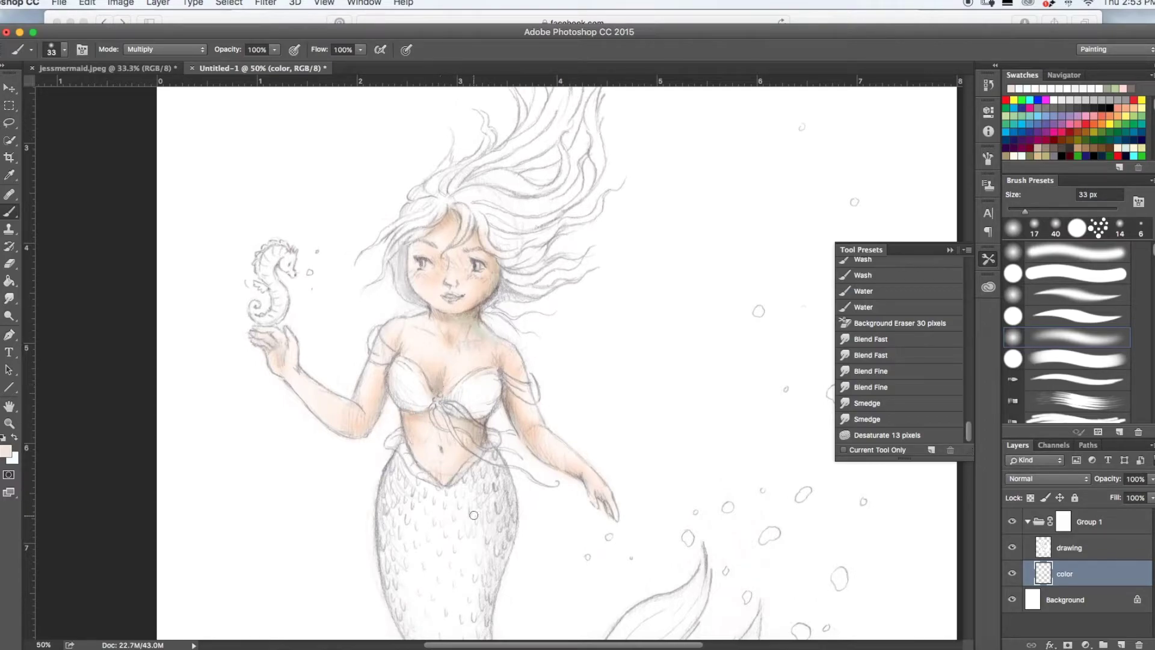
Paint beige shadows on the arm holding the seahorse, both hands and the lowered forearm
drag(387, 366, 359, 435)
drag(312, 383, 365, 419)
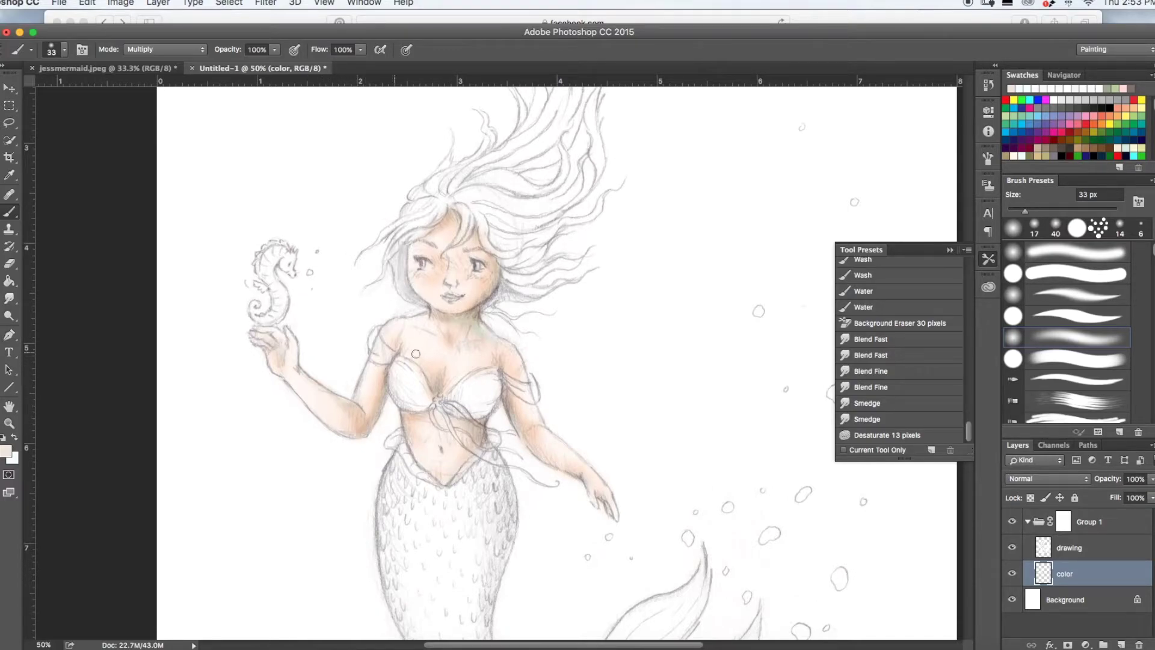
mouse_move(280, 345)
mouse_down()
mouse_move(280, 360)
mouse_move(280, 350)
mouse_up()
drag(601, 495, 613, 516)
drag(541, 451, 576, 470)
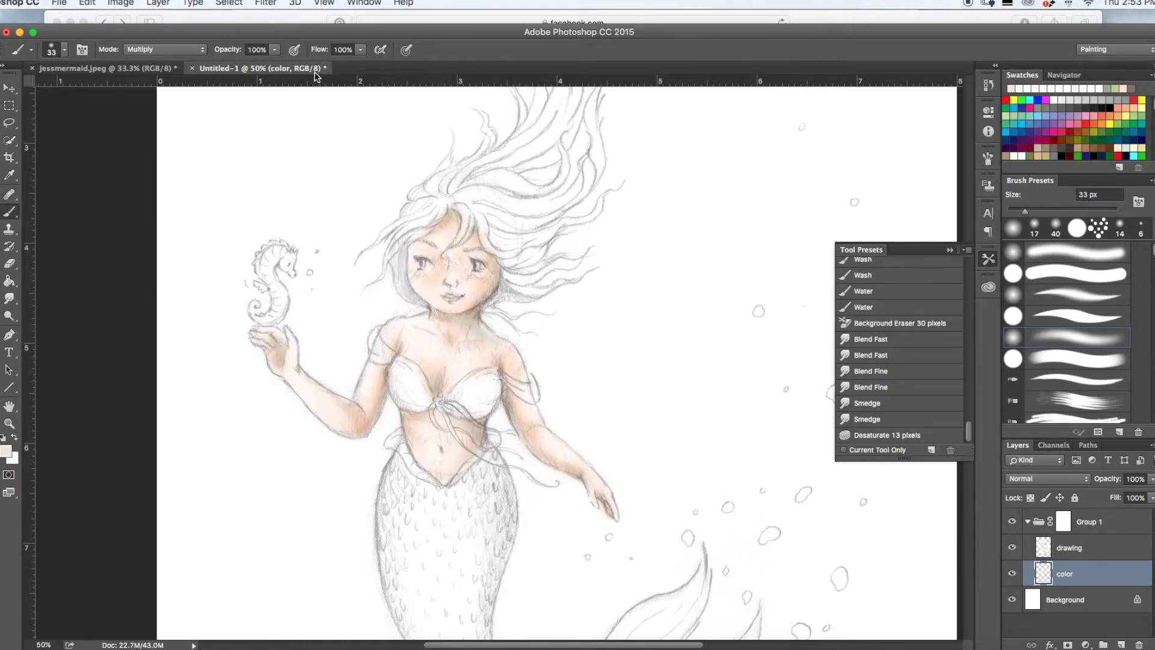
Lower the brush opacity to 55% and shade the mermaid's face and the hair edge beside her cheek
click(277, 51)
click(247, 63)
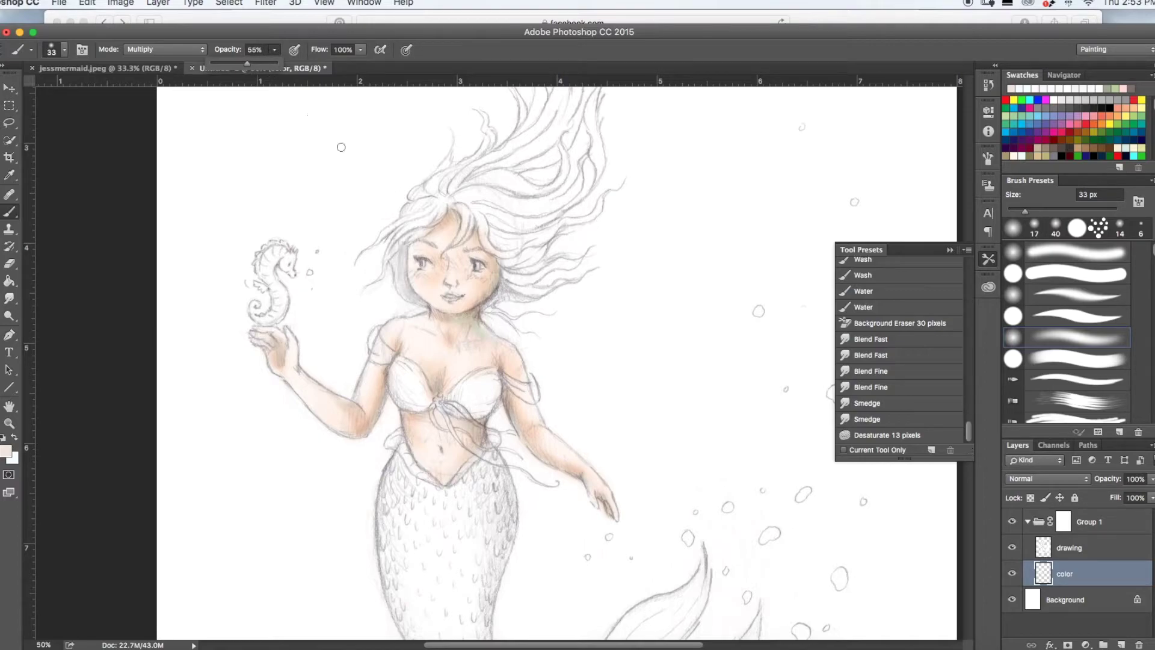
click(431, 254)
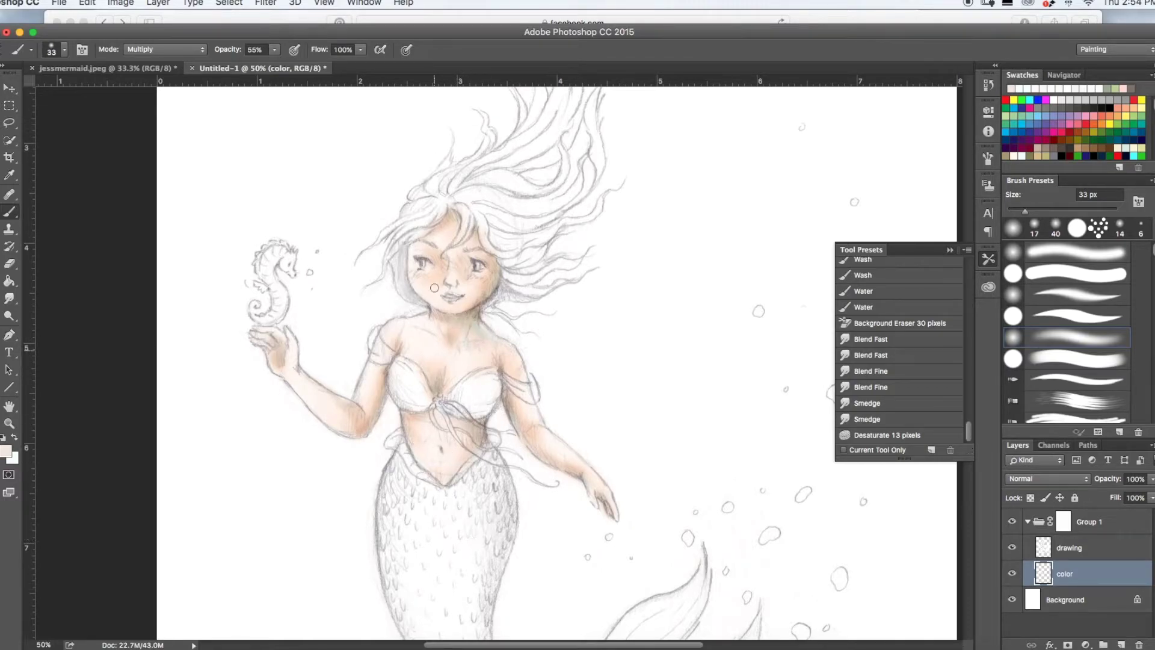
drag(408, 255, 403, 282)
Shade around the mermaid's brows and eyes in a darker, more saturated beige with a 17 px brush at 100% opacity
scroll(470, 273, down, 5)
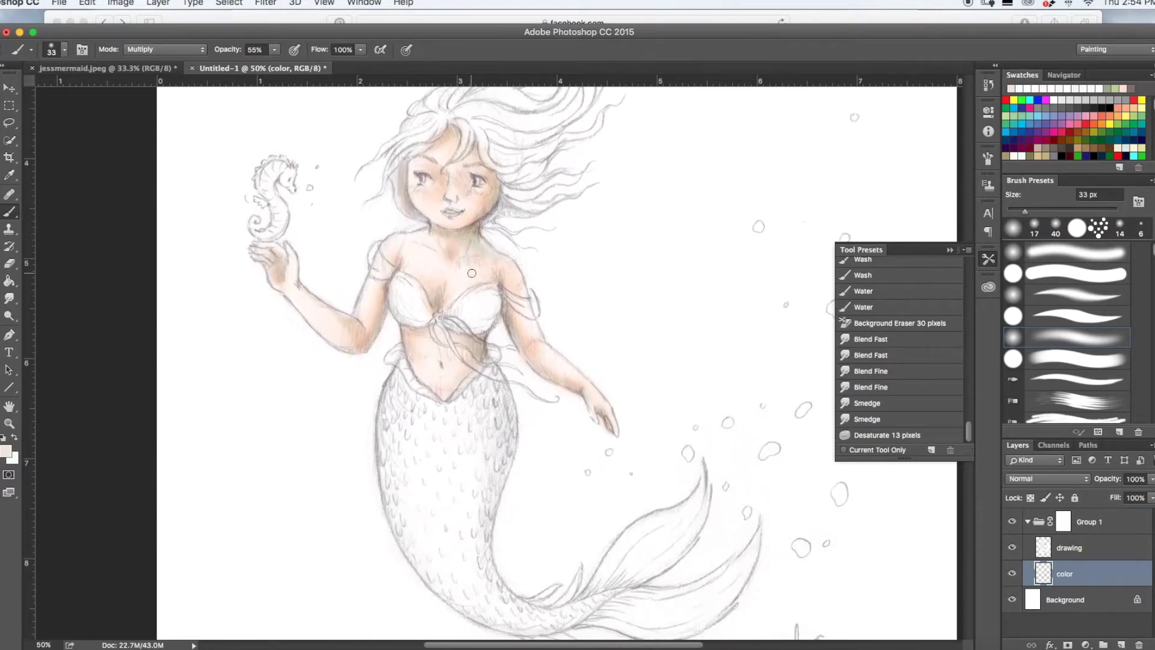
scroll(471, 274, up, 5)
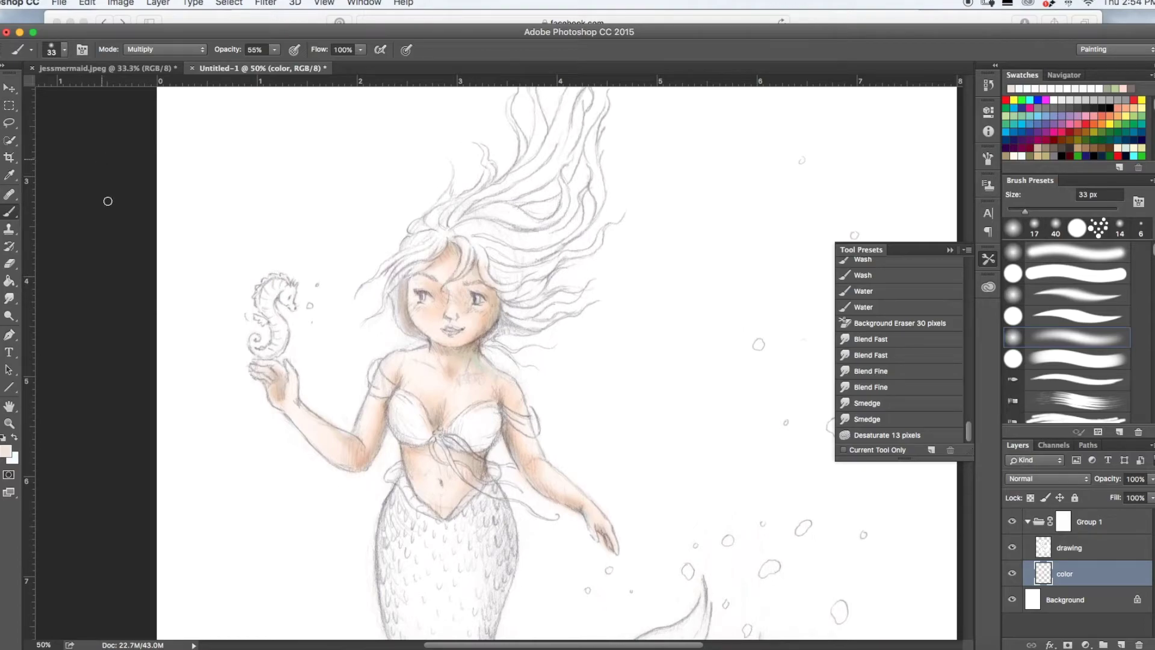
click(52, 51)
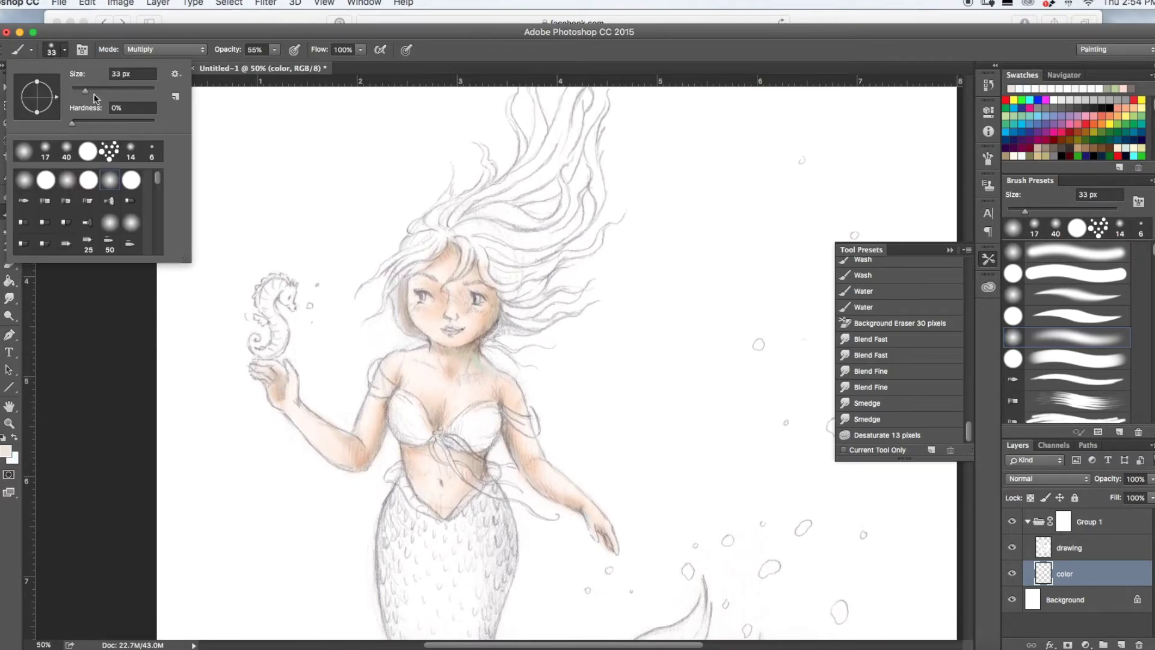
click(6, 455)
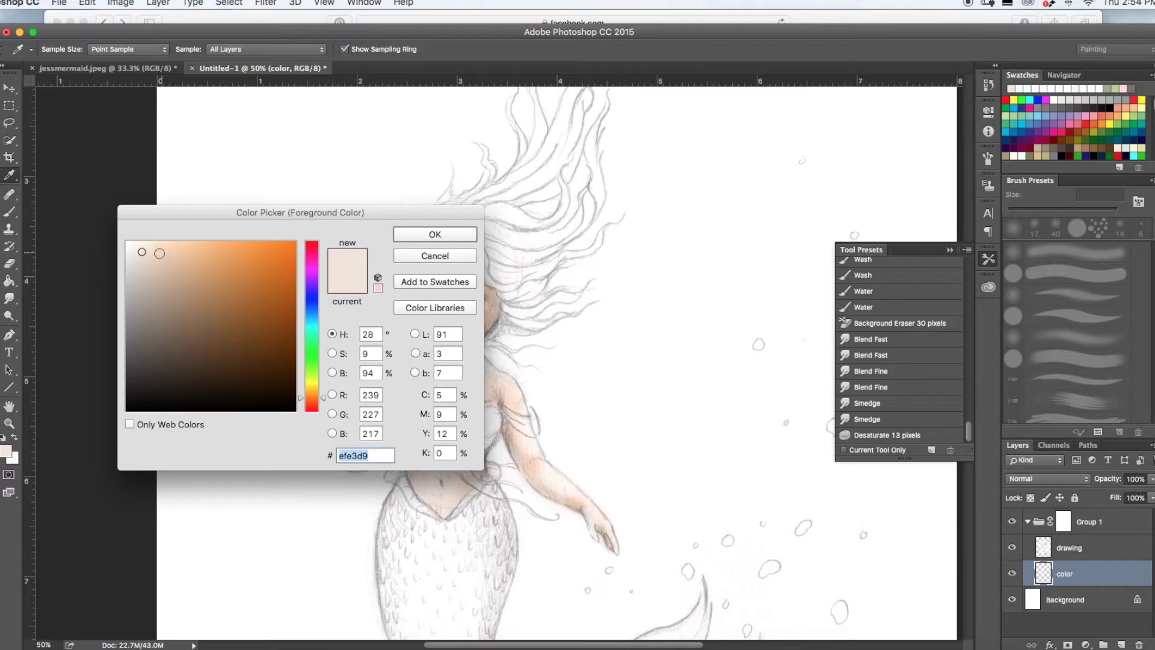
click(151, 262)
click(409, 237)
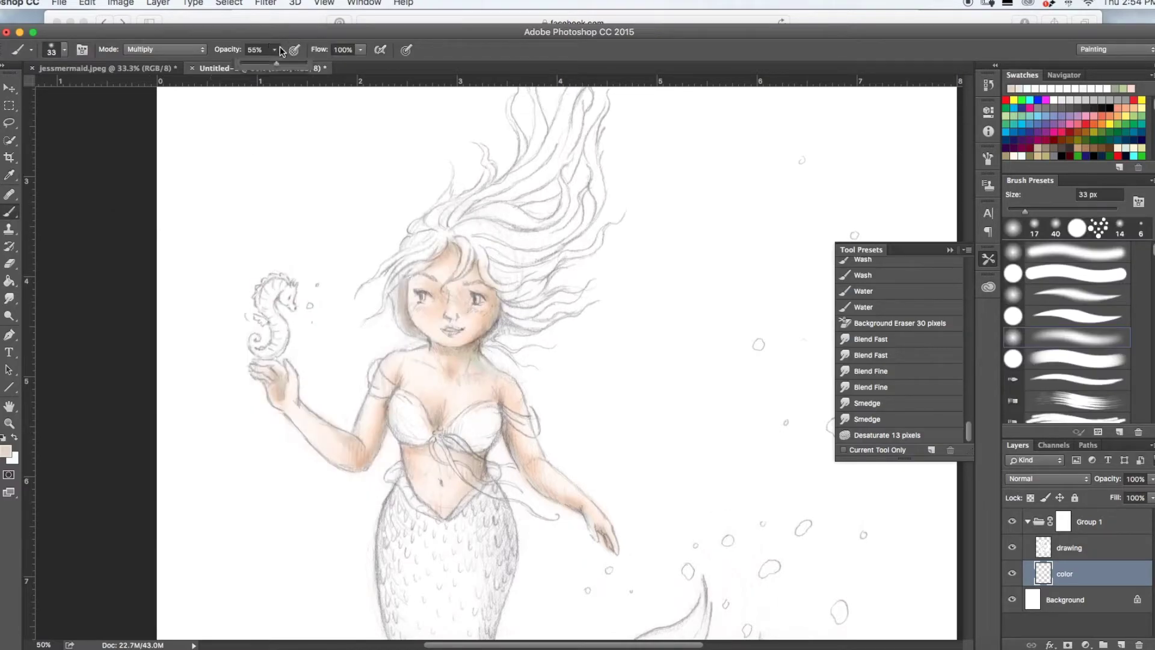
click(63, 48)
drag(83, 90, 79, 90)
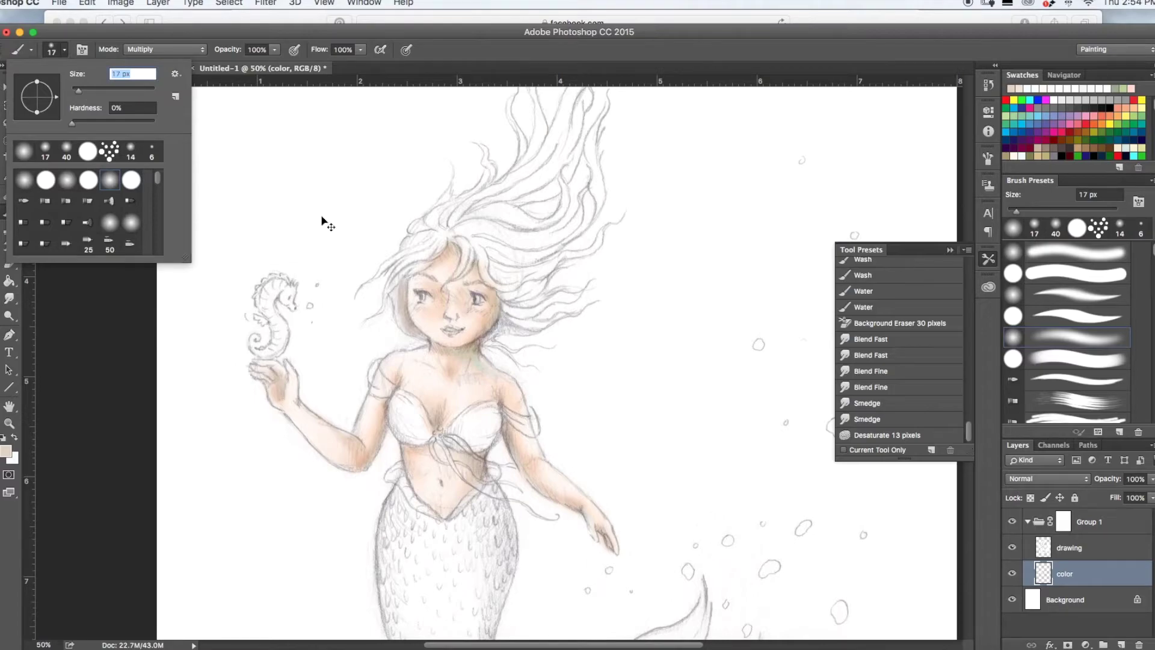
key(Return)
key(super+equal)
mouse_move(333, 176)
mouse_down()
mouse_move(427, 204)
mouse_move(422, 190)
mouse_move(456, 190)
mouse_move(471, 213)
mouse_up()
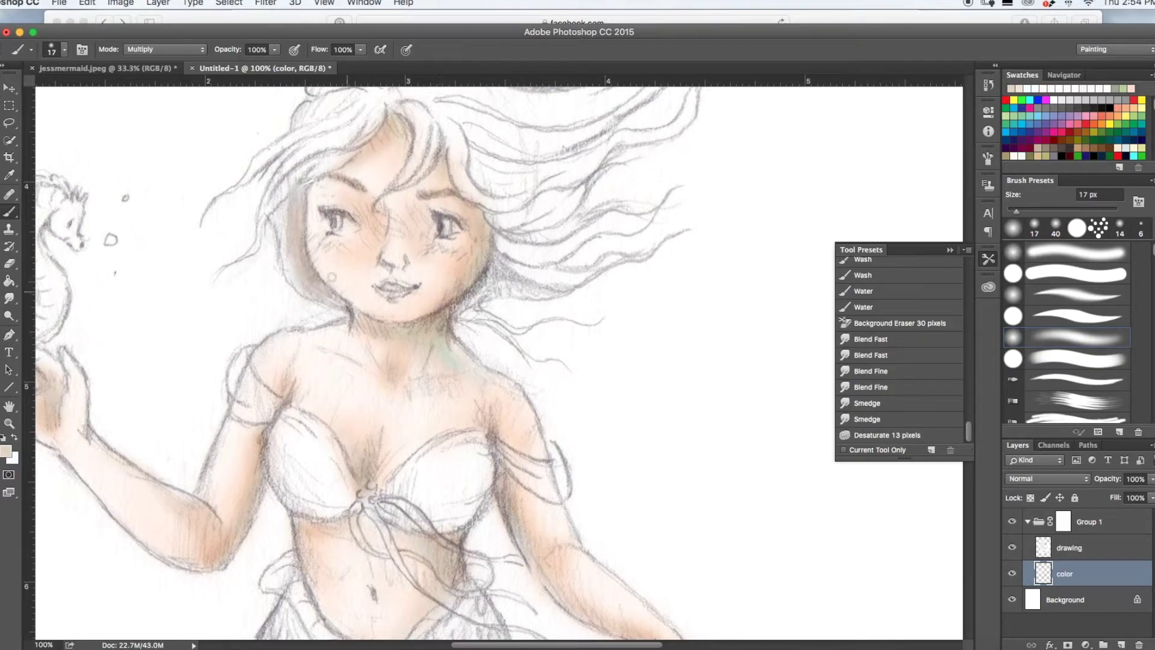
Set the foreground colour to light pink #ffdfd6 and paint the mermaid's lips
drag(388, 288, 401, 292)
click(7, 451)
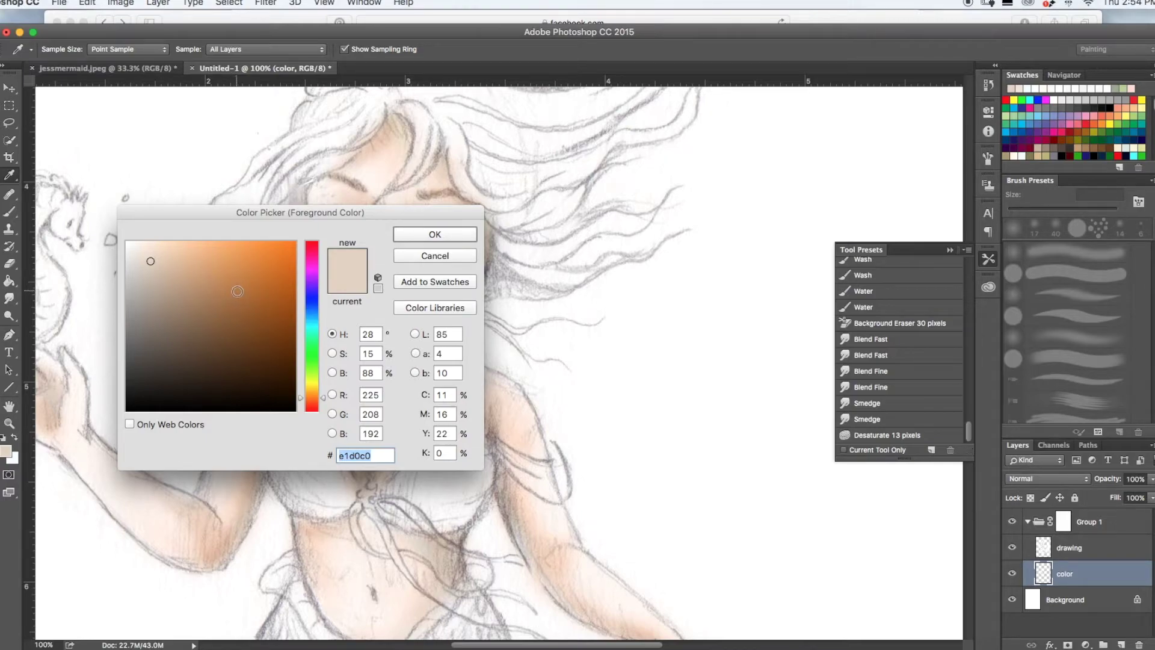
drag(312, 408, 313, 405)
drag(151, 262, 153, 241)
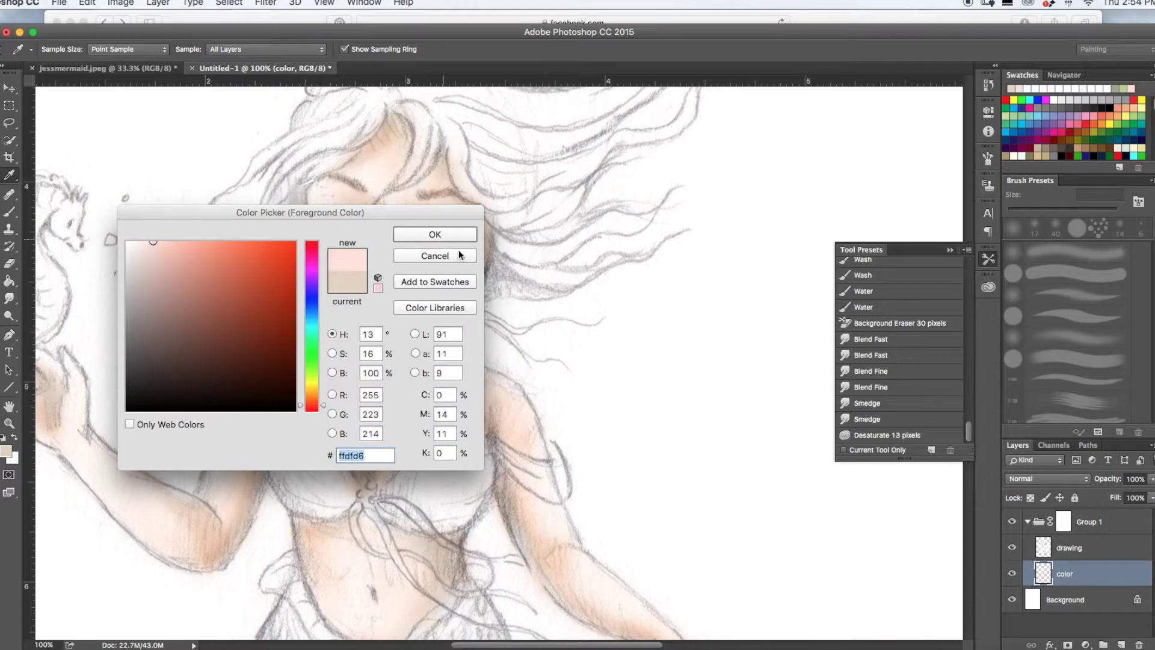
click(435, 234)
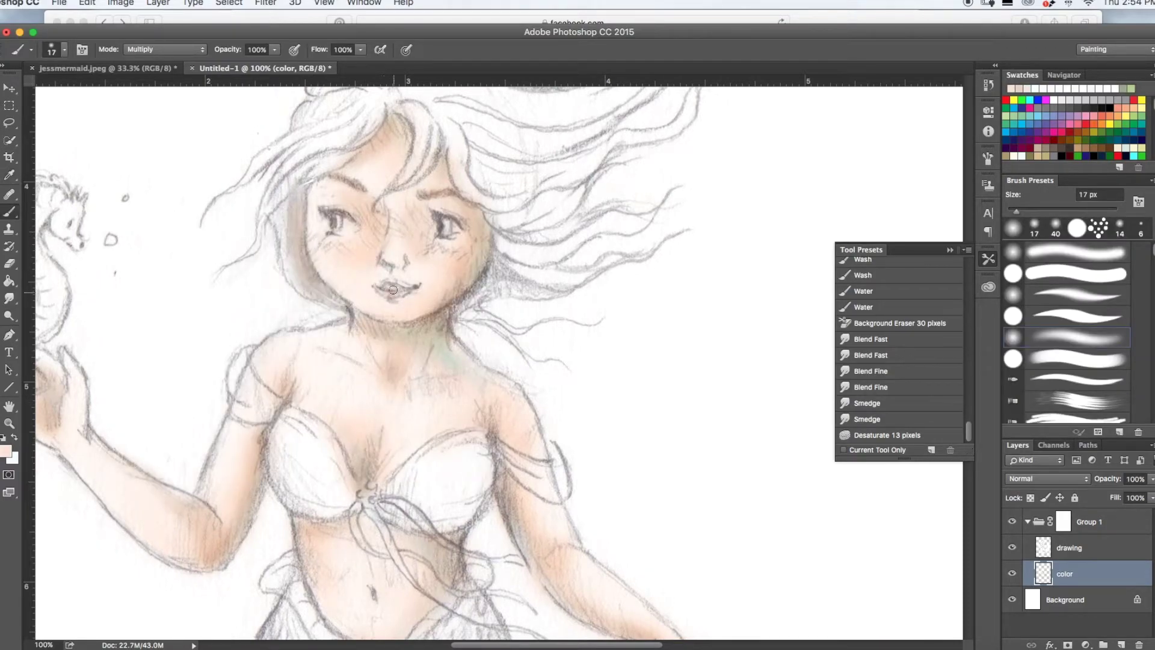
mouse_move(406, 303)
mouse_down()
mouse_move(391, 359)
mouse_move(384, 291)
mouse_up()
Blush both of the mermaid's cheeks and tint the centre of her chest in the same pink with a 59 px brush
click(64, 50)
drag(78, 91, 97, 90)
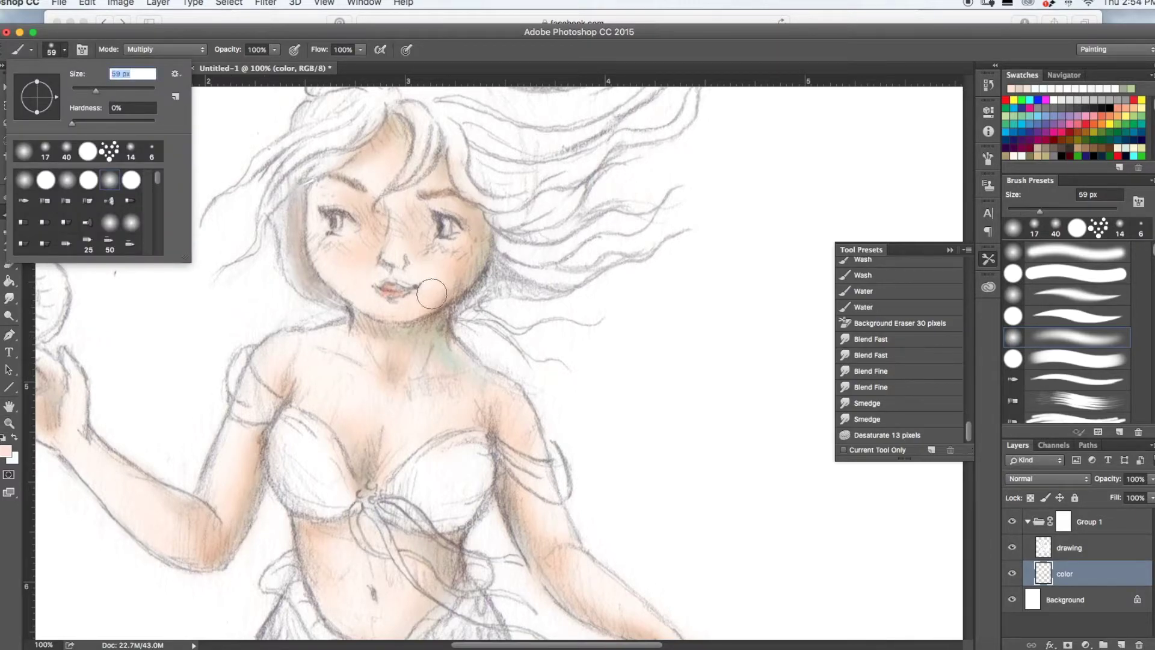
click(446, 267)
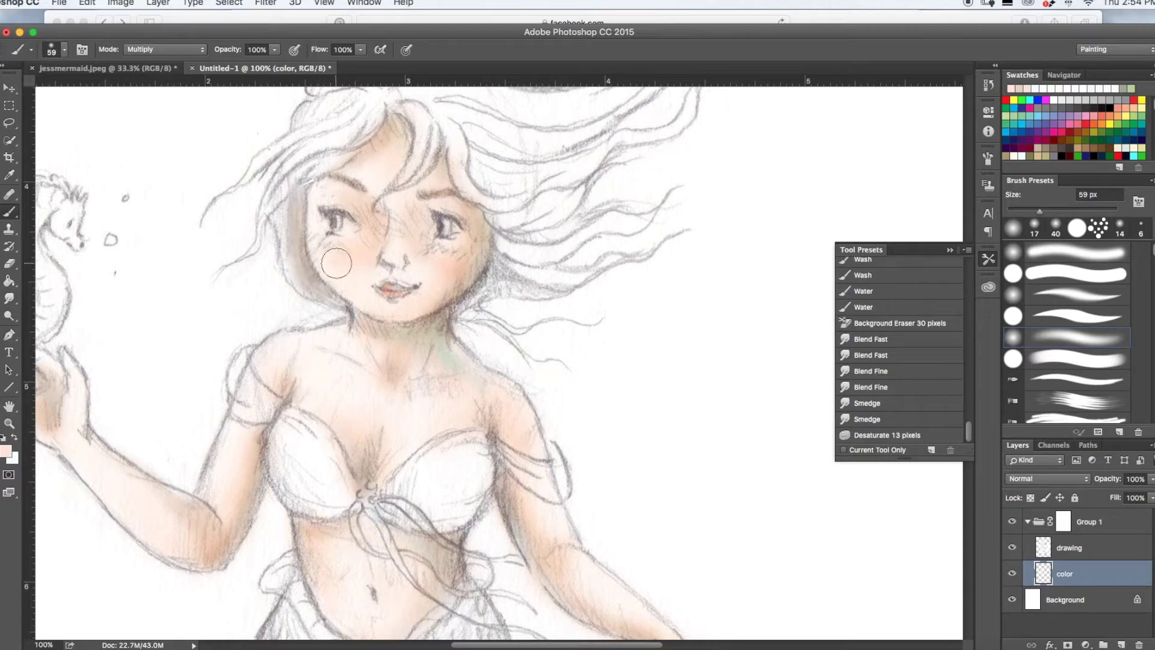
mouse_move(335, 272)
mouse_down()
mouse_move(327, 408)
mouse_move(337, 252)
mouse_move(352, 274)
mouse_up()
drag(448, 270, 459, 260)
mouse_move(364, 490)
mouse_down()
mouse_move(370, 502)
mouse_move(357, 465)
mouse_up()
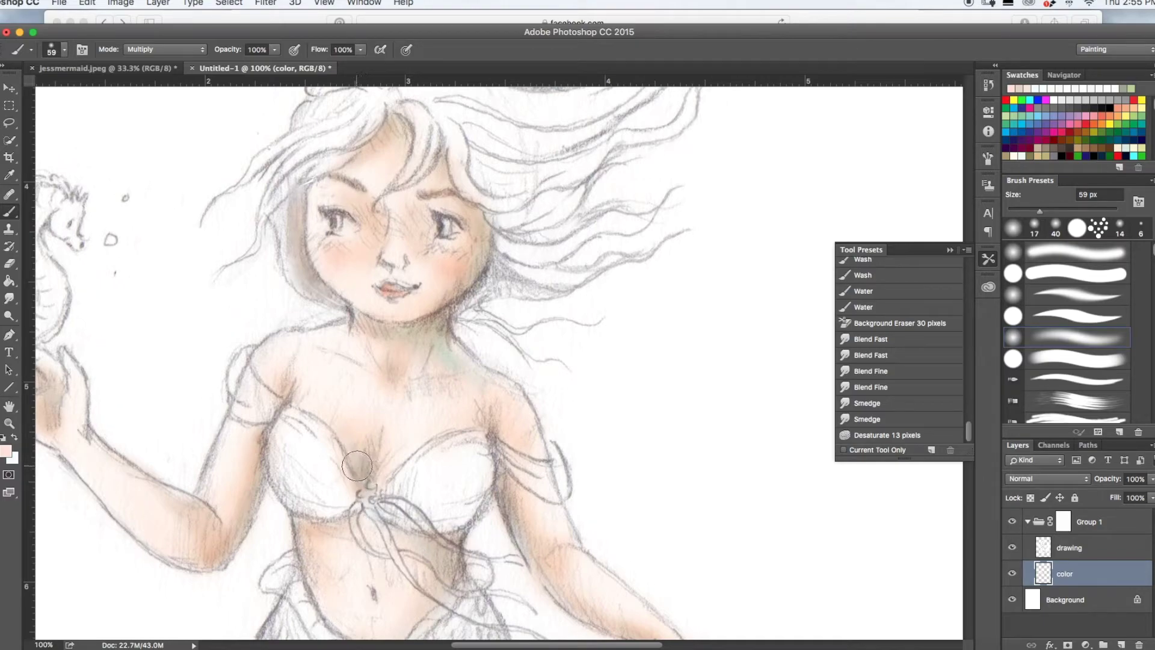
Set the foreground colour to a soft light blue for the eyes
key(super+minus)
key(super+minus)
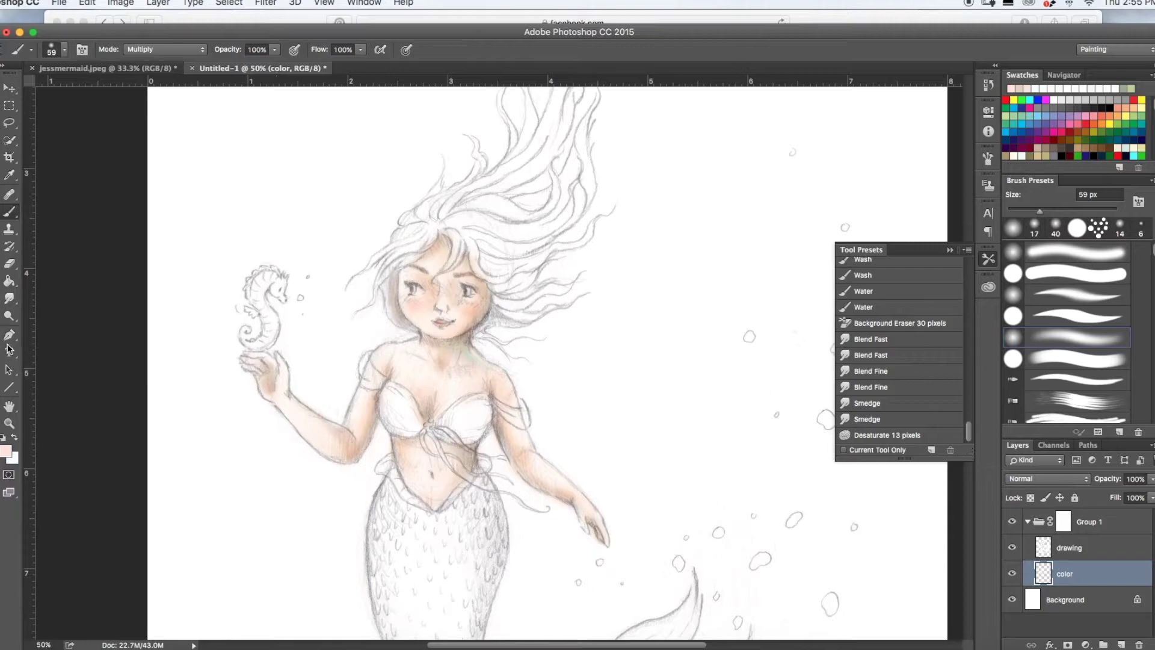
click(10, 460)
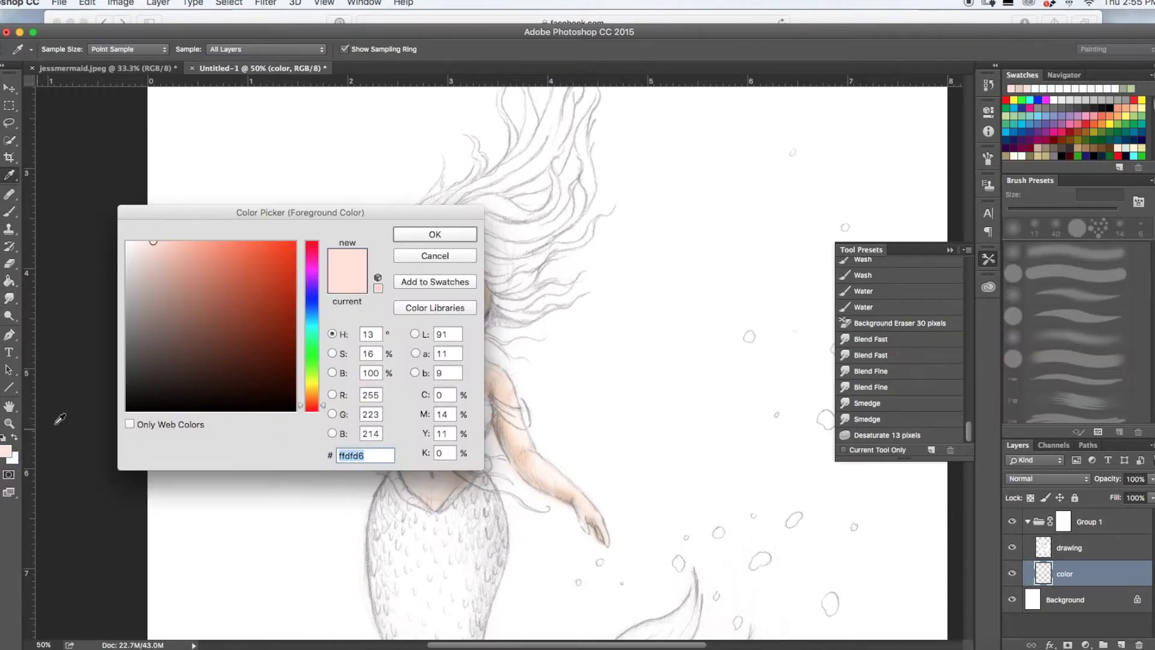
click(312, 318)
click(313, 319)
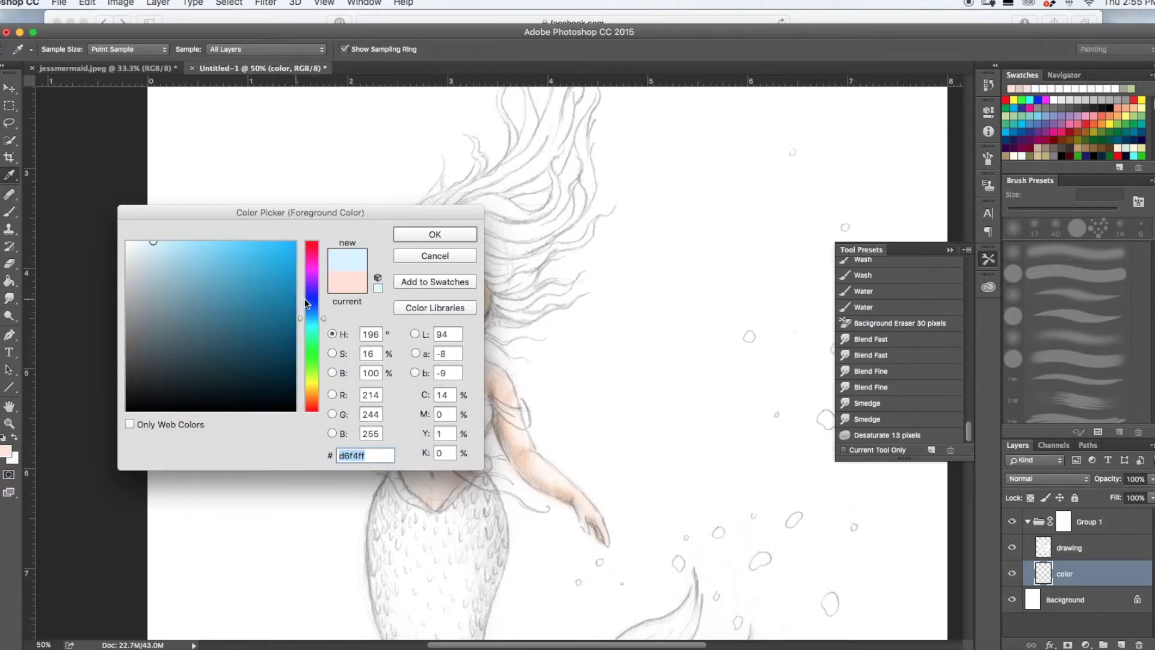
click(313, 317)
drag(154, 254, 168, 259)
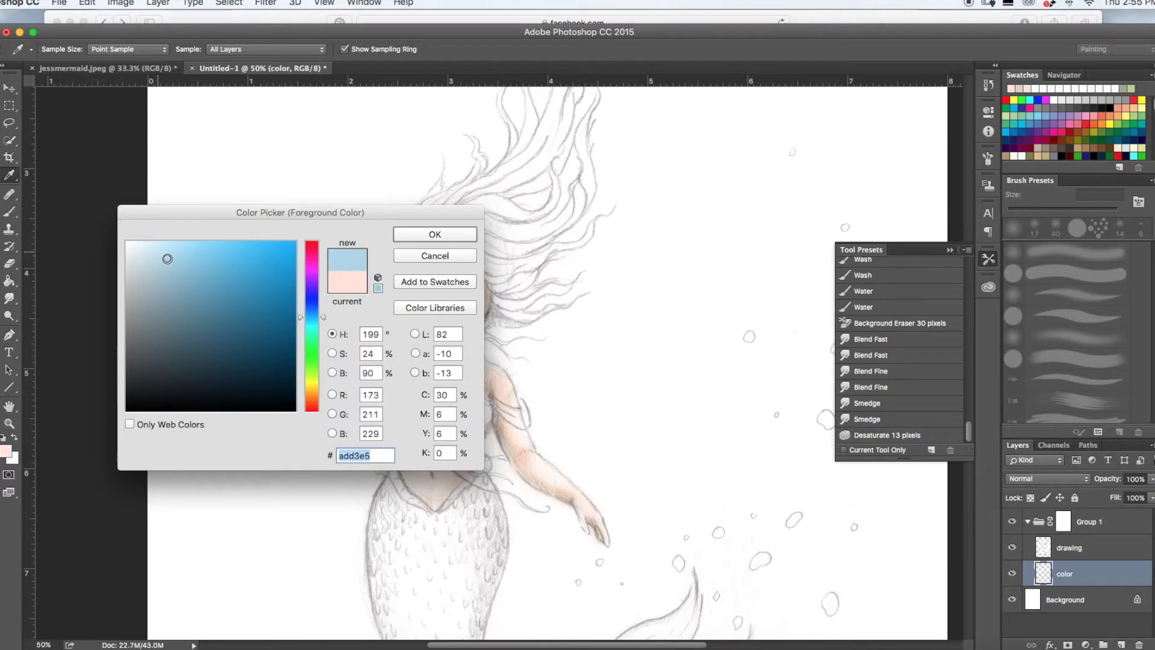
click(314, 320)
click(434, 234)
Paint the irises of both eyes light blue with a 19 px brush
key(b)
click(56, 49)
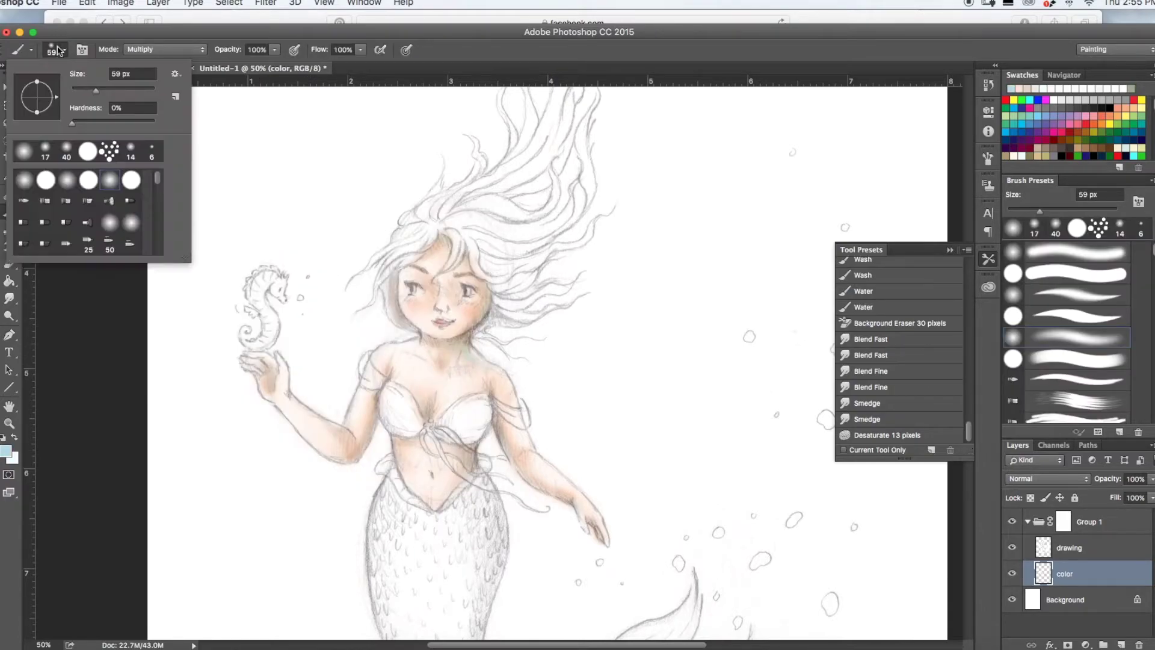
click(81, 91)
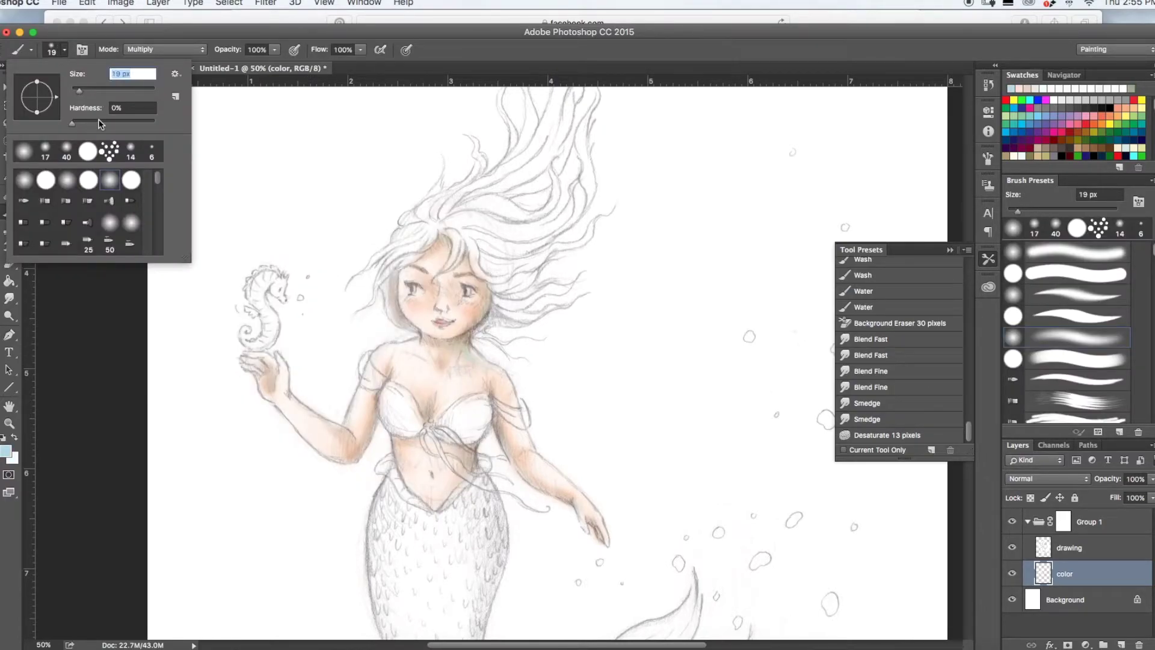
key(Escape)
key(super+1)
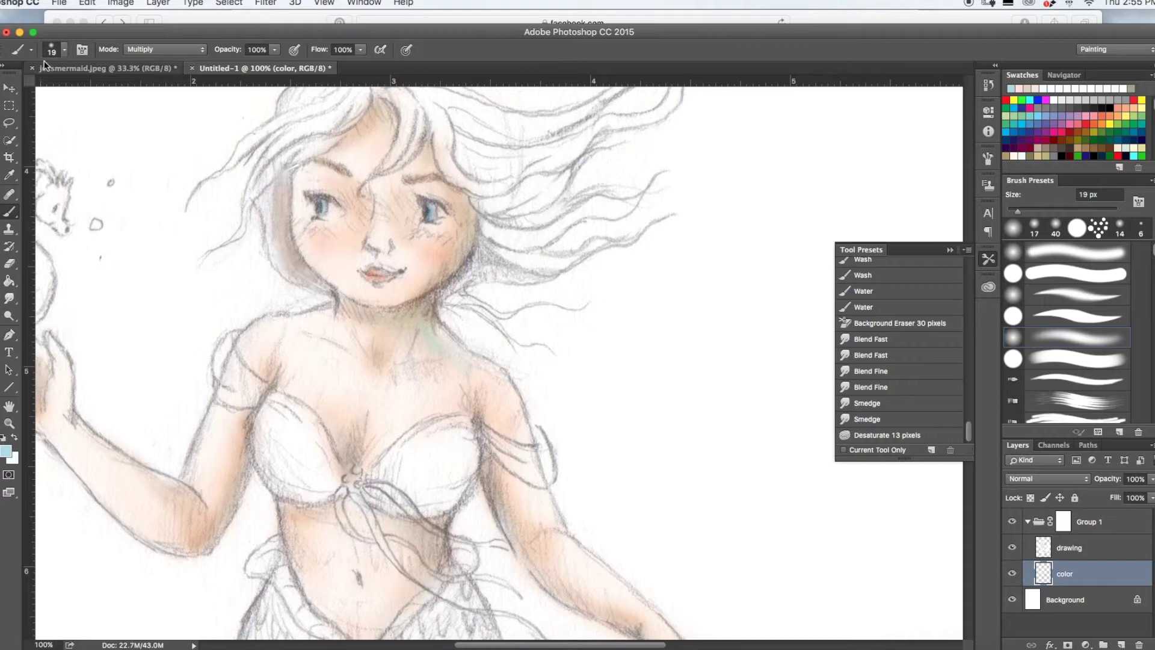
Deepen both irises in a darker blue, #89a8c3, with an 11 px brush
click(7, 451)
drag(320, 317, 310, 311)
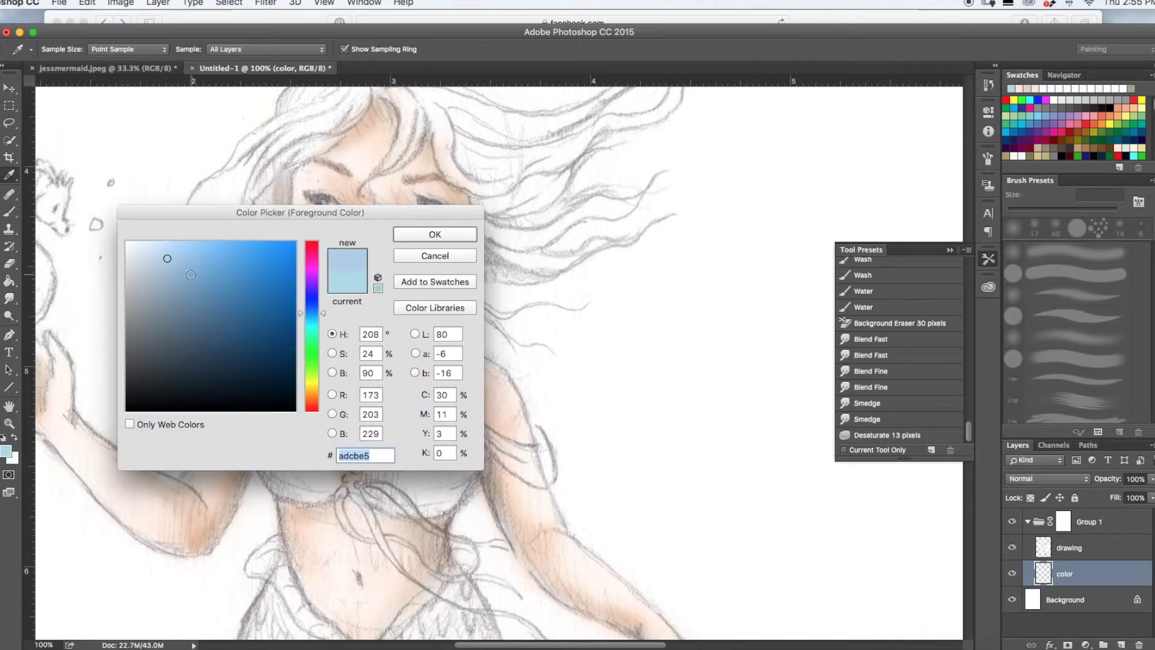
click(435, 234)
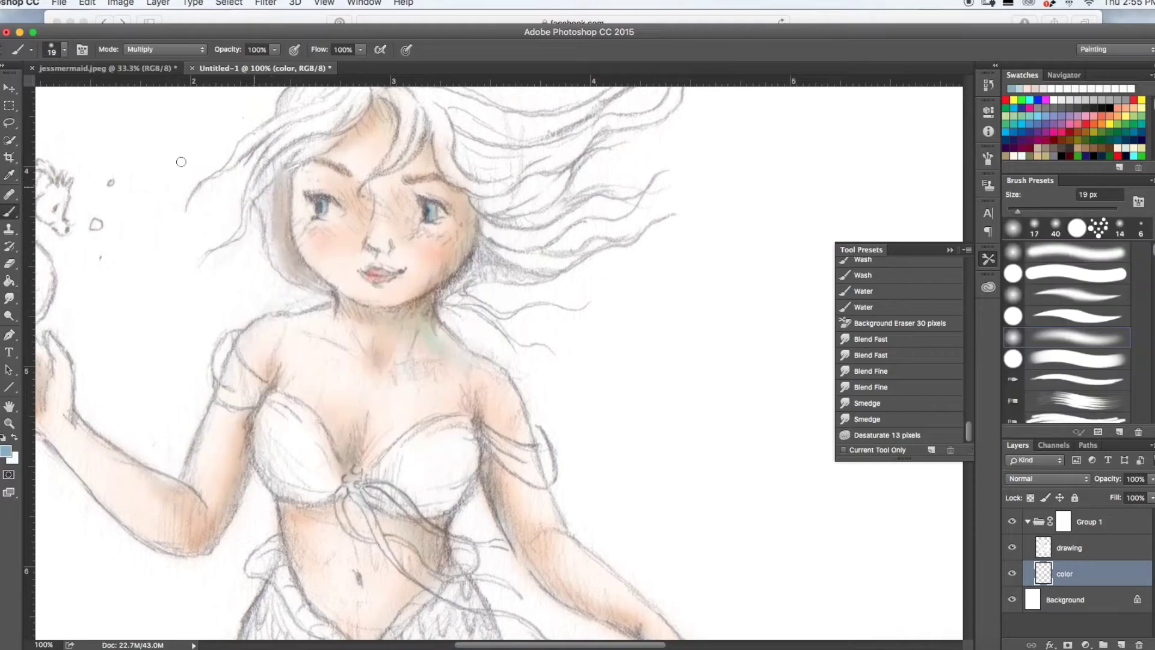
click(54, 53)
text(11)
key(Return)
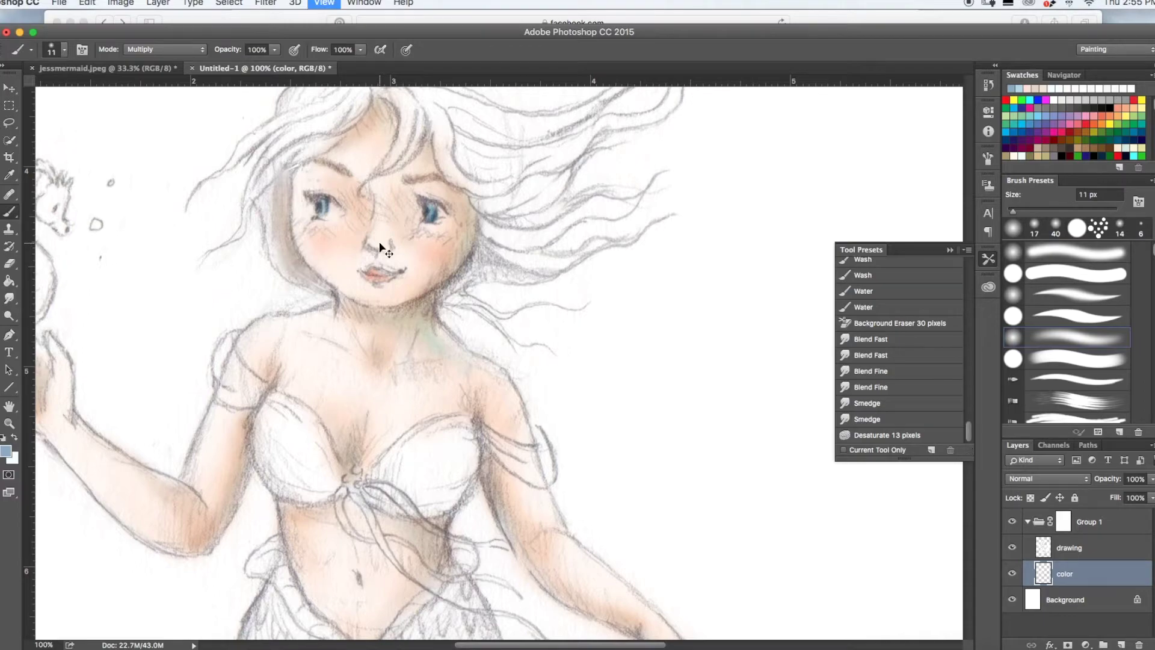
Set the foreground colour to pale cream #fff3e0 and paint the hair around the mermaid's head with a 57 px brush
key(super+minus)
key(super+minus)
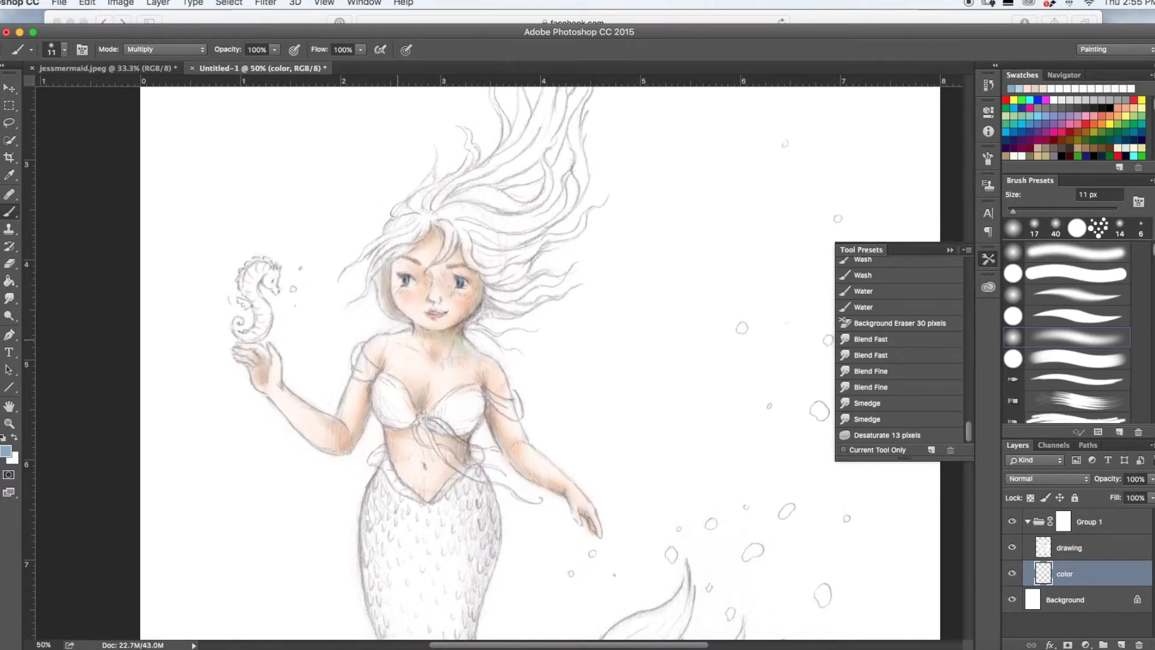
click(5, 453)
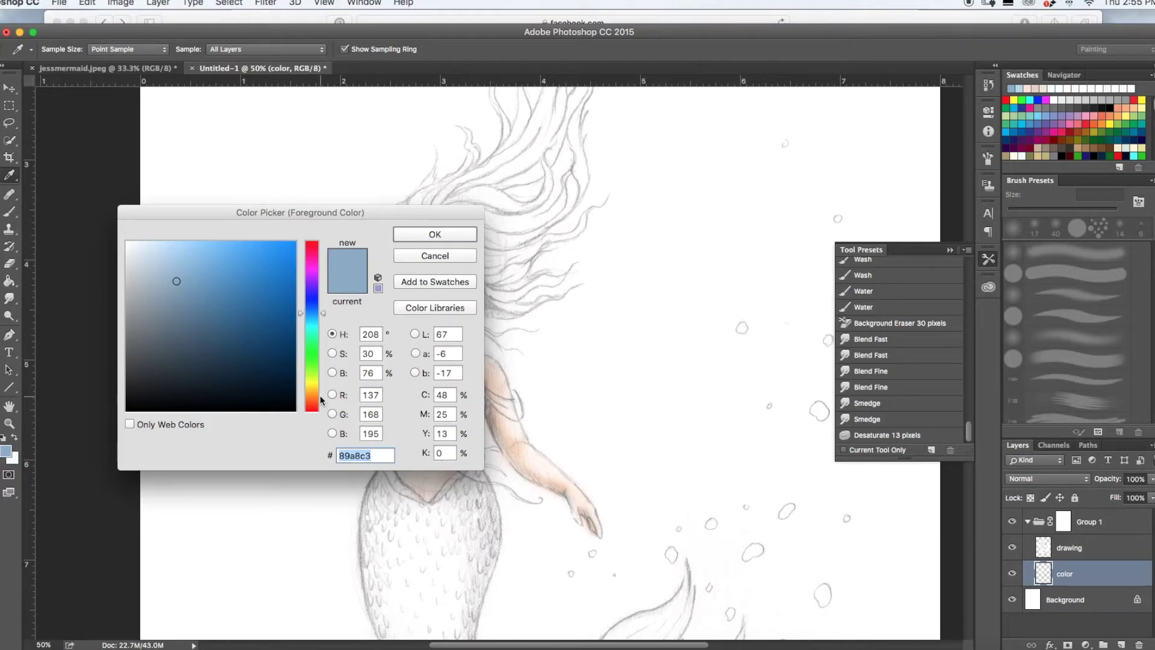
click(317, 394)
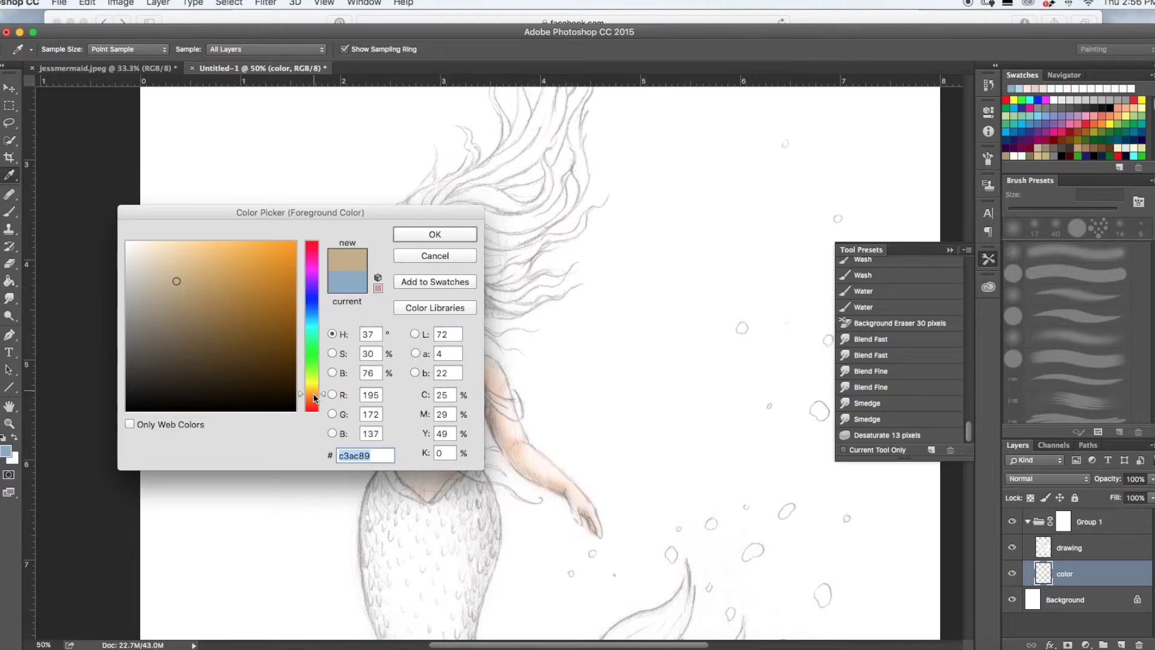
click(147, 246)
click(450, 234)
key(b)
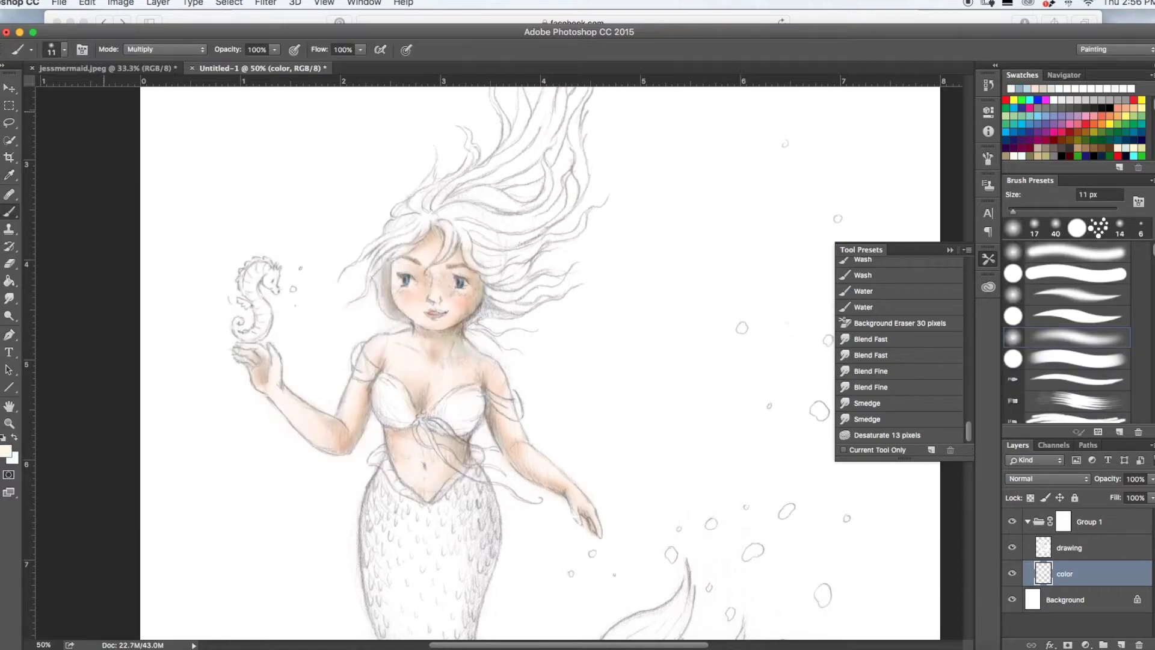
click(53, 48)
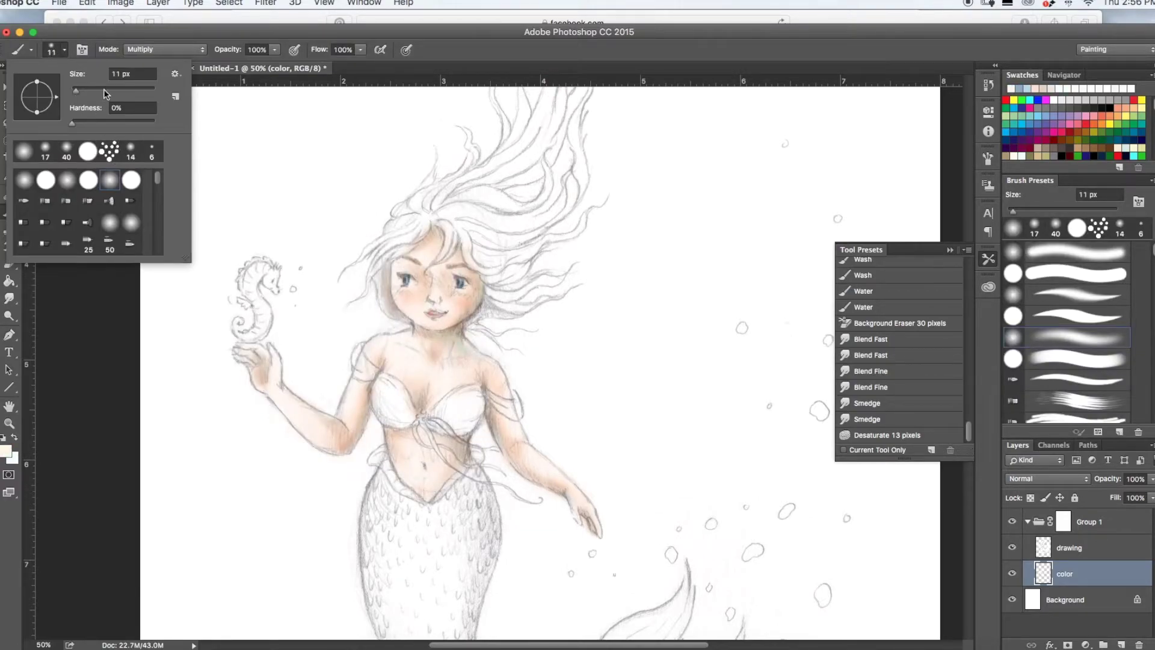
click(97, 91)
mouse_move(403, 237)
mouse_down()
mouse_move(416, 215)
mouse_move(407, 241)
mouse_move(379, 257)
mouse_move(389, 253)
mouse_move(393, 311)
mouse_move(398, 236)
mouse_move(418, 205)
mouse_move(407, 212)
mouse_move(447, 194)
mouse_move(452, 249)
mouse_move(465, 228)
mouse_move(480, 255)
mouse_move(471, 218)
mouse_move(484, 215)
mouse_move(453, 209)
mouse_move(503, 227)
mouse_move(491, 312)
mouse_move(525, 312)
mouse_move(503, 307)
mouse_move(496, 275)
mouse_move(512, 263)
mouse_move(496, 260)
mouse_move(527, 256)
mouse_move(502, 259)
mouse_move(475, 240)
mouse_move(518, 187)
mouse_move(404, 309)
mouse_move(383, 371)
mouse_move(415, 228)
mouse_move(405, 237)
mouse_move(453, 237)
mouse_move(441, 216)
mouse_move(462, 236)
mouse_move(427, 211)
mouse_move(473, 257)
mouse_move(473, 235)
mouse_move(526, 253)
mouse_up()
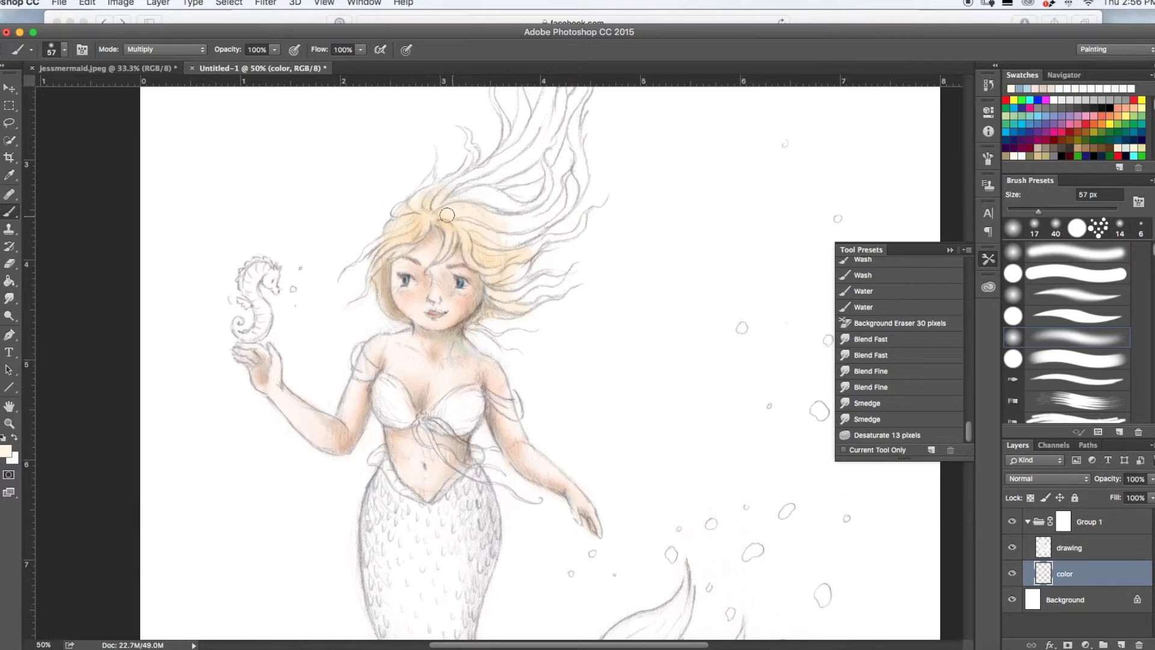
Try pale yellow-green #f4ffe0 as the foreground colour on the hair strands above the crown
click(6, 450)
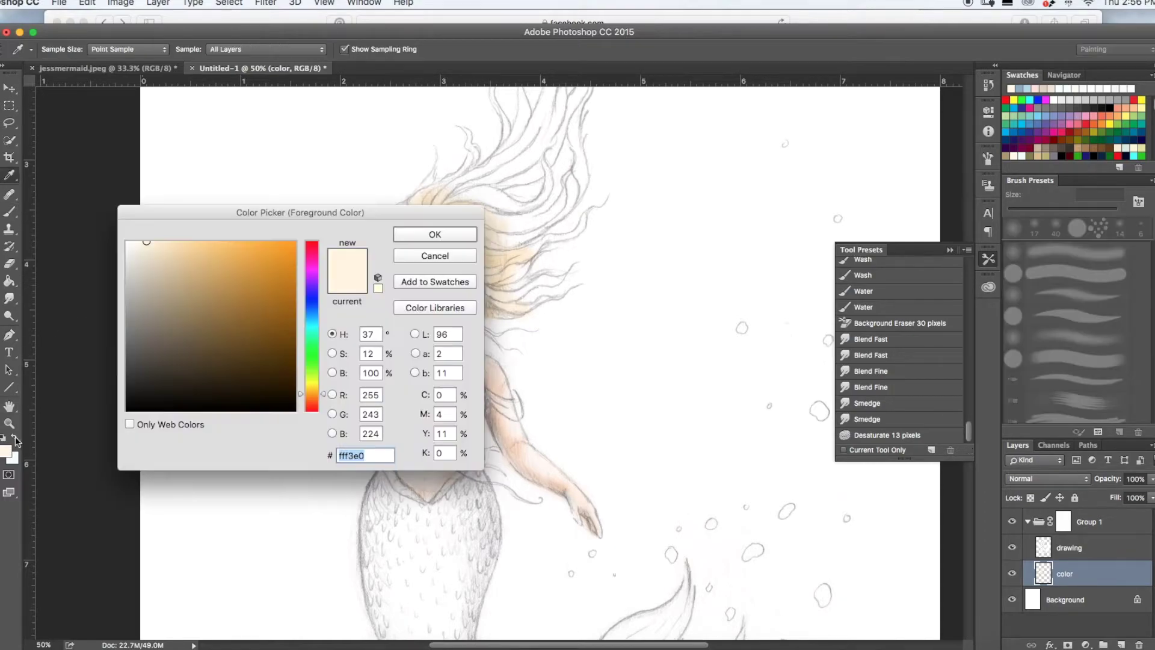
click(318, 382)
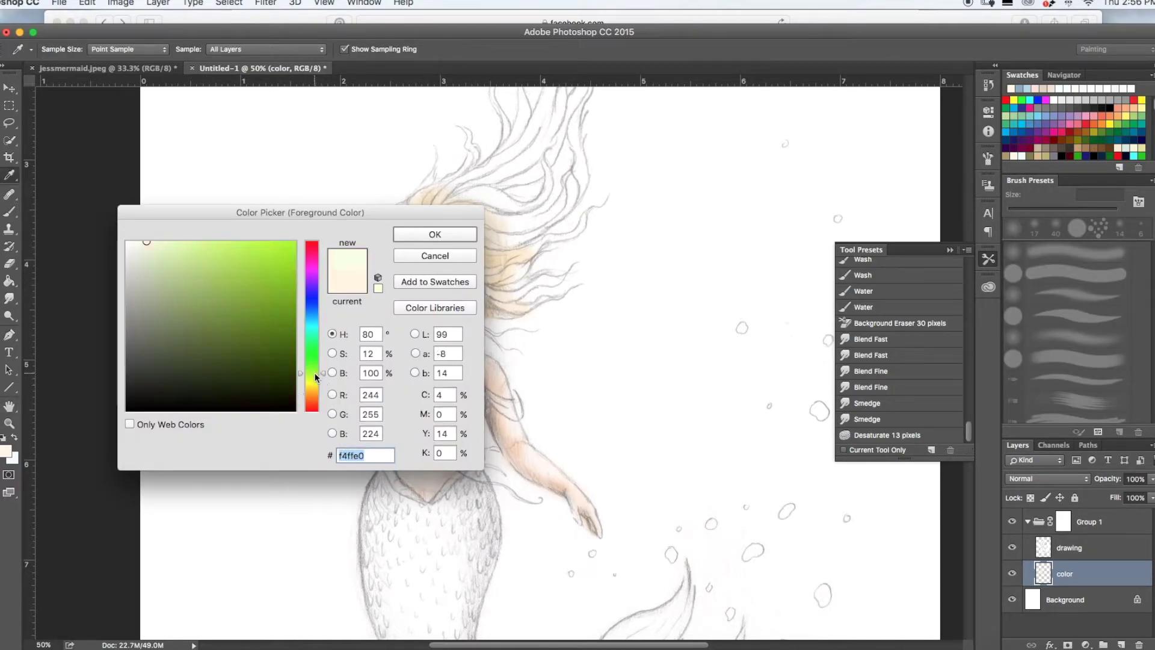
click(435, 234)
mouse_move(494, 189)
mouse_down()
mouse_move(450, 201)
mouse_move(526, 224)
mouse_move(492, 226)
mouse_up()
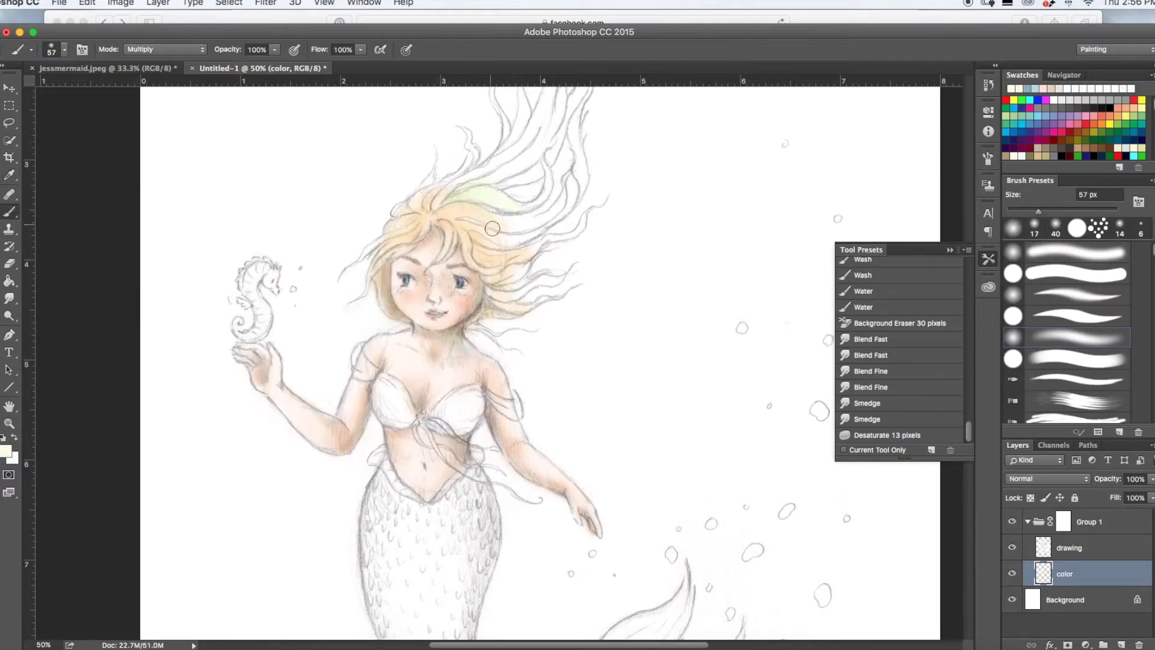
Try a muted pale green, #e8efd9, on the crown, the outer strands and the hair beside the face
click(11, 447)
click(144, 249)
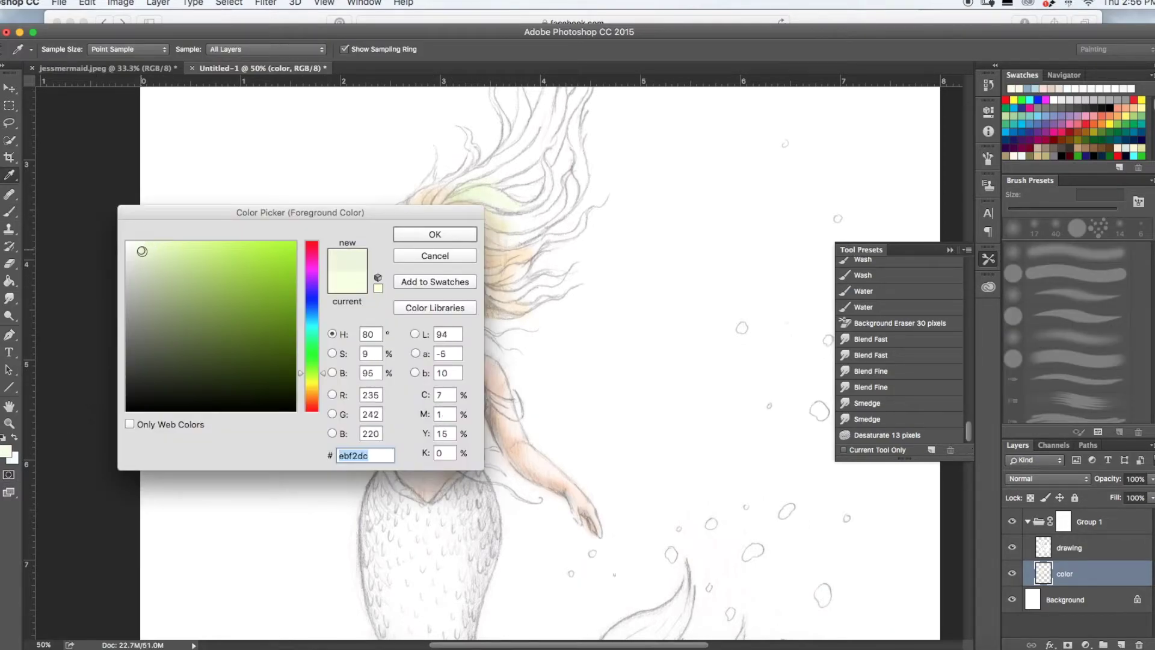
click(417, 236)
drag(428, 196, 462, 176)
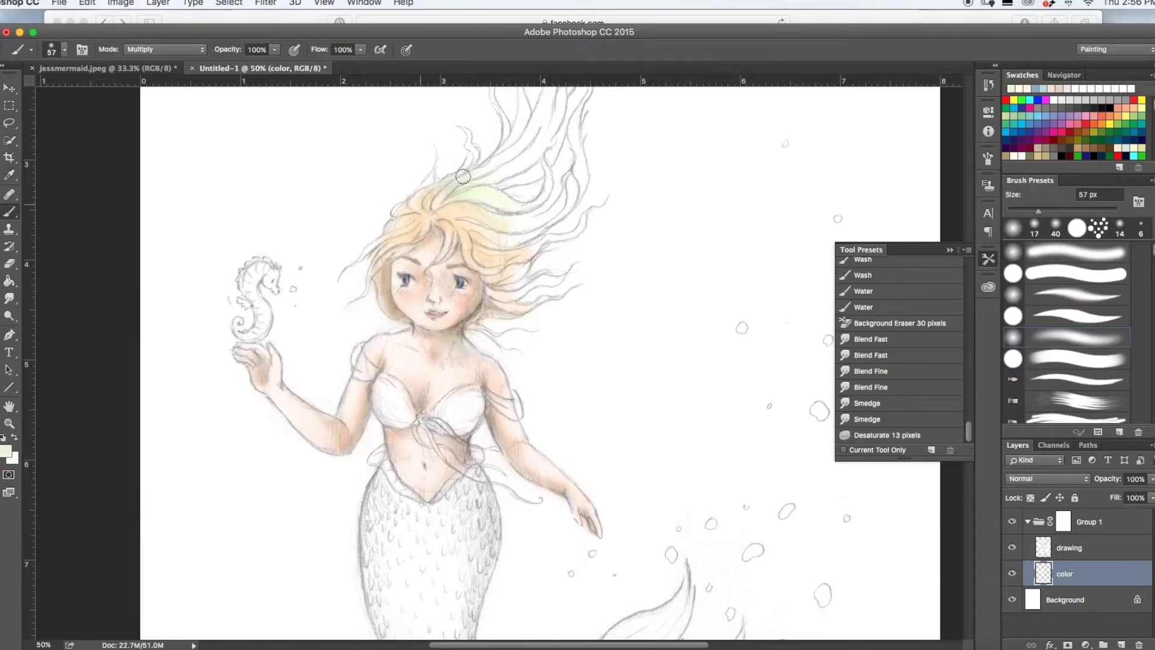
mouse_move(506, 252)
mouse_down()
mouse_move(498, 273)
mouse_move(479, 250)
mouse_move(518, 269)
mouse_move(502, 285)
mouse_move(523, 280)
mouse_move(533, 305)
mouse_move(505, 296)
mouse_move(542, 296)
mouse_up()
drag(389, 303, 409, 322)
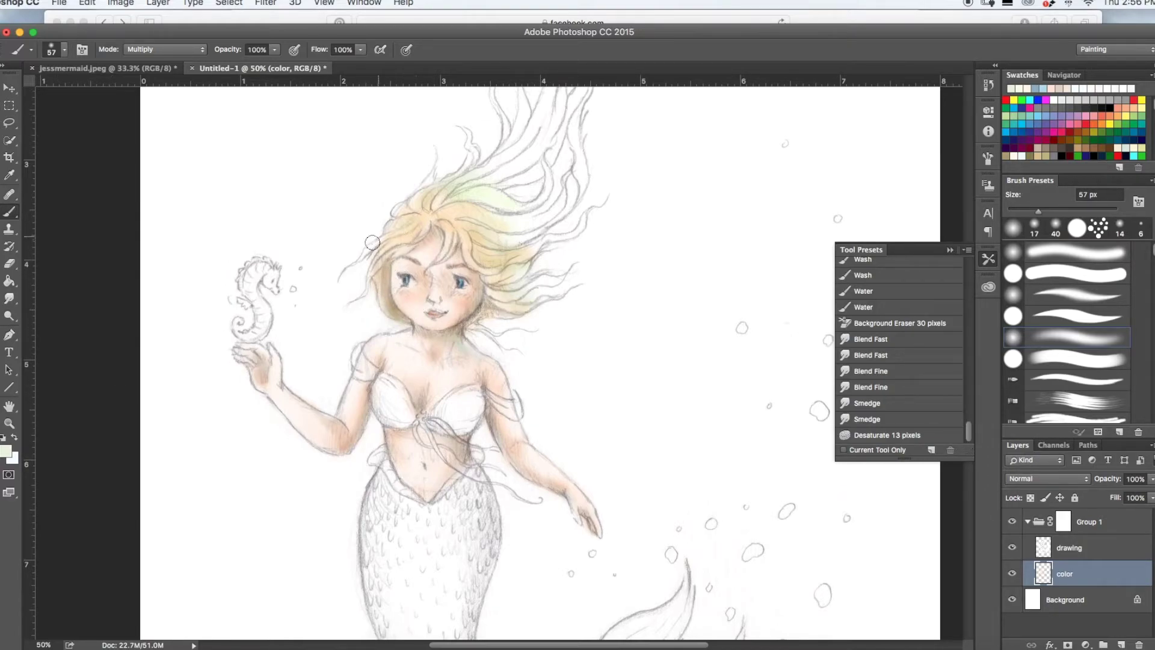
click(8, 446)
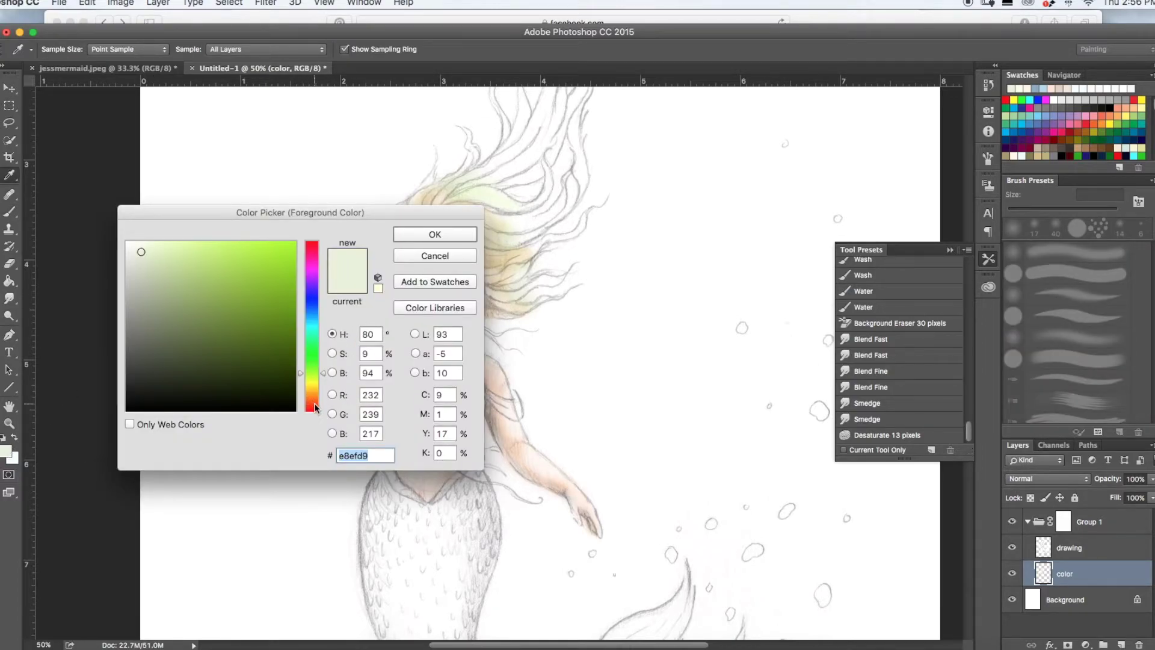
click(435, 256)
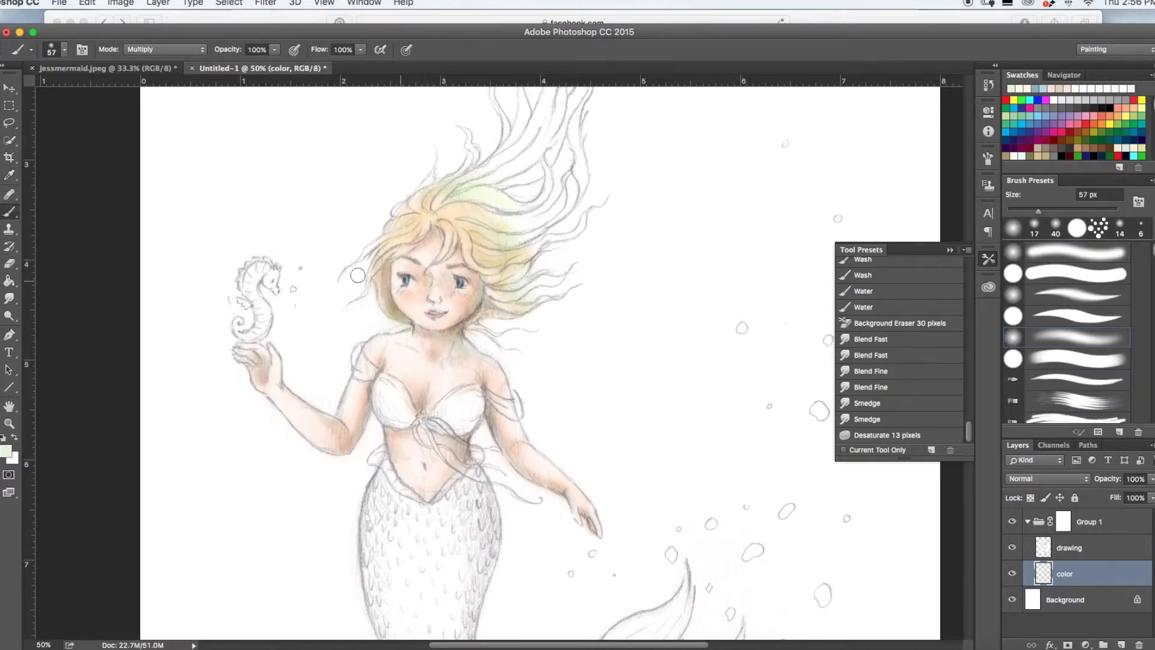
Undo all the green strokes on the hair
key(super+z)
key(super+alt+z)
key(super+alt+z)
key(super+alt+z)
key(super+alt+z)
key(super+alt+z)
key(super+alt+z)
key(super+alt+z)
key(super+alt+z)
key(super+alt+z)
key(super+alt+z)
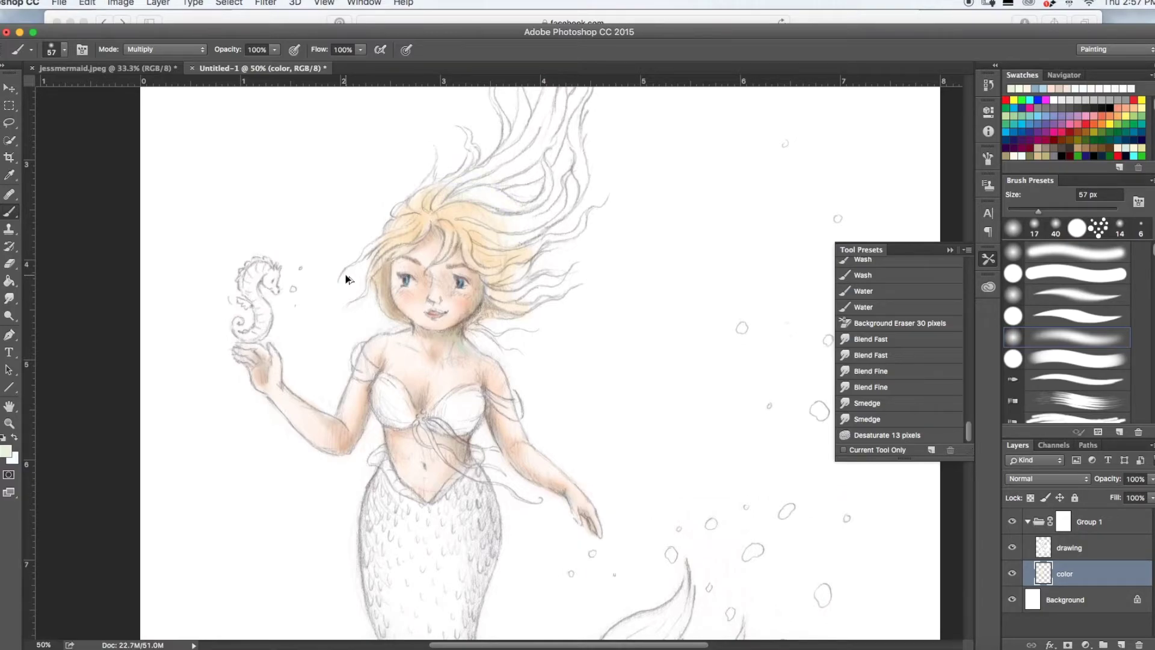
Set the foreground colour to light peach #ffe8d4 and paint warmer tones over the hair at the crown and beside the face
click(6, 450)
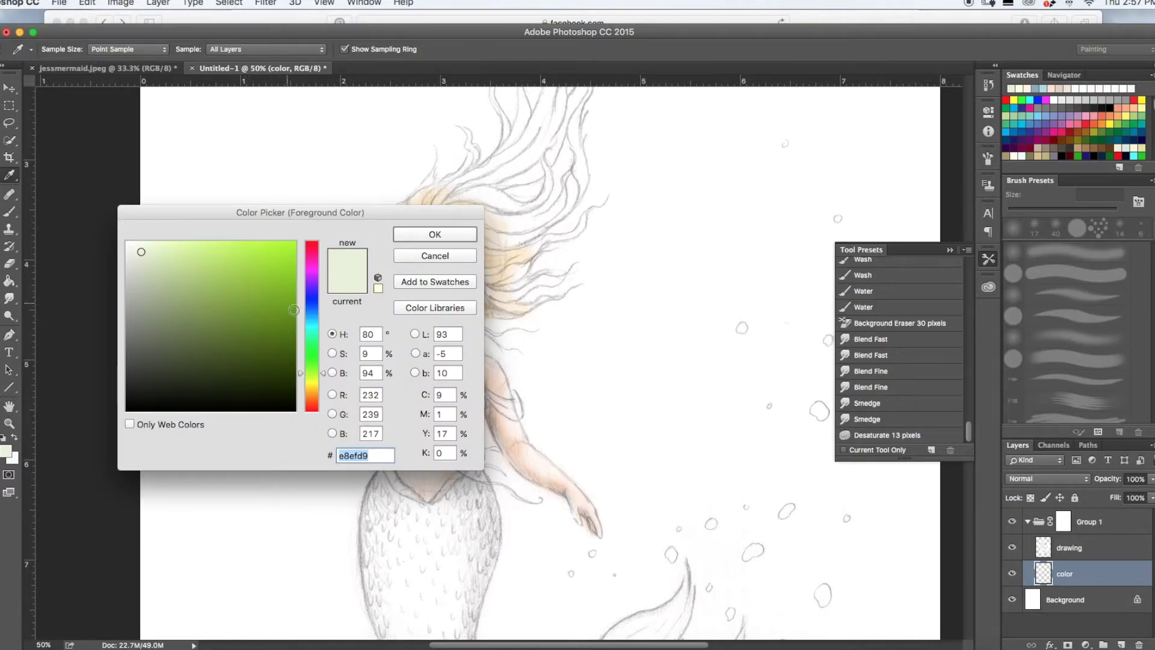
click(314, 394)
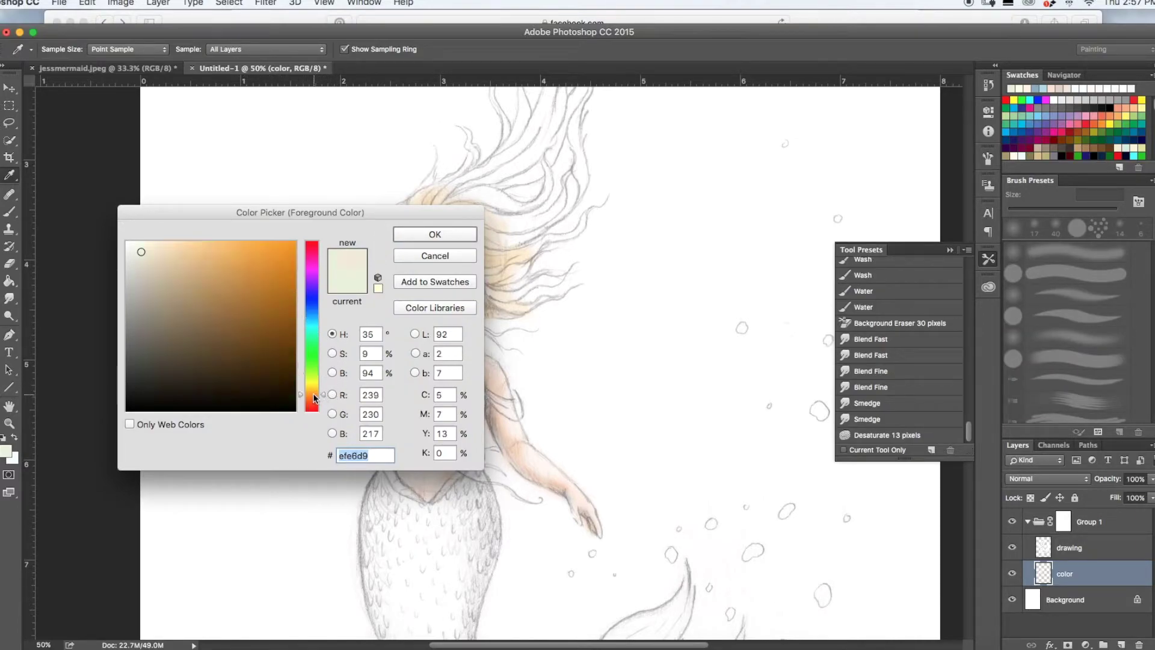
click(151, 241)
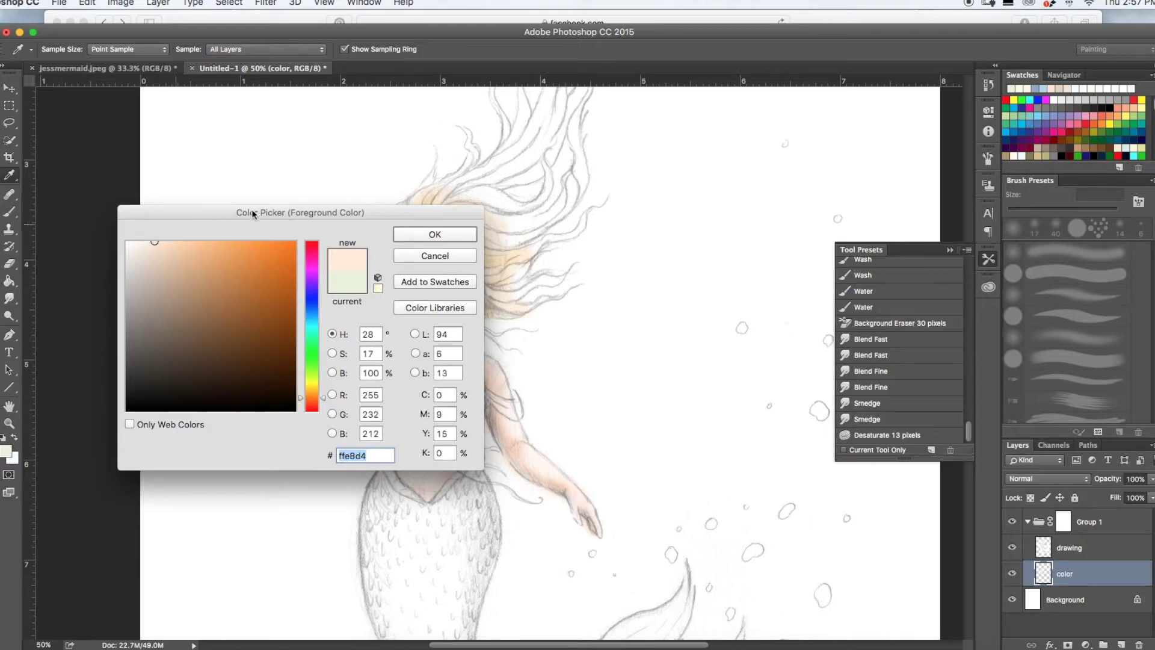
click(456, 237)
mouse_move(474, 188)
mouse_down()
mouse_move(431, 212)
mouse_move(467, 197)
mouse_move(472, 213)
mouse_move(519, 230)
mouse_move(485, 222)
mouse_move(495, 228)
mouse_move(477, 224)
mouse_move(482, 235)
mouse_move(542, 236)
mouse_move(489, 246)
mouse_move(526, 272)
mouse_move(533, 261)
mouse_move(522, 272)
mouse_move(493, 253)
mouse_move(515, 280)
mouse_move(500, 291)
mouse_move(512, 311)
mouse_move(485, 297)
mouse_up()
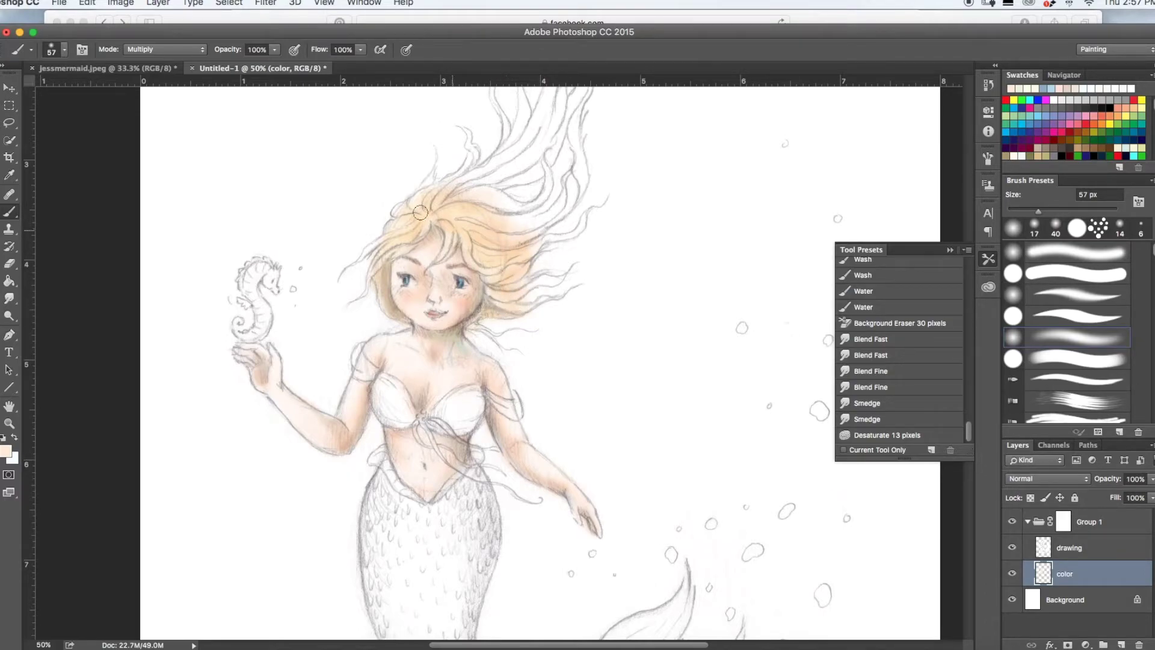
Build up the peach at the crown, and paint coral tones over the hair strands using foreground colour #ffd1bf
mouse_move(421, 213)
mouse_down()
mouse_move(426, 188)
mouse_move(440, 201)
mouse_move(467, 185)
mouse_move(433, 221)
mouse_move(486, 190)
mouse_move(475, 203)
mouse_move(486, 225)
mouse_move(380, 266)
mouse_move(392, 286)
mouse_move(416, 244)
mouse_move(388, 266)
mouse_move(417, 216)
mouse_move(466, 185)
mouse_move(433, 209)
mouse_move(521, 200)
mouse_move(468, 190)
mouse_move(517, 207)
mouse_move(544, 198)
mouse_move(480, 228)
mouse_move(529, 221)
mouse_move(505, 236)
mouse_up()
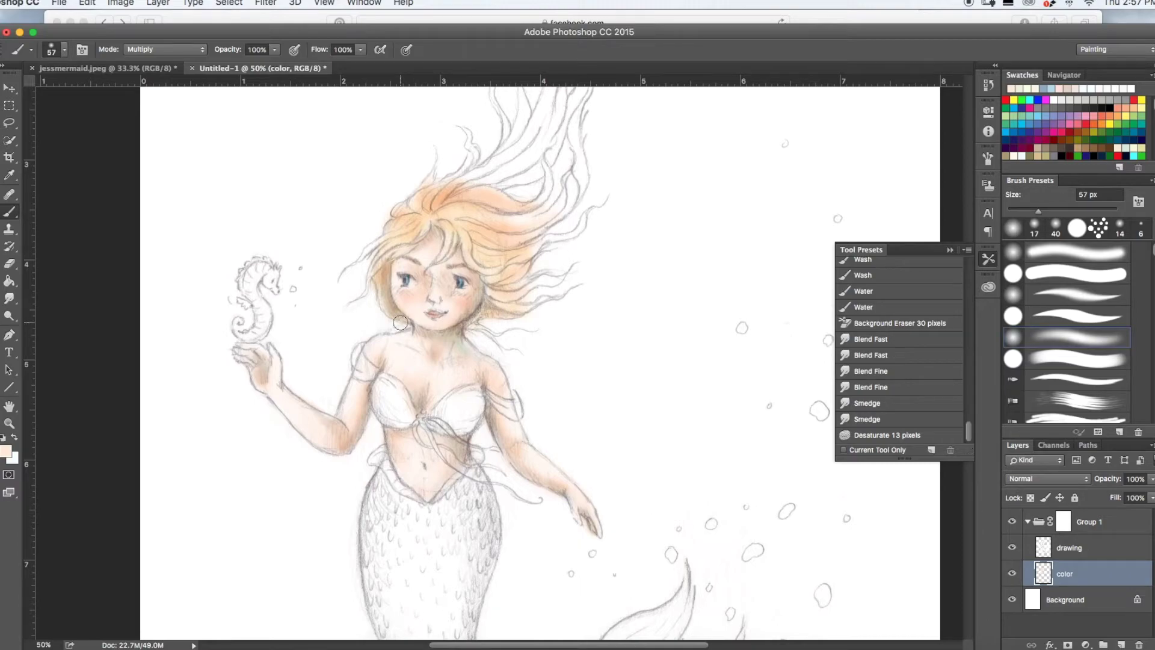
scroll(400, 323, up, 2)
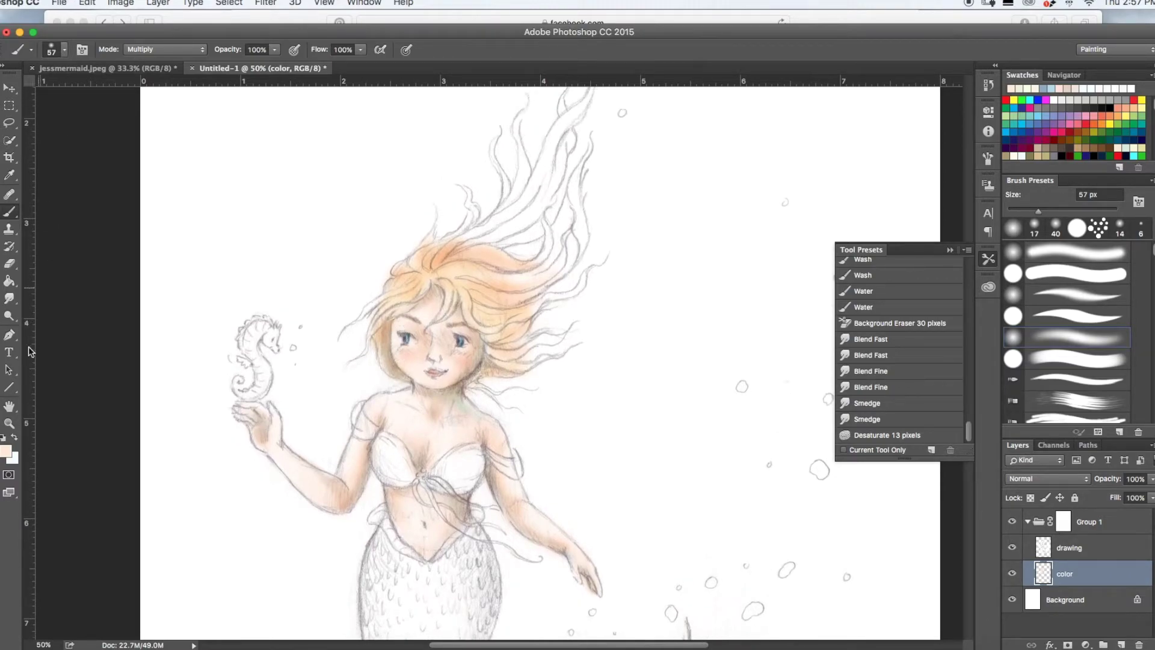
click(6, 452)
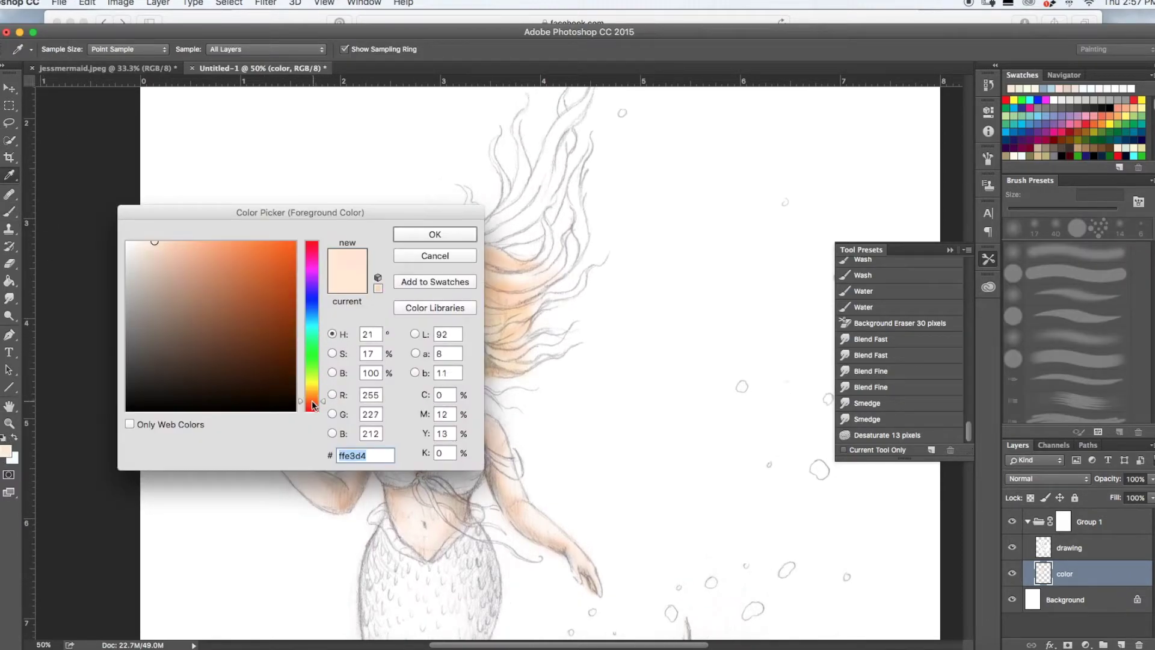
click(168, 239)
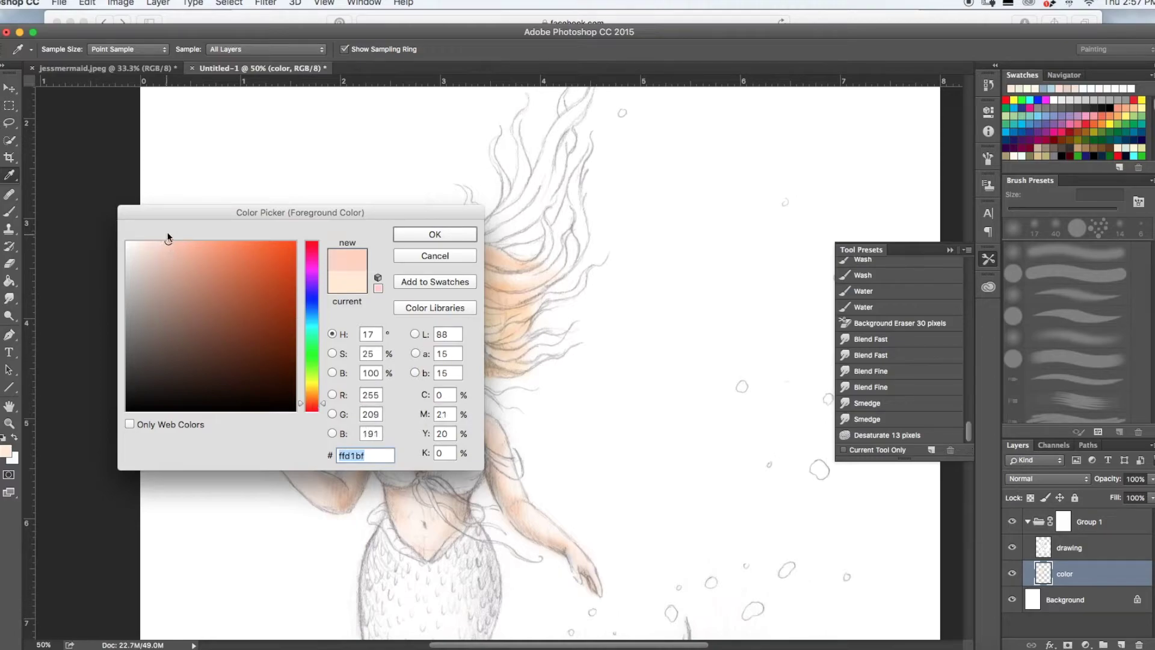
click(438, 239)
mouse_move(458, 244)
mouse_down()
mouse_move(519, 224)
mouse_move(486, 240)
mouse_move(466, 232)
mouse_move(522, 188)
mouse_move(511, 231)
mouse_move(492, 247)
mouse_move(546, 224)
mouse_move(501, 252)
mouse_move(518, 251)
mouse_move(529, 231)
mouse_move(585, 234)
mouse_move(523, 321)
mouse_move(554, 245)
mouse_move(509, 270)
mouse_move(559, 233)
mouse_move(485, 278)
mouse_move(568, 267)
mouse_move(503, 293)
mouse_move(572, 260)
mouse_move(527, 293)
mouse_move(530, 321)
mouse_move(534, 306)
mouse_move(480, 311)
mouse_up()
drag(387, 323, 388, 353)
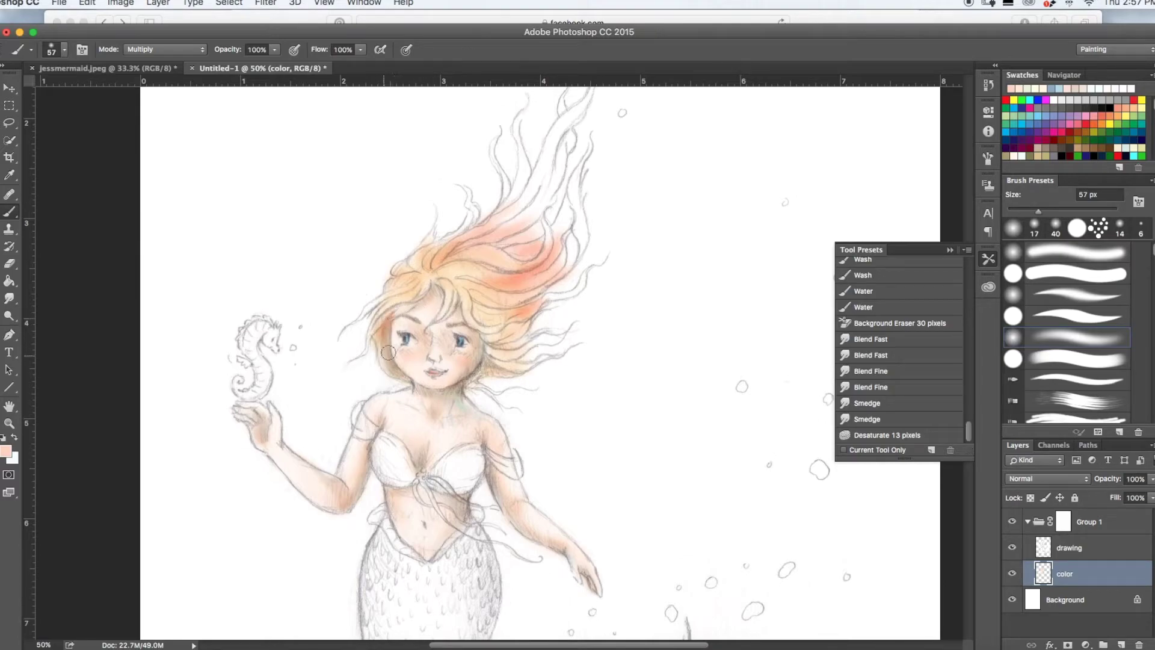
mouse_move(424, 250)
mouse_down()
mouse_move(468, 228)
mouse_move(419, 252)
mouse_move(511, 210)
mouse_move(527, 154)
mouse_move(510, 200)
mouse_move(523, 181)
mouse_move(488, 220)
mouse_move(523, 196)
mouse_move(465, 240)
mouse_move(545, 186)
mouse_move(487, 234)
mouse_move(551, 190)
mouse_move(492, 237)
mouse_move(540, 227)
mouse_move(518, 235)
mouse_move(540, 239)
mouse_move(499, 241)
mouse_move(572, 208)
mouse_move(557, 236)
mouse_move(567, 252)
mouse_move(547, 225)
mouse_move(548, 257)
mouse_move(565, 236)
mouse_move(531, 275)
mouse_move(581, 233)
mouse_move(535, 282)
mouse_move(583, 221)
mouse_move(565, 252)
mouse_move(485, 296)
mouse_move(506, 280)
mouse_move(475, 260)
mouse_move(533, 276)
mouse_move(463, 259)
mouse_move(484, 284)
mouse_move(462, 276)
mouse_move(504, 295)
mouse_up()
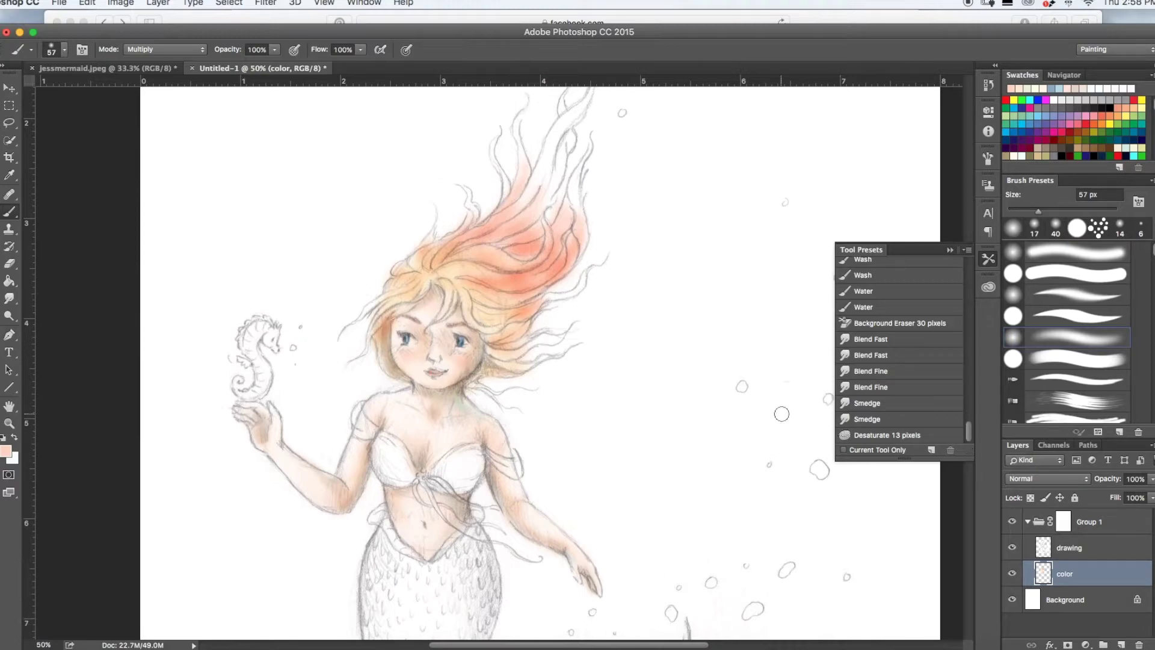
Set the foreground colour to pale pink #fdd0d0 and the brush size to 27 px, and paint the upper hair strands
scroll(782, 414, up, 4)
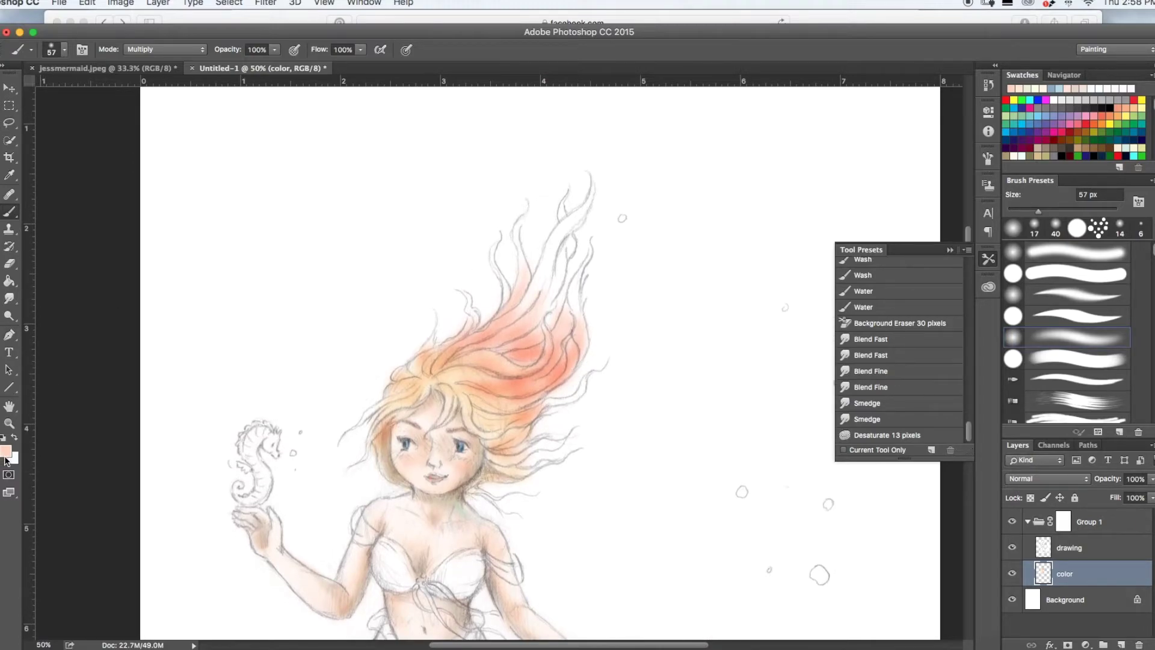
click(6, 456)
drag(317, 408, 315, 416)
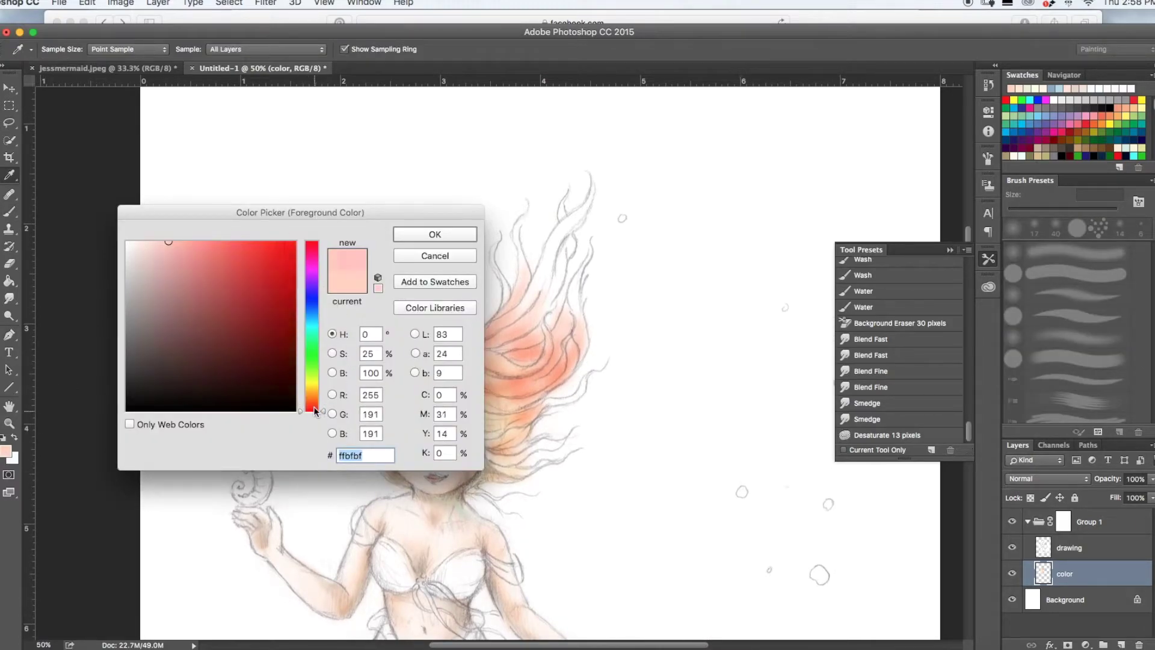
click(154, 240)
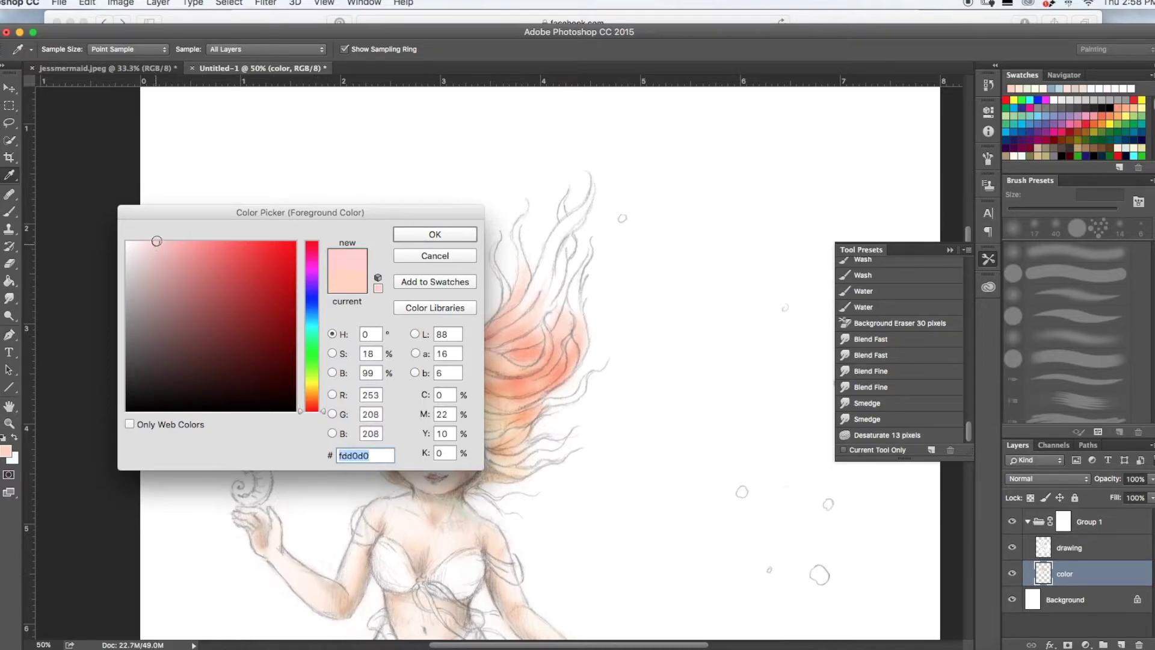
click(433, 236)
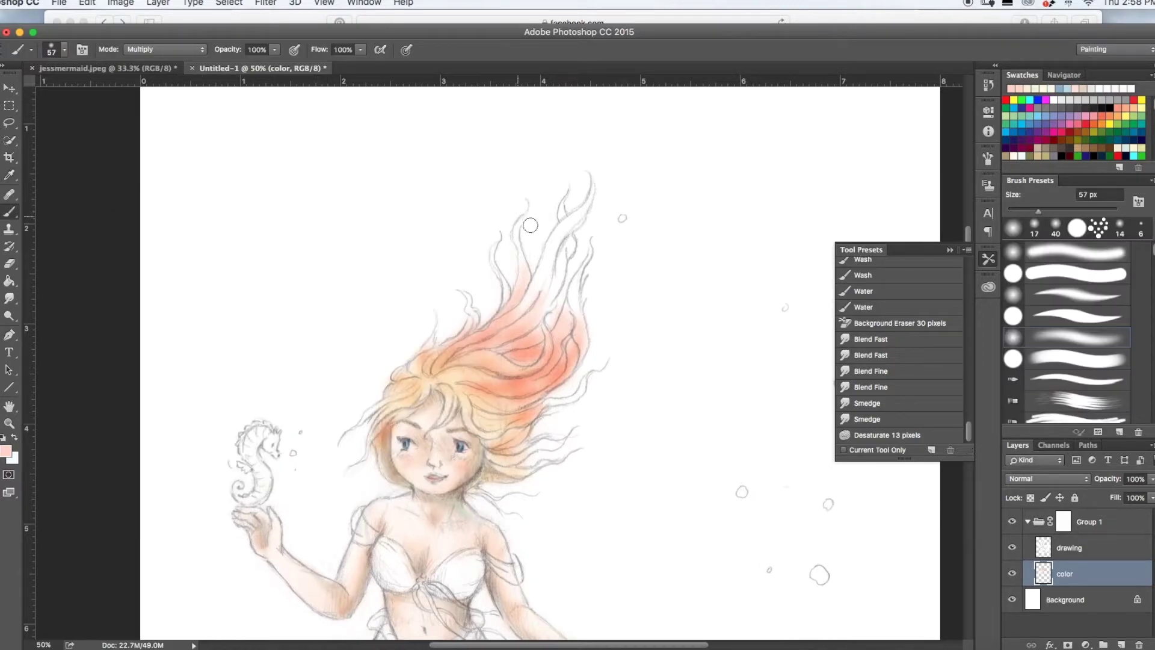
click(54, 53)
drag(94, 92, 83, 92)
drag(540, 280, 513, 317)
mouse_move(548, 257)
mouse_down()
mouse_move(508, 296)
mouse_move(522, 255)
mouse_move(522, 294)
mouse_up()
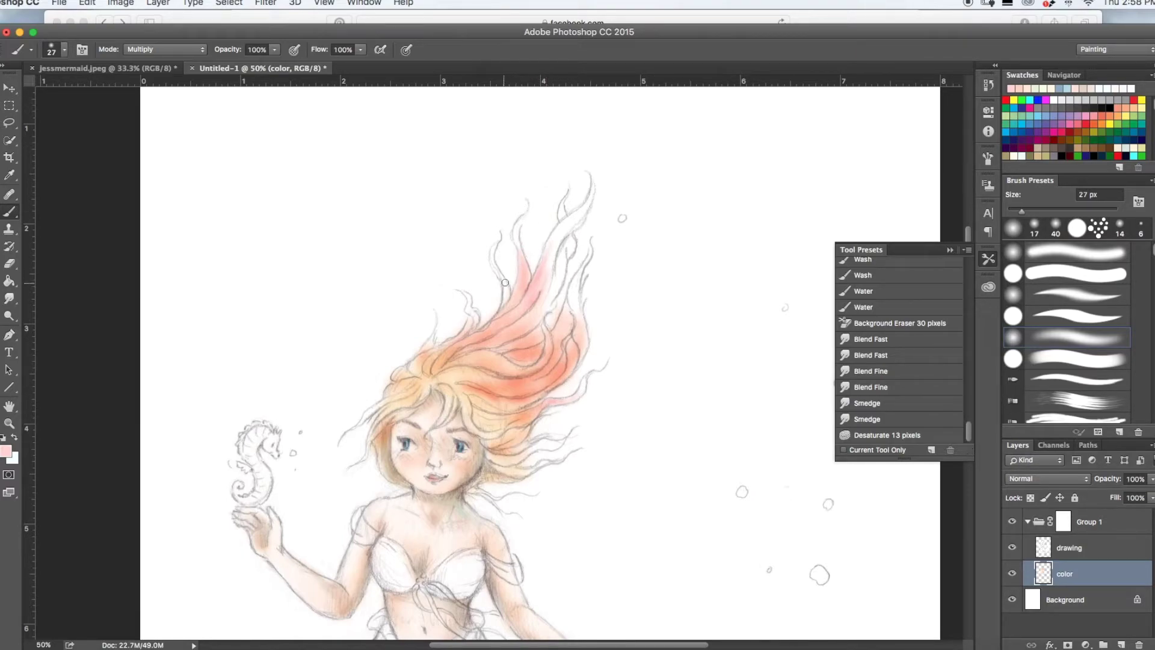
Paint pink over the tips of the flowing strands above and on both sides of the head, and over the fringe
drag(498, 280, 504, 303)
drag(468, 298, 474, 330)
drag(527, 451, 563, 441)
drag(533, 469, 559, 462)
drag(374, 411, 360, 423)
mouse_move(549, 259)
mouse_down()
mouse_move(571, 223)
mouse_move(556, 282)
mouse_up()
drag(575, 301, 583, 249)
drag(528, 203, 518, 248)
drag(496, 242, 503, 287)
drag(472, 488, 491, 499)
drag(446, 415, 439, 429)
drag(588, 375, 572, 400)
drag(593, 186, 582, 216)
drag(360, 424, 347, 433)
drag(359, 463, 348, 474)
drag(555, 446, 571, 435)
drag(549, 315, 547, 355)
drag(592, 238, 585, 270)
drag(528, 204, 517, 225)
Switch to the Blend Fast smudge preset and soften the pink and coral tones in the hair
scroll(481, 361, down, 5)
scroll(481, 361, up, 3)
click(870, 339)
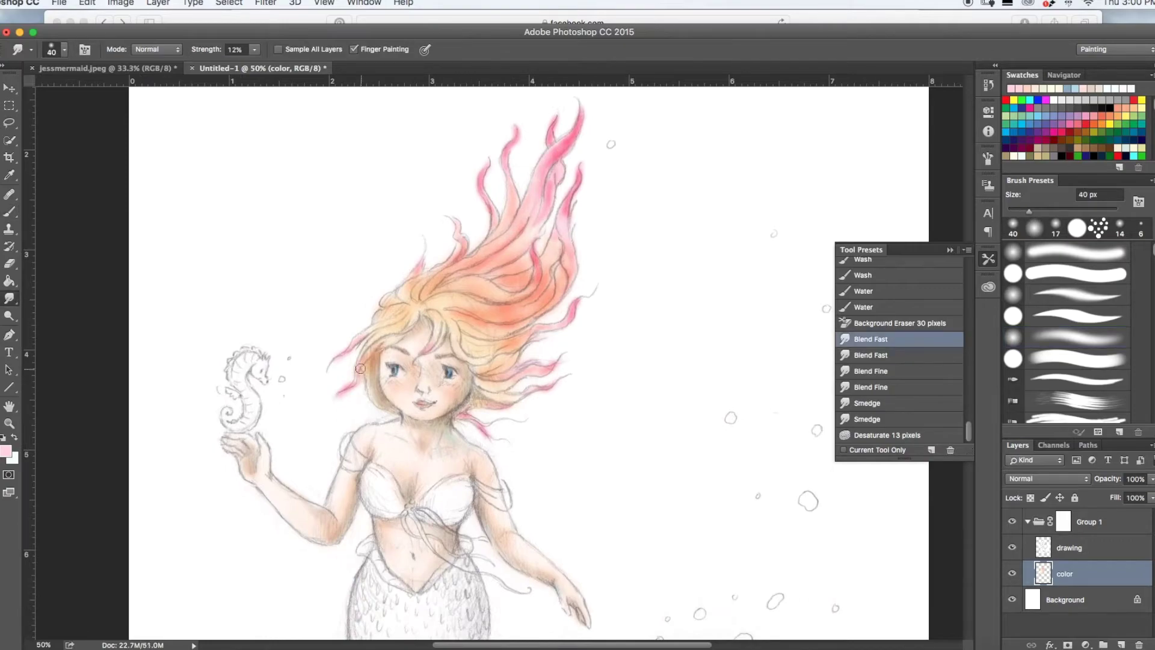
scroll(484, 281, down, 3)
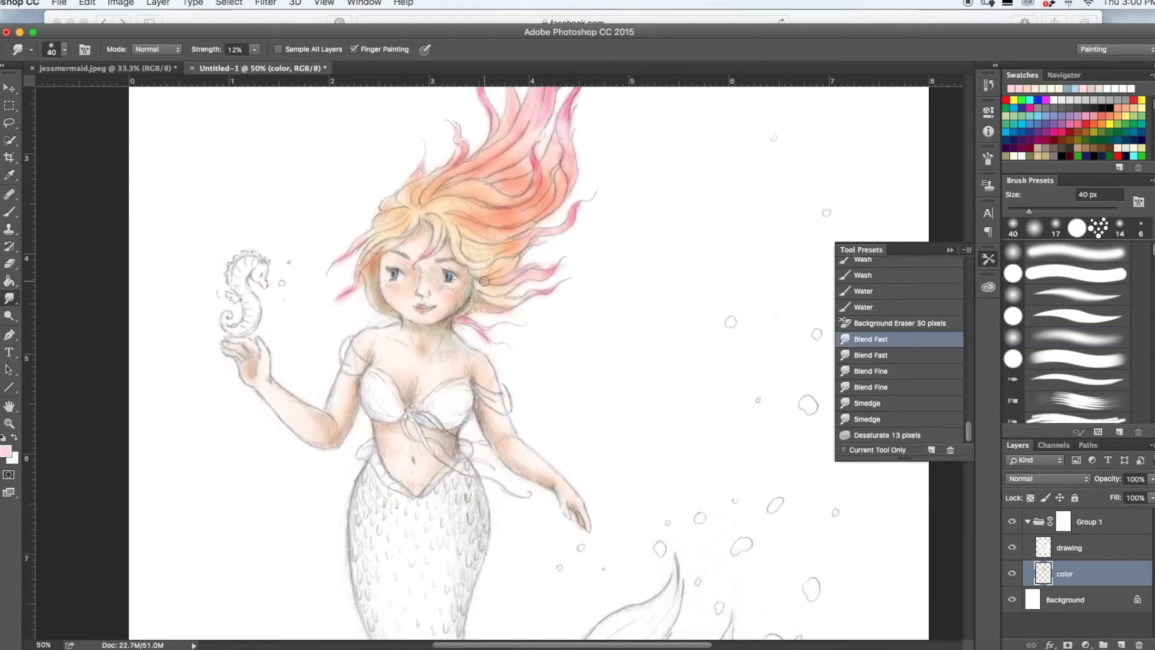
Shade the lower edges of the mermaid's top in light purple and smooth them with the Blend Fast preset
click(9, 212)
click(6, 451)
click(309, 267)
click(433, 234)
drag(363, 393, 399, 420)
drag(420, 415, 466, 414)
mouse_move(369, 413)
mouse_down()
mouse_move(395, 420)
mouse_move(385, 400)
mouse_up()
drag(470, 397, 430, 420)
click(871, 339)
drag(364, 382, 391, 409)
Set the foreground colour to pale mint and paint the upper part of both cups of the top
click(9, 212)
click(6, 452)
click(311, 334)
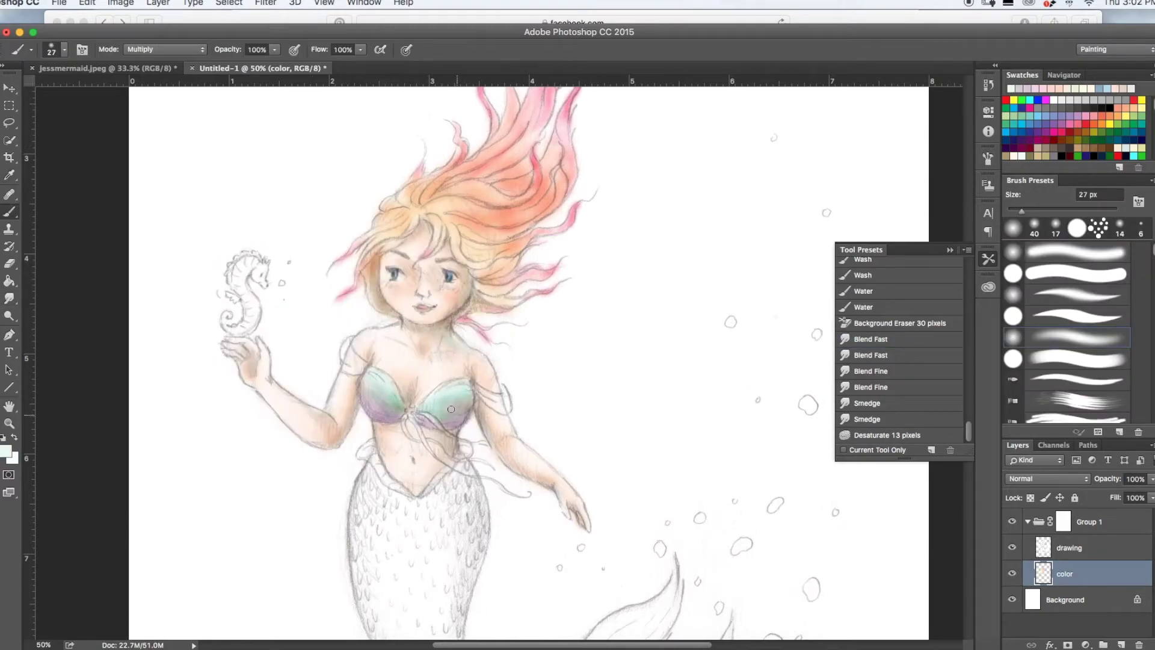
Change the brush tip and paint the knot and trailing ribbons of the top purple
alt+click(394, 398)
scroll(482, 397, down, 5)
click(65, 50)
click(102, 204)
drag(455, 300, 488, 307)
drag(457, 279, 488, 287)
drag(409, 257, 417, 282)
drag(475, 318, 528, 338)
Enlarge the brush, sample the green from the top and paint the upper part of the tail
click(64, 50)
drag(76, 95, 92, 95)
alt+click(388, 234)
mouse_move(365, 293)
mouse_down()
mouse_move(446, 361)
mouse_move(367, 382)
mouse_up()
mouse_move(363, 361)
mouse_down()
mouse_move(390, 414)
mouse_move(463, 421)
mouse_up()
Paint the lower tail in shades of blue, ending in violet at the base of the fins
click(6, 451)
click(442, 236)
scroll(458, 481, down, 3)
click(6, 451)
click(435, 234)
click(6, 452)
click(313, 293)
click(435, 234)
drag(529, 473, 600, 438)
Paint both tail fins in pale green shades
click(6, 451)
click(457, 235)
click(399, 336)
mouse_move(674, 337)
mouse_down()
mouse_move(656, 391)
mouse_move(590, 464)
mouse_move(698, 453)
mouse_up()
click(6, 451)
click(277, 425)
click(399, 337)
drag(672, 366, 634, 417)
Paint the seahorse above the raised hand golden yellow and switch to the Blend Fast smudge preset
scroll(428, 289, up, 10)
click(6, 452)
click(276, 499)
click(128, 346)
click(399, 337)
drag(248, 306, 234, 368)
click(870, 340)
Set the smudge brush size to 79 px and blend the green-to-blue transition in the middle of the tail
key(super+minus)
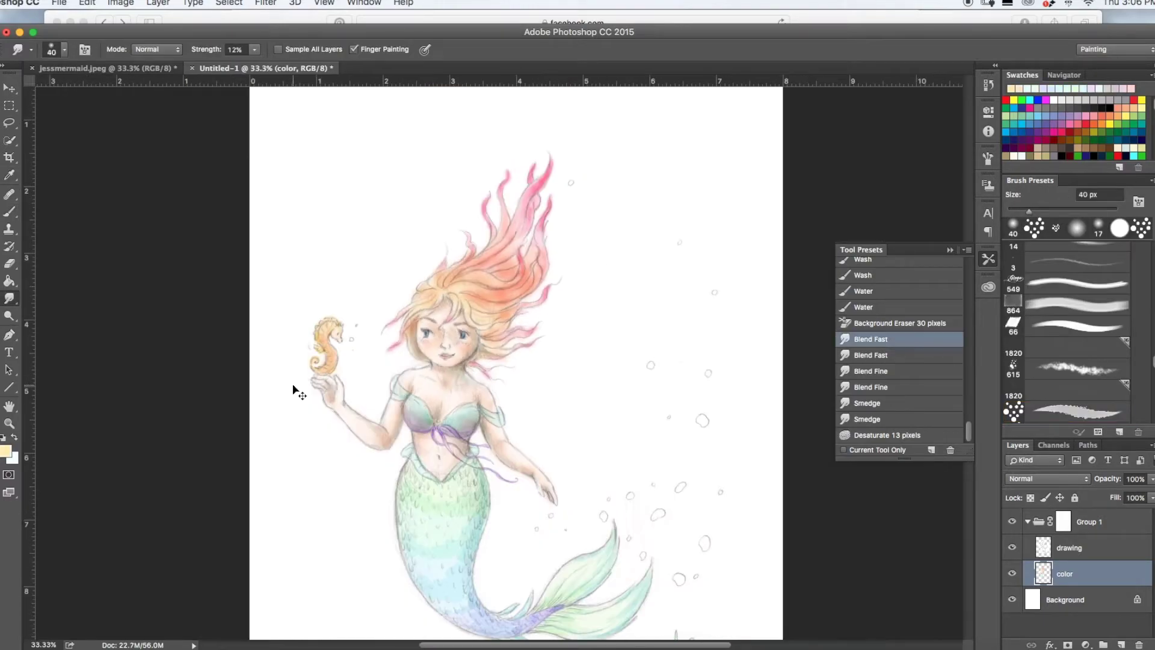
key(super+minus)
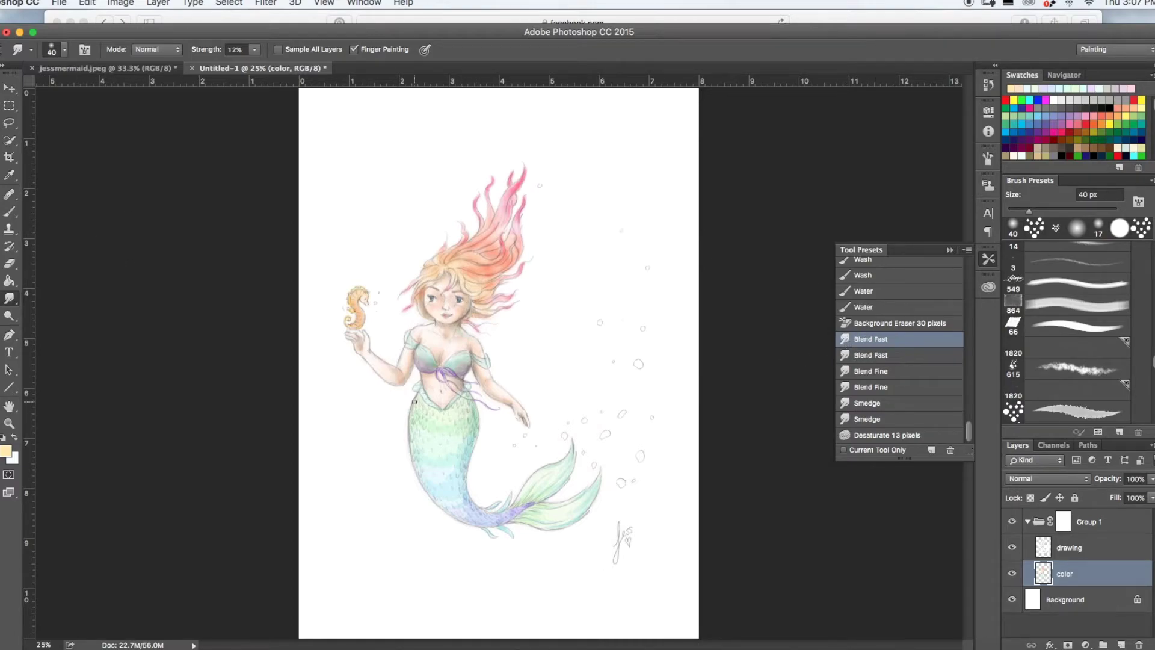
key(super+plus)
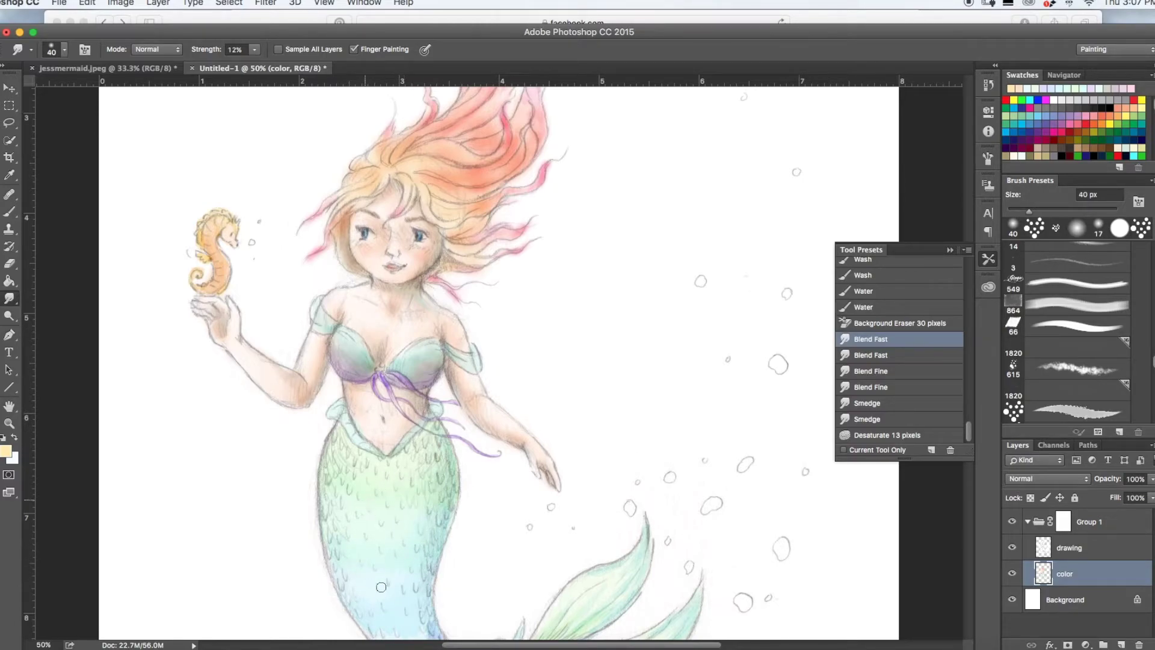
scroll(396, 452, down, 5)
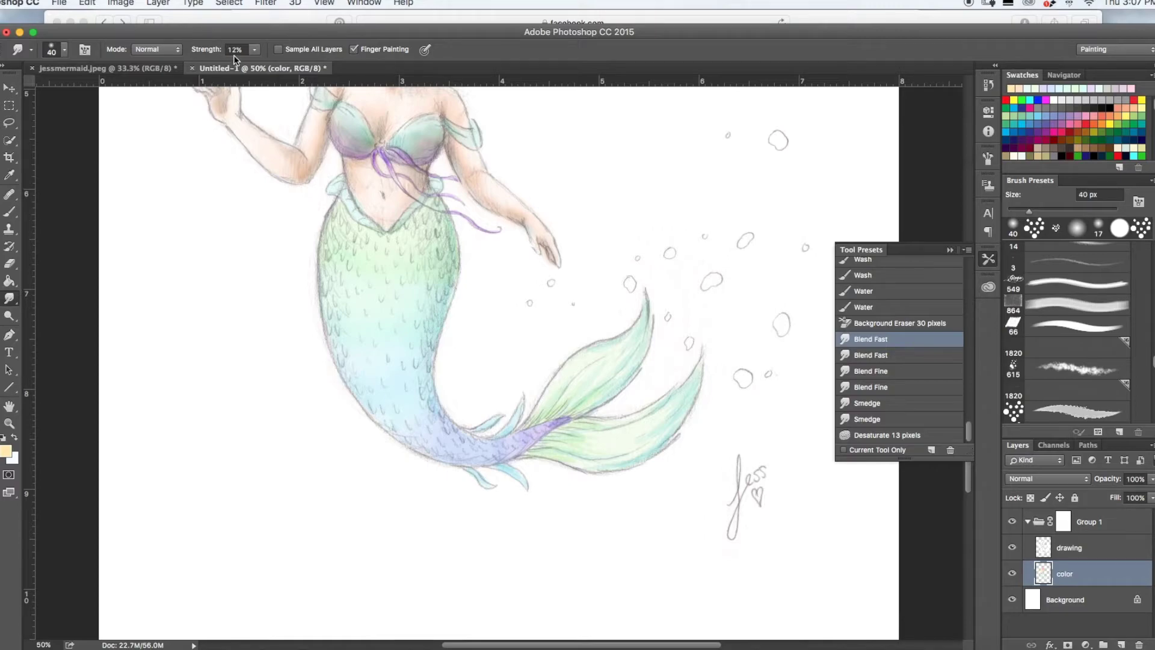
click(63, 49)
click(106, 91)
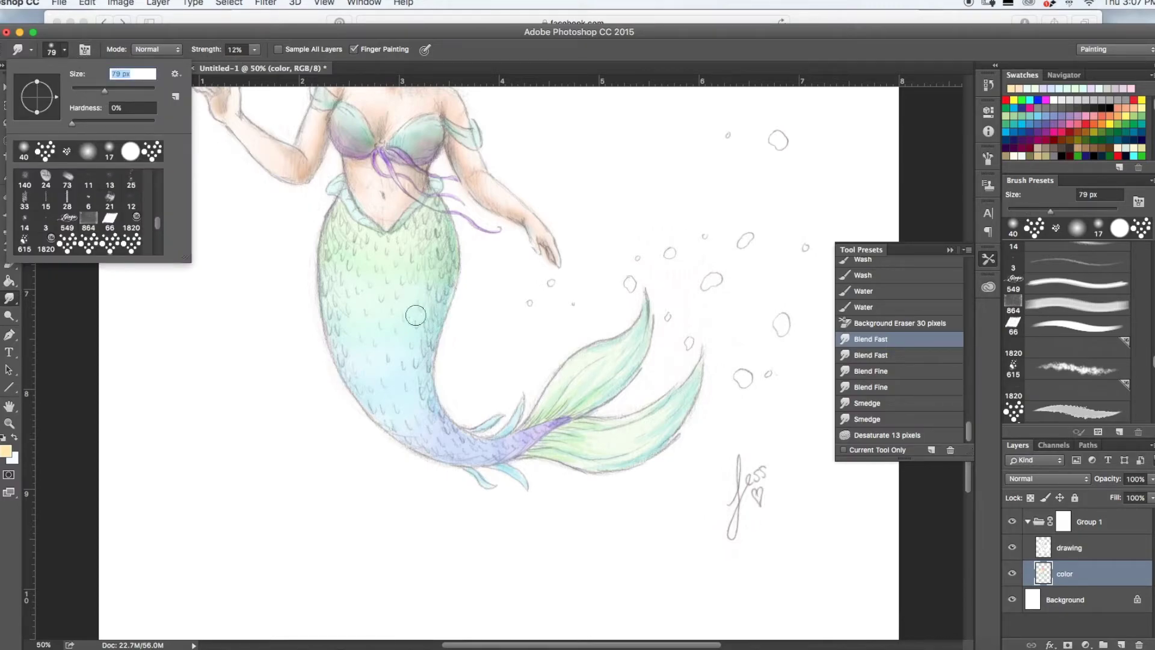
click(421, 318)
mouse_move(396, 372)
mouse_down()
mouse_move(360, 316)
mouse_move(353, 332)
mouse_move(406, 345)
mouse_move(393, 385)
mouse_move(417, 422)
mouse_move(349, 323)
mouse_move(409, 252)
mouse_move(433, 250)
mouse_move(426, 307)
mouse_move(393, 336)
mouse_move(372, 321)
mouse_move(406, 363)
mouse_move(403, 318)
mouse_up()
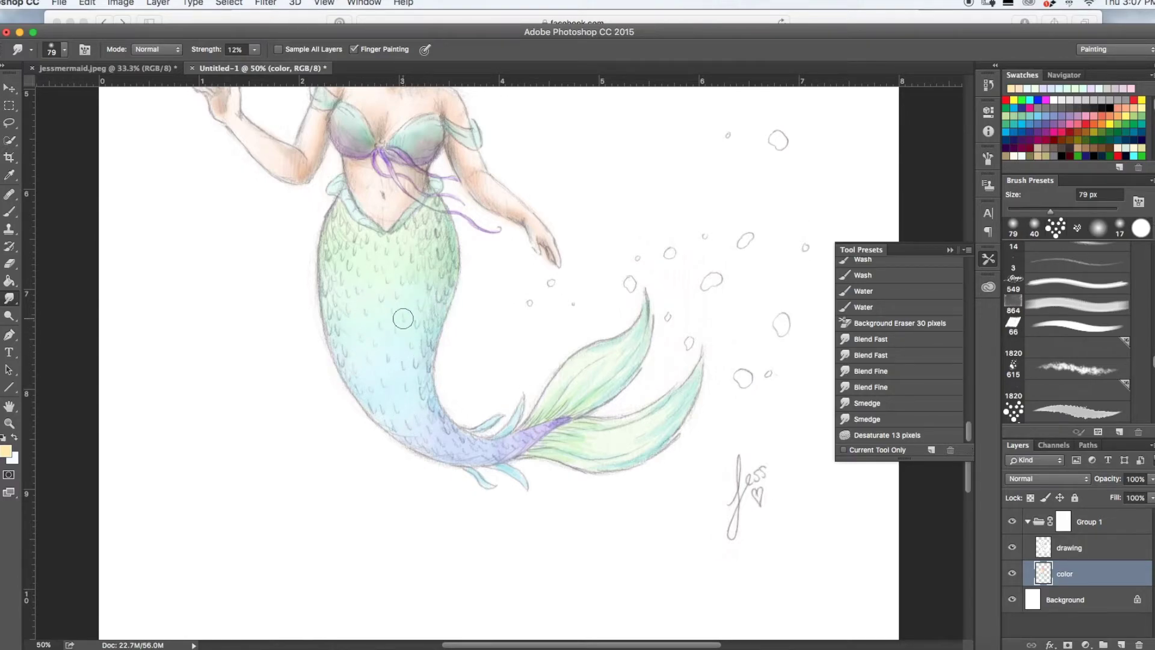
Set up the Brush tool with a hard round 9 px tip at 100% hardness in Normal mode
key(super+minus)
key(super+minus)
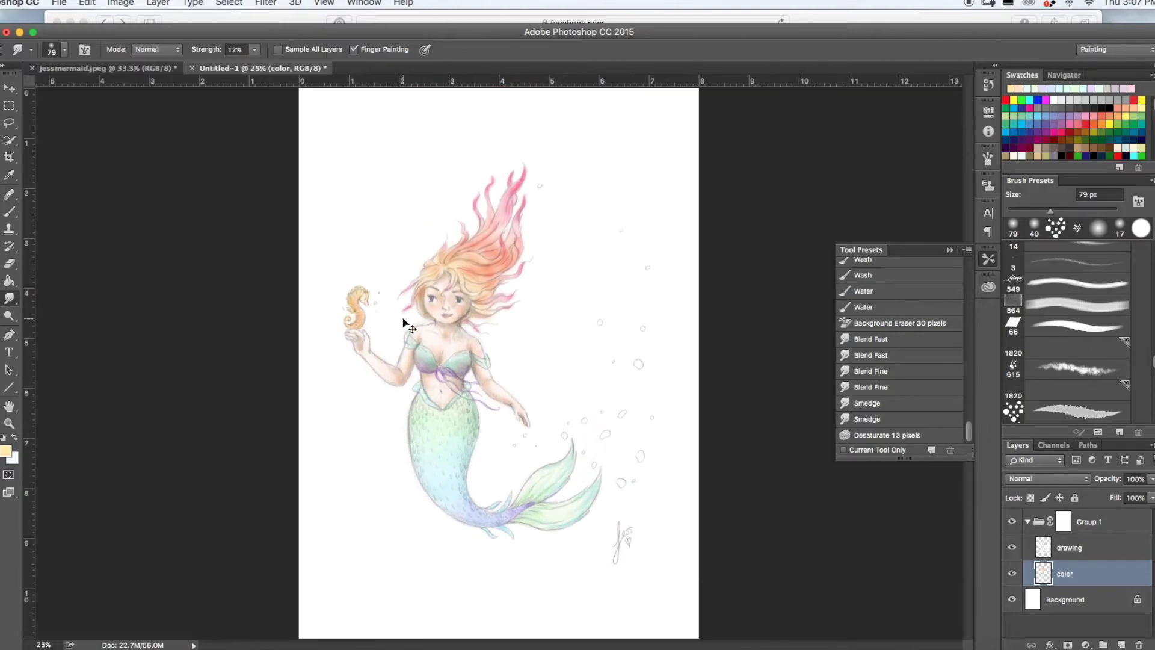
key(super+plus)
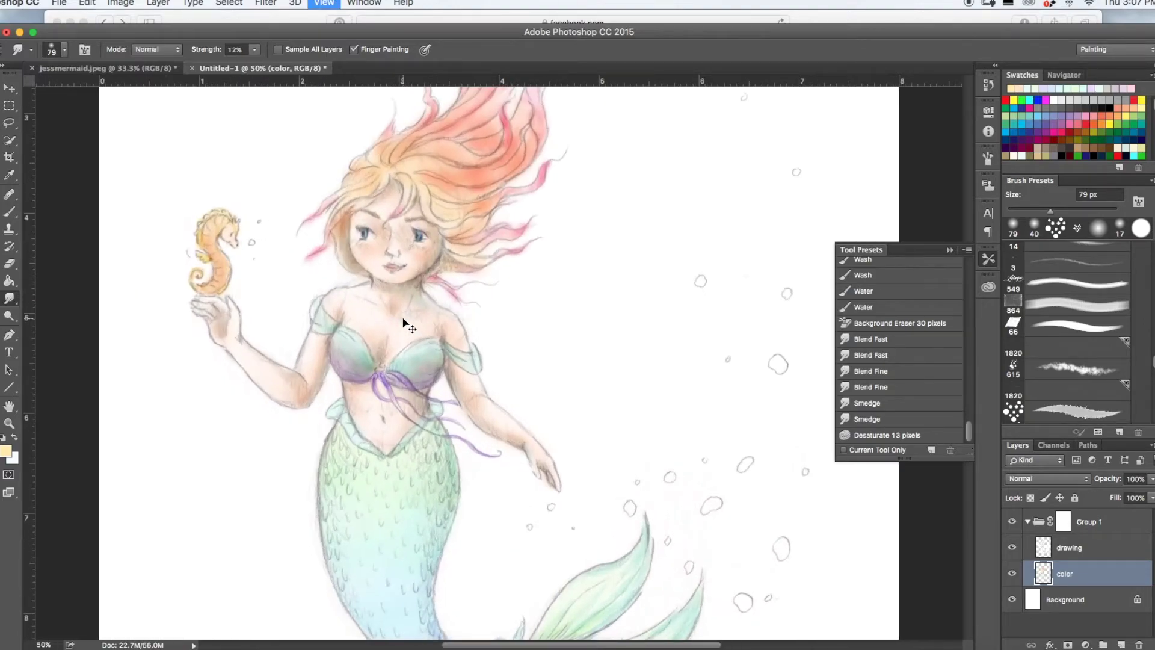
key(super+plus)
key(super+plus)
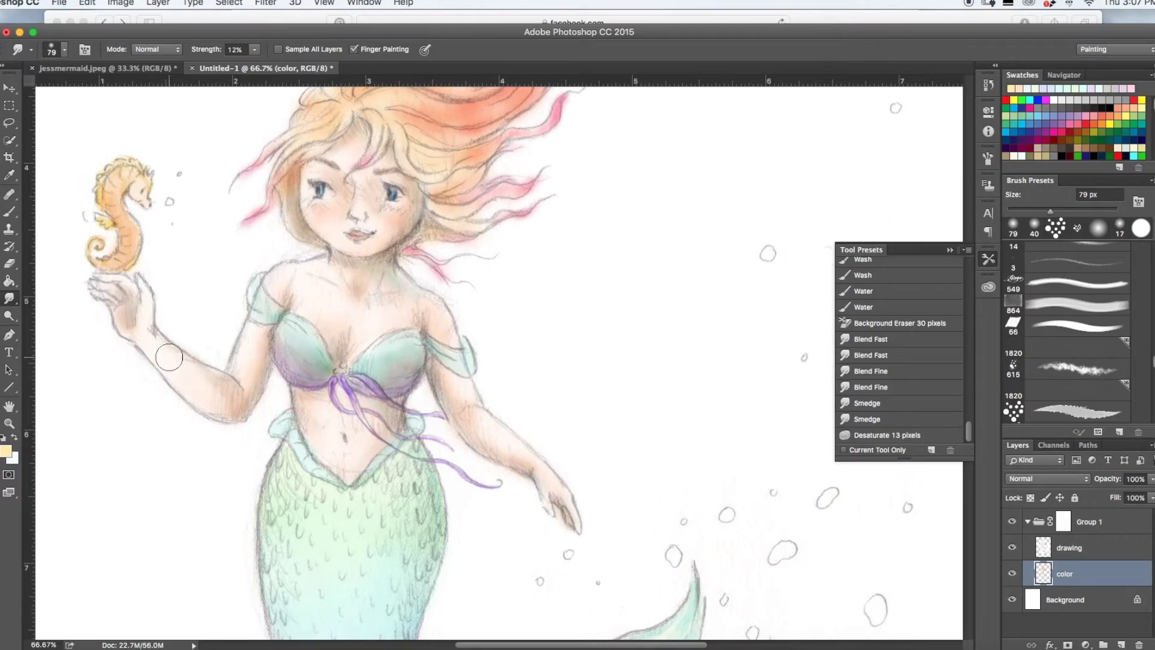
scroll(169, 357, down, 5)
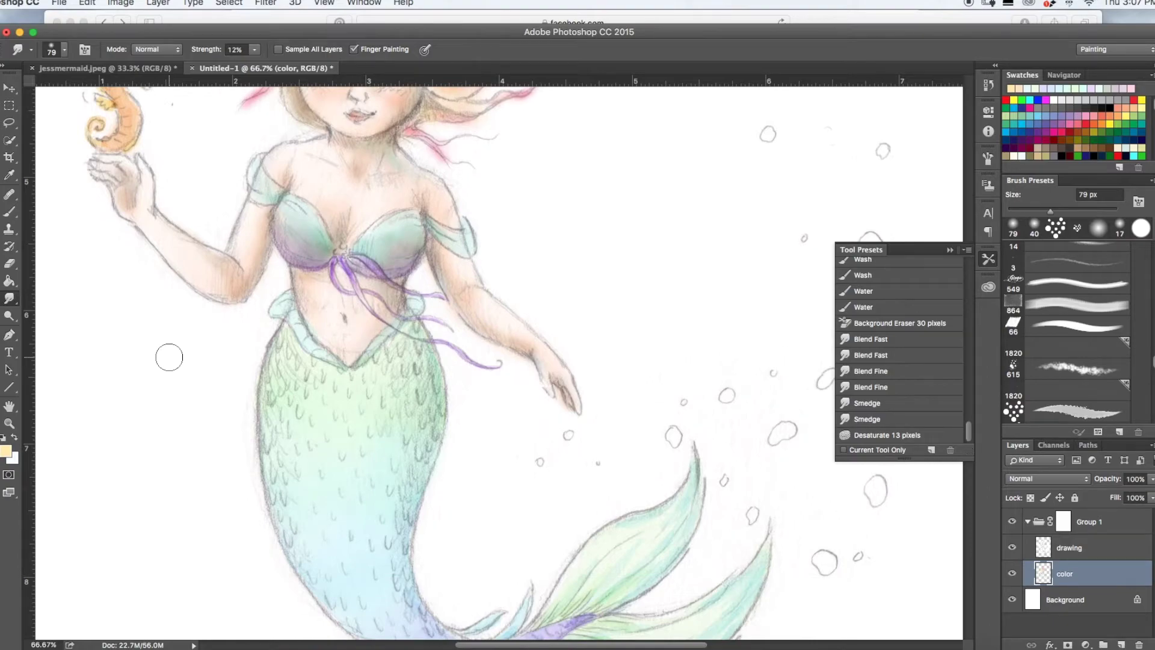
click(12, 215)
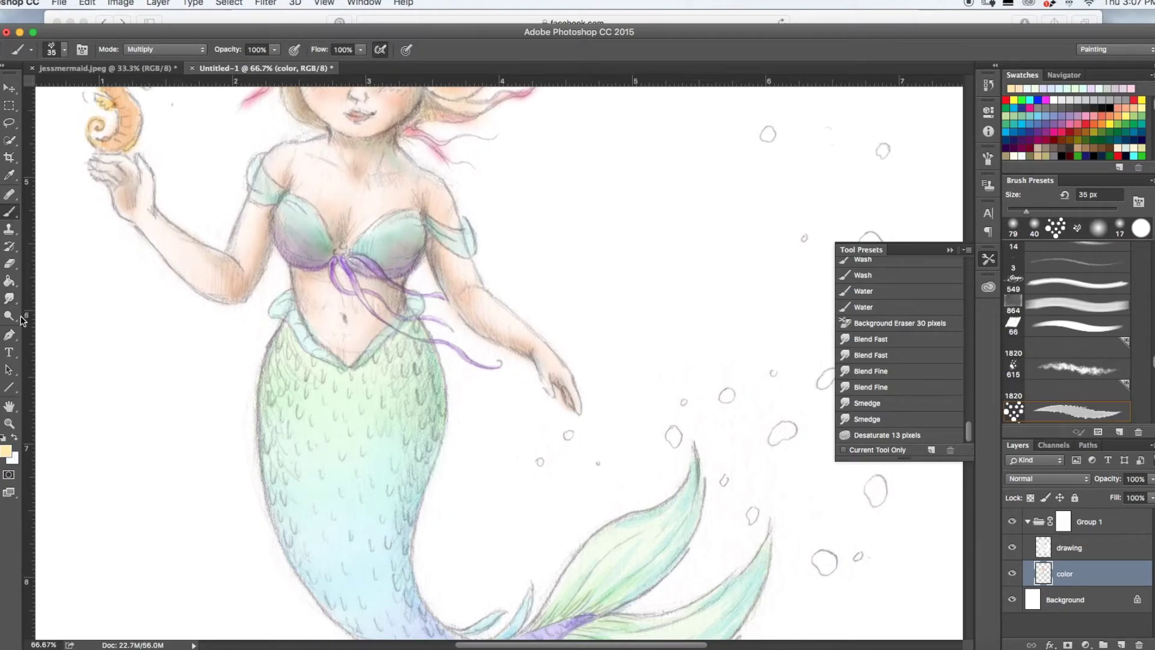
click(57, 50)
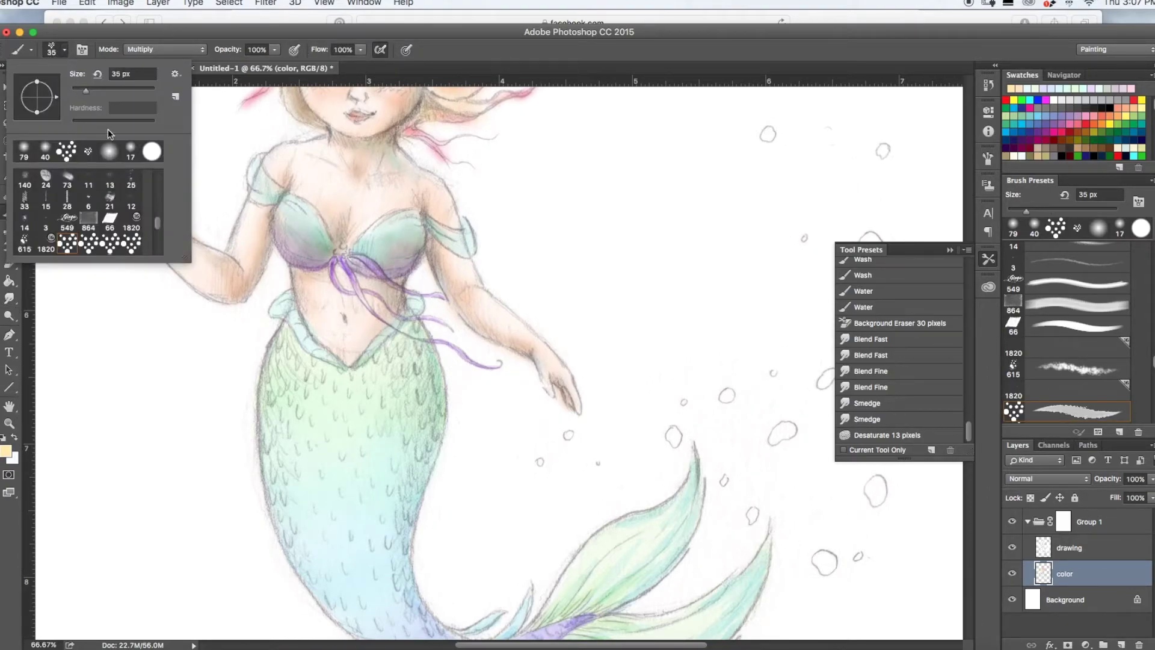
drag(158, 224, 158, 174)
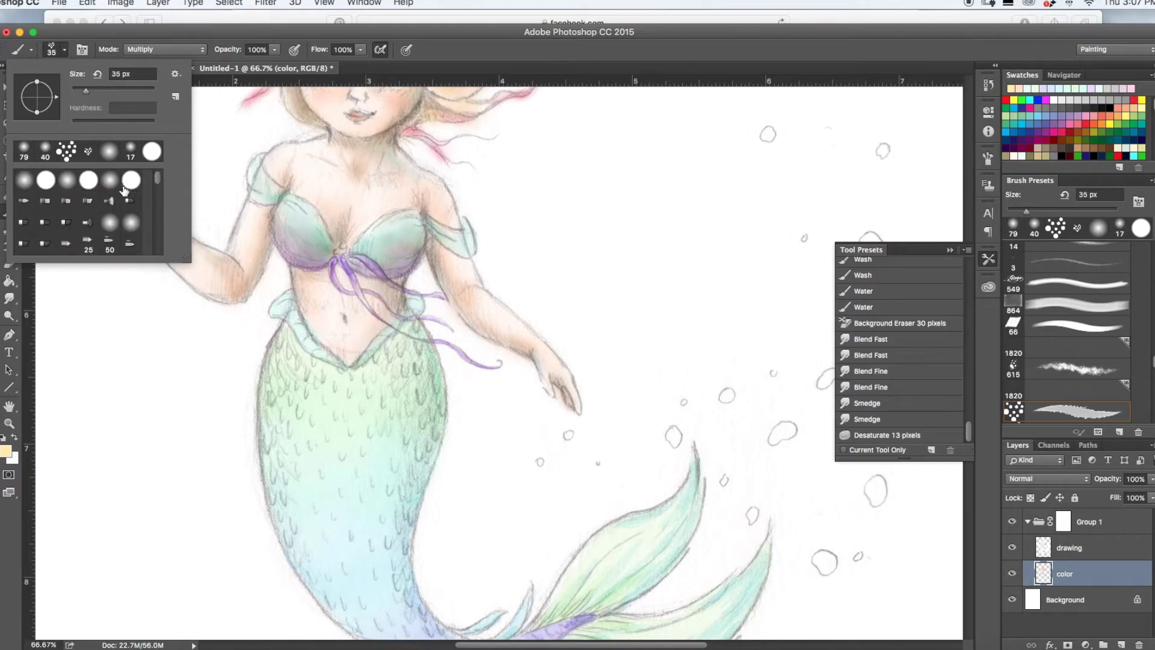
click(131, 180)
drag(86, 91, 74, 92)
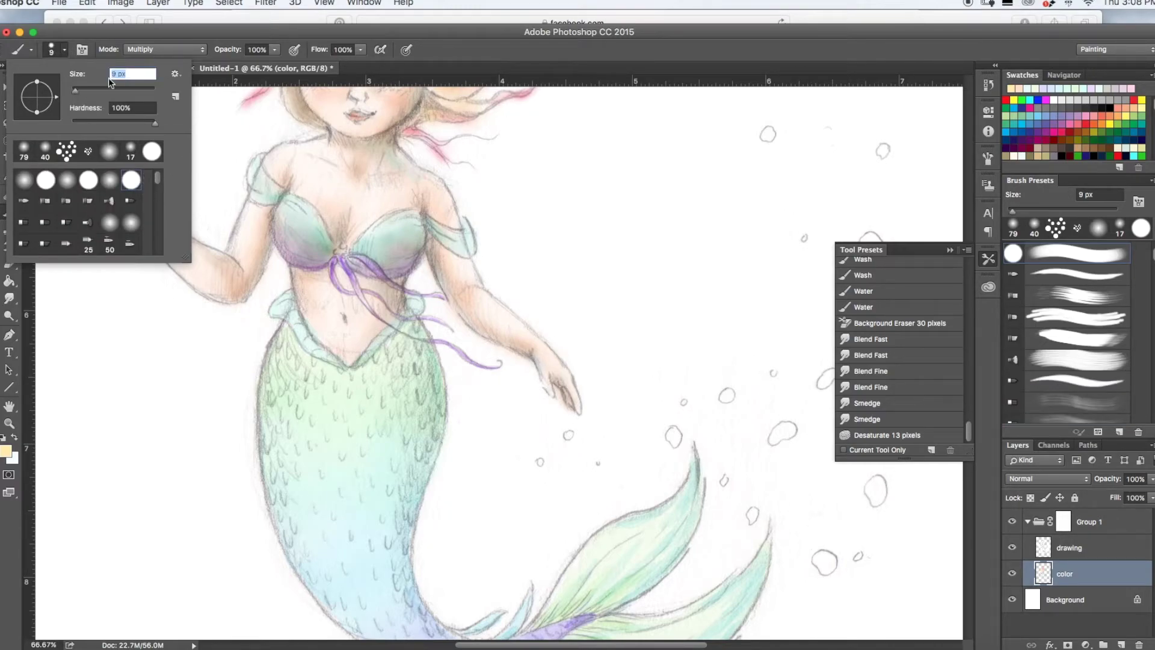
click(233, 42)
click(155, 50)
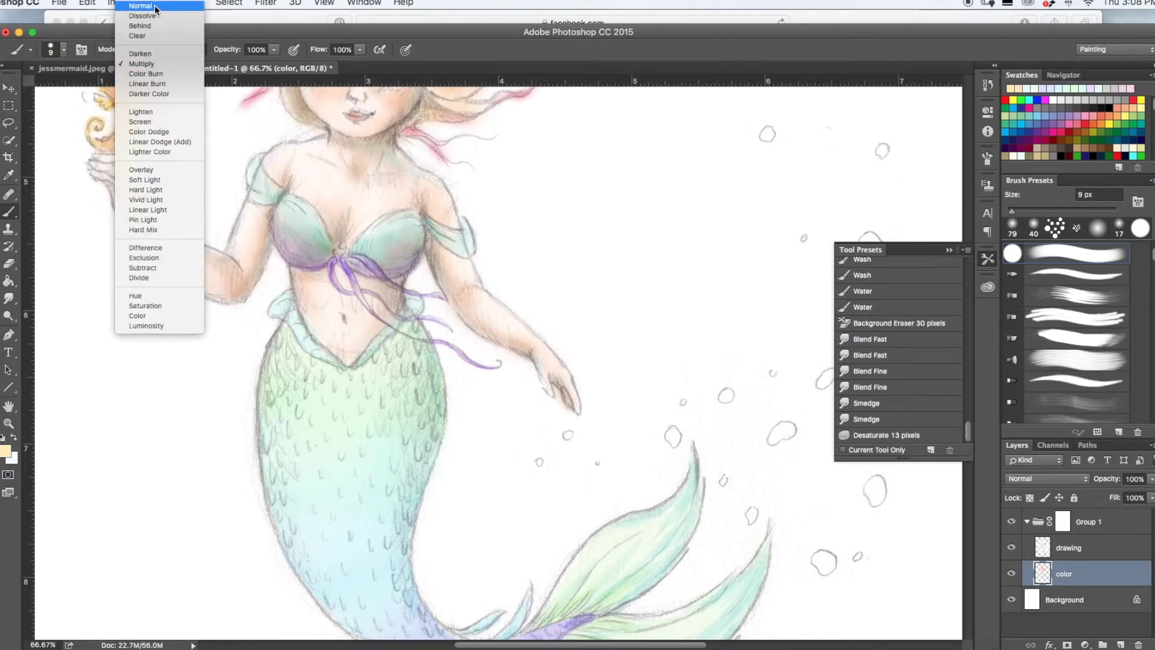
click(155, 7)
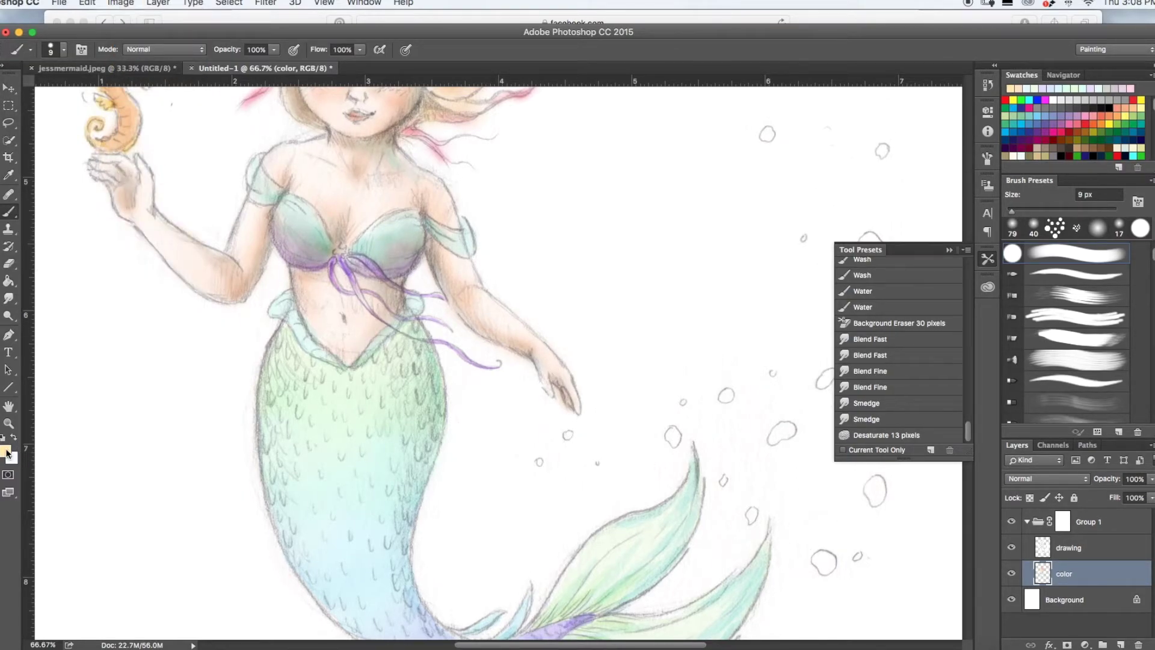
Set the foreground colour to white and dab pearl dots at the centre of the top
click(8, 453)
click(96, 344)
click(398, 335)
click(335, 252)
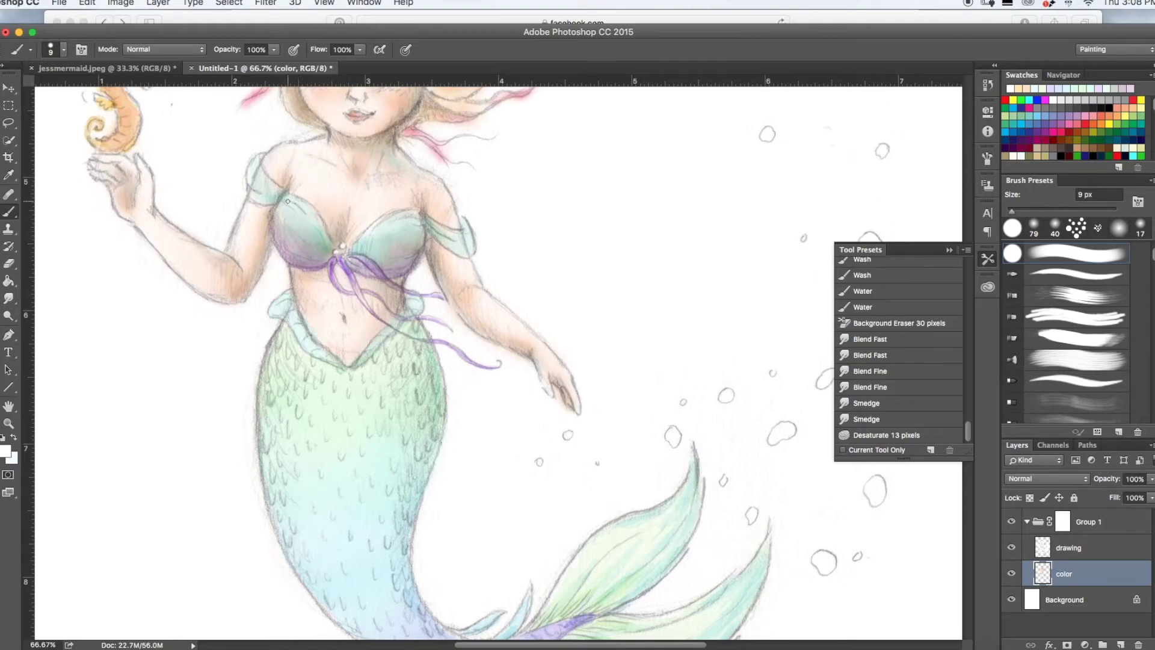
Using a 6 px grey brush, retrace the outlines of the hair and cheek on the seahorse side of the face
click(54, 51)
drag(75, 89, 73, 90)
key(Return)
scroll(498, 361, up, 5)
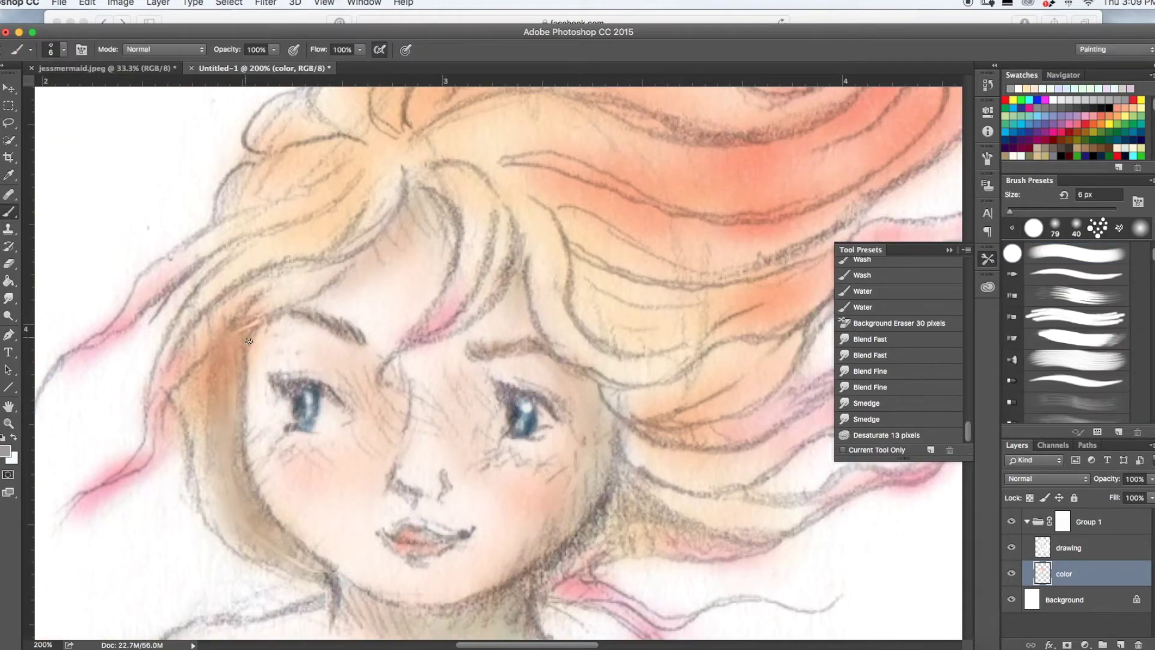
drag(157, 361, 111, 480)
drag(172, 402, 221, 534)
drag(245, 335, 246, 449)
drag(251, 545, 325, 581)
drag(245, 448, 330, 568)
Darken the upper lash lines, the mouth, the nose and the eyebrow with grey strokes
drag(497, 384, 550, 412)
drag(290, 381, 341, 404)
drag(393, 534, 468, 532)
drag(395, 466, 415, 504)
drag(468, 351, 552, 352)
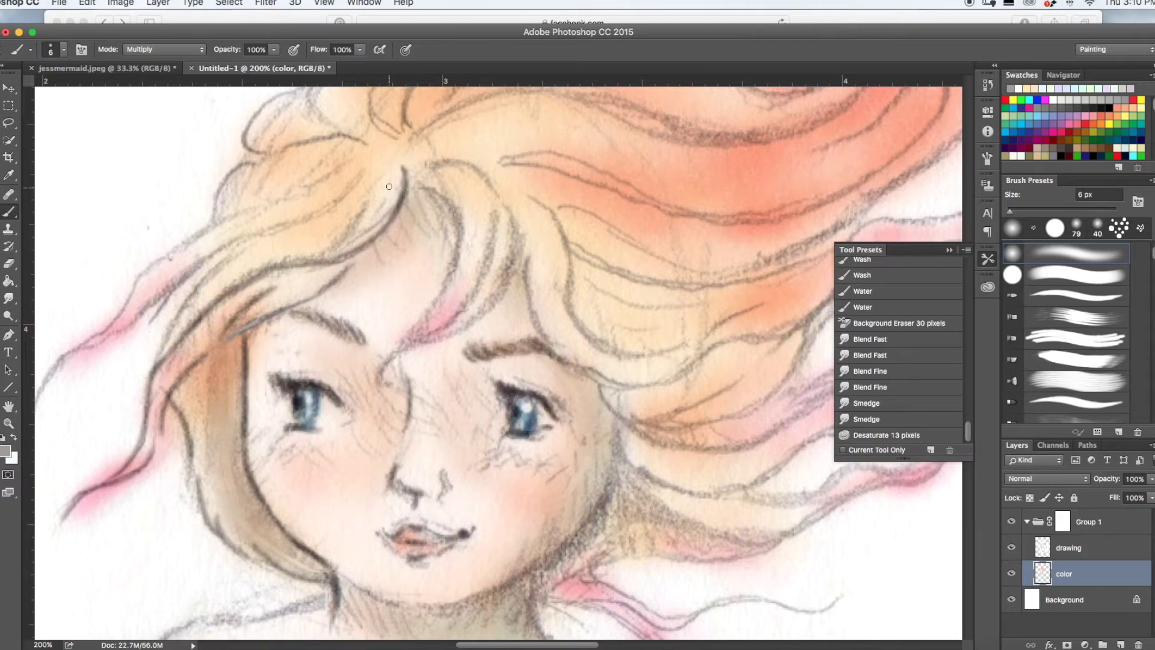
Retrace the fringe and the hair strands framing the face in grey with the 6 px brush
drag(423, 189, 404, 338)
drag(489, 202, 432, 336)
drag(241, 249, 159, 355)
drag(364, 171, 128, 325)
mouse_move(373, 188)
mouse_down()
mouse_move(336, 244)
mouse_move(232, 337)
mouse_up()
drag(221, 346, 217, 464)
drag(227, 485, 330, 571)
drag(427, 165, 402, 352)
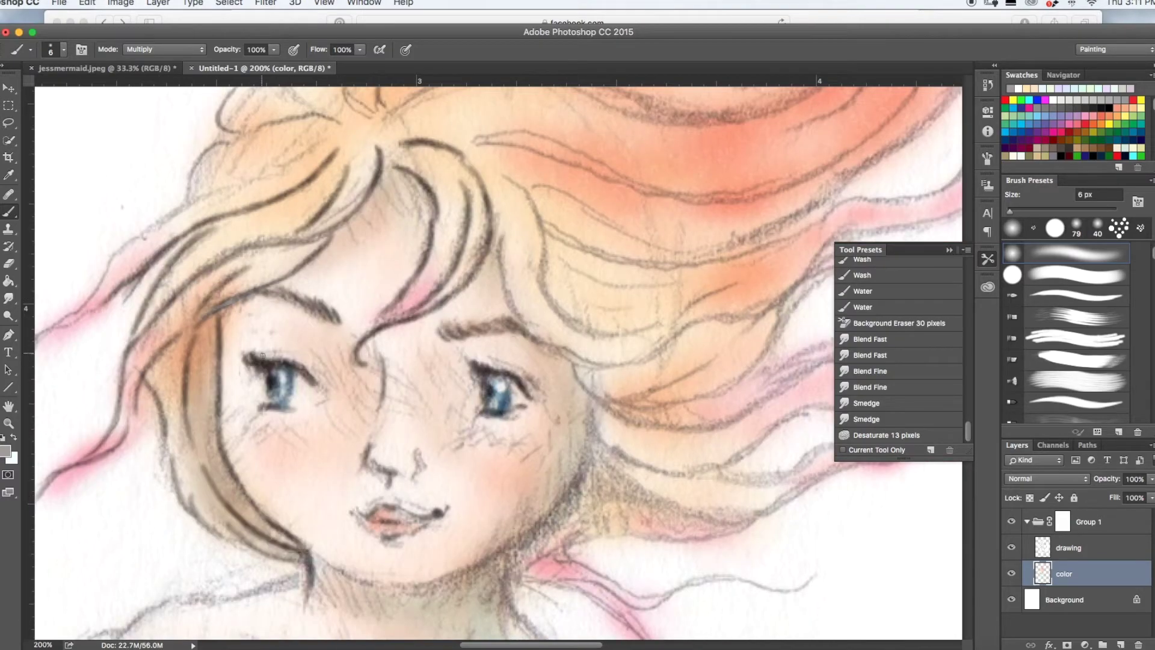
Darken the fringe strands and the locks meeting at the crown of the head with grey strokes
drag(259, 361, 325, 373)
drag(293, 158, 257, 216)
drag(408, 158, 123, 338)
drag(304, 153, 400, 132)
scroll(400, 132, up, 5)
drag(355, 258, 541, 162)
Retrace the orange hair strands sweeping upward from the crown in grey
drag(513, 203, 442, 323)
scroll(450, 314, up, 6)
drag(441, 287, 465, 352)
drag(531, 215, 595, 394)
drag(579, 220, 626, 385)
scroll(626, 385, right, 5)
drag(560, 266, 415, 394)
Outline both sides of the tall, wavy pink hair strands at the very top of the hair in grey
drag(607, 246, 518, 331)
scroll(519, 331, up, 5)
drag(504, 291, 462, 400)
drag(631, 135, 631, 466)
drag(613, 156, 553, 521)
scroll(746, 235, right, 4)
mouse_move(575, 130)
mouse_down()
mouse_move(533, 168)
mouse_move(399, 448)
mouse_up()
drag(481, 384, 390, 536)
drag(657, 113, 528, 305)
scroll(528, 306, up, 5)
drag(642, 135, 561, 326)
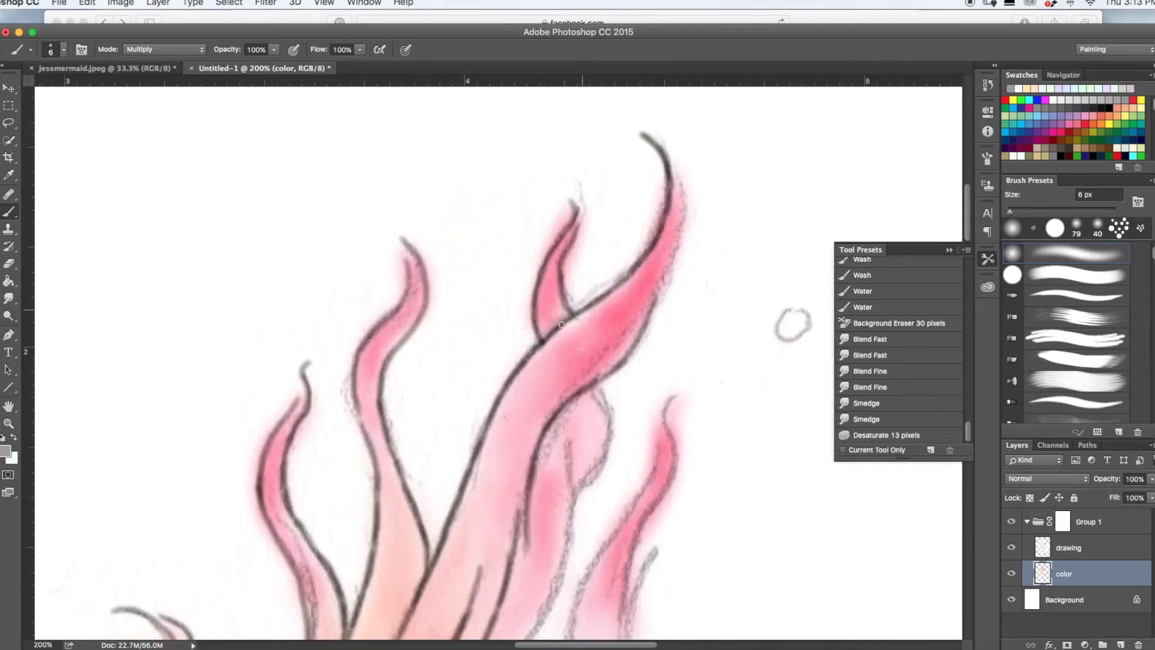
Retrace the outer edge of the tallest pink strand and outline the shorter pink strand beside it
drag(678, 175, 594, 357)
scroll(673, 475, down, 5)
drag(460, 484, 521, 307)
drag(521, 240, 462, 412)
drag(548, 409, 504, 471)
drag(656, 231, 597, 486)
drag(585, 495, 617, 620)
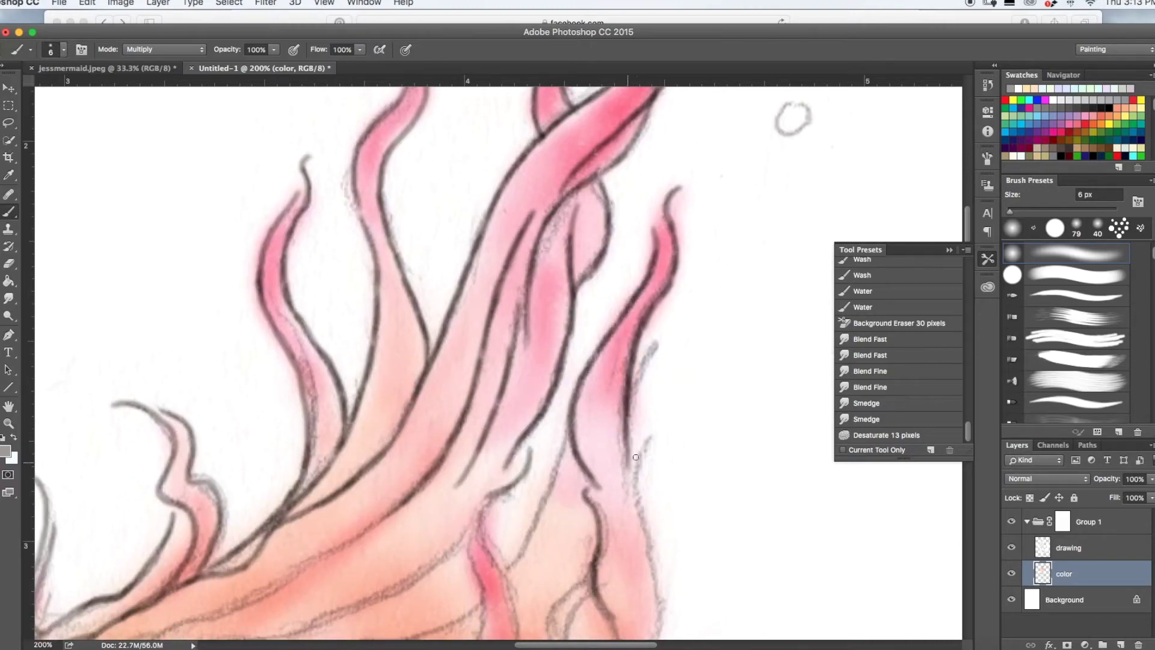
Retrace the strands below the pink tips, where they merge into the orange hair
drag(630, 469, 661, 620)
scroll(601, 482, down, 5)
drag(483, 337, 481, 536)
drag(472, 355, 248, 461)
drag(462, 504, 415, 535)
drag(590, 406, 440, 590)
Outline the long, curved locks within the orange hair mass above the face in grey
scroll(596, 551, down, 5)
drag(477, 241, 312, 301)
mouse_move(51, 383)
mouse_down()
mouse_move(204, 356)
mouse_move(476, 395)
mouse_up()
scroll(414, 500, down, 4)
scroll(414, 500, left, 4)
drag(373, 495, 556, 463)
drag(354, 394, 472, 468)
drag(392, 397, 766, 328)
drag(345, 331, 535, 395)
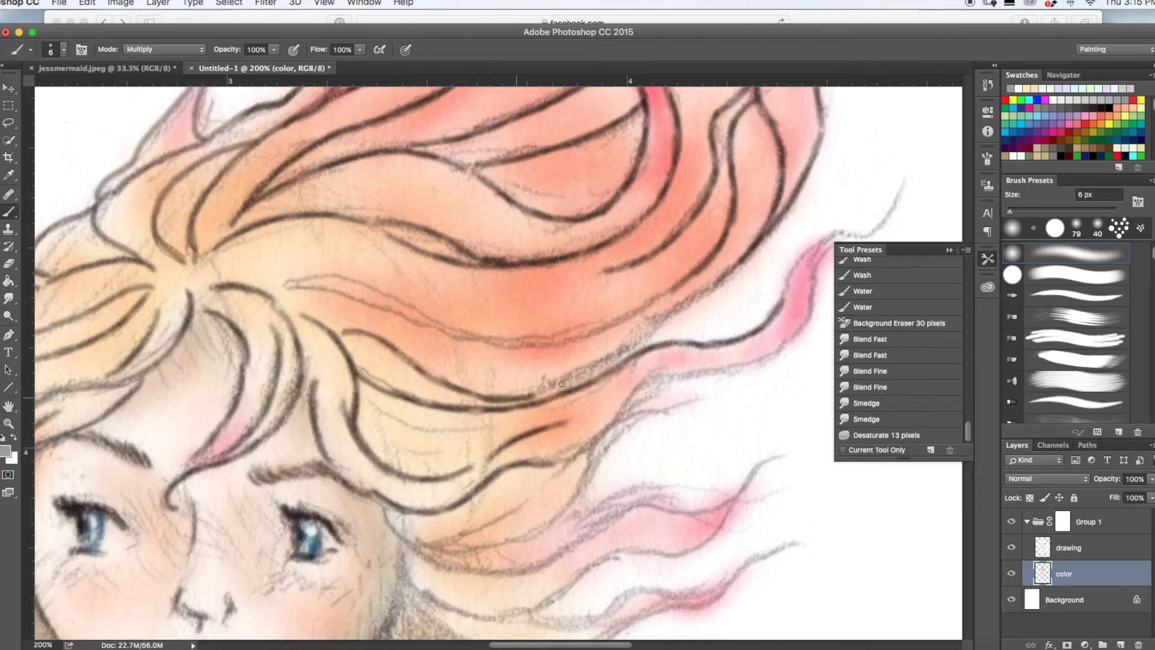
Retrace the orange locks and pink-tipped wisps that stream sideways from the head
scroll(626, 301, right, 5)
drag(620, 299, 746, 178)
drag(654, 282, 463, 412)
mouse_move(435, 444)
mouse_down()
mouse_move(409, 516)
mouse_move(530, 488)
mouse_up()
drag(224, 509, 269, 548)
drag(361, 573, 625, 456)
drag(572, 505, 383, 607)
drag(126, 285, 500, 300)
Outline the lower hair strands and pink wisps flowing out beside the cheek and neck
scroll(361, 361, down, 5)
scroll(361, 361, left, 5)
drag(370, 511, 382, 581)
mouse_move(267, 547)
mouse_down()
mouse_move(450, 362)
mouse_move(565, 433)
mouse_up()
drag(469, 421, 701, 423)
scroll(747, 340, right, 5)
drag(561, 425, 679, 362)
drag(437, 475, 247, 504)
drag(191, 539, 518, 531)
drag(232, 515, 311, 553)
Retrace the neck and both shoulder lines in grey
scroll(311, 553, down, 7)
drag(240, 292, 337, 394)
scroll(338, 373, left, 8)
drag(286, 277, 84, 359)
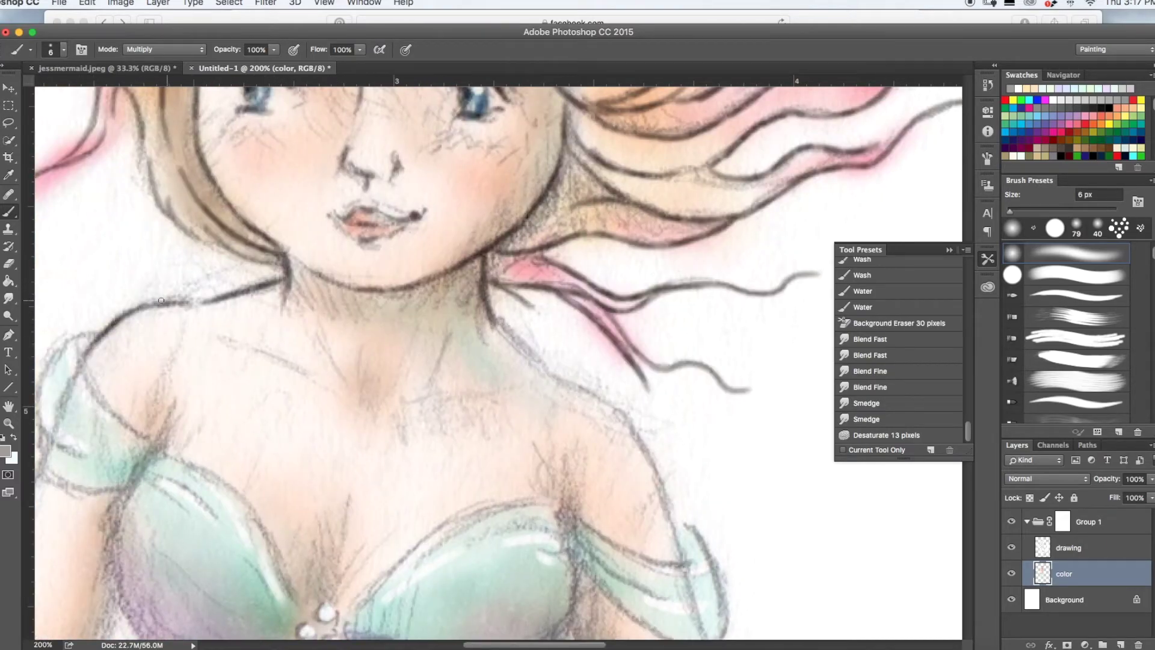
drag(503, 330, 635, 432)
Darken the collarbone and chest contour lines and the sleeve edges at the shoulder with short grey strokes
key(super+minus)
key(super+minus)
key(super+minus)
key(super+equal)
key(super+equal)
key(super+equal)
drag(210, 275, 245, 276)
drag(424, 275, 445, 278)
drag(318, 334, 361, 343)
drag(281, 438, 334, 456)
drag(197, 506, 255, 529)
Outline the cups of the top and the outer edge of the raised arm in grey
scroll(361, 385, down, 6)
drag(46, 331, 268, 596)
mouse_move(322, 596)
mouse_down()
mouse_move(502, 486)
mouse_move(525, 494)
mouse_up()
drag(544, 529, 533, 609)
scroll(533, 541, left, 7)
drag(259, 319, 292, 473)
scroll(291, 472, down, 8)
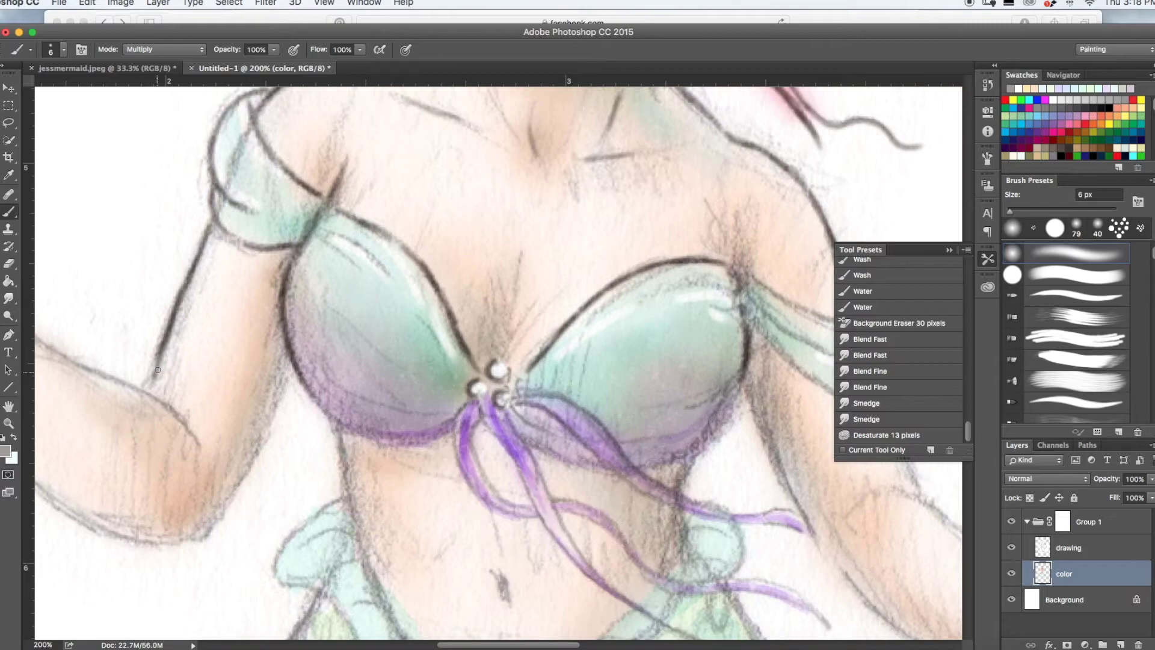
Retrace the inner edge of the raised arm and the purple ribbons hanging from the top
drag(289, 373, 195, 541)
mouse_move(316, 399)
mouse_down()
mouse_move(455, 420)
mouse_move(467, 476)
mouse_move(537, 517)
mouse_up()
drag(554, 501, 828, 627)
drag(517, 403, 613, 479)
scroll(612, 479, down, 3)
scroll(613, 479, right, 2)
drag(564, 389, 742, 438)
Outline the waist, the ruffled waistband and the hip edges of the tail in grey
drag(273, 336, 438, 635)
drag(595, 489, 462, 630)
drag(235, 433, 258, 493)
drag(265, 502, 354, 608)
scroll(354, 607, down, 4)
scroll(353, 608, right, 4)
drag(508, 374, 333, 520)
drag(489, 406, 748, 518)
drag(549, 371, 626, 606)
drag(132, 382, 61, 623)
Outline the lowered arm from the armpit to the wrist, including its hand and fingers
drag(546, 370, 575, 424)
drag(563, 155, 641, 324)
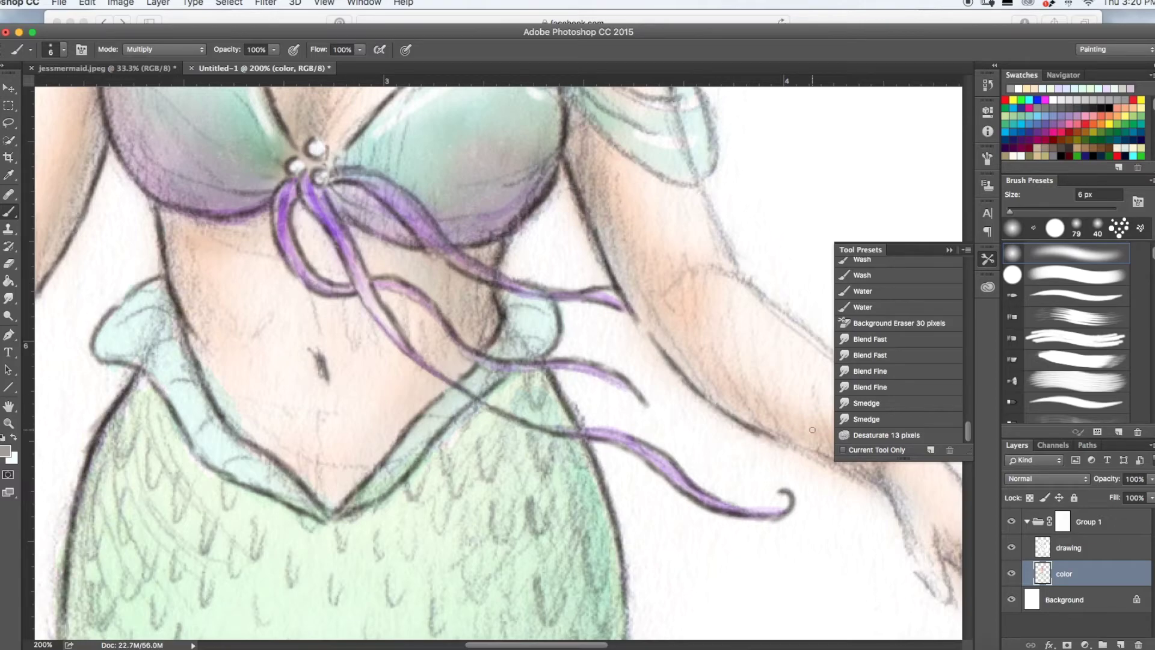
scroll(707, 400, up, 9)
scroll(708, 401, right, 7)
drag(349, 329, 495, 444)
scroll(494, 444, down, 6)
drag(374, 353, 602, 535)
scroll(586, 442, down, 4)
drag(558, 455, 606, 552)
drag(602, 400, 686, 576)
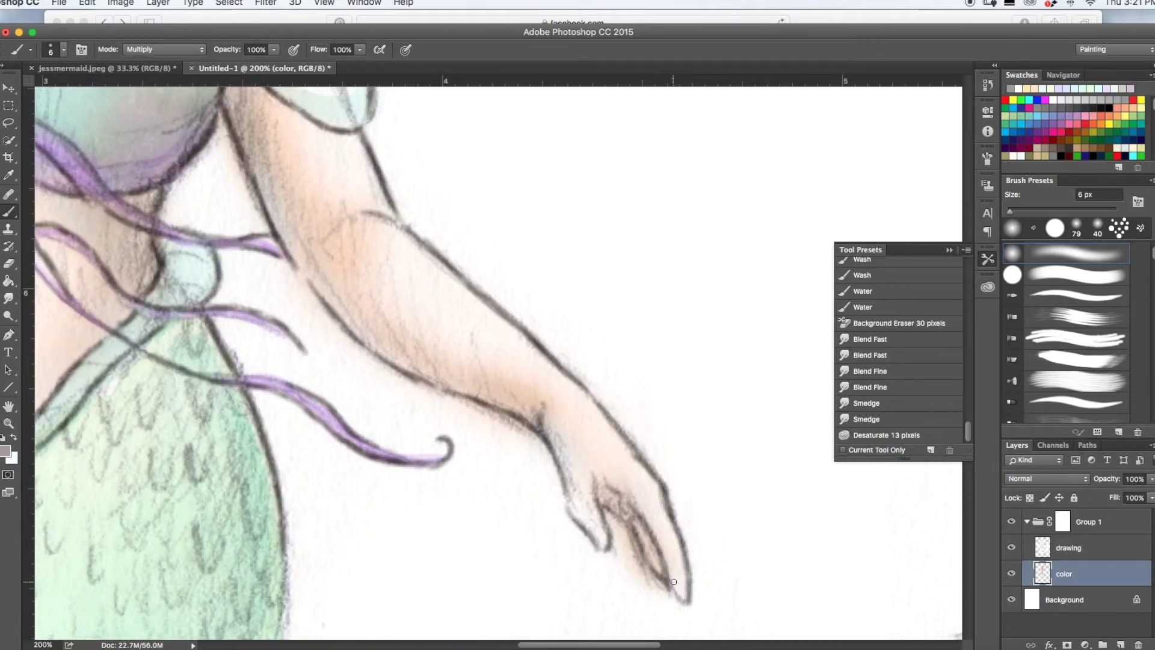
Retrace both long edges of the tail from the hips down to the purple bend
scroll(685, 577, down, 10)
scroll(686, 577, left, 14)
drag(724, 230, 653, 514)
drag(155, 243, 165, 446)
scroll(165, 447, down, 8)
drag(202, 356, 360, 625)
scroll(360, 625, down, 8)
drag(351, 364, 899, 555)
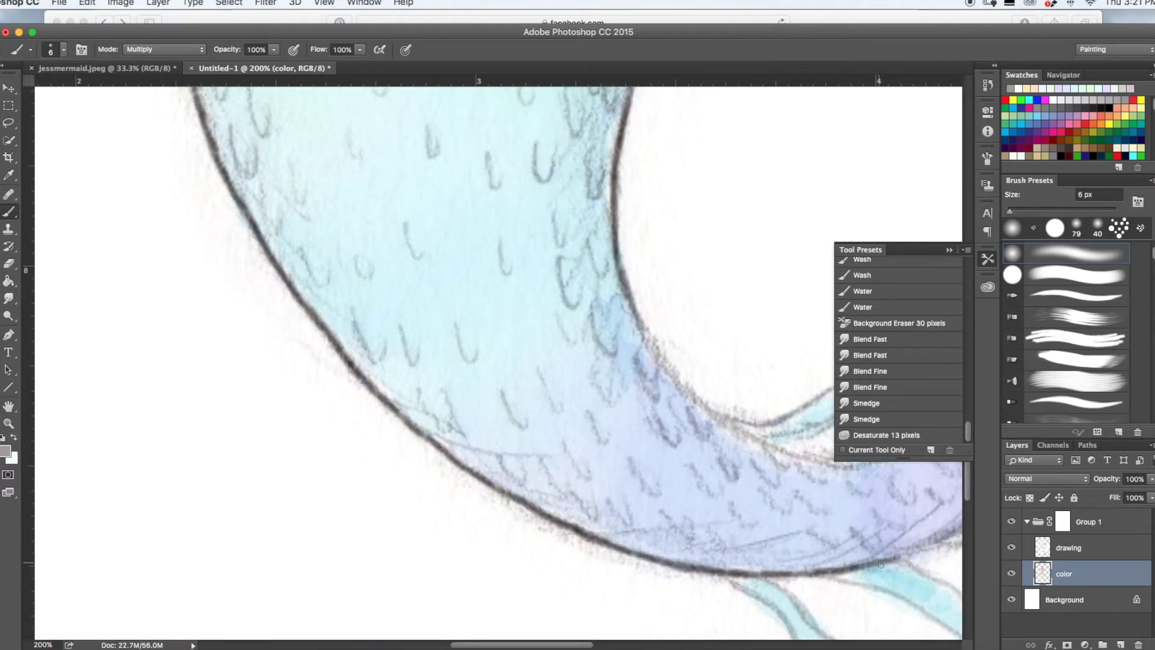
Outline the inner curve of the tail's bend and the small blue fins on both sides of it
scroll(899, 555, right, 9)
drag(355, 139, 488, 462)
drag(462, 447, 630, 396)
drag(559, 483, 704, 307)
drag(705, 307, 653, 473)
scroll(747, 355, down, 5)
drag(410, 456, 504, 534)
drag(499, 449, 614, 525)
mouse_move(545, 440)
mouse_down()
mouse_move(640, 550)
mouse_move(809, 261)
mouse_up()
Outline the upper tail fluke and darken the lines where it joins the tail
scroll(809, 262, up, 7)
scroll(809, 262, right, 8)
drag(328, 521, 787, 114)
drag(593, 465, 725, 395)
scroll(725, 395, up, 8)
drag(593, 316, 644, 156)
scroll(652, 412, down, 9)
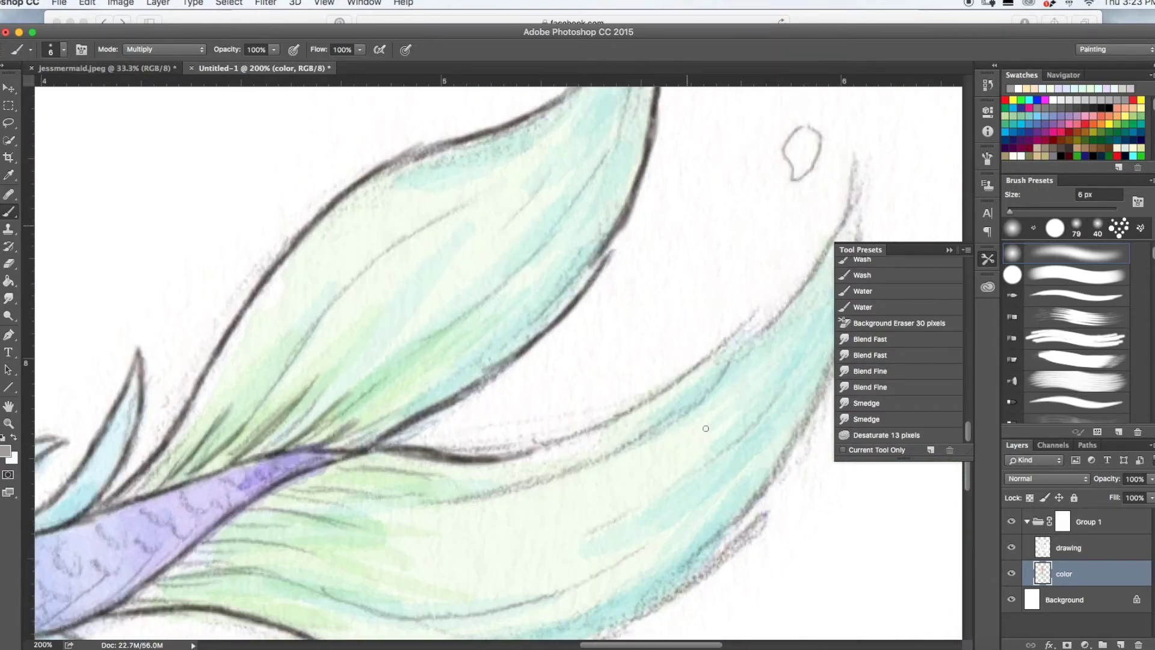
Outline the lower tail fluke up to its tip and zoom out to 50%
scroll(704, 421, right, 6)
drag(223, 409, 599, 278)
drag(698, 255, 552, 503)
scroll(457, 593, down, 7)
drag(337, 387, 388, 372)
drag(120, 262, 199, 270)
scroll(199, 270, left, 5)
key(super+minus)
key(super+minus)
key(super+minus)
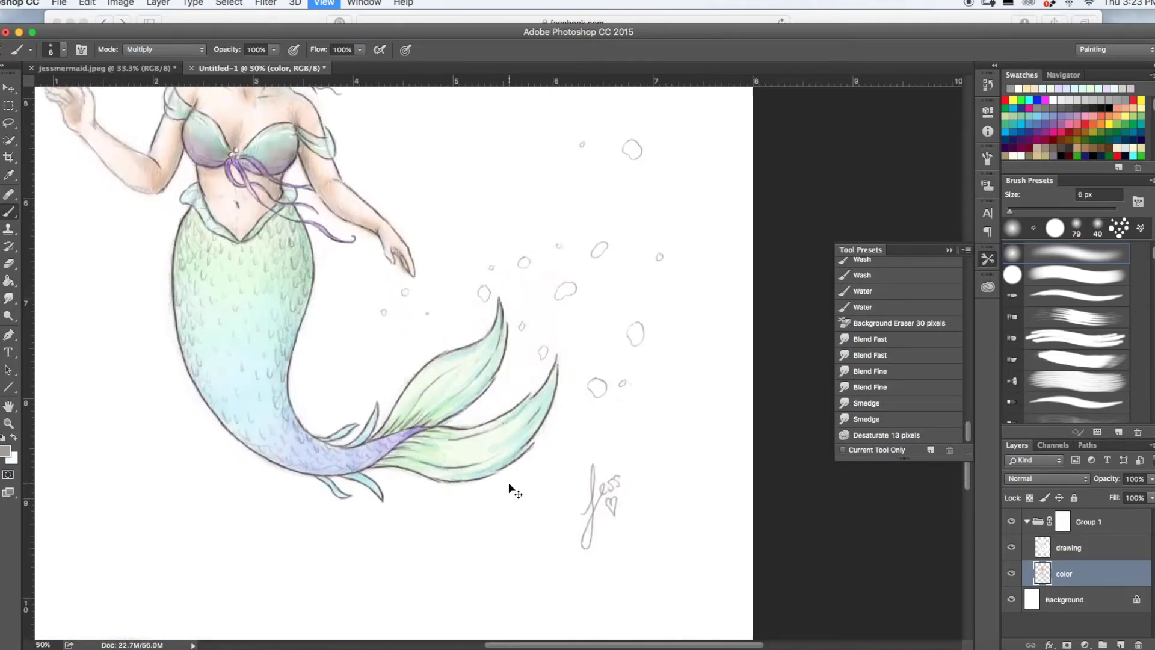
Retrace both edges of the raised forearm from the wrist down to the elbow with the 6 px grey brush
scroll(508, 489, up, 6)
key(super+equal)
key(super+equal)
key(super+equal)
drag(213, 217, 280, 294)
mouse_move(283, 297)
mouse_down()
mouse_move(556, 538)
mouse_move(580, 540)
mouse_up()
drag(343, 244, 517, 377)
Outline the fingers and palm of the raised hand beneath the seahorse
scroll(517, 378, up, 7)
drag(290, 303, 343, 451)
mouse_move(147, 322)
mouse_down()
mouse_move(233, 384)
mouse_move(260, 382)
mouse_up()
drag(183, 303, 302, 363)
Outline the seahorse's body, back fin and curled tail on the color layer
scroll(300, 505, up, 3)
drag(294, 483, 282, 520)
drag(171, 309, 148, 323)
drag(161, 206, 224, 241)
drag(136, 313, 276, 373)
drag(190, 129, 185, 189)
mouse_move(250, 148)
mouse_down()
mouse_move(305, 259)
mouse_move(174, 323)
mouse_move(168, 354)
mouse_up()
Draw the seahorse's jaw line and eye, and darken the curved ridge lines along its neck and back
scroll(289, 346, up, 6)
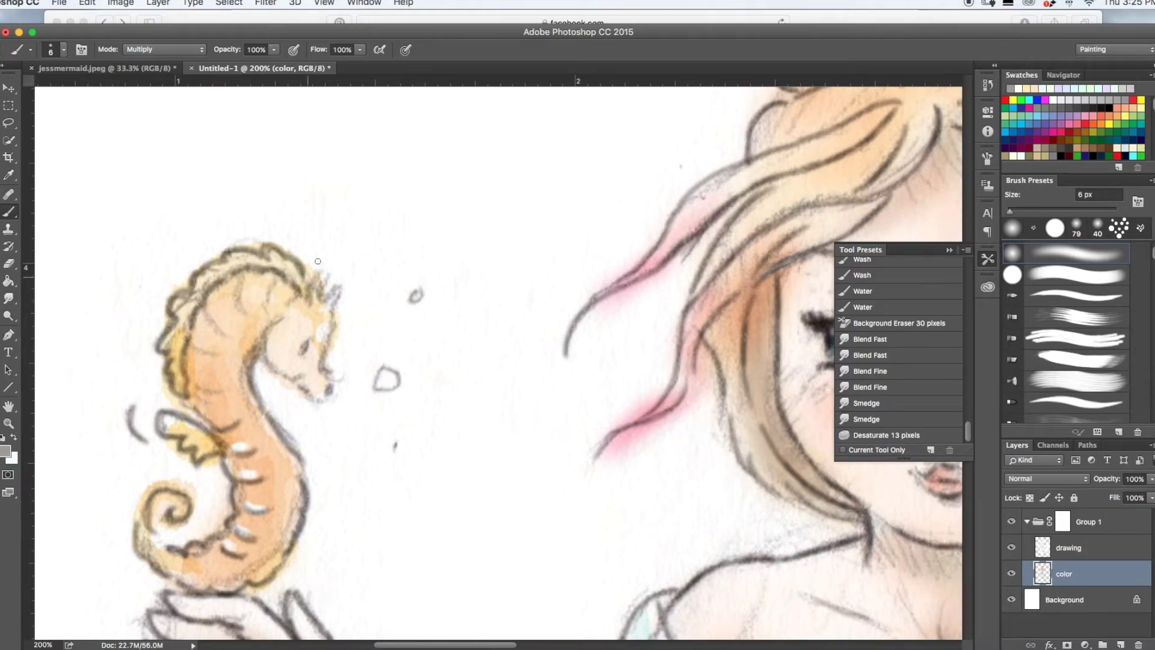
mouse_move(280, 320)
mouse_down()
mouse_move(271, 335)
mouse_move(278, 375)
mouse_move(321, 373)
mouse_up()
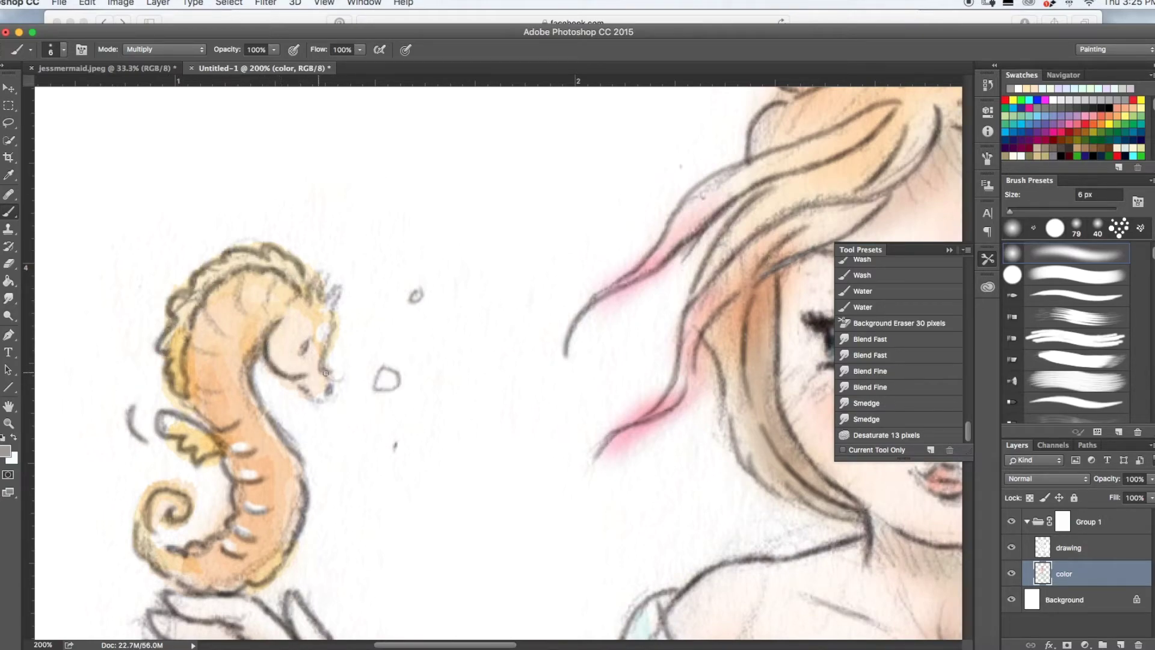
click(305, 347)
drag(191, 383, 223, 391)
drag(189, 335, 218, 354)
drag(207, 299, 223, 333)
drag(242, 272, 233, 308)
drag(281, 278, 269, 309)
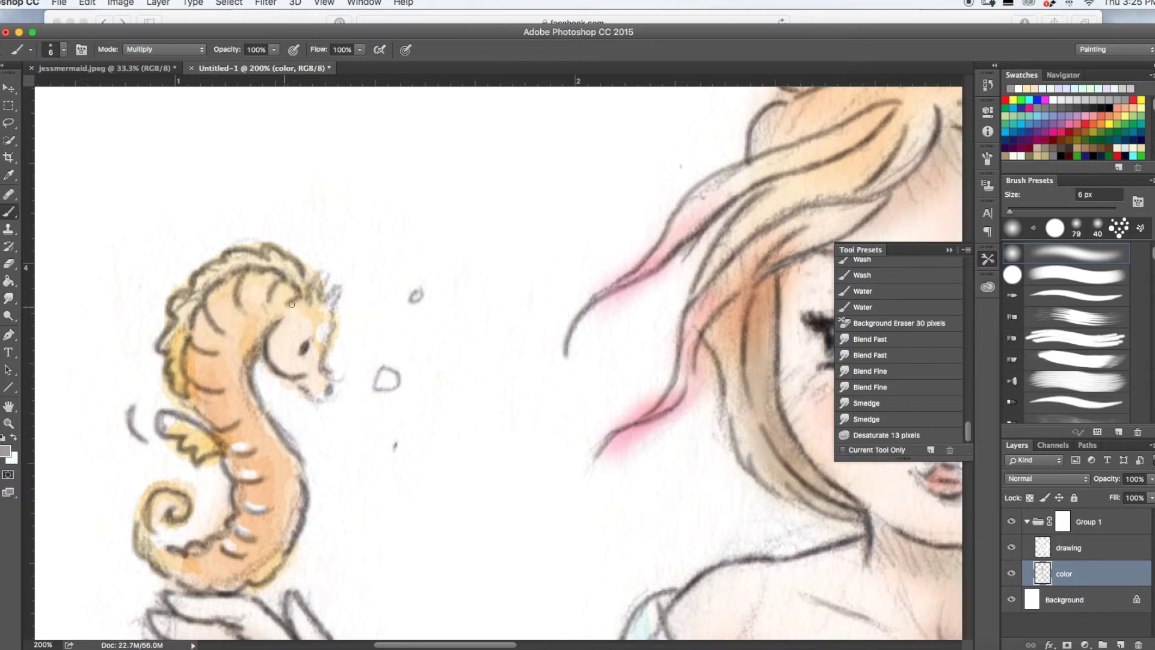
Outline the seahorse's head spikes and snout, the bubble beside it, and touch up the front of its neck
mouse_move(315, 273)
mouse_down()
mouse_move(310, 300)
mouse_move(341, 289)
mouse_move(332, 314)
mouse_up()
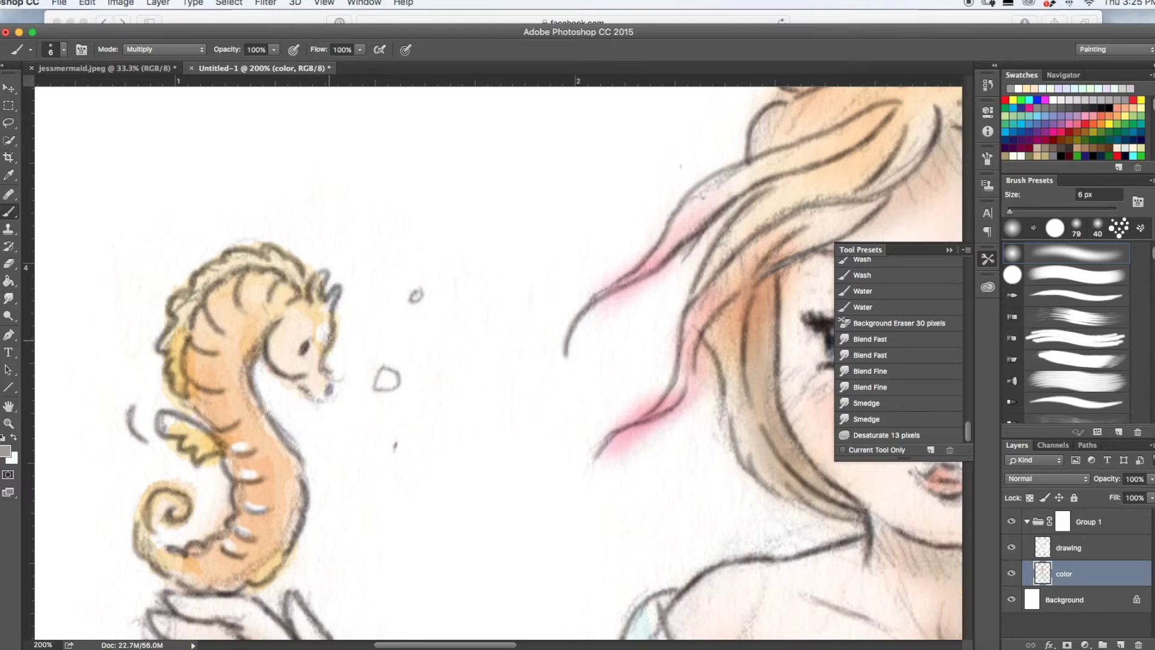
mouse_move(332, 337)
mouse_down()
mouse_move(325, 391)
mouse_move(300, 387)
mouse_move(337, 393)
mouse_up()
drag(380, 370, 401, 383)
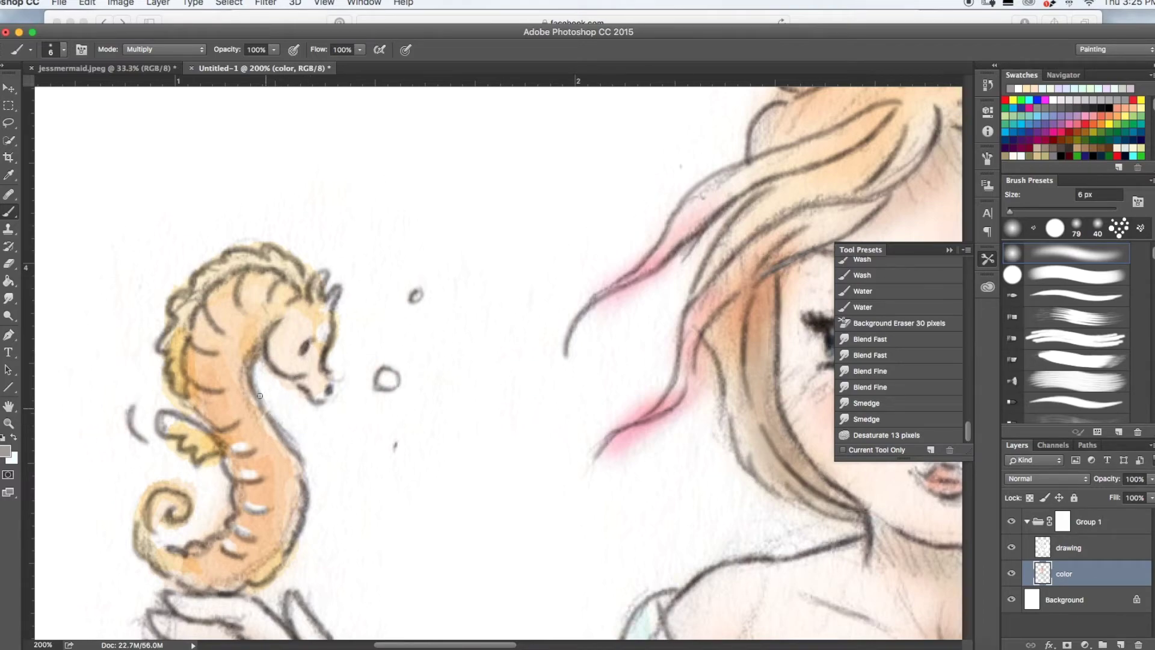
drag(260, 351, 261, 356)
drag(264, 346, 258, 355)
Examine the whole mermaid illustration at 33.3% zoom, from the hair to the tail and signature
key(super+minus)
key(super+minus)
key(super+minus)
key(super+minus)
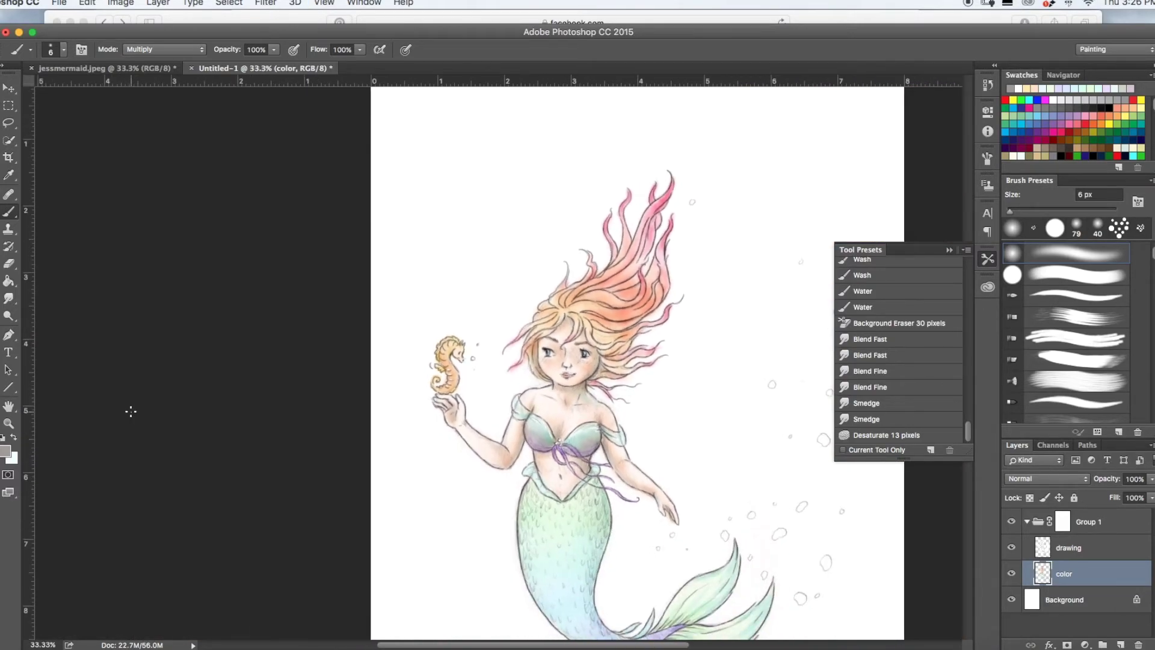
scroll(134, 416, down, 5)
scroll(134, 417, right, 4)
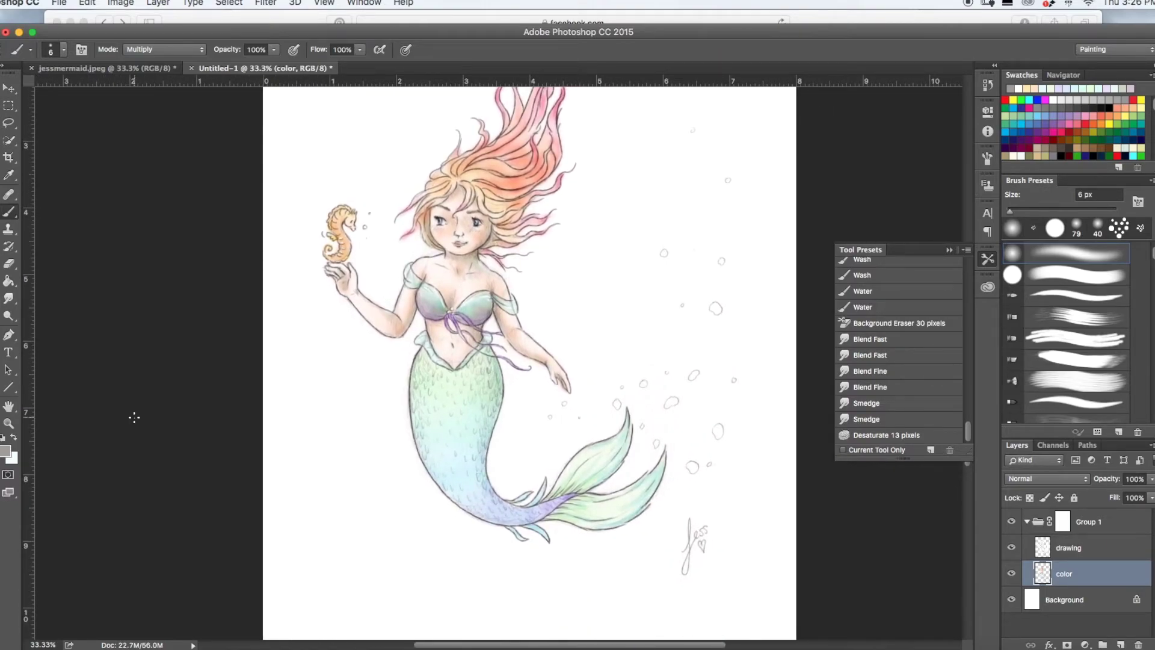
scroll(134, 417, up, 3)
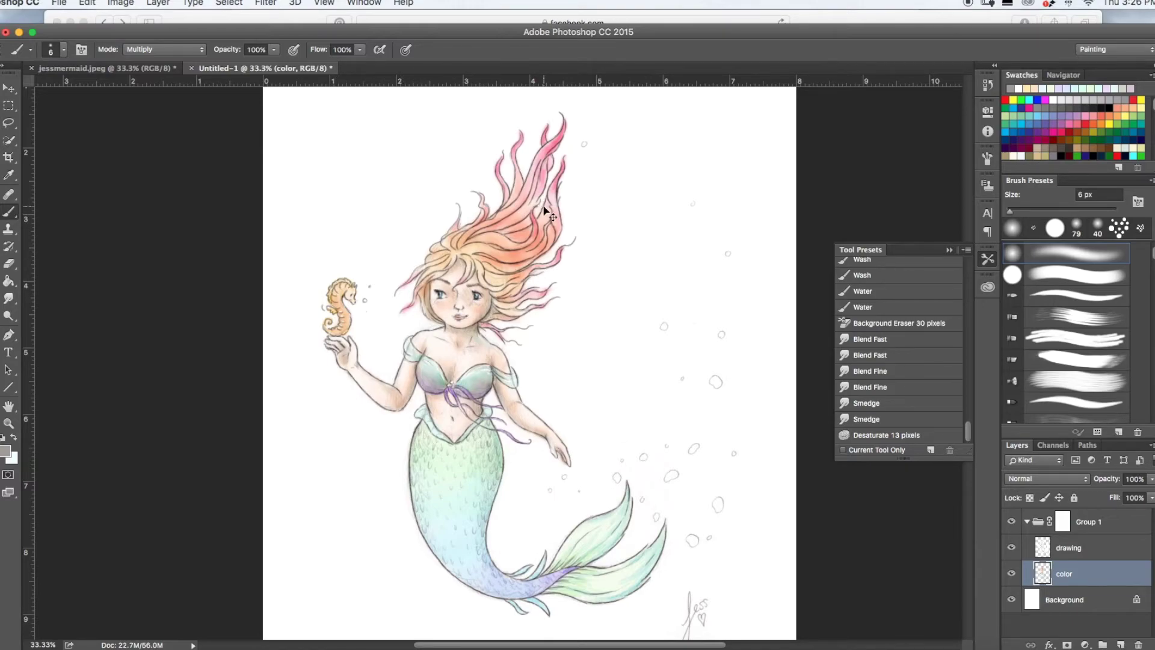
Erase the stray sketch lines around the nose bridge and beside the eye on the drawing layer with a 25 px eraser
key(super+equal)
scroll(543, 206, up, 5)
scroll(544, 206, left, 4)
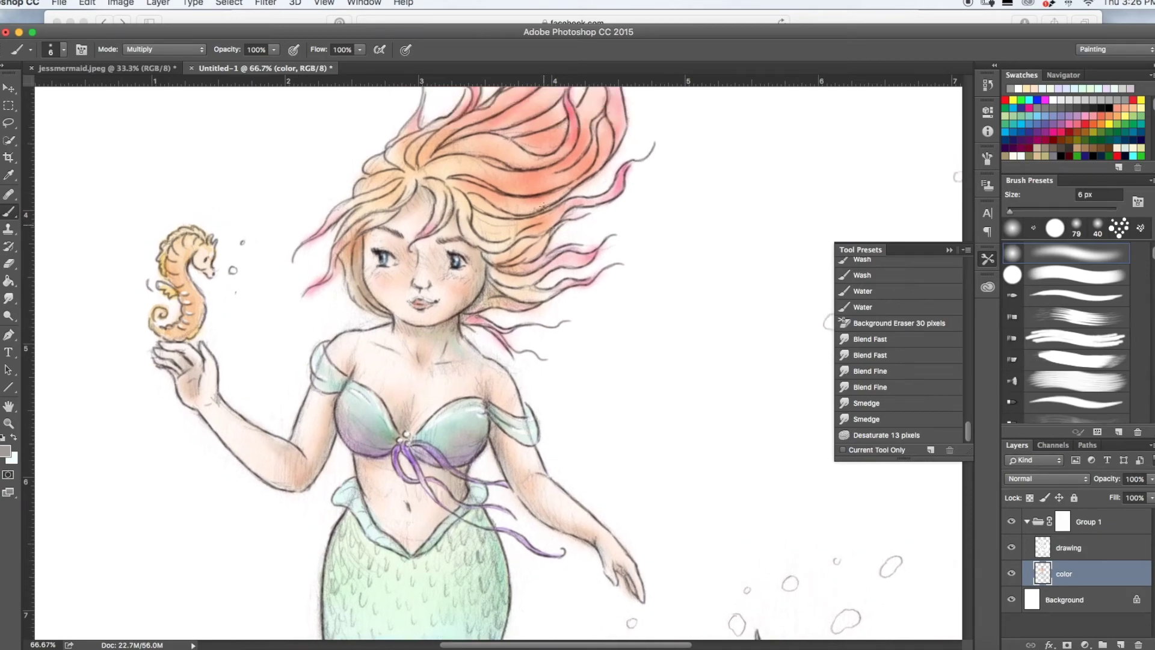
key(super+equal)
key(super+equal)
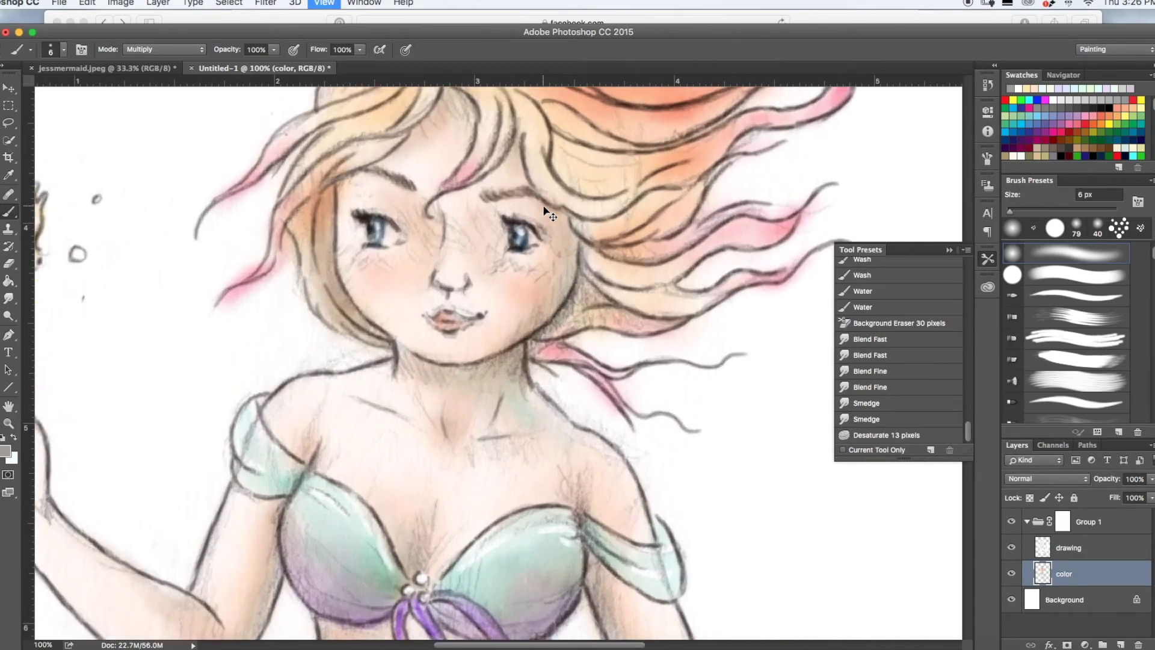
scroll(544, 206, up, 5)
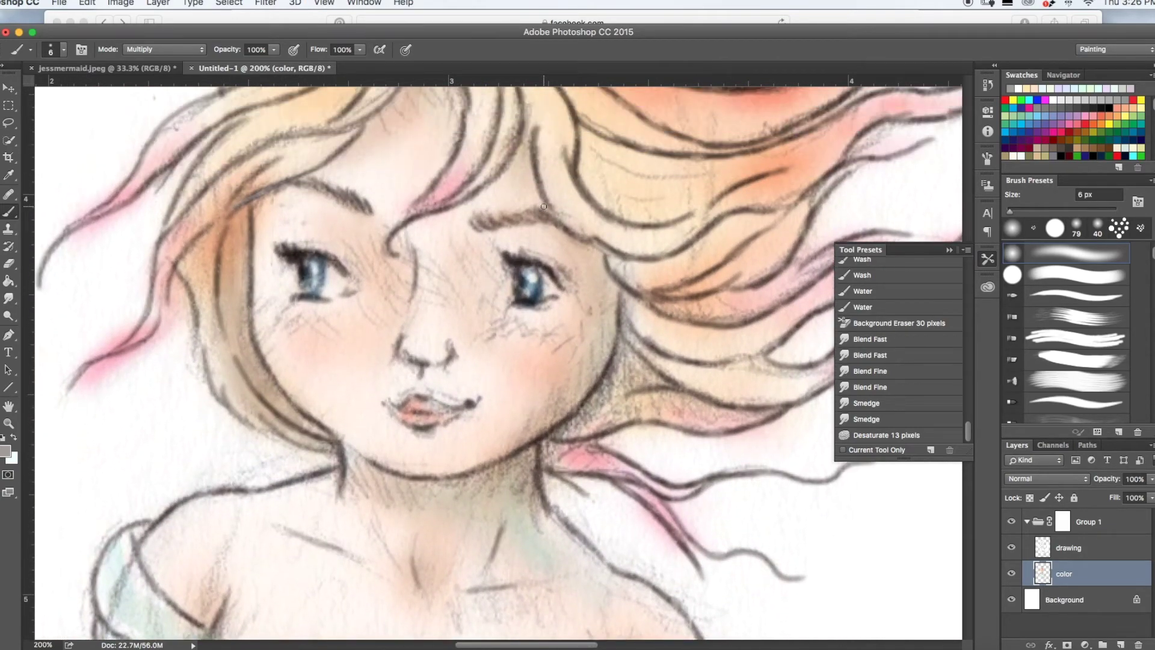
click(1110, 560)
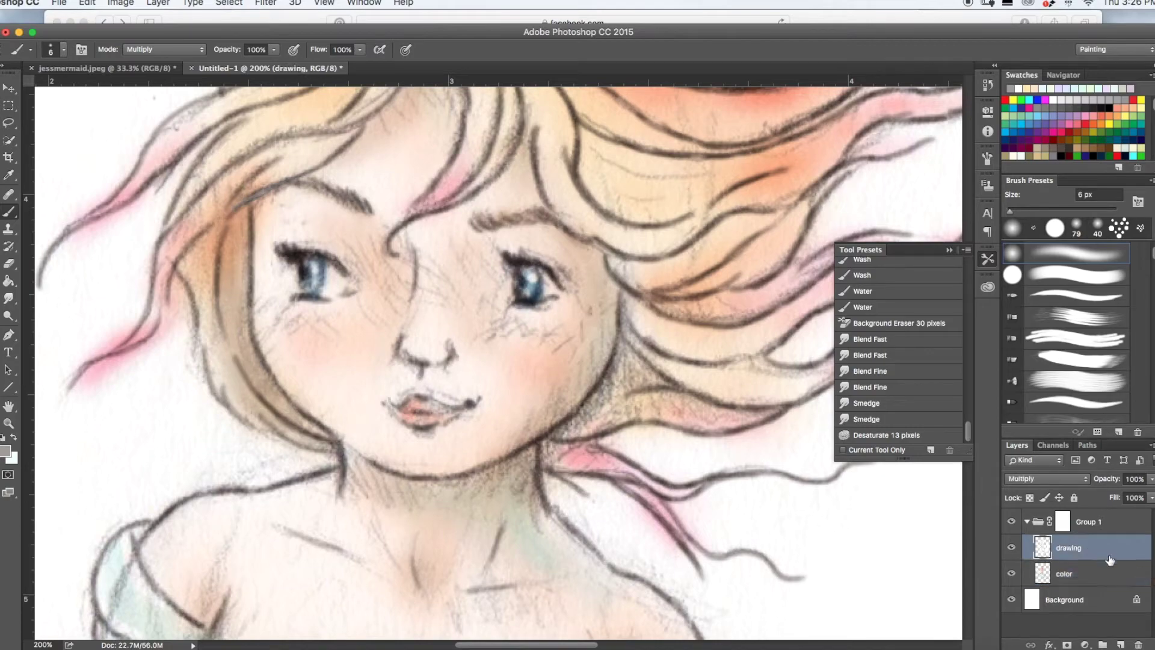
click(8, 263)
click(51, 50)
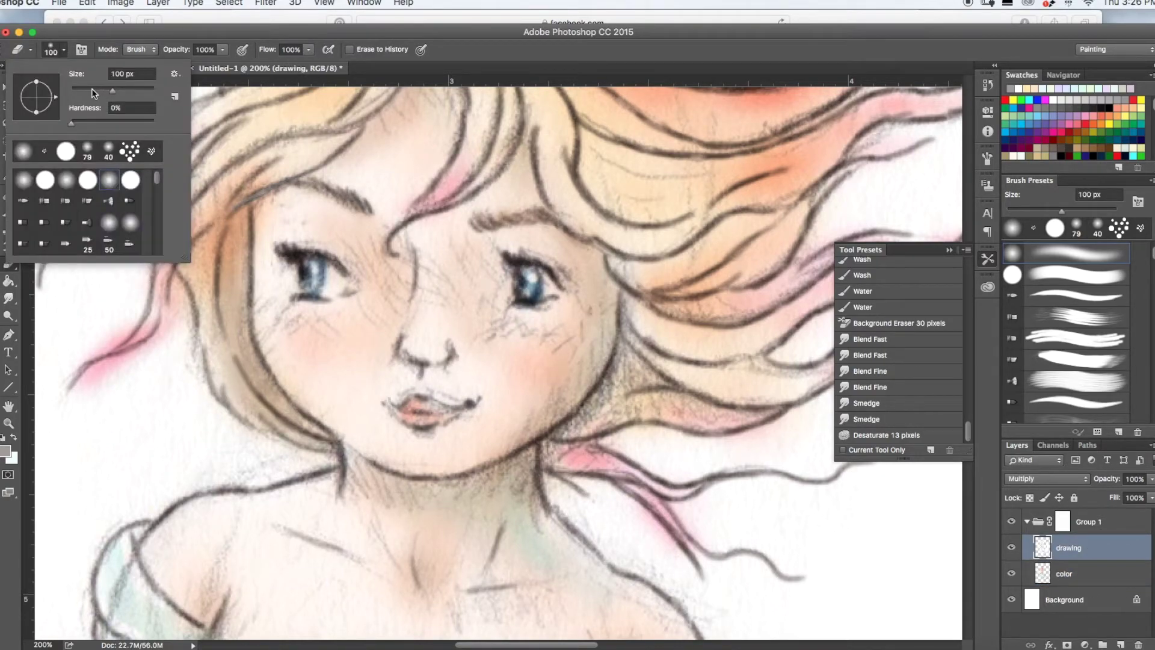
click(92, 89)
click(82, 90)
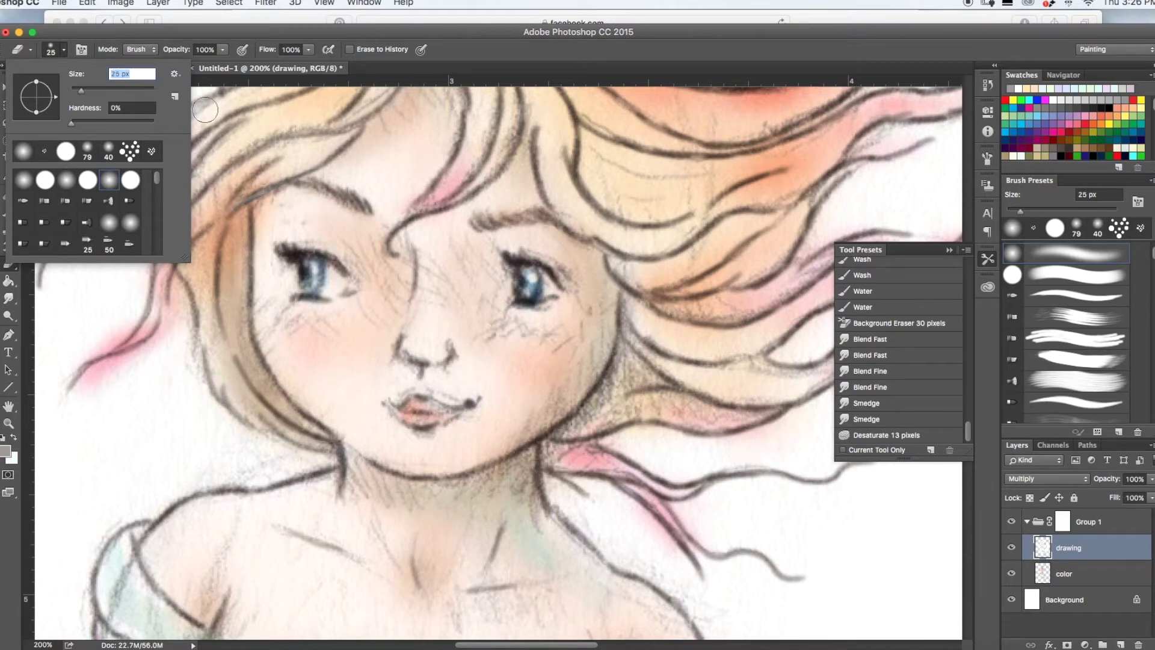
mouse_move(440, 268)
mouse_down()
mouse_move(425, 318)
mouse_move(446, 284)
mouse_up()
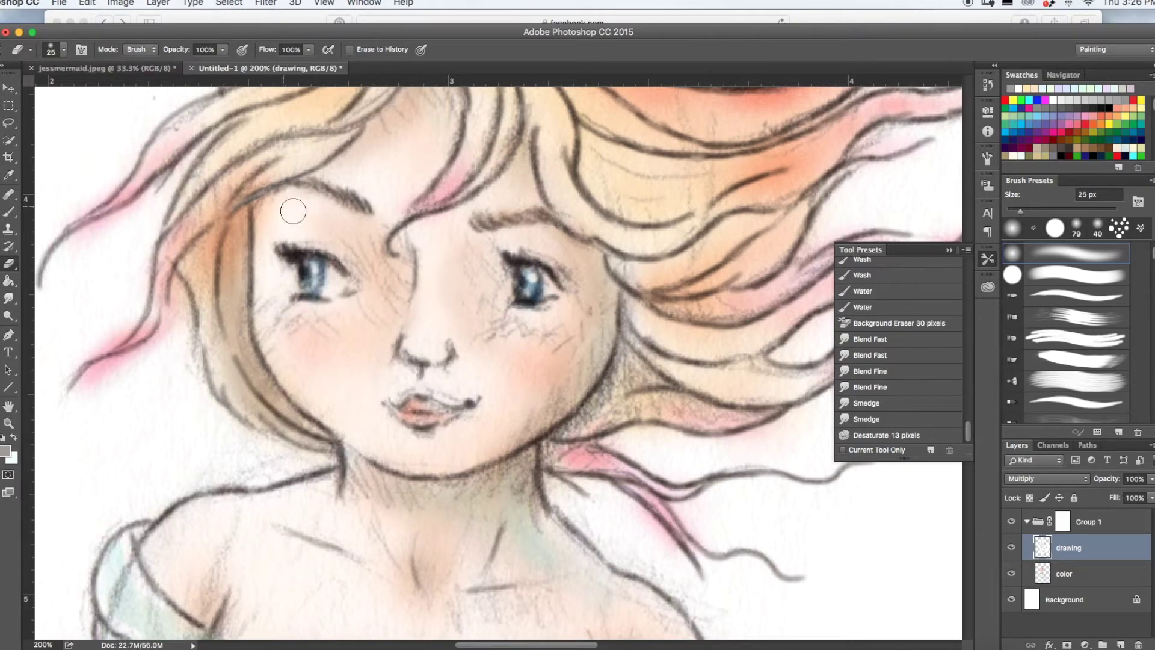
drag(490, 246, 495, 241)
Reduce the eraser to 14 px and clean the pencil marks beside the inner eye, the nose and above the lips
click(62, 49)
drag(80, 88, 78, 92)
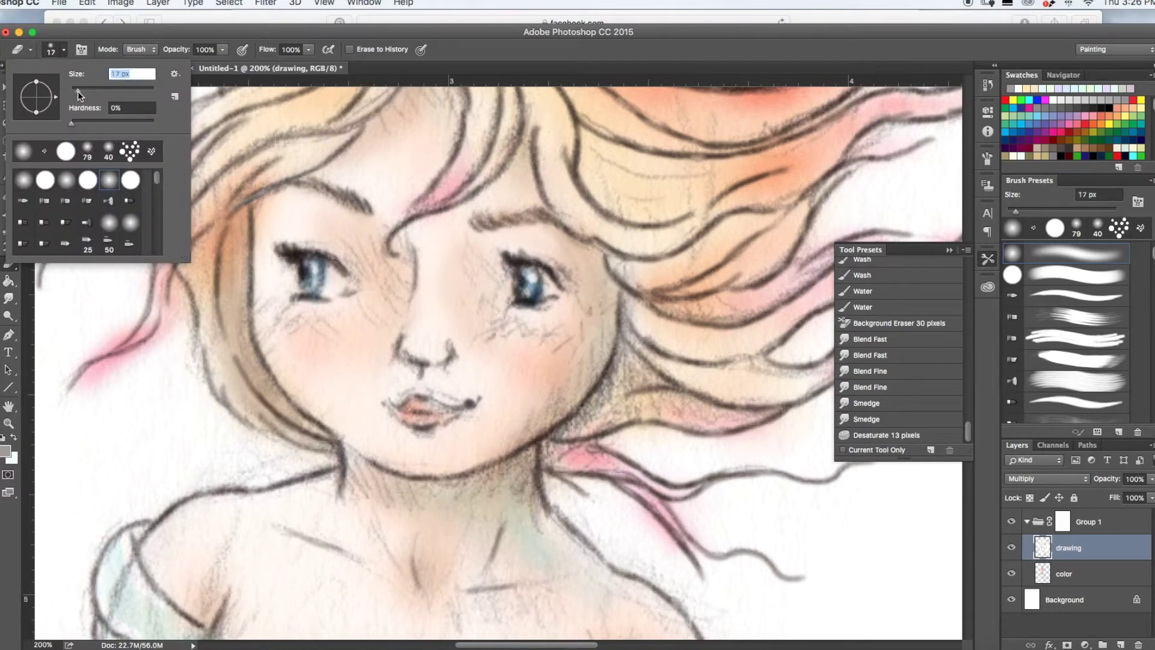
click(335, 283)
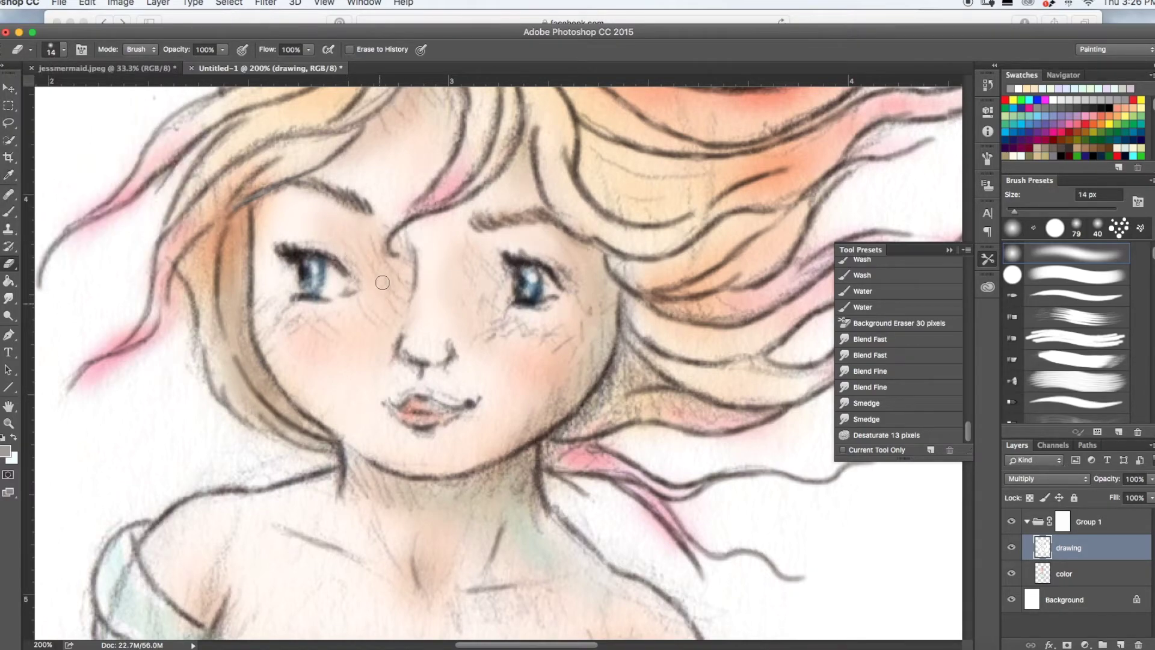
drag(406, 348, 456, 395)
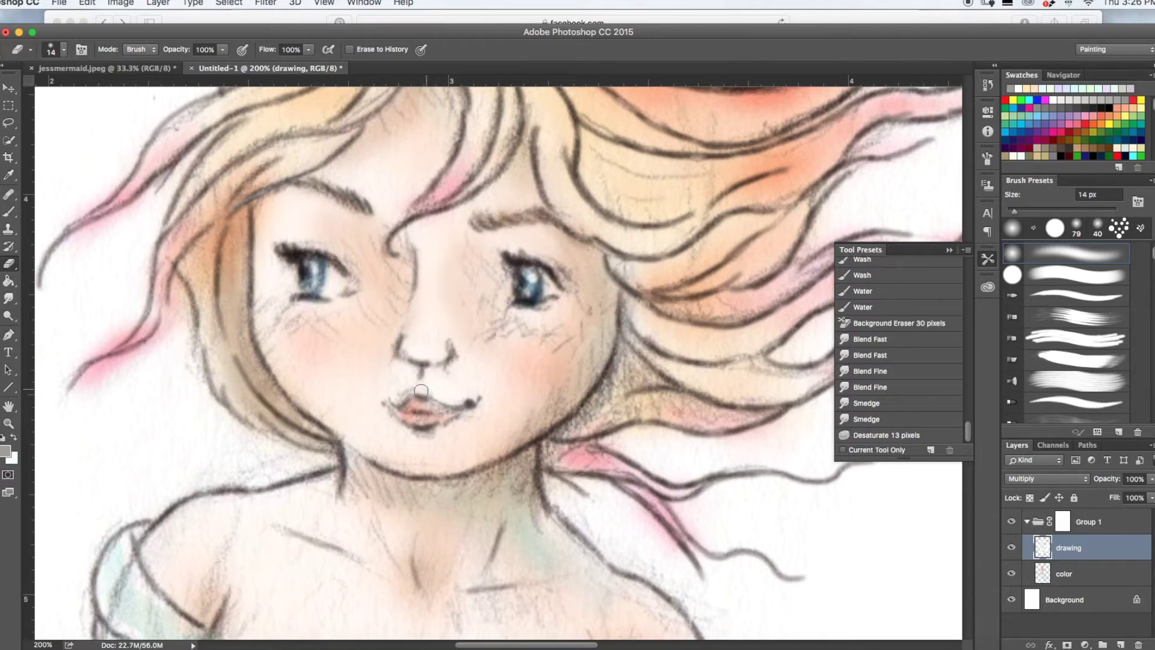
Erase the remaining stray pencil marks around the lips, the shoulder strap and both shoulders
scroll(364, 290, up, 5)
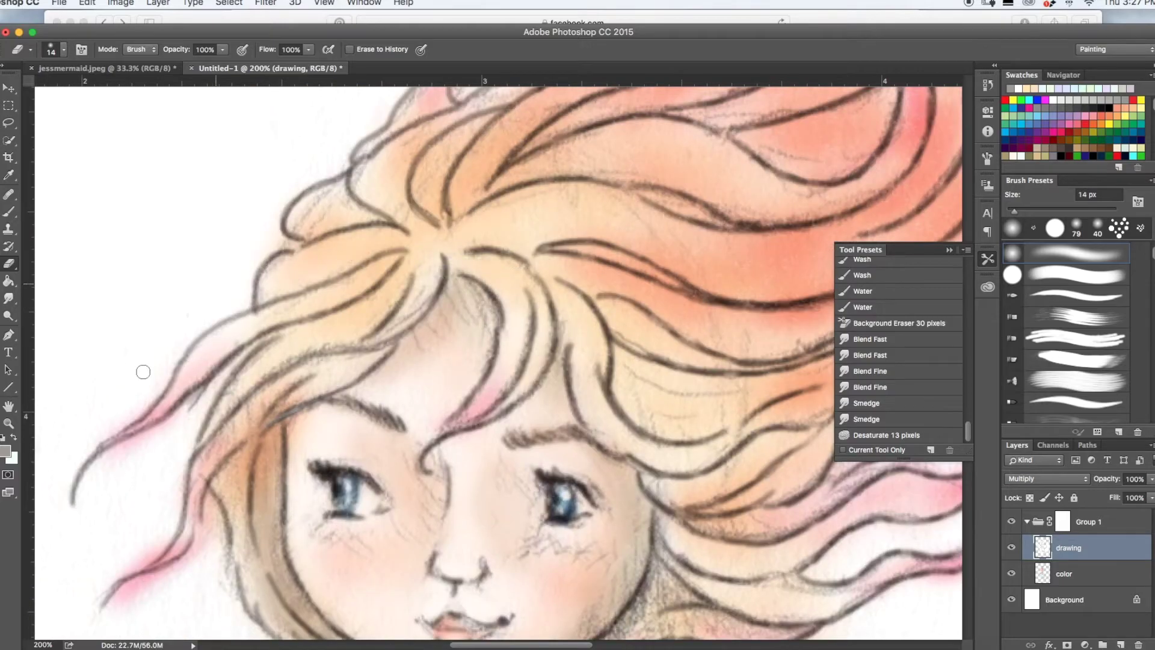
scroll(508, 526, down, 6)
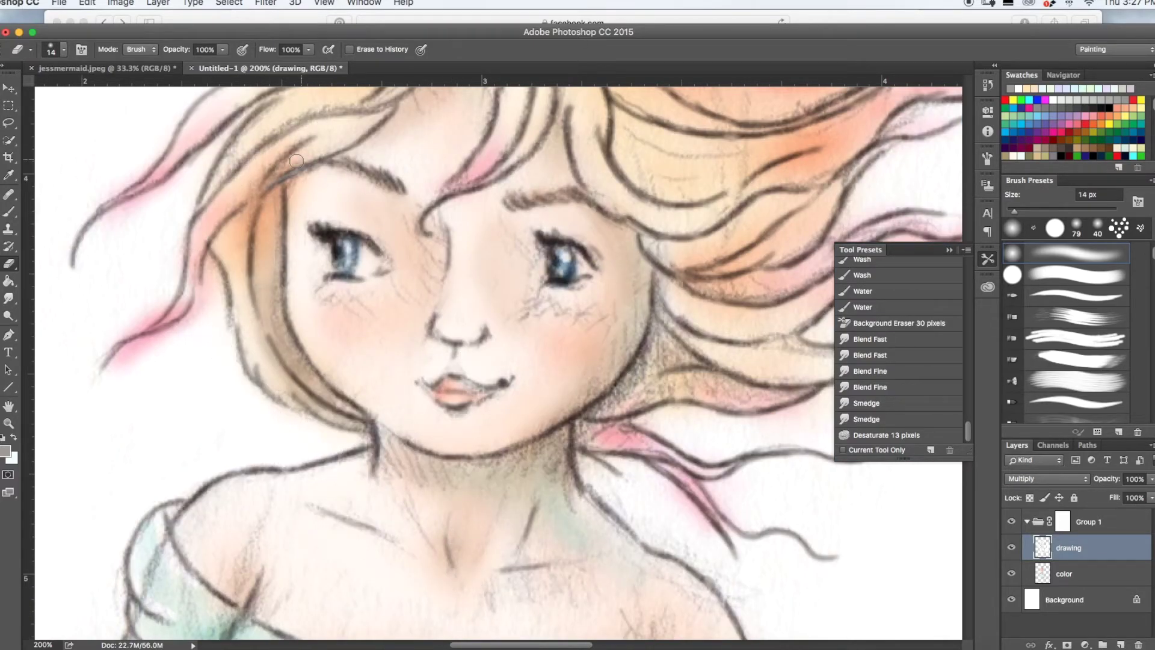
scroll(311, 436, up, 5)
scroll(476, 141, down, 6)
drag(498, 355, 466, 370)
drag(209, 466, 182, 510)
drag(268, 451, 238, 528)
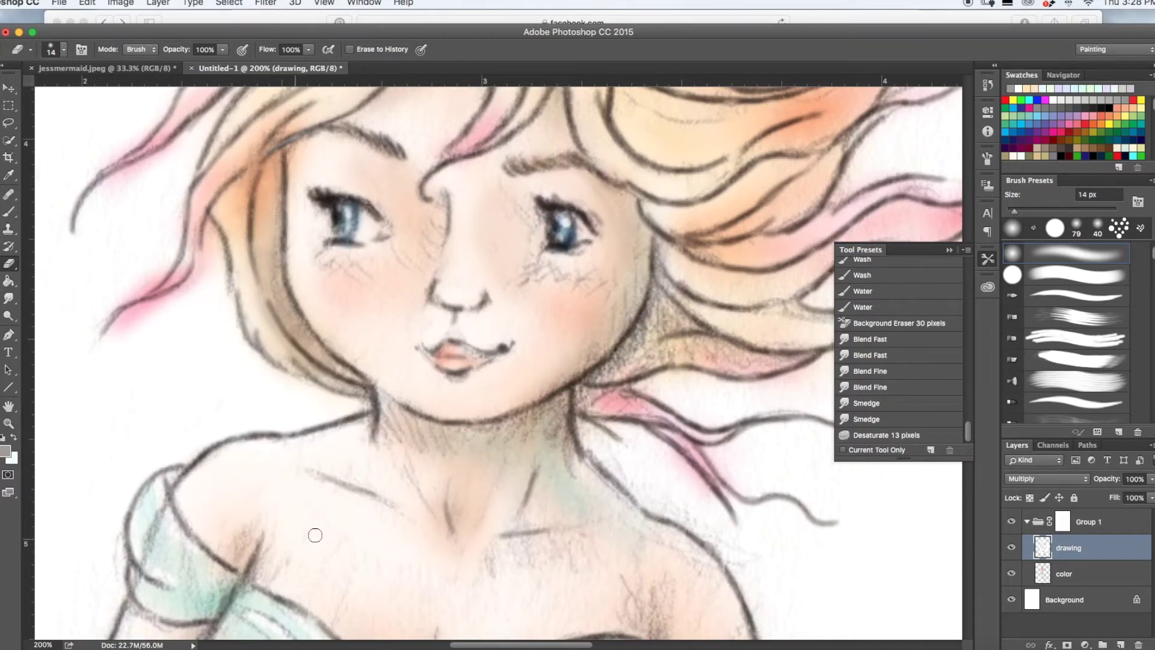
scroll(563, 313, down, 5)
drag(635, 343, 701, 397)
Lighten the sketch marks around the waist and the lowered hand with a 44 px eraser at 53% opacity
key(super+minus)
key(super+minus)
key(bracketright)
key(bracketright)
key(bracketright)
click(223, 50)
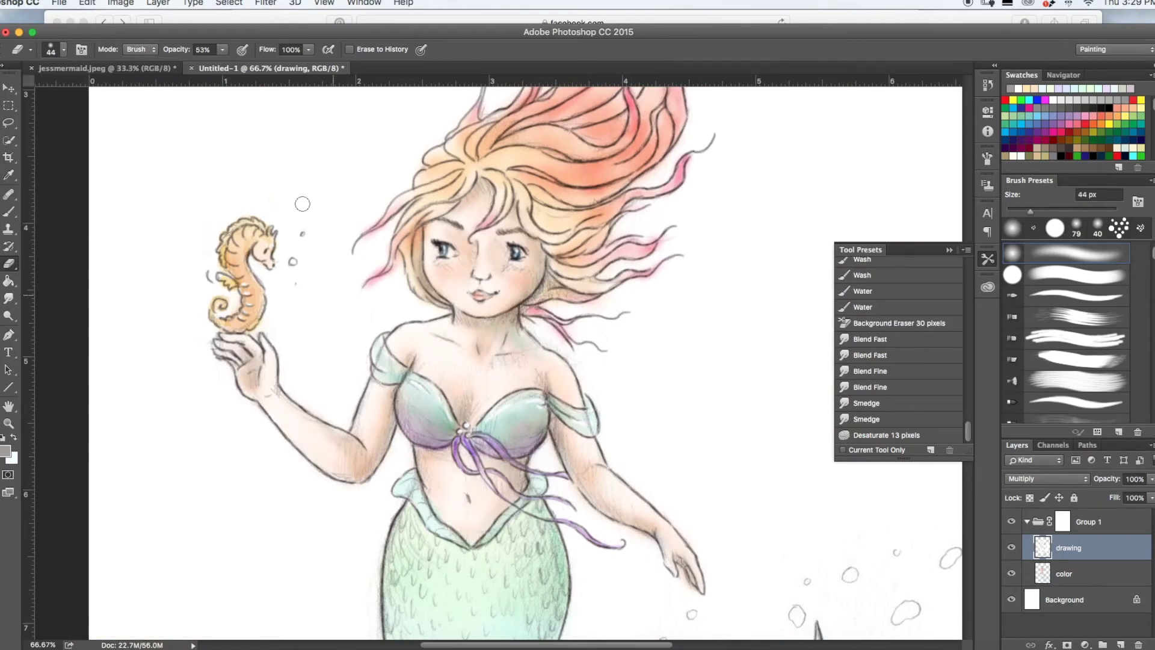
scroll(732, 135, up, 3)
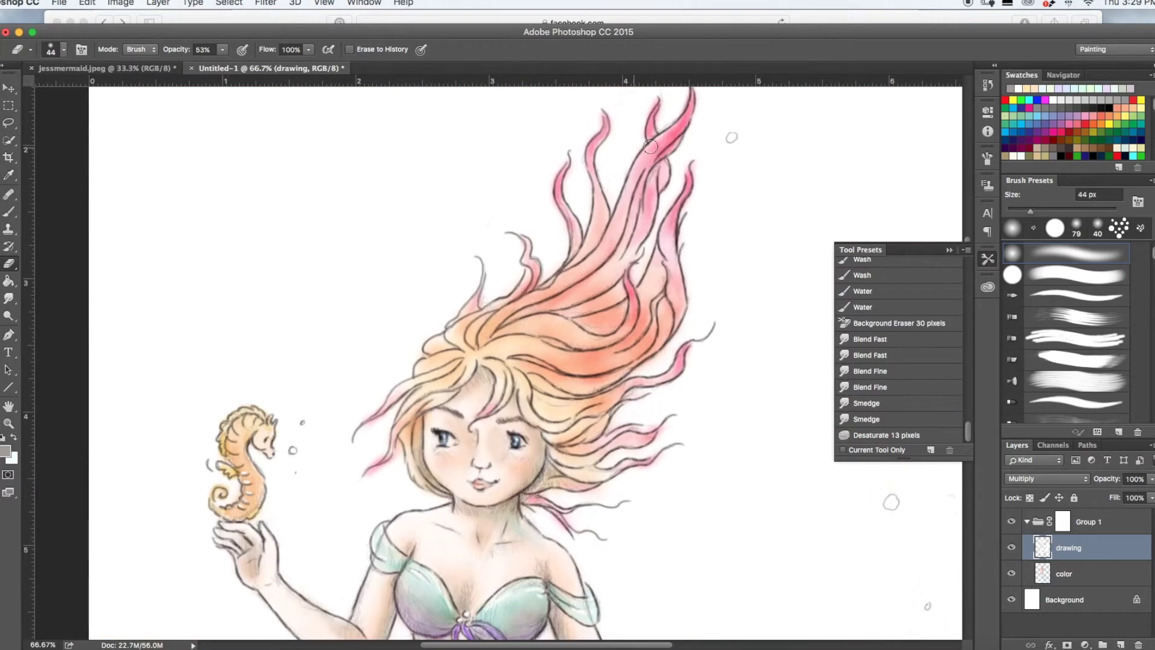
scroll(690, 425, down, 7)
drag(439, 513, 450, 530)
drag(397, 244, 383, 266)
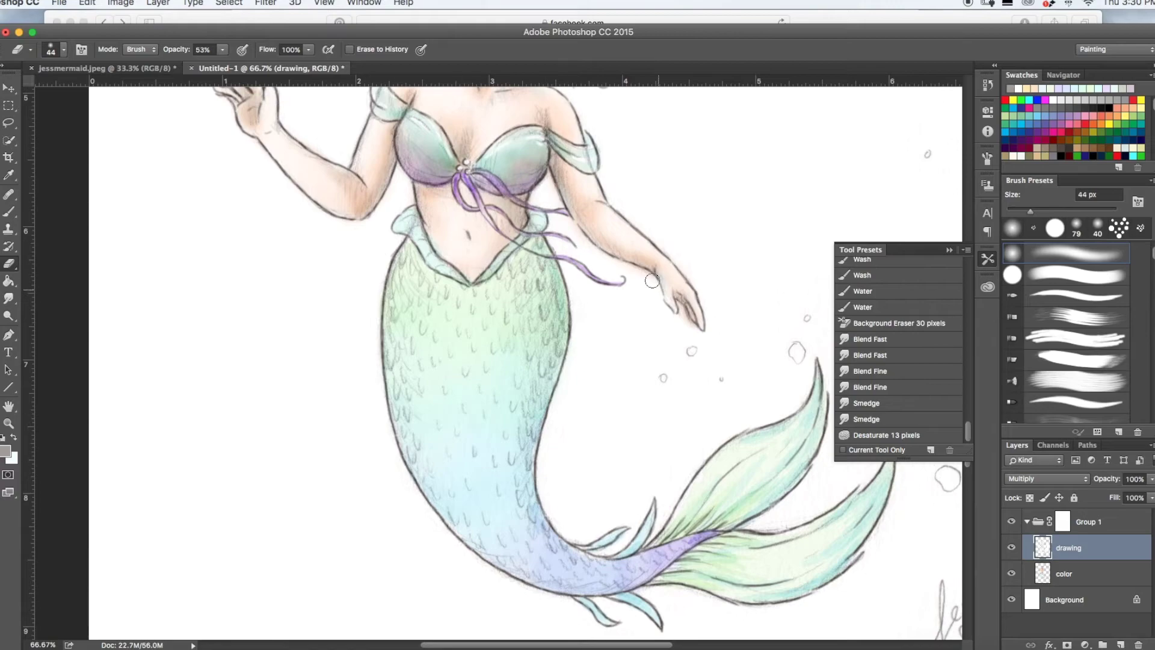
drag(678, 268, 698, 315)
Clean up stray marks around the figure on the color layer with a smaller eraser at 100% opacity
scroll(562, 407, down, 4)
scroll(561, 301, up, 10)
scroll(293, 343, down, 3)
scroll(283, 489, down, 3)
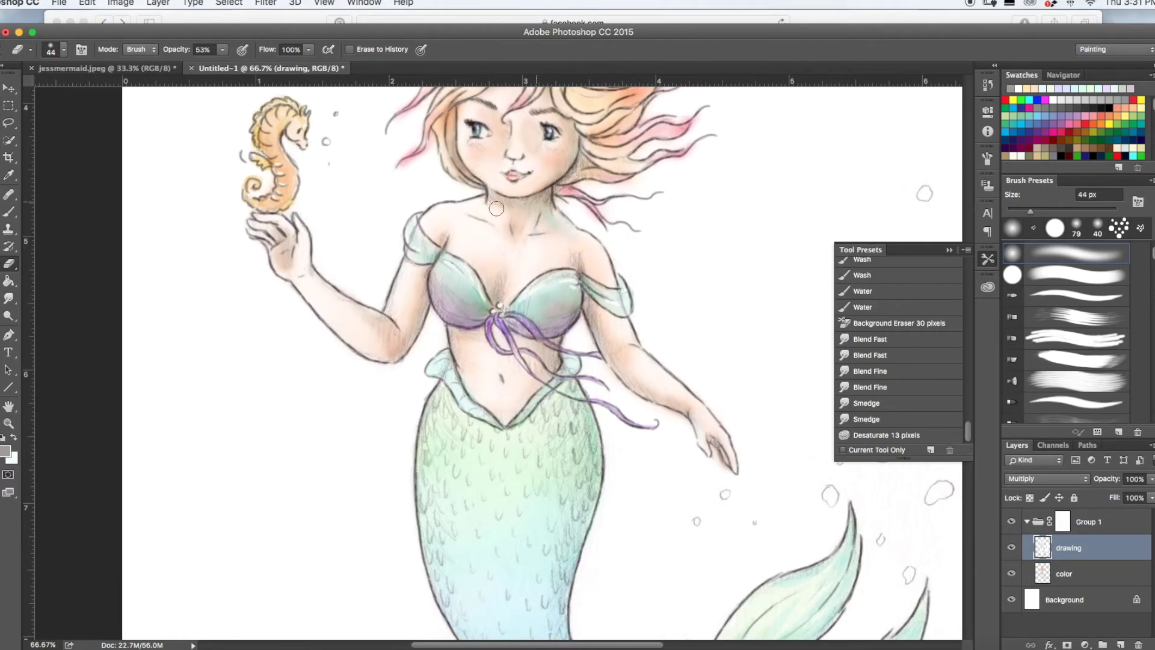
scroll(725, 412, up, 8)
click(1064, 574)
key(0)
click(64, 49)
drag(91, 92, 80, 93)
drag(572, 300, 574, 322)
scroll(578, 307, down, 5)
drag(282, 347, 310, 329)
drag(285, 296, 301, 285)
click(460, 395)
drag(556, 593, 574, 603)
scroll(609, 272, up, 5)
scroll(609, 272, down, 5)
key(super+minus)
key(super+minus)
key(super+minus)
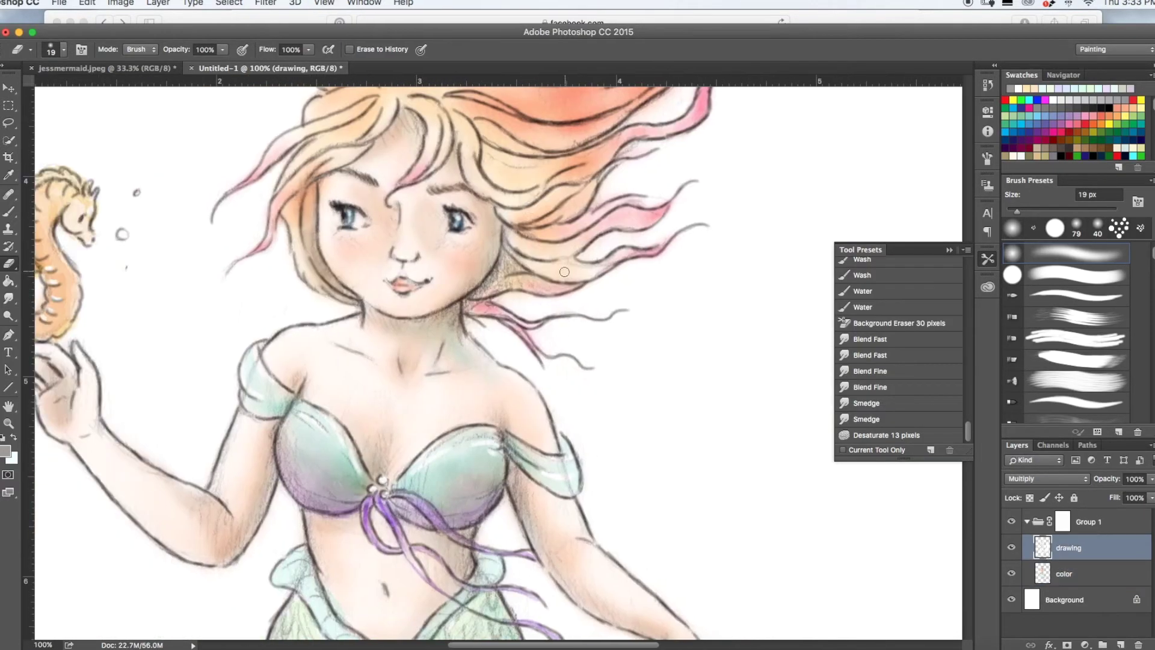
Paint the bubbles beside the mermaid and above her tail light blue on the drawing layer with a 15 px brush
click(6, 450)
key(Escape)
click(1018, 90)
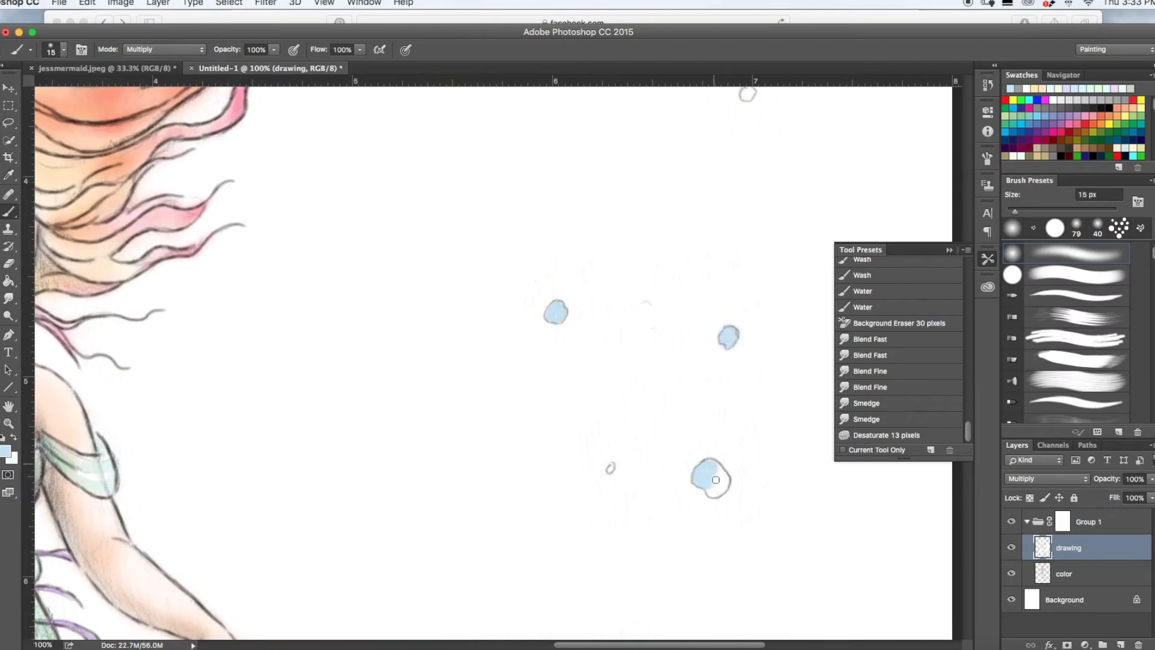
drag(565, 438, 582, 429)
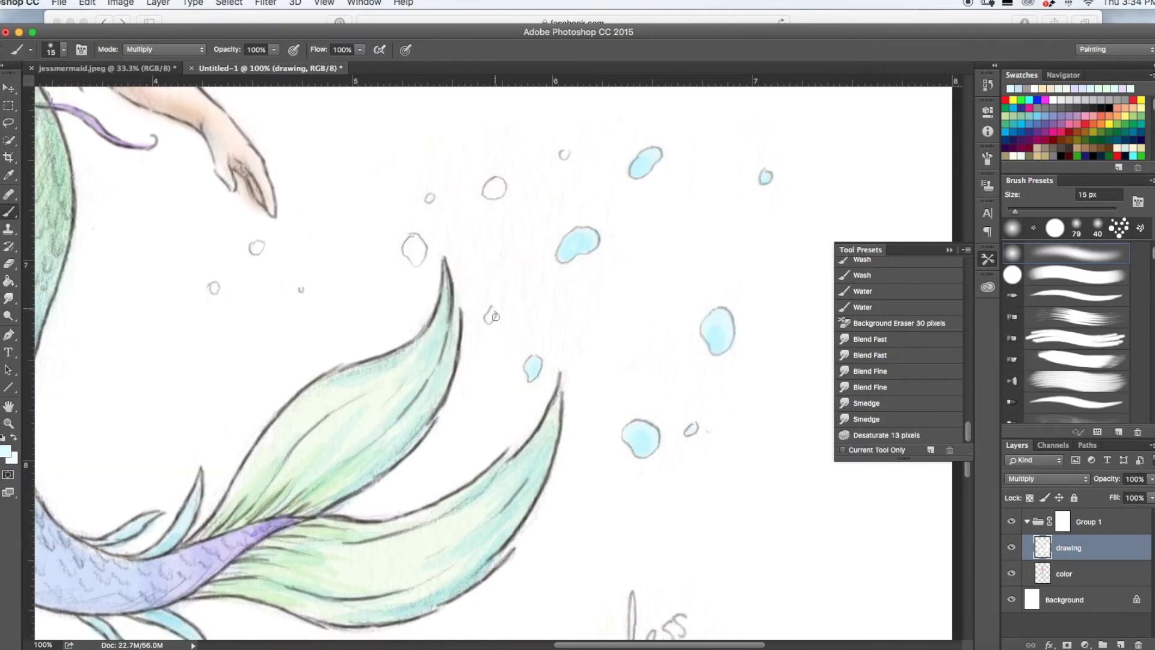
drag(490, 192, 499, 184)
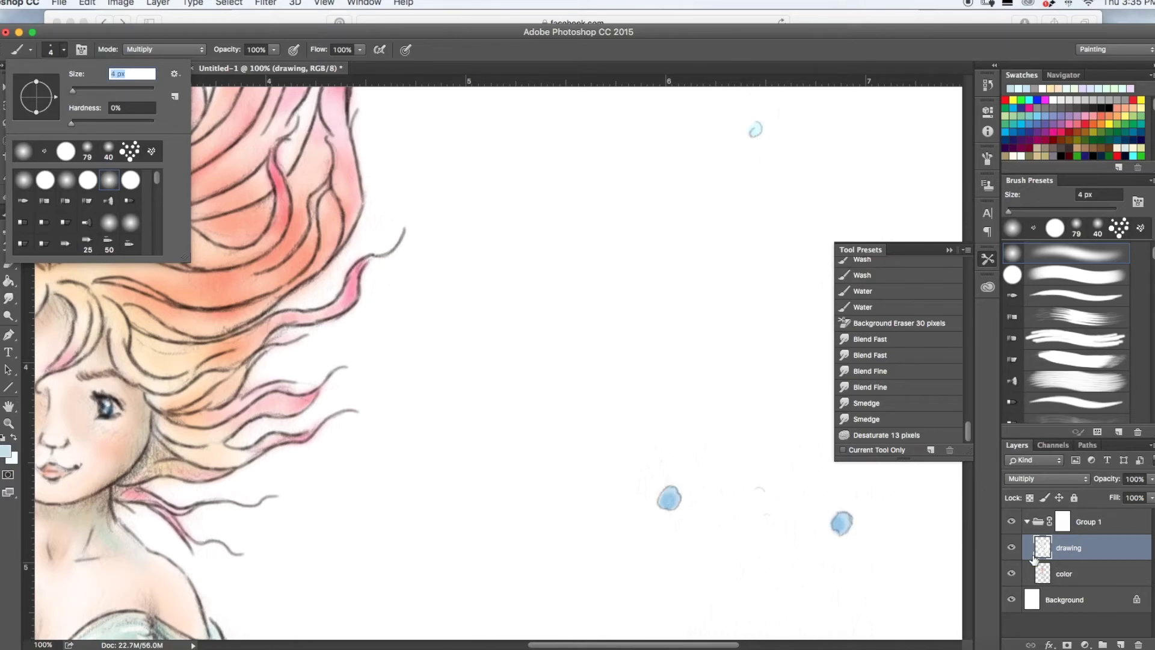
key(super+minus)
key(super+minus)
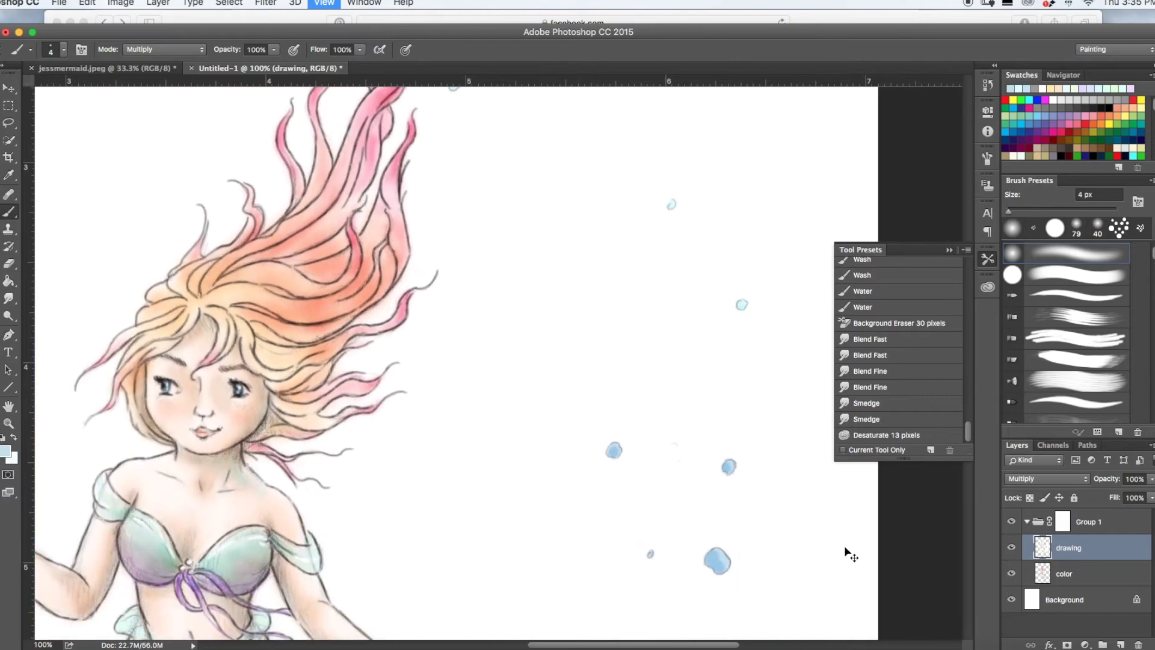
Set the eraser to 79 px with the drawing layer active, and view the whole illustration at 33.3%
click(9, 263)
click(53, 53)
click(103, 91)
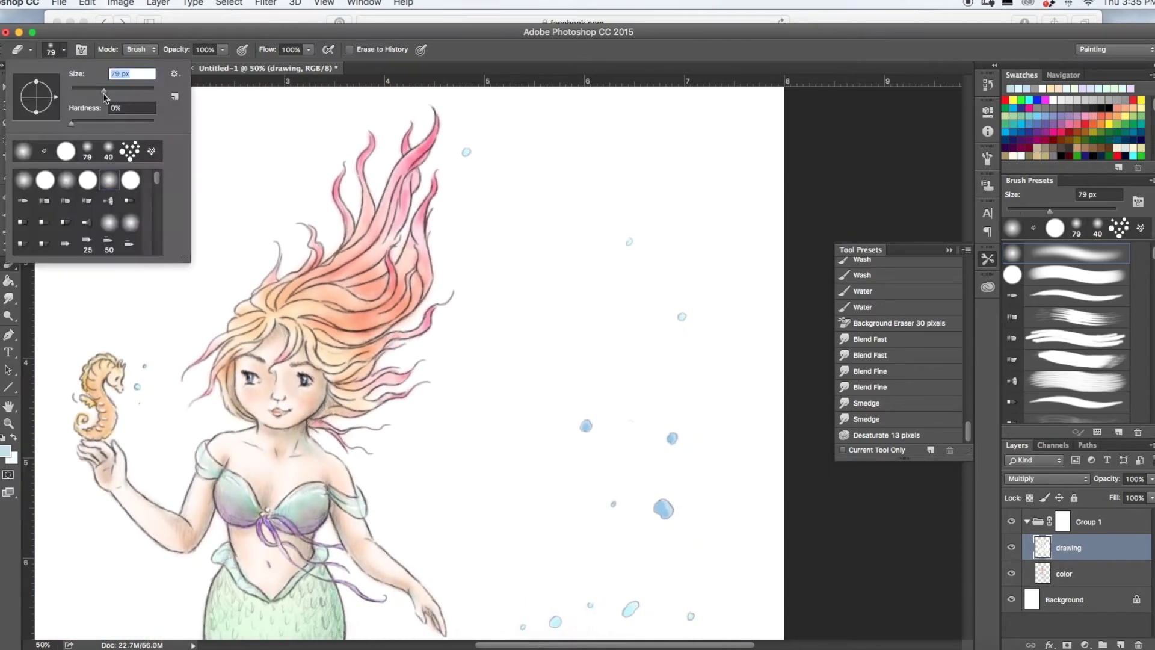
click(1077, 576)
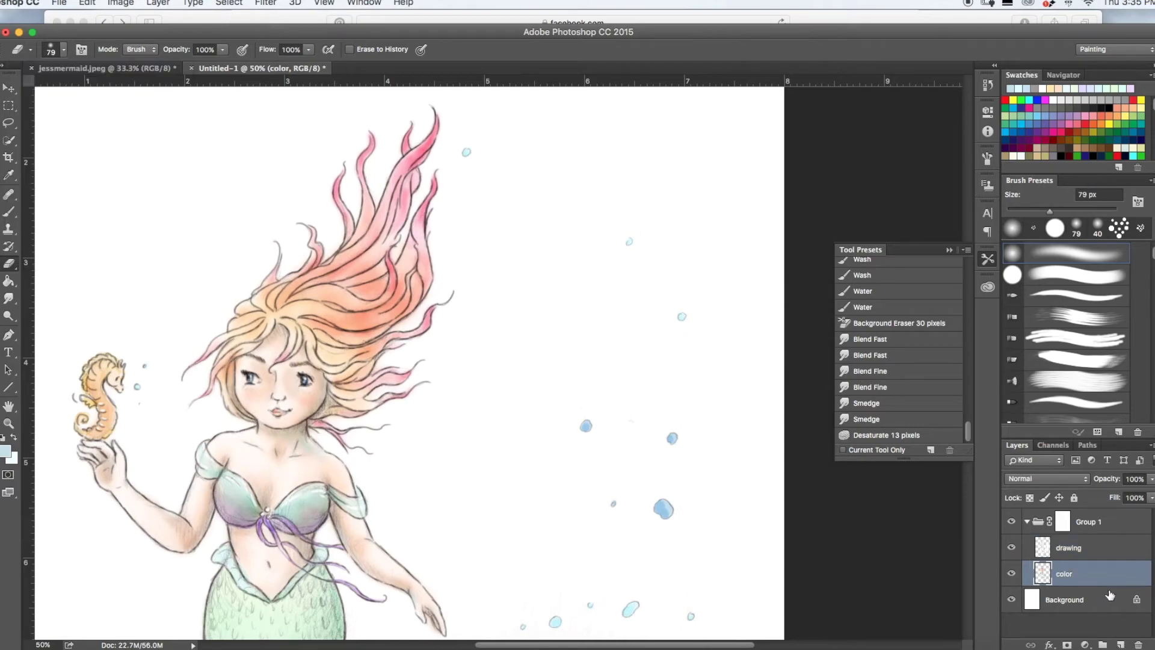
click(1087, 550)
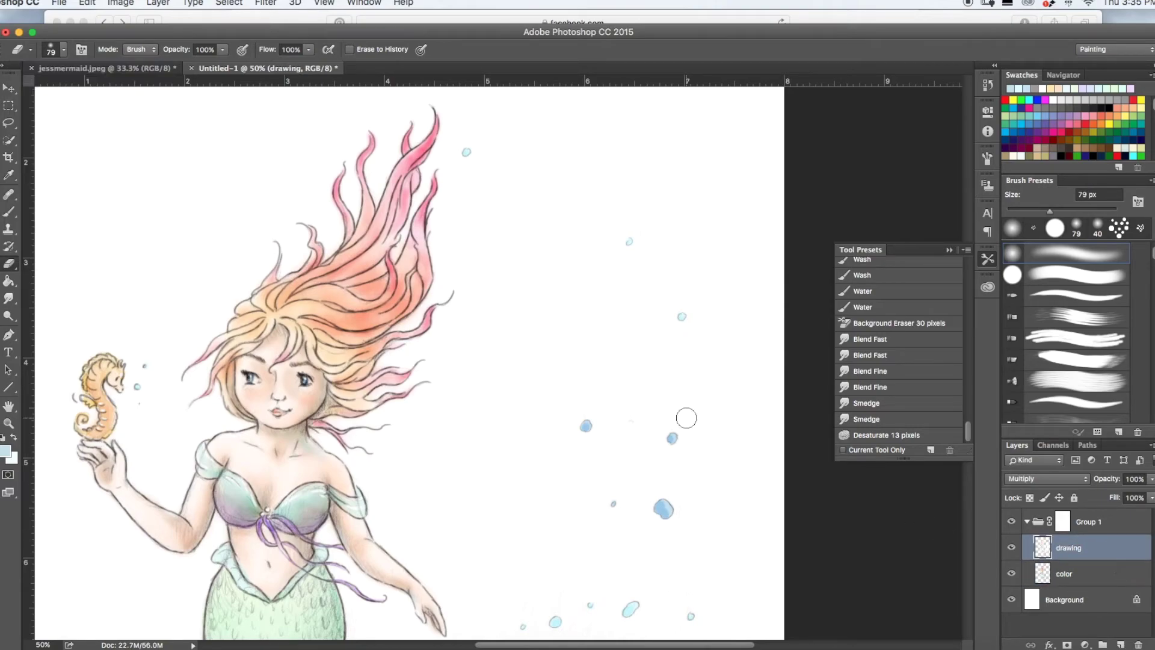
key(super+minus)
scroll(686, 418, down, 5)
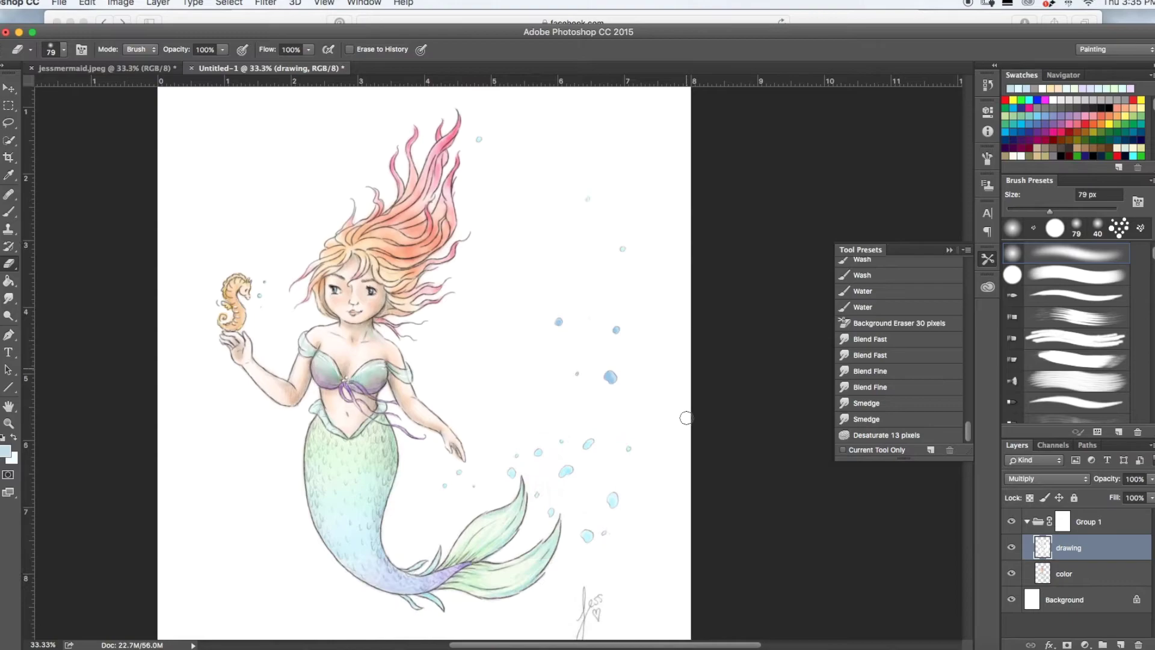
scroll(686, 418, up, 4)
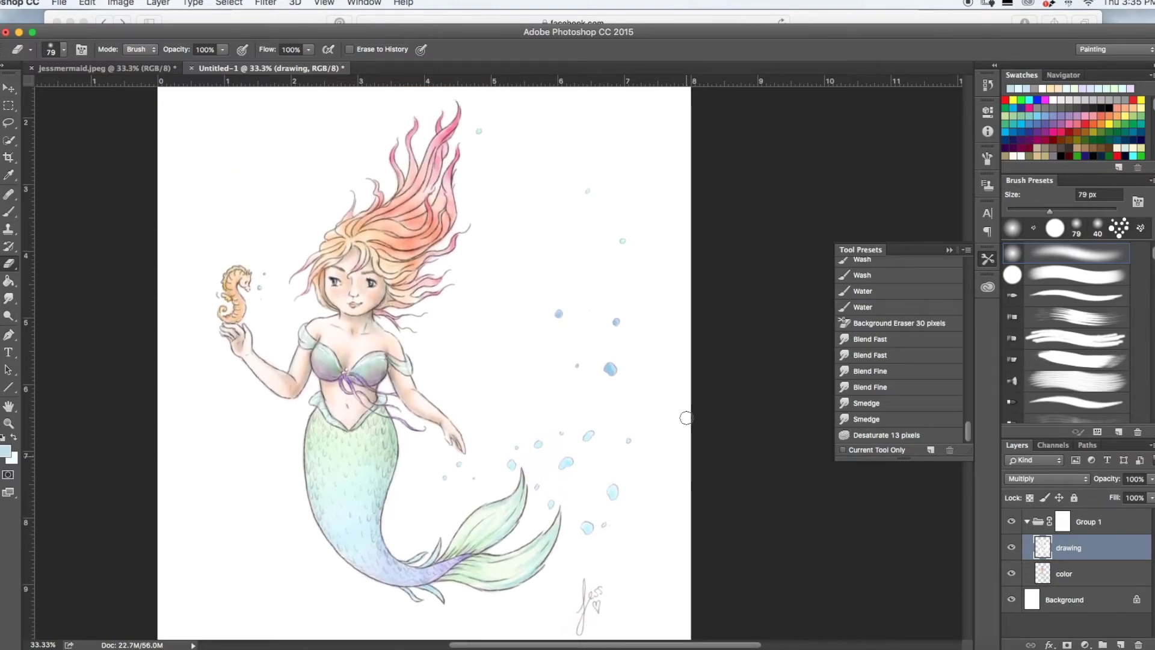
Set the brush size to 35 px and lower the drawing layer's opacity to 50%
key(super+equal)
key(super+equal)
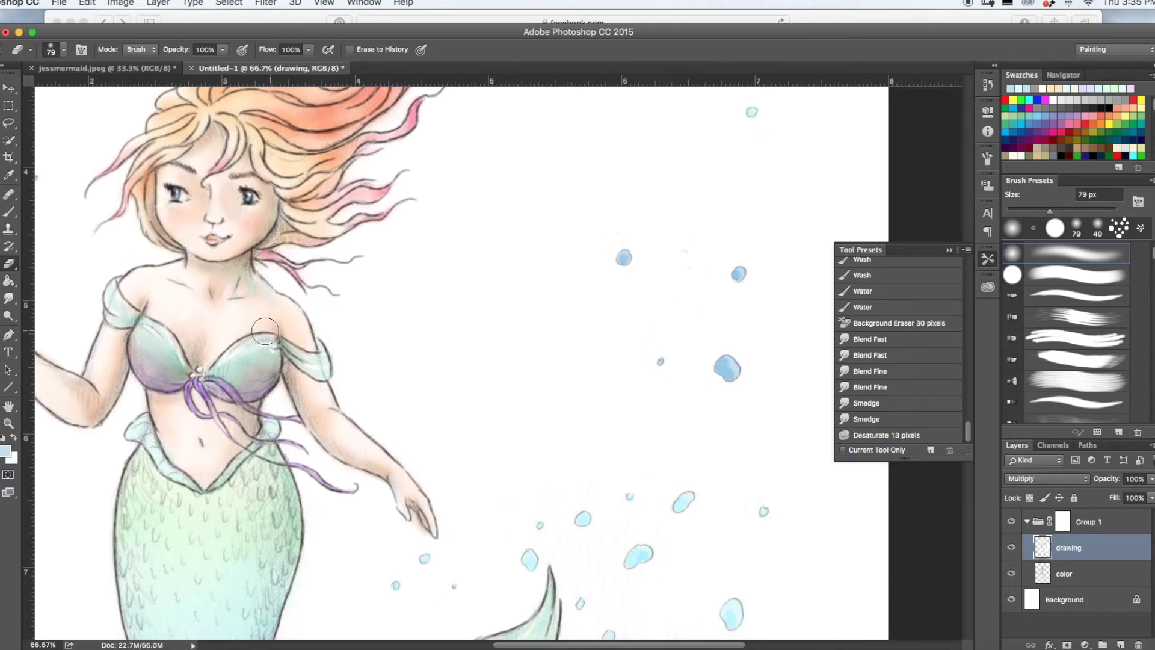
click(1012, 549)
click(1012, 549)
click(9, 213)
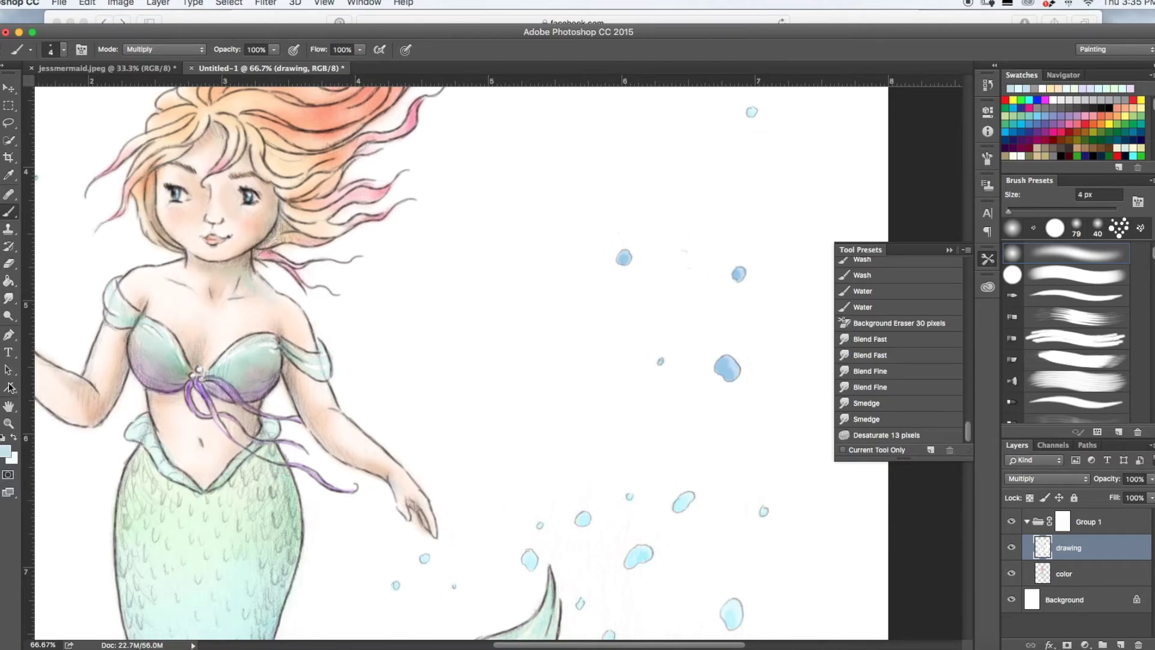
click(53, 53)
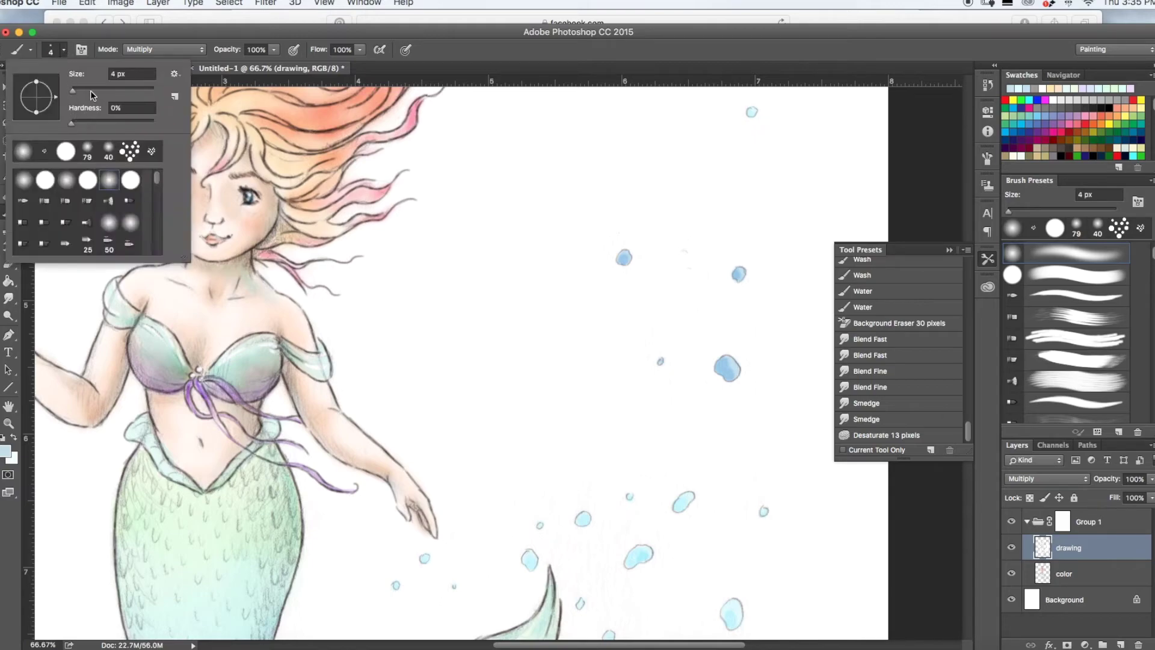
drag(91, 91, 86, 90)
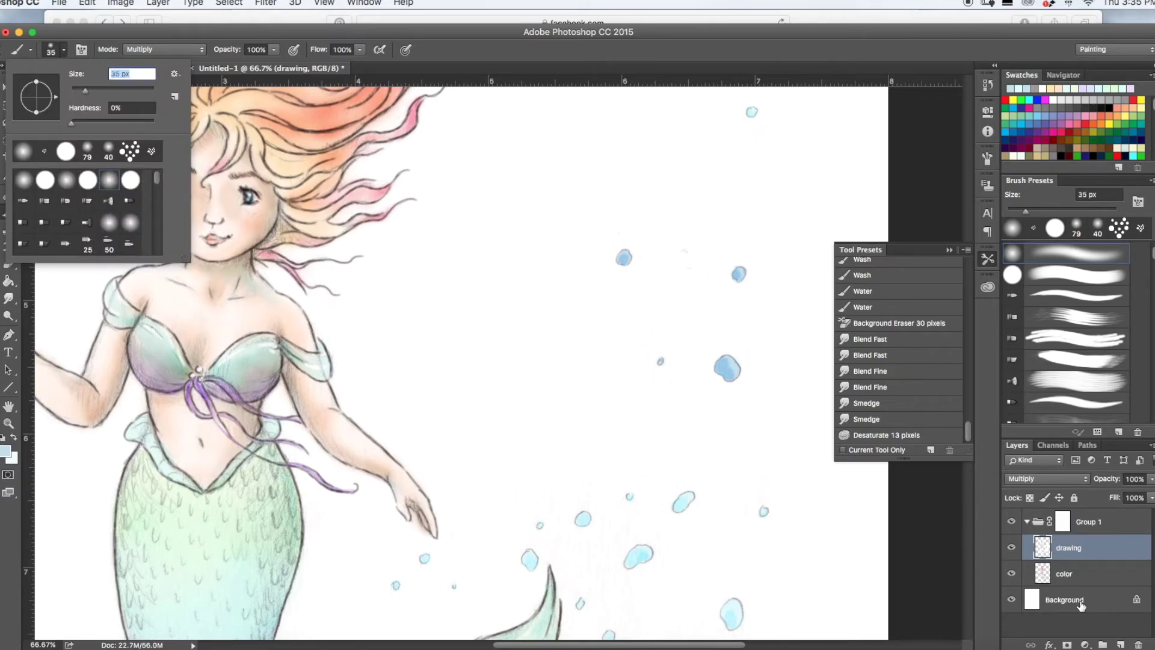
click(1070, 576)
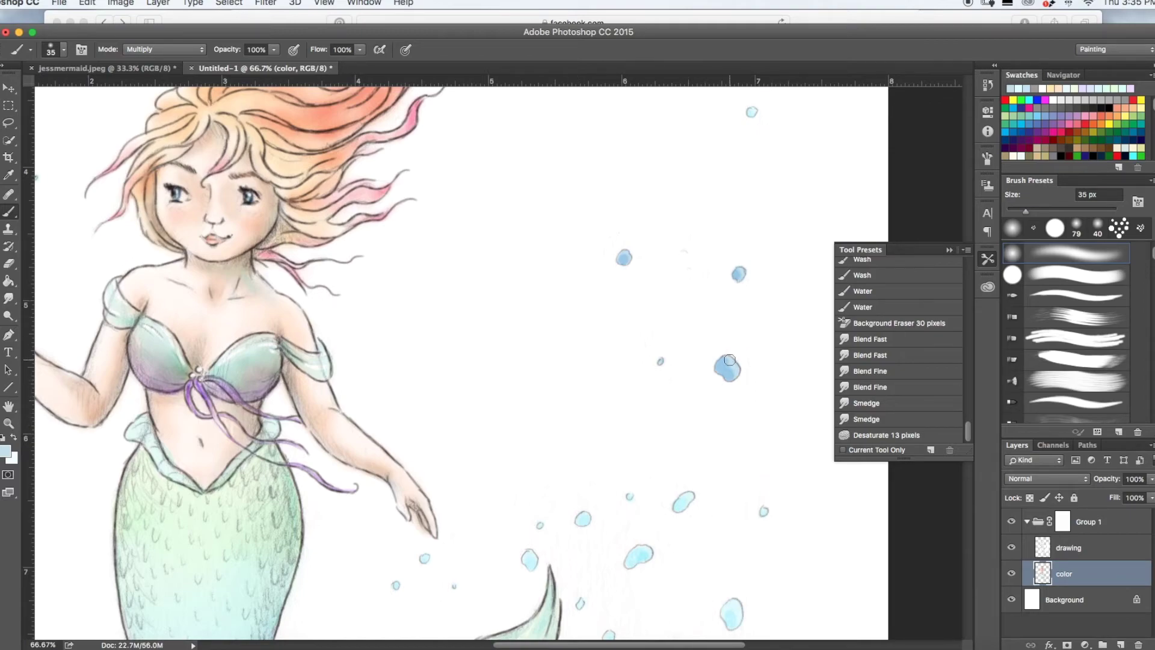
click(1076, 547)
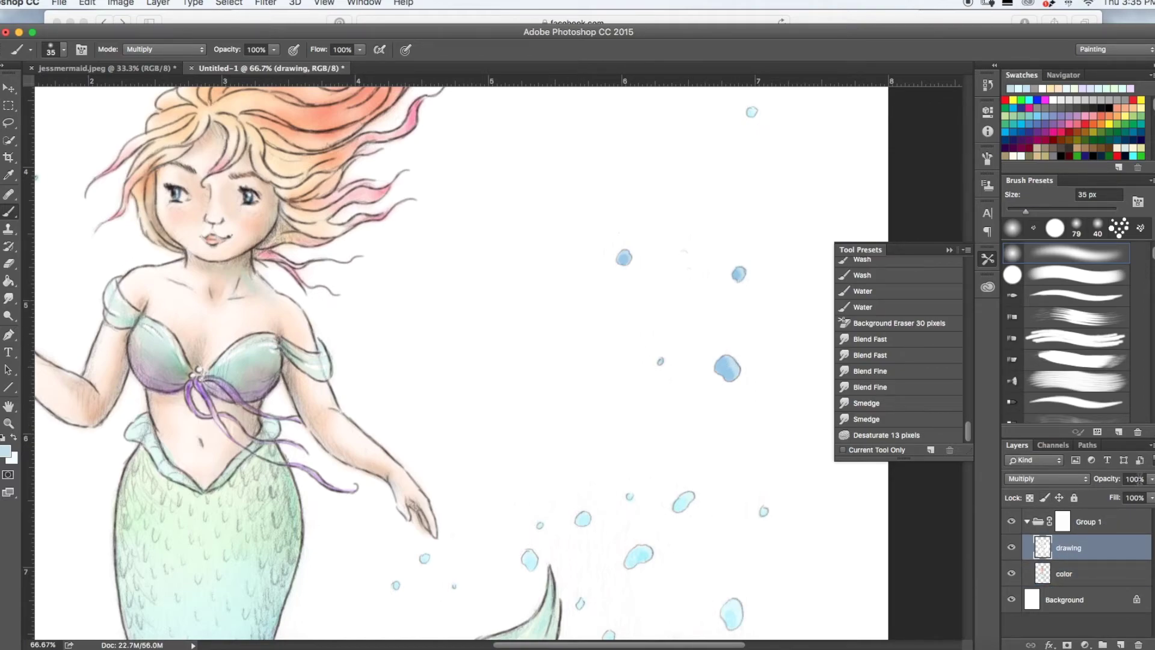
mouse_move(1152, 479)
mouse_down()
mouse_move(1120, 490)
mouse_move(1122, 516)
mouse_up()
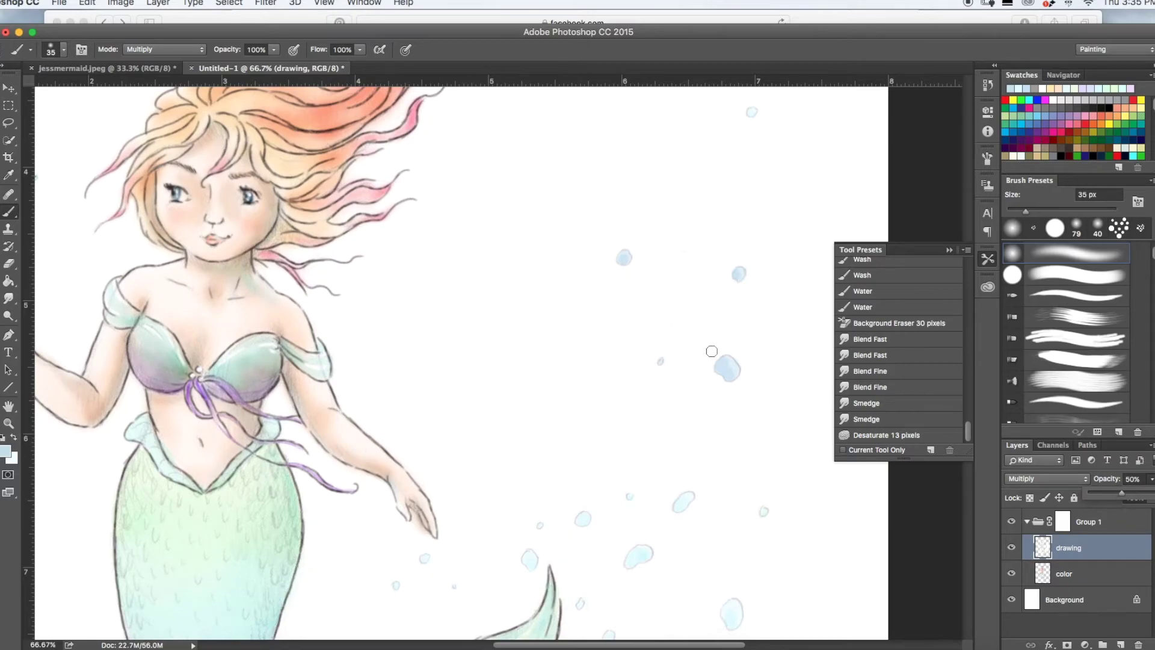
Paint blue over the largest upper bubble and two bubbles above the tail on the color layer with the 35 px brush
click(1068, 578)
drag(729, 367, 732, 368)
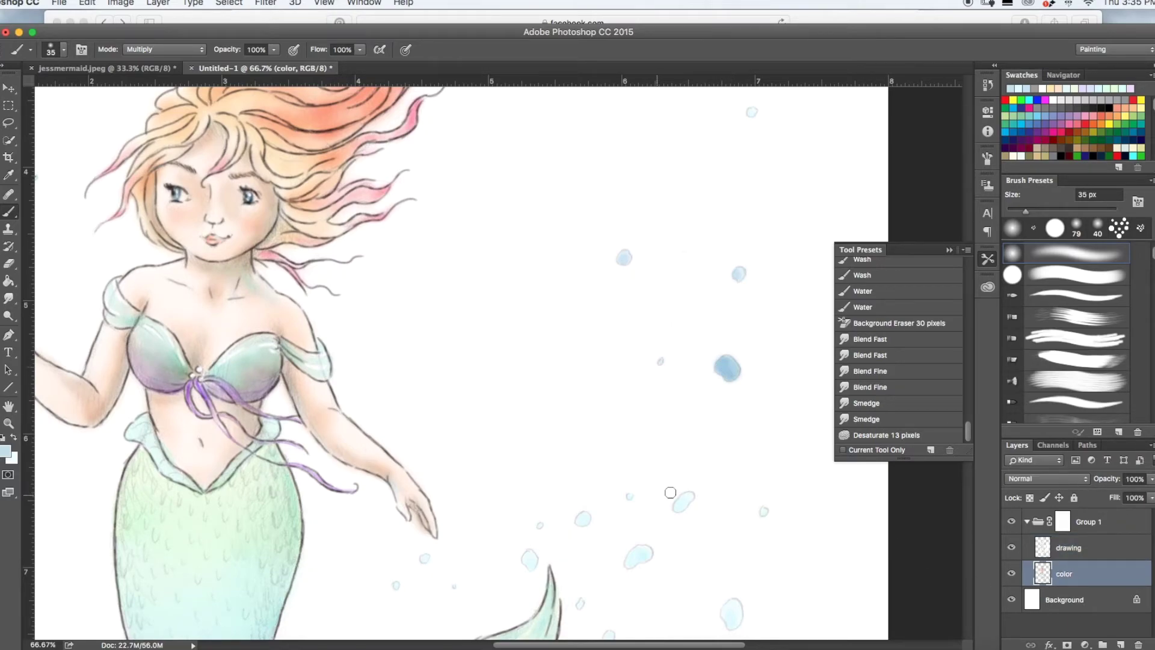
drag(689, 498, 679, 505)
drag(583, 517, 584, 518)
Paint the two smaller upper bubbles blue with a 20 px brush, checking the color layer with the drawing layer hidden
click(63, 50)
drag(84, 88, 80, 89)
drag(625, 255, 627, 261)
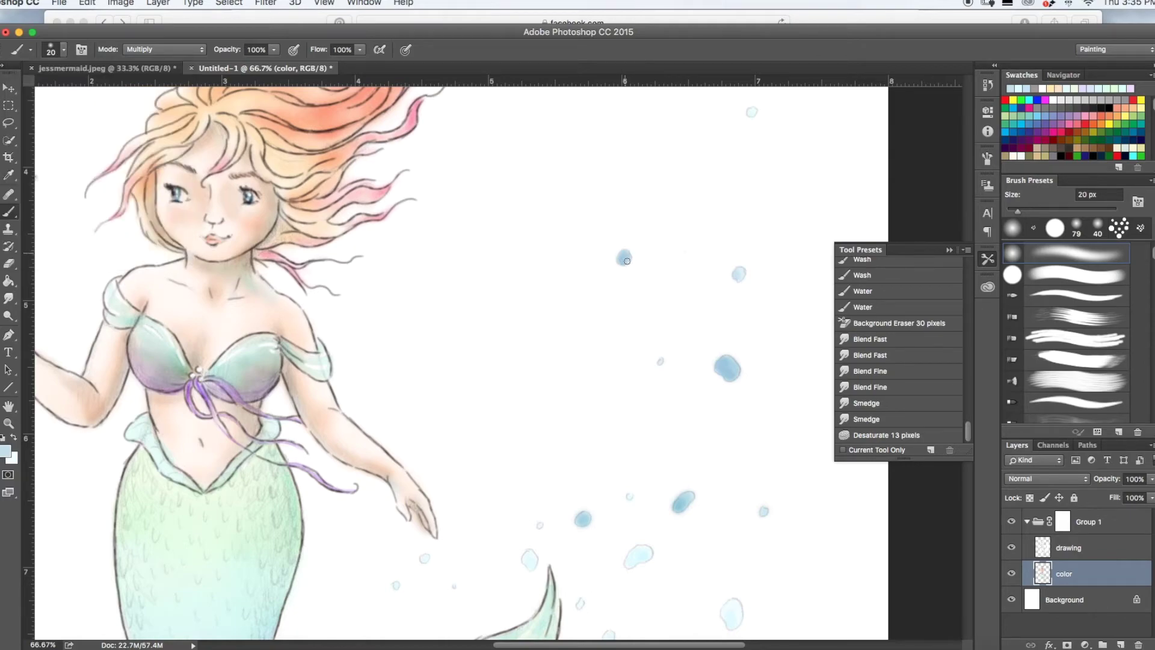
click(740, 273)
click(1013, 548)
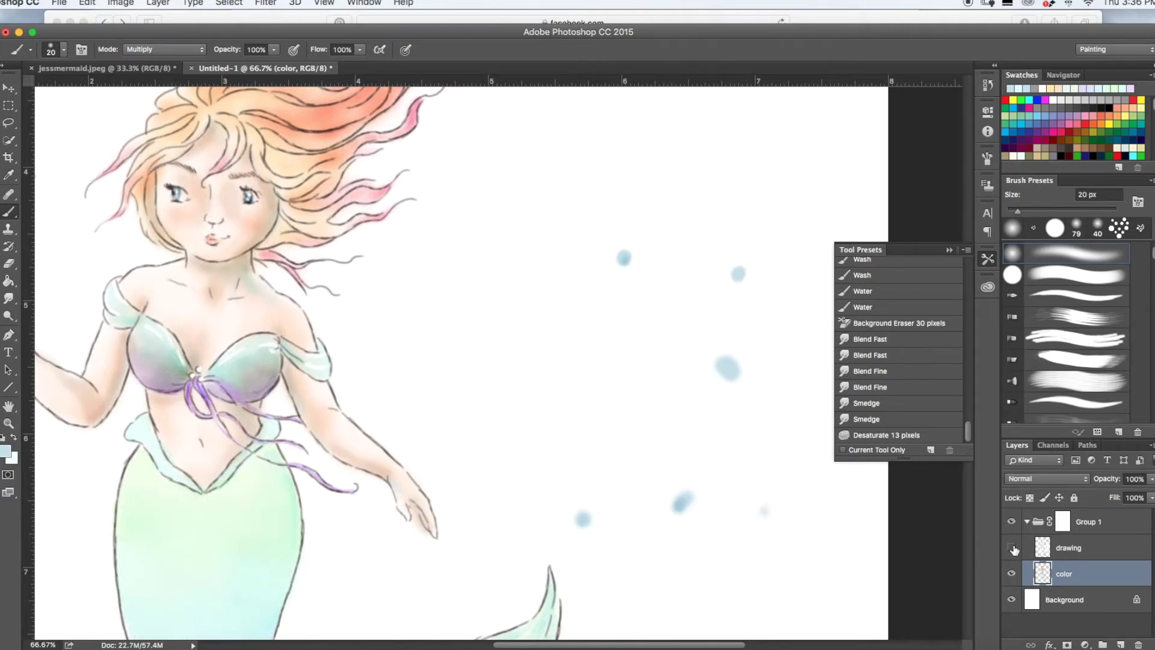
click(1013, 548)
Choose a paler cyan-blue foreground color and paint the light bubbles above the tail fin and the one level with the hair
click(7, 451)
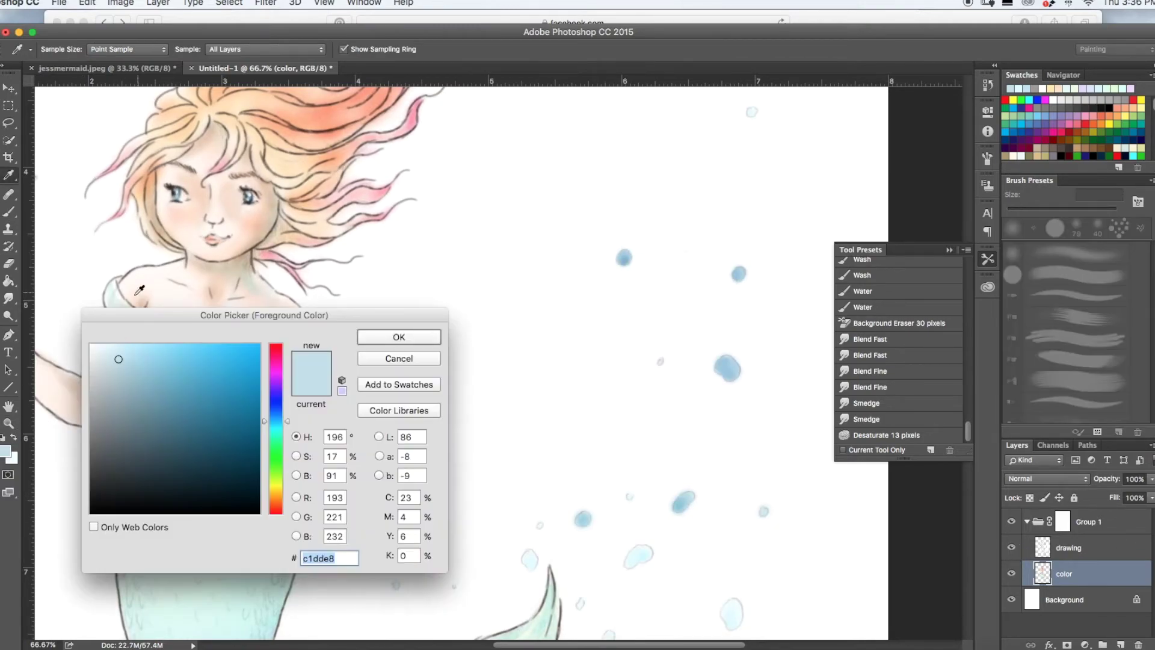
click(278, 426)
drag(143, 355, 114, 349)
click(399, 337)
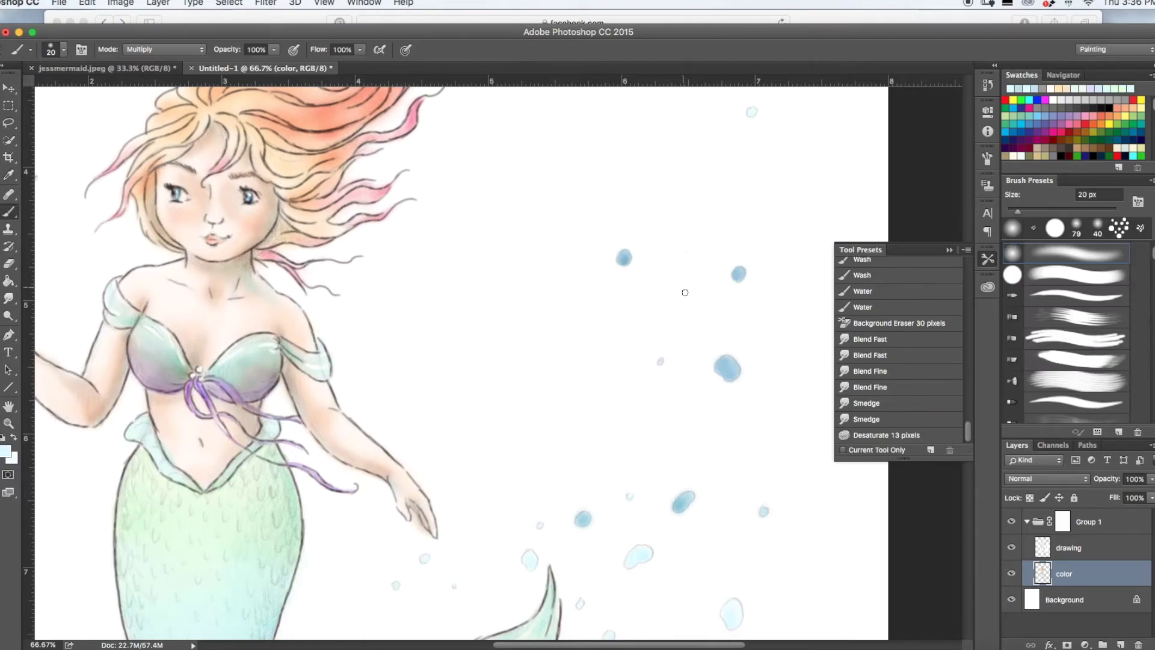
click(751, 113)
drag(634, 571, 650, 551)
drag(592, 596, 580, 605)
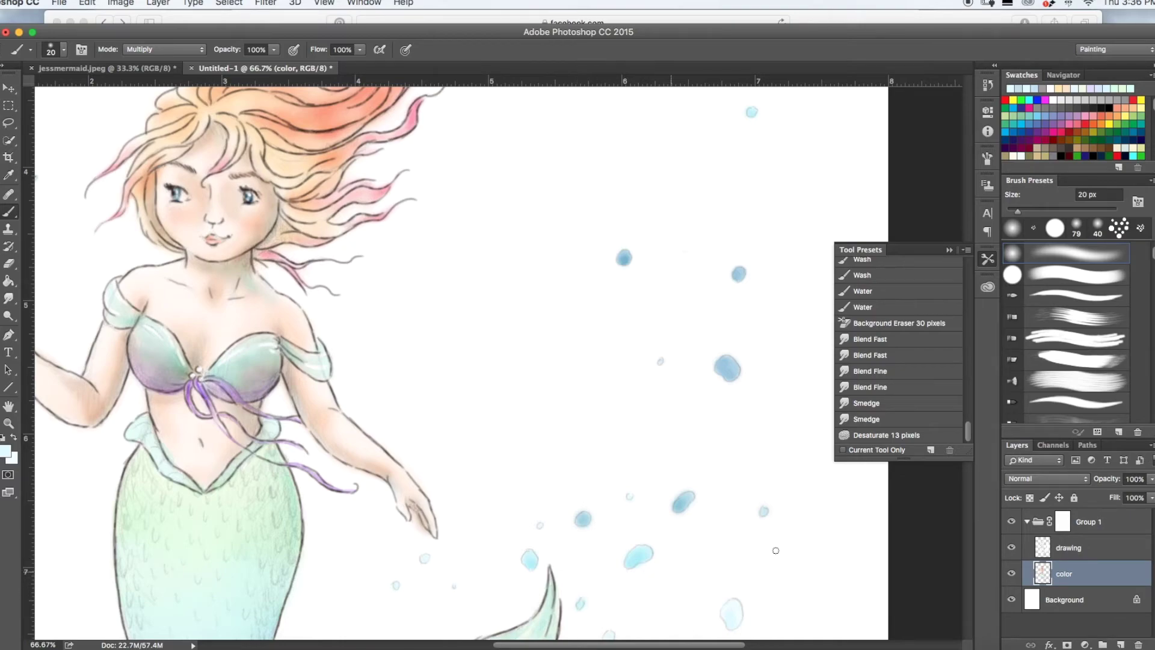
click(1012, 548)
click(1012, 548)
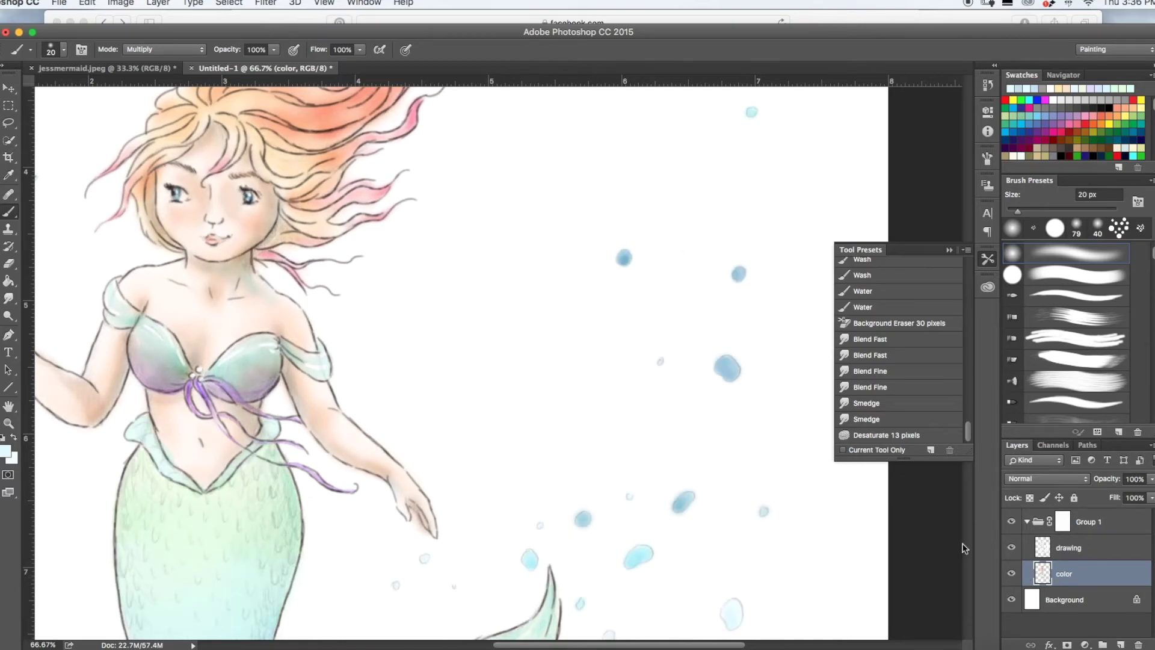
Paint the small bubbles by the lowered hand and those around the tail fins pale cyan on the color layer
click(426, 559)
click(455, 586)
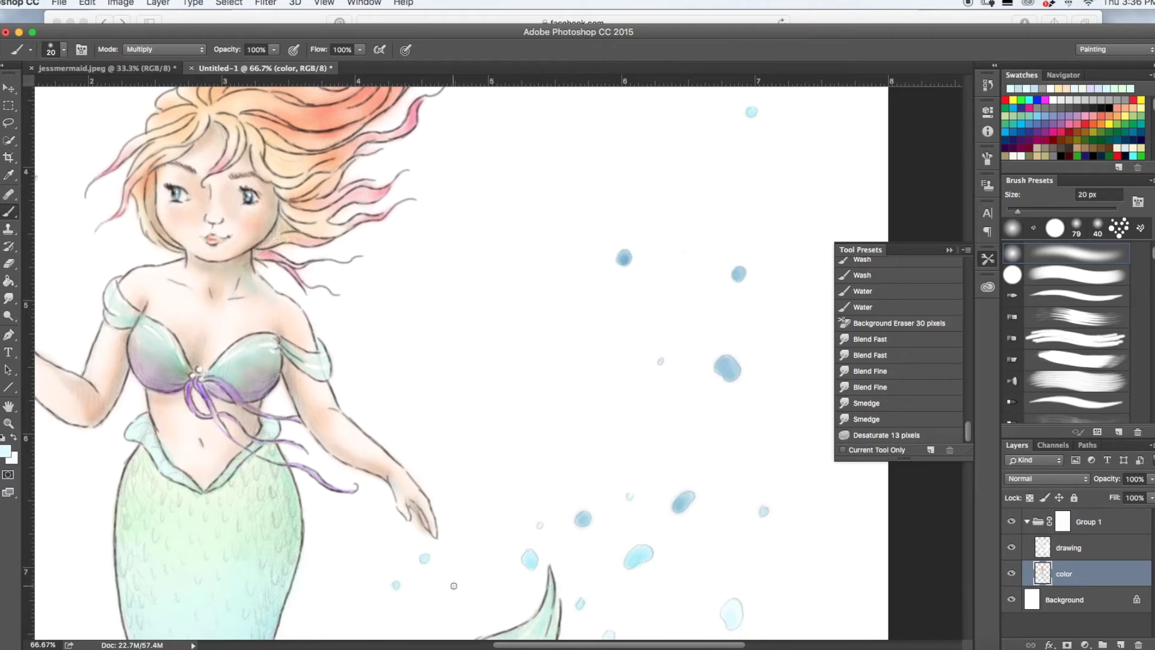
click(630, 498)
scroll(618, 529, down, 5)
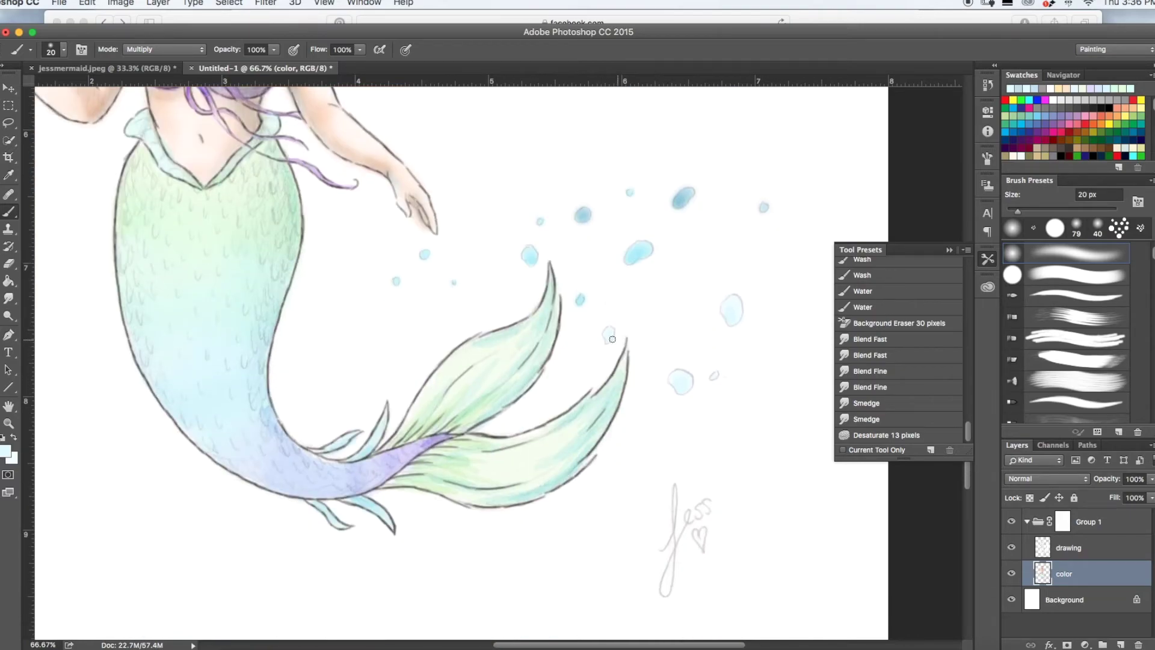
drag(610, 334, 610, 331)
drag(681, 388, 687, 391)
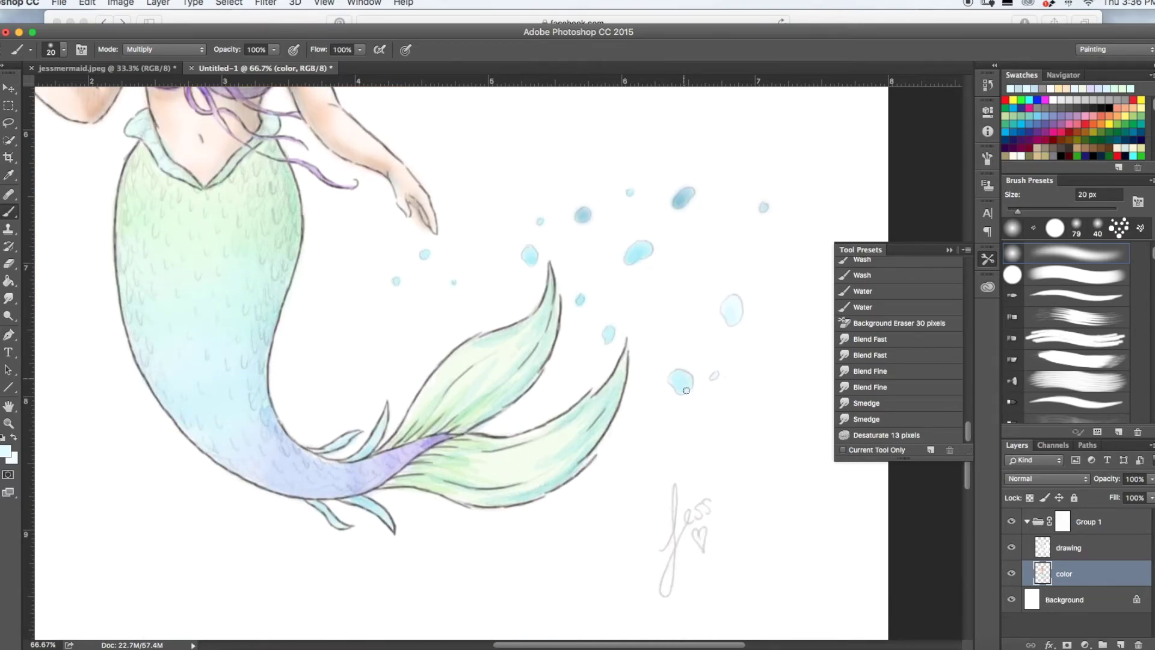
click(716, 374)
Paint the topmost bubbles near the hair tips and the small bubbles by the seahorse pale cyan on the color layer
scroll(762, 263, up, 10)
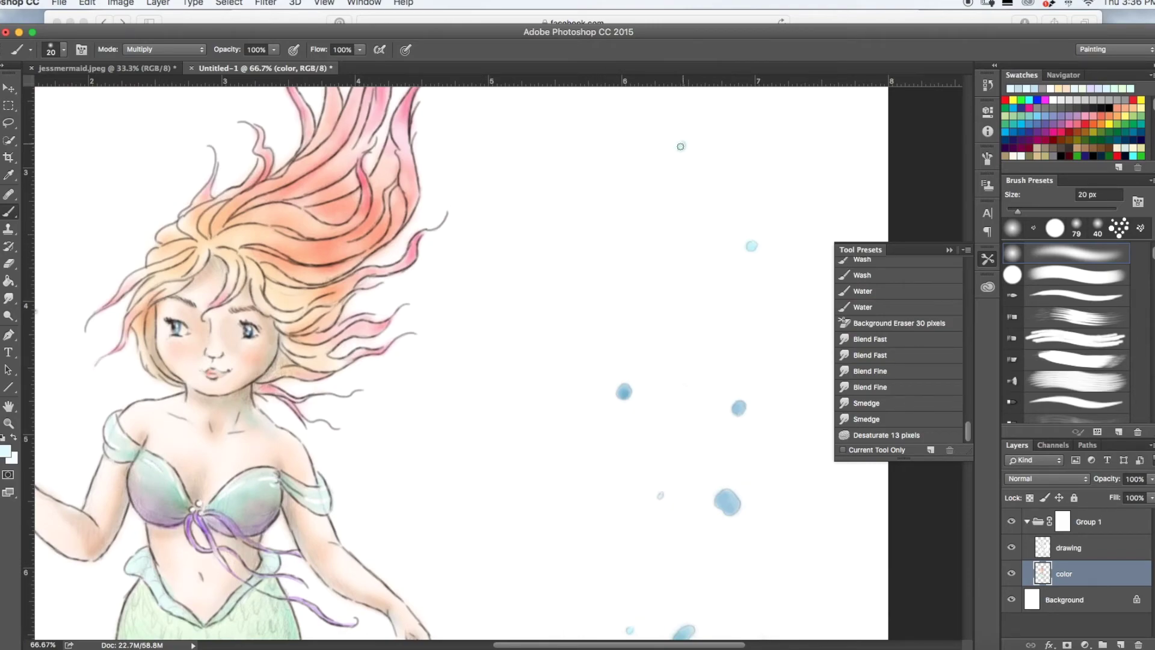
scroll(693, 157, up, 5)
drag(468, 232, 465, 230)
scroll(483, 215, left, 6)
scroll(482, 215, down, 5)
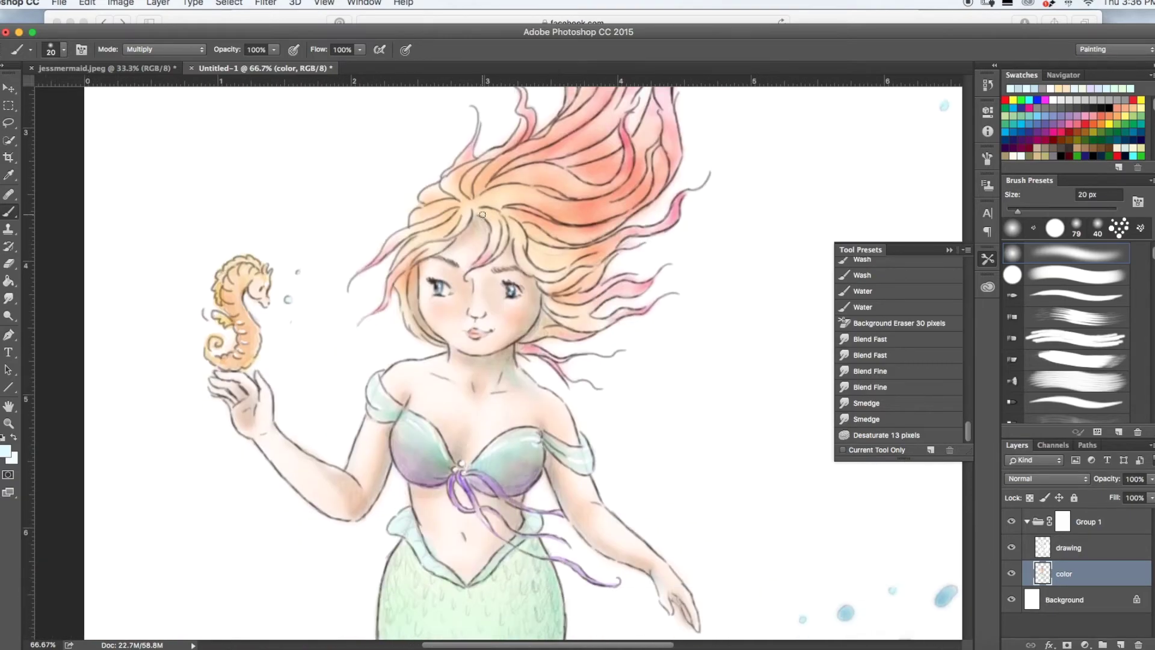
click(287, 302)
Erase the pencil outlines of the bubbles around the hand and tail on the drawing layer with the 79 px eraser
click(1070, 550)
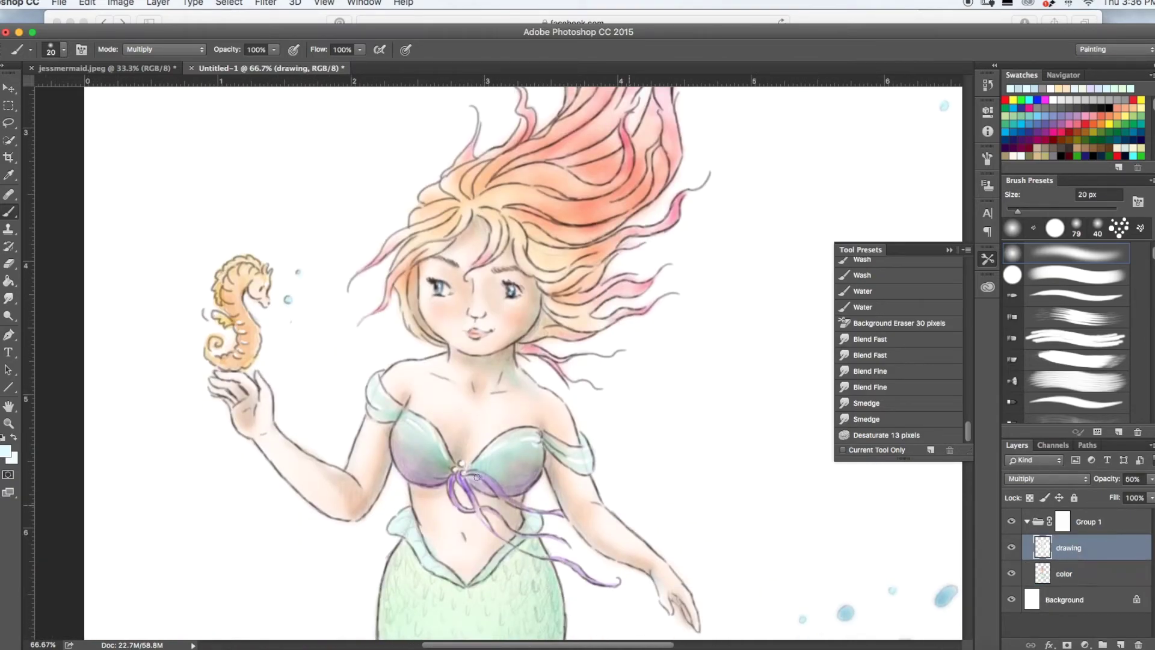
click(8, 262)
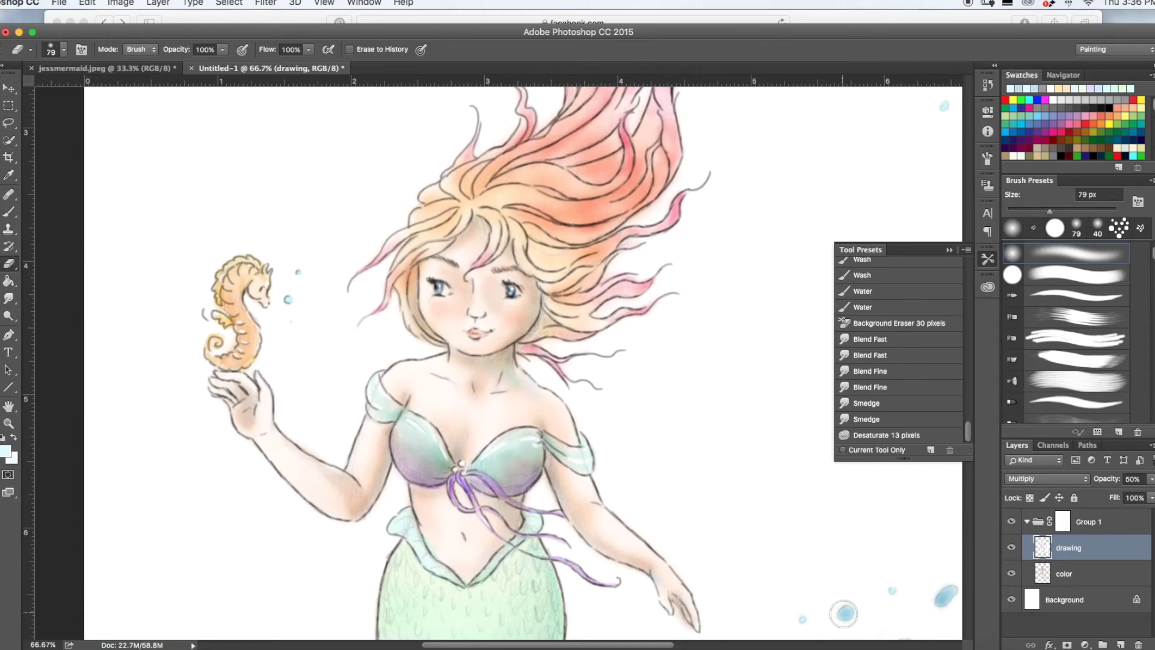
scroll(840, 534, down, 5)
scroll(840, 533, right, 4)
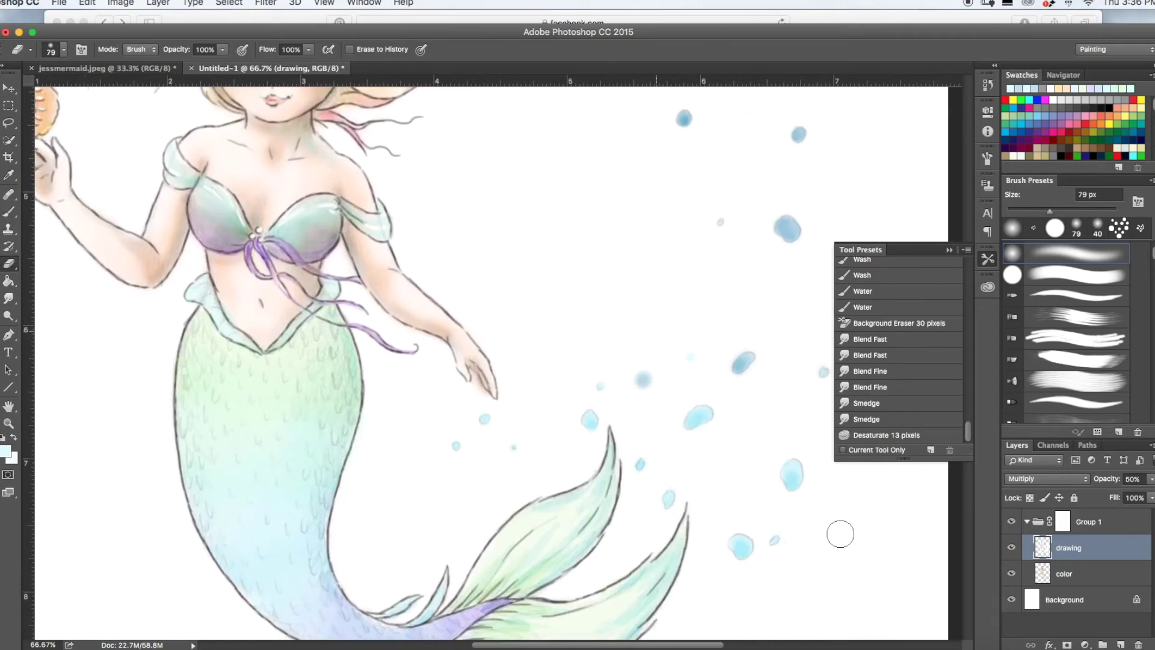
mouse_move(486, 417)
mouse_down()
mouse_move(418, 409)
mouse_move(449, 384)
mouse_up()
mouse_move(684, 361)
mouse_down()
mouse_move(667, 394)
mouse_move(613, 414)
mouse_move(622, 471)
mouse_move(656, 411)
mouse_move(662, 359)
mouse_move(727, 388)
mouse_move(744, 421)
mouse_move(730, 507)
mouse_move(705, 488)
mouse_move(802, 336)
mouse_move(658, 187)
mouse_move(701, 255)
mouse_up()
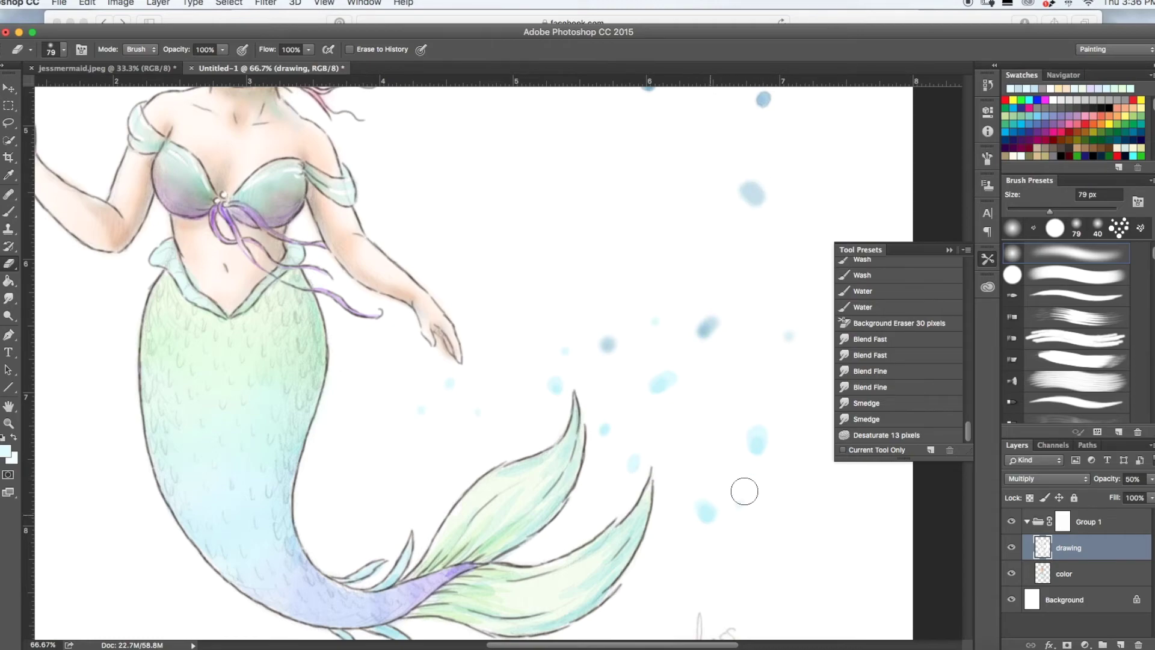
Erase the pencil outlines of the upper bubbles beside the hair on the drawing layer
scroll(717, 421, down, 4)
scroll(719, 421, up, 9)
mouse_move(718, 421)
mouse_down()
mouse_move(637, 399)
mouse_move(757, 379)
mouse_move(793, 342)
mouse_move(801, 219)
mouse_move(696, 109)
mouse_up()
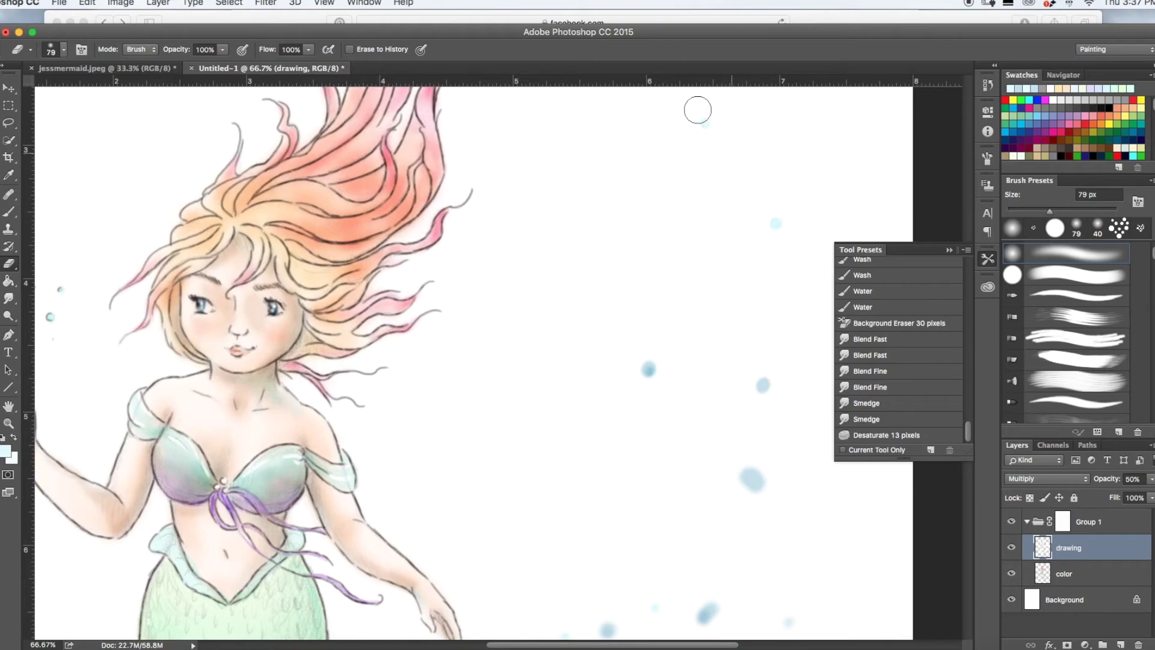
scroll(685, 342, up, 5)
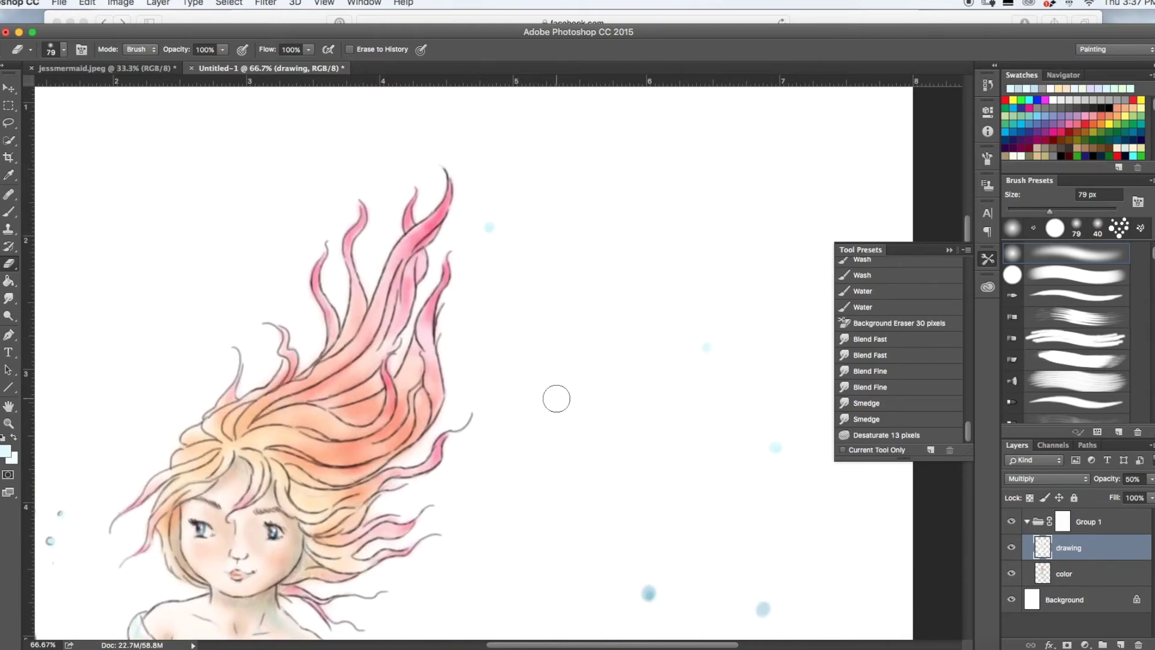
Examine the whole illustration at 25%, then inspect the face and seahorse at 100%
scroll(555, 397, down, 6)
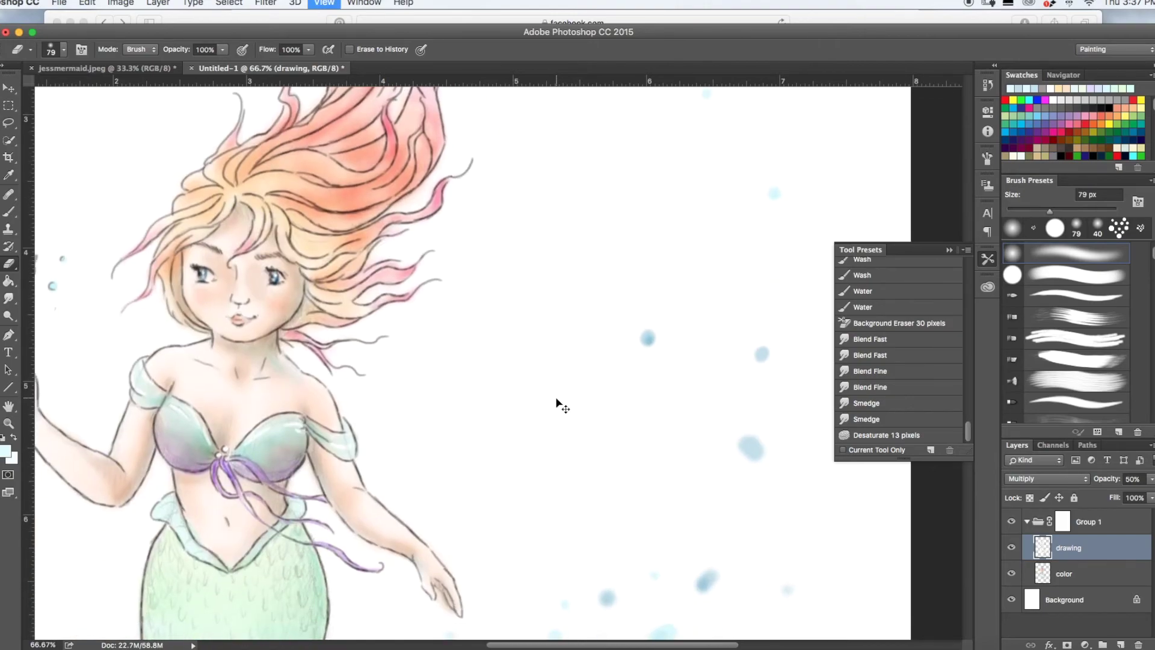
key(super+minus)
key(super+minus)
key(super+minus)
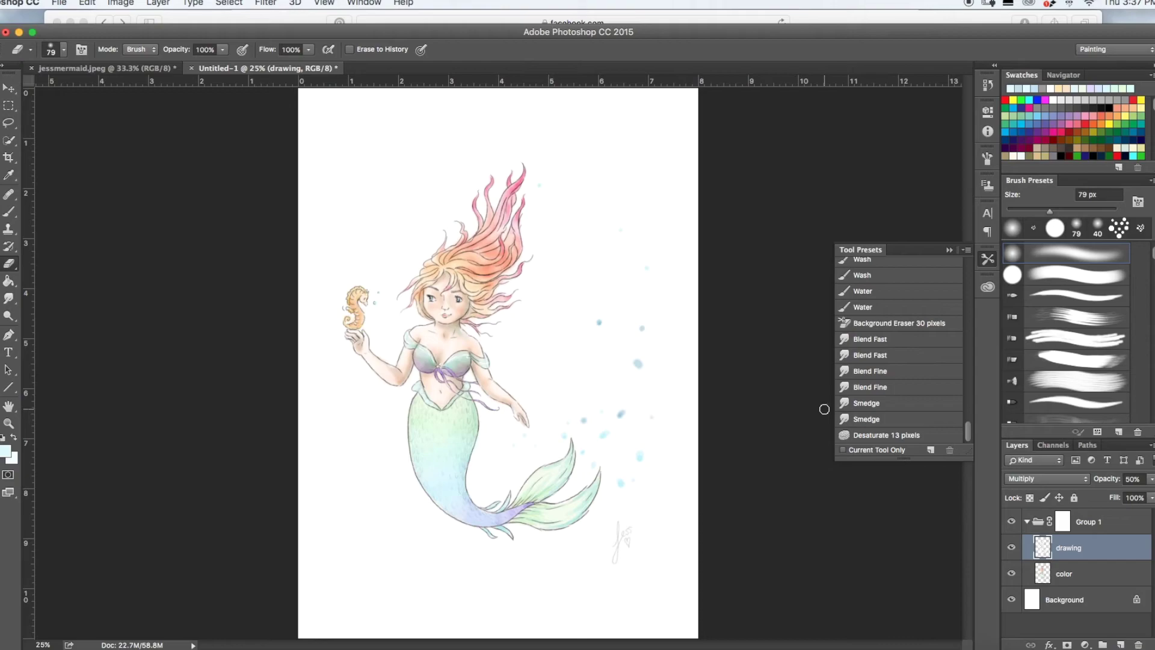
key(super+plus)
key(super+plus)
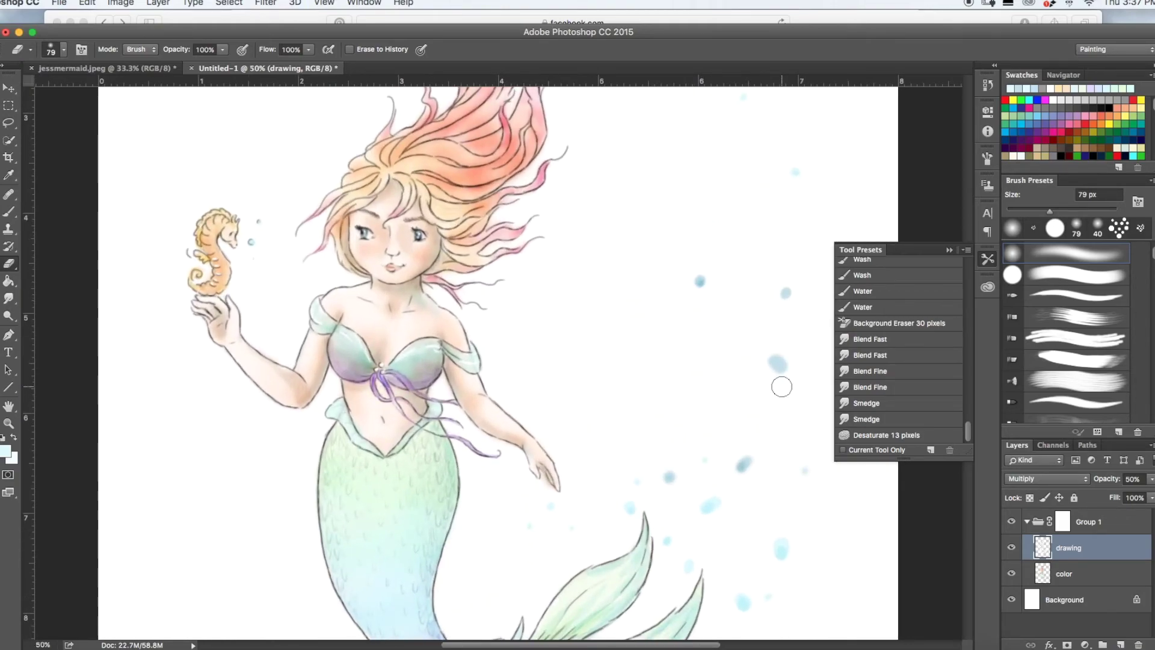
scroll(781, 386, left, 3)
key(super+plus)
key(super+plus)
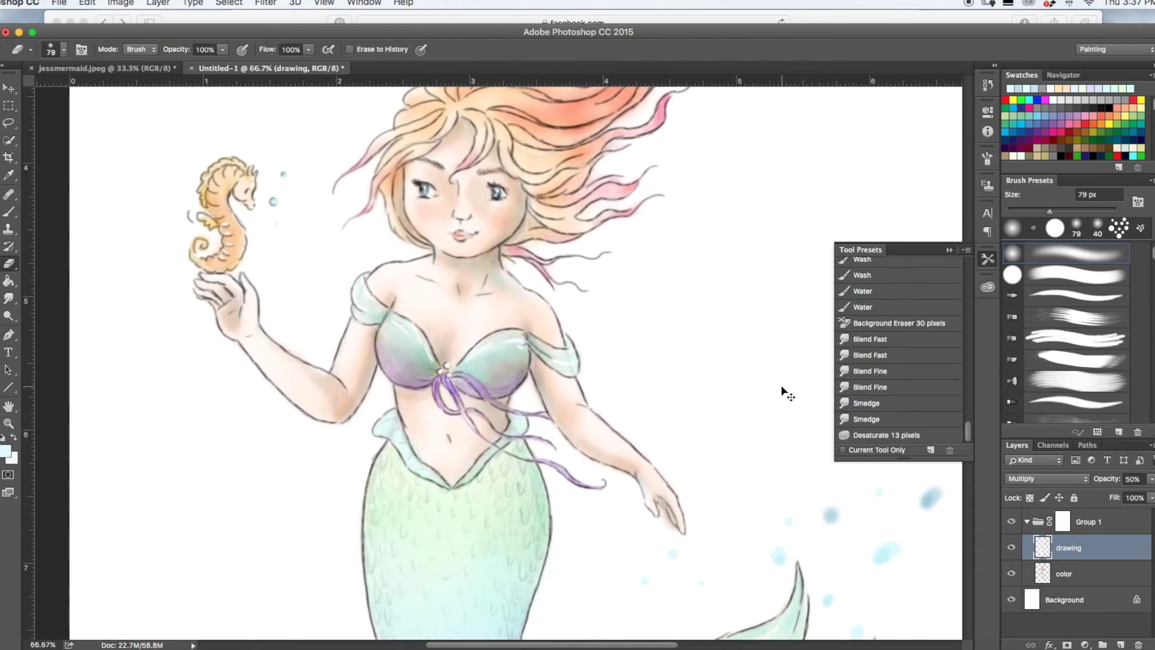
scroll(781, 387, up, 5)
scroll(782, 387, left, 3)
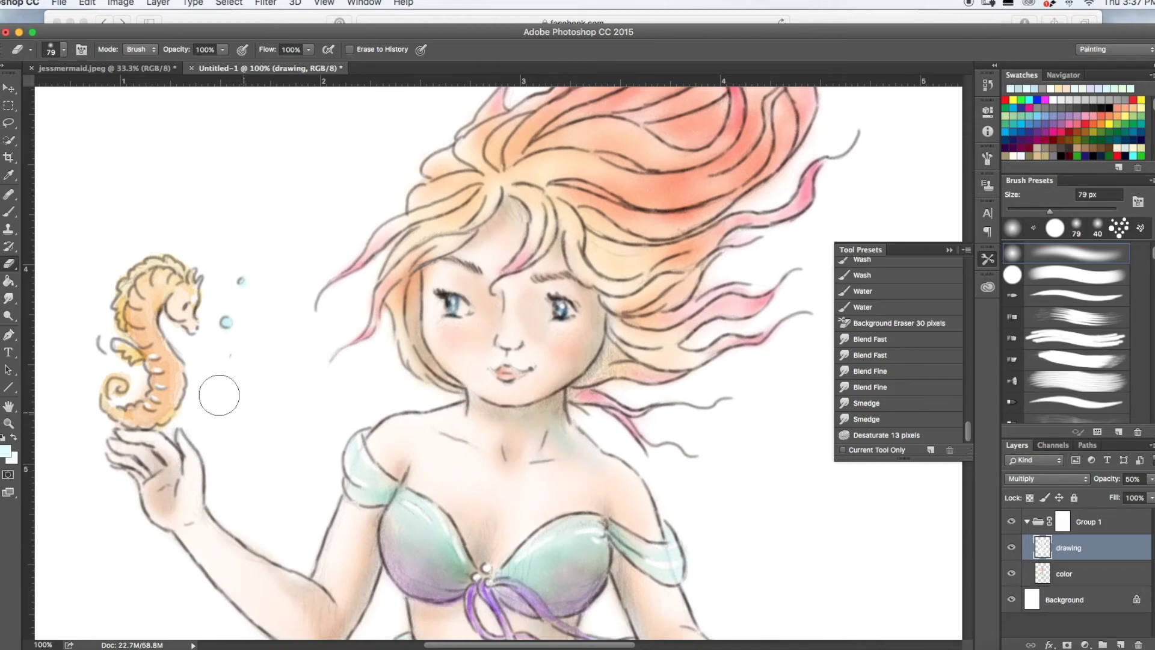
Lasso the iris area of the right-hand eye and nudge it a few pixels left on the color layer
click(8, 212)
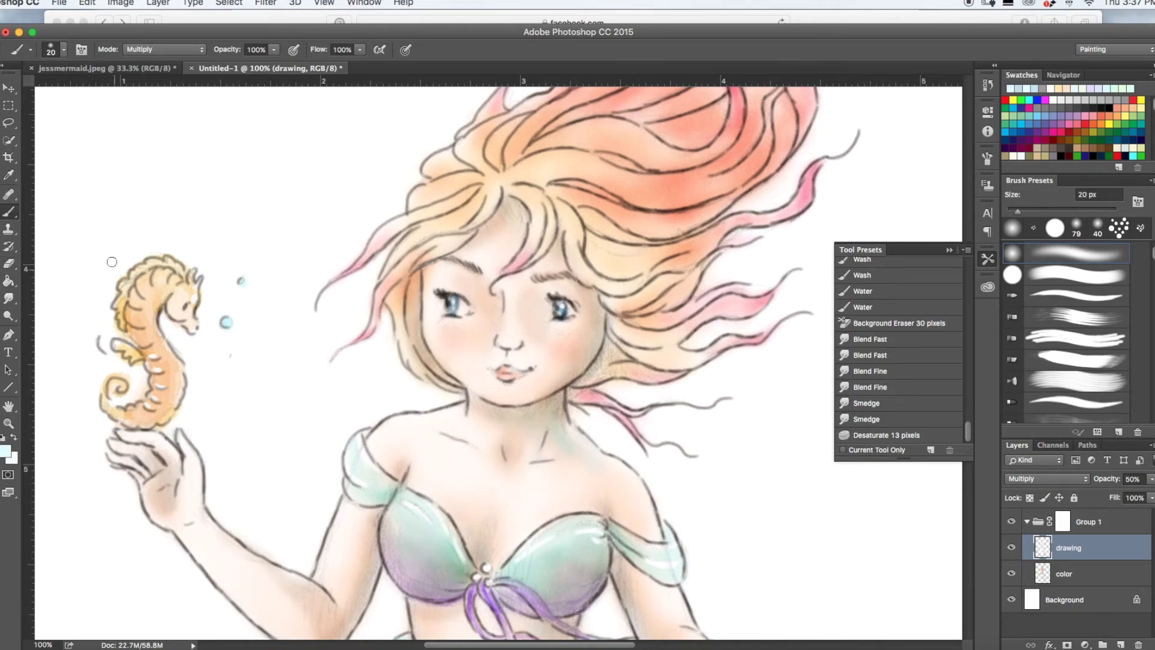
click(8, 123)
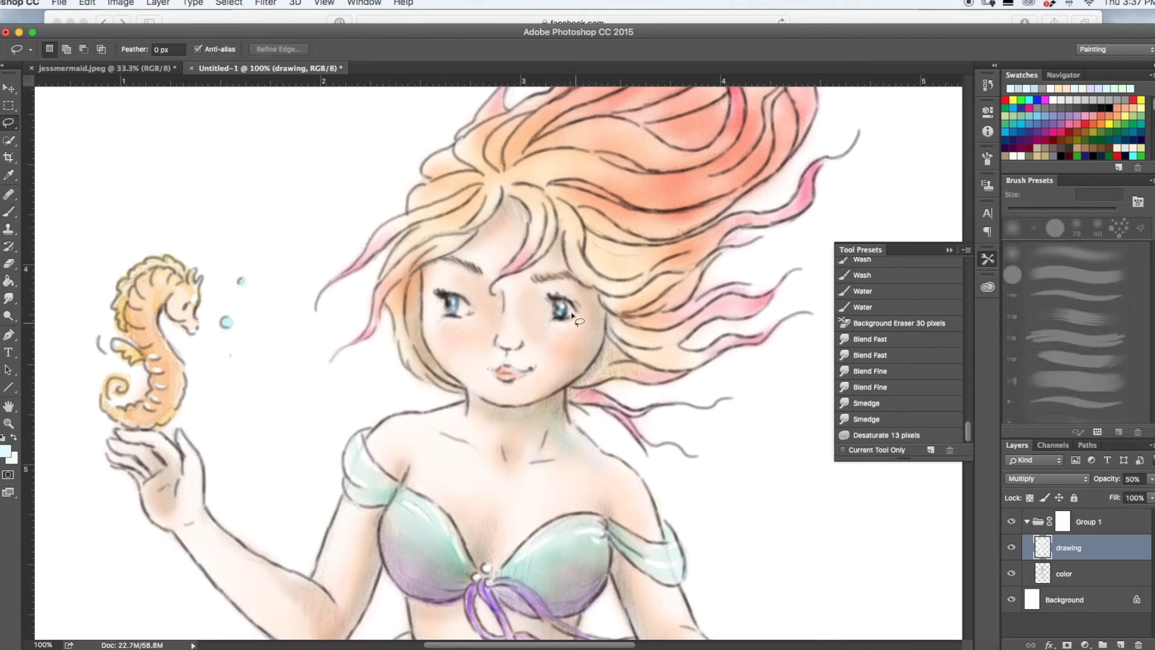
mouse_move(567, 292)
mouse_down()
mouse_move(565, 320)
mouse_move(548, 322)
mouse_move(544, 299)
mouse_move(561, 287)
mouse_move(567, 301)
mouse_up()
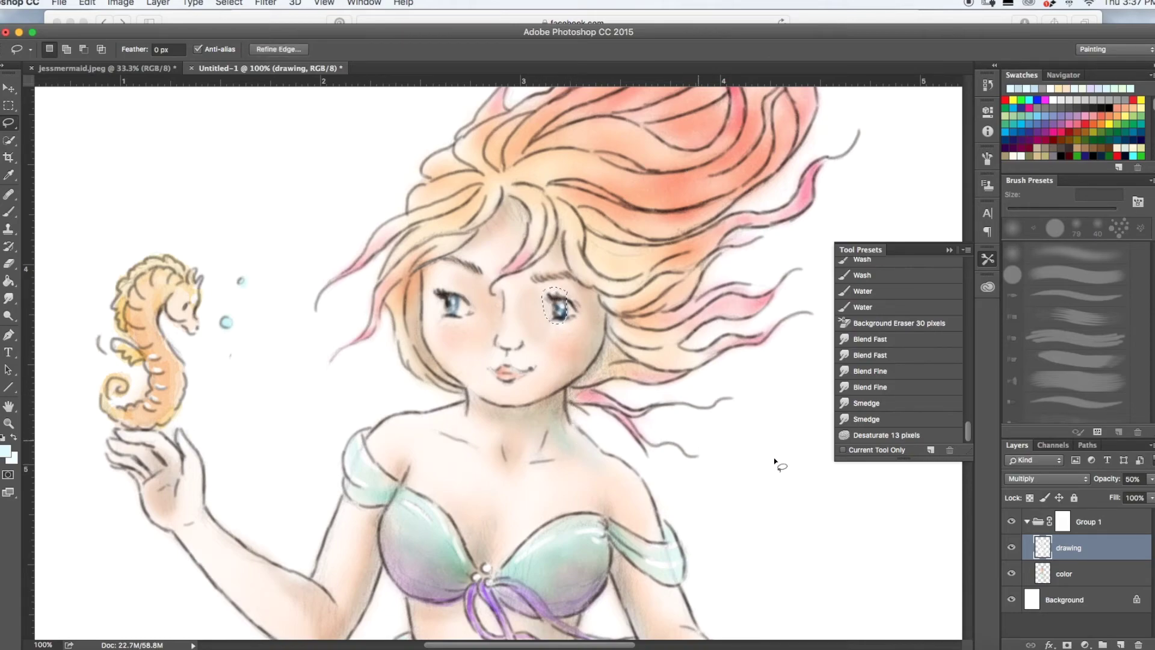
click(1077, 574)
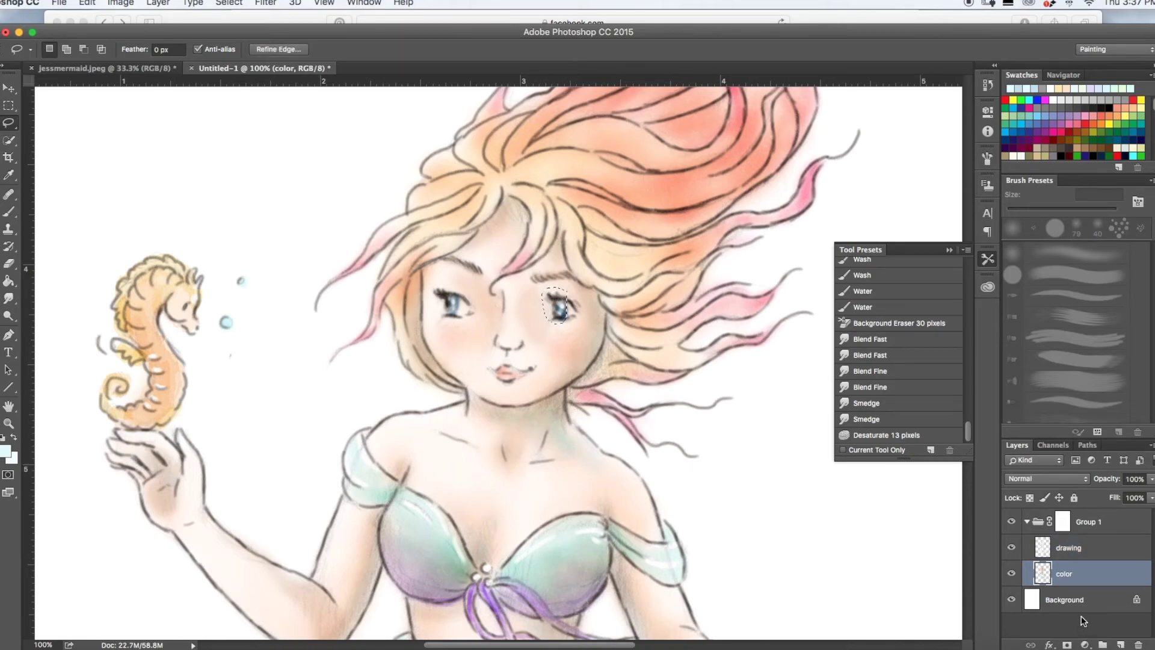
key(super+t)
key(Left)
key(Left)
key(Left)
key(Left)
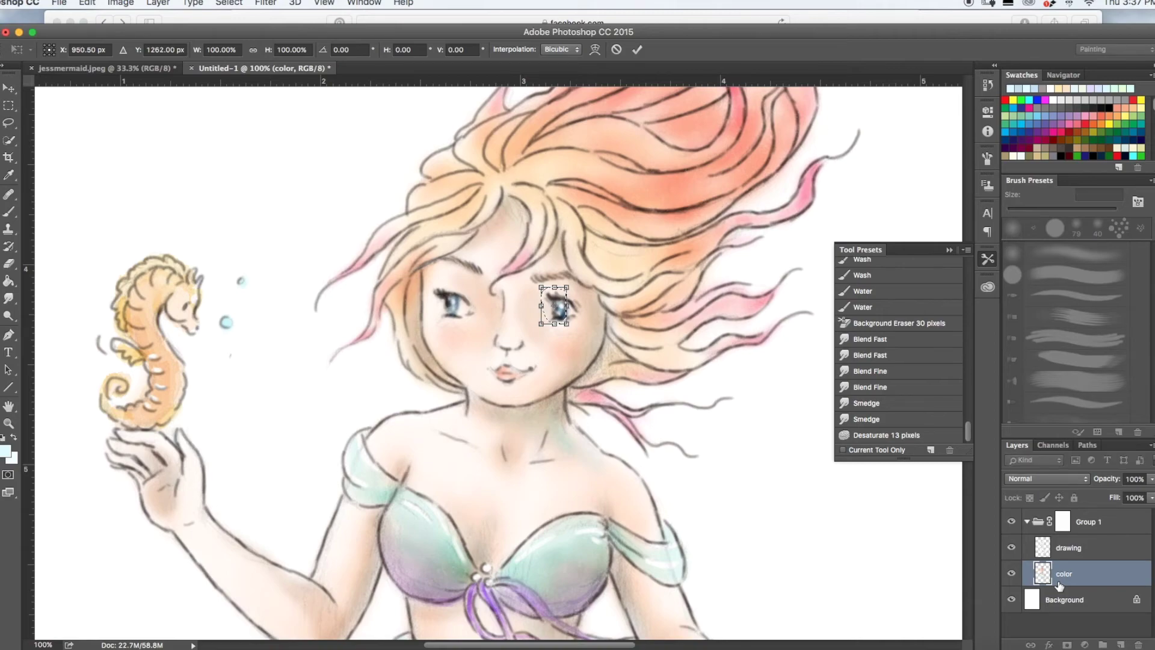
key(Left)
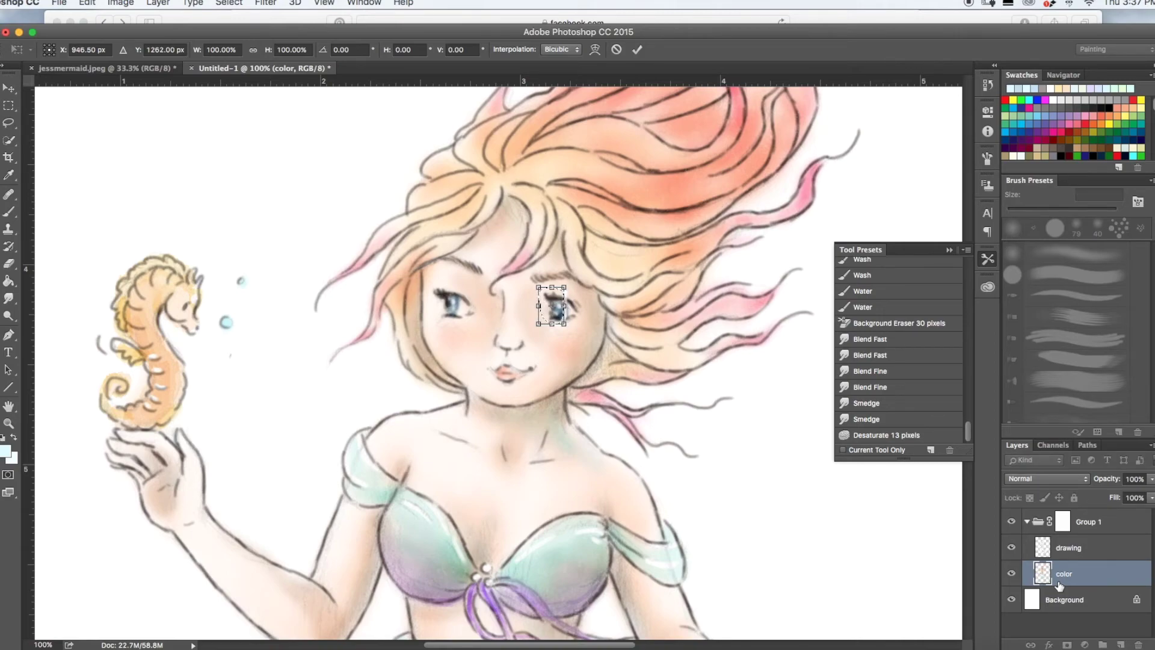
key(Return)
key(super+d)
Lasso the right-hand eye's iris linework on the drawing layer and nudge it a few pixels left to match the color
click(1077, 549)
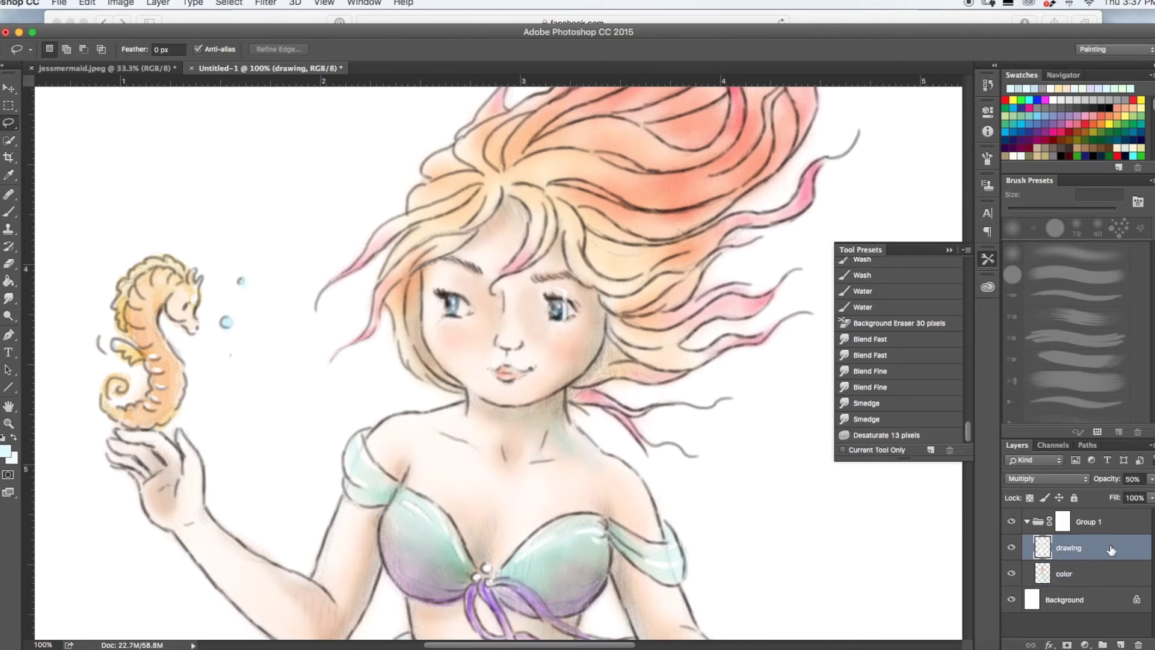
mouse_move(570, 298)
mouse_down()
mouse_move(567, 323)
mouse_move(546, 320)
mouse_move(543, 289)
mouse_up()
key(super+t)
key(Left)
key(Left)
key(Left)
key(Left)
key(Left)
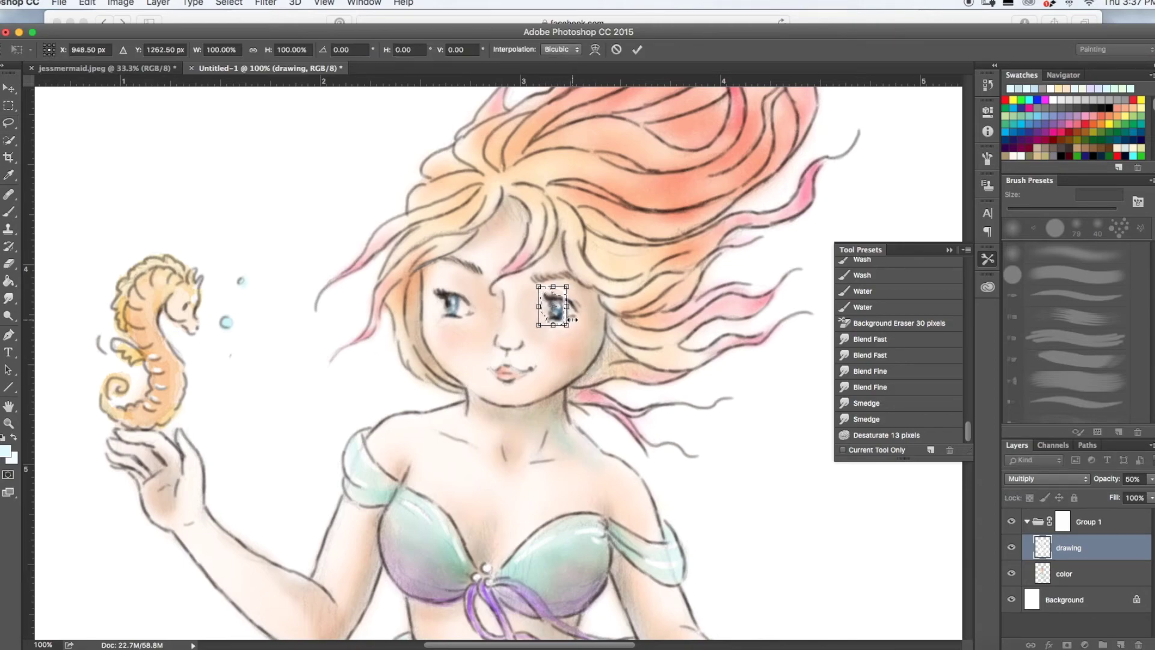
key(Return)
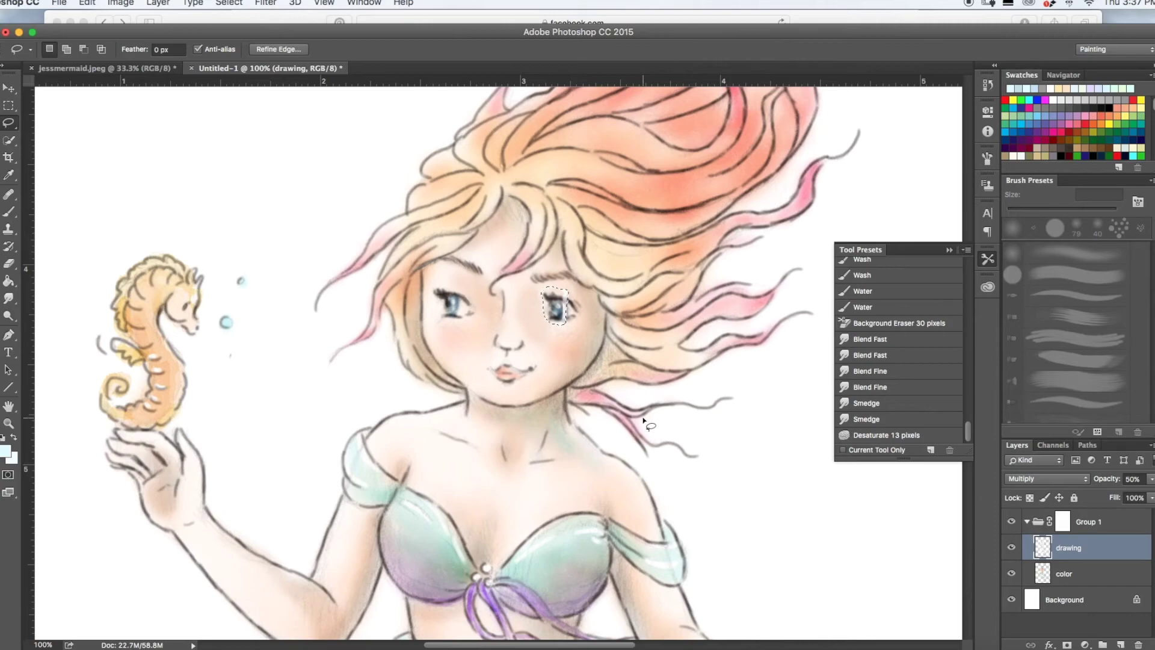
Nudge the selected eye linework back 1 px to the right on the drawing layer
key(super+t)
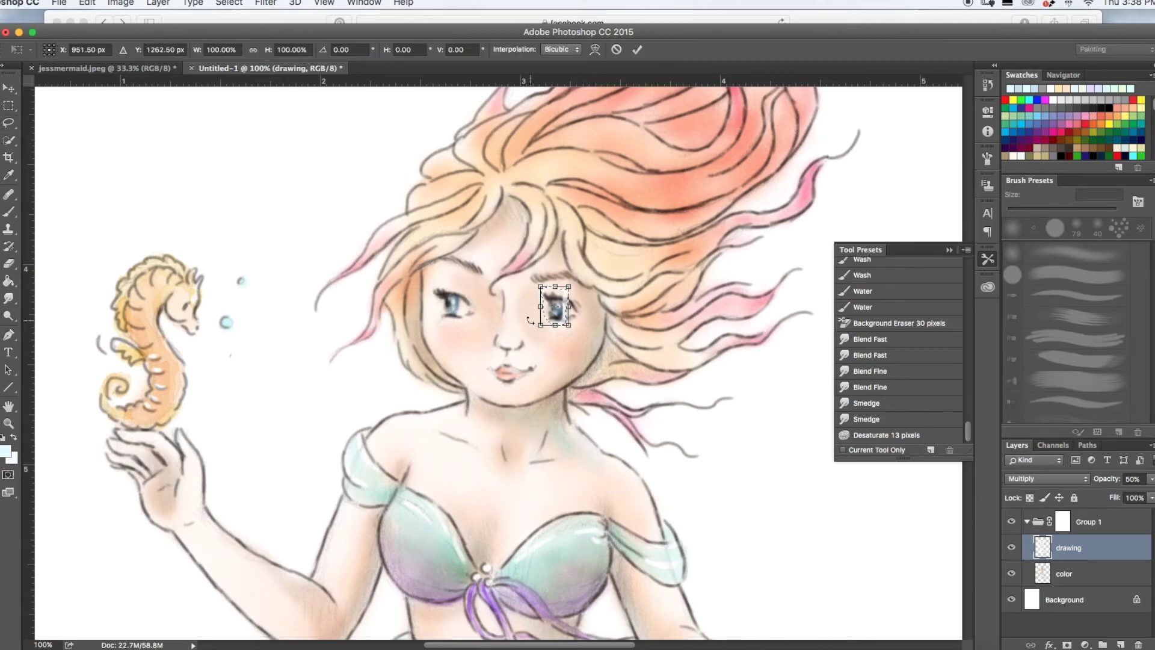
key(Right)
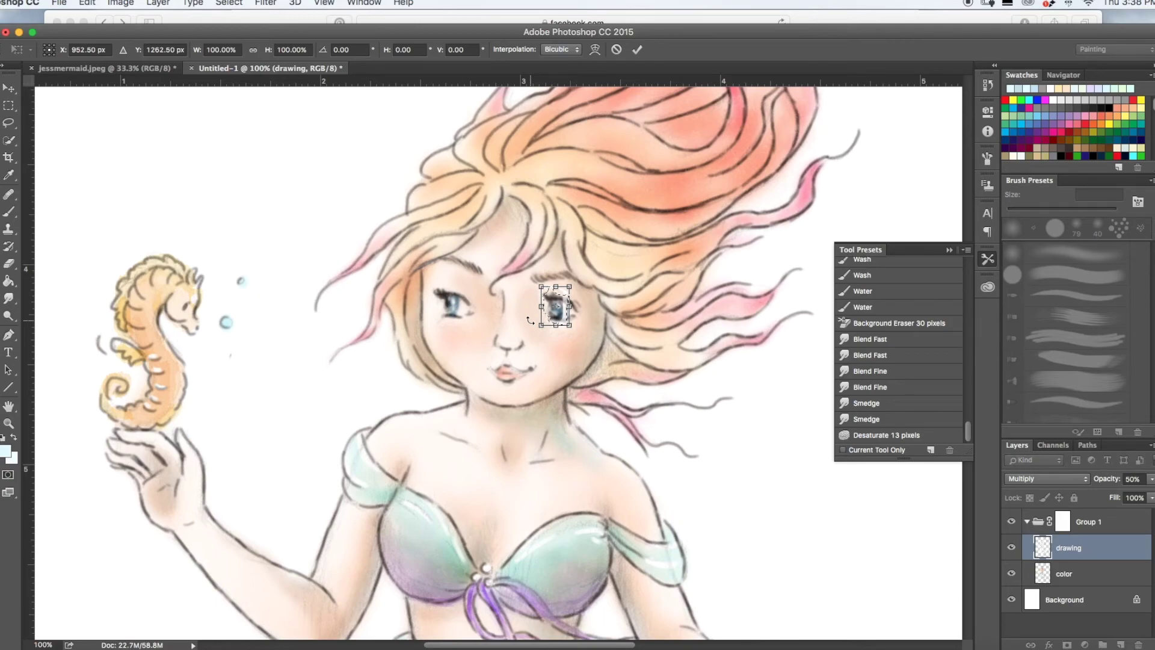
key(Return)
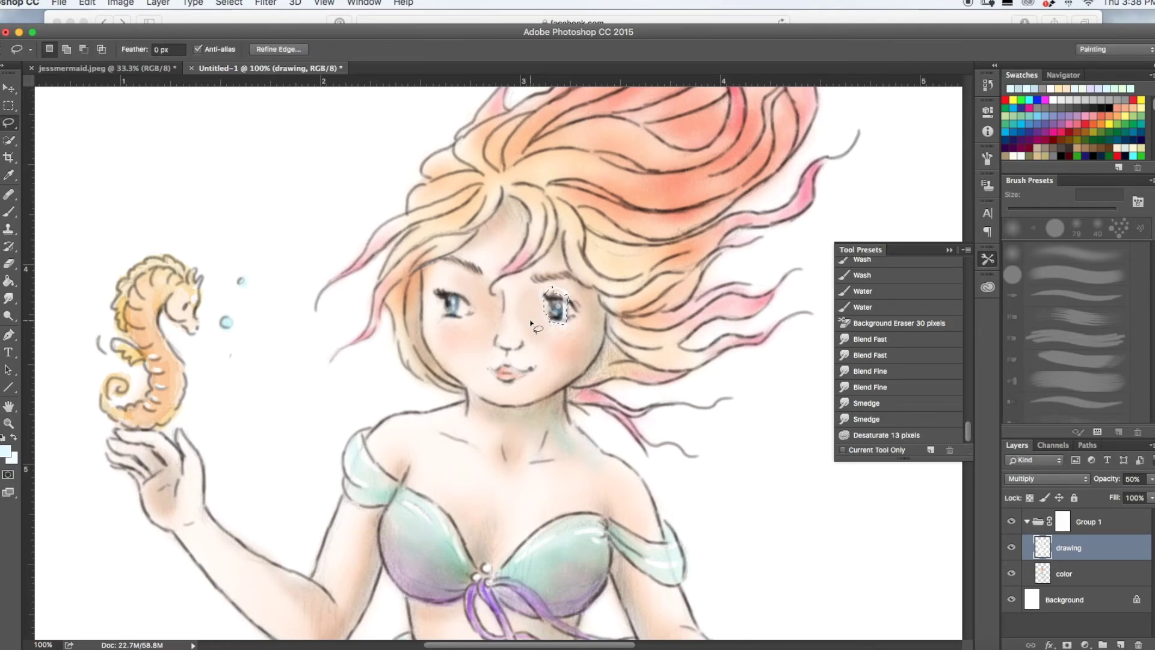
Deselect and smudge the white gap above the right-hand eye on the color layer using Blend Fast at 14 px
click(1060, 573)
key(super+d)
key(super+plus)
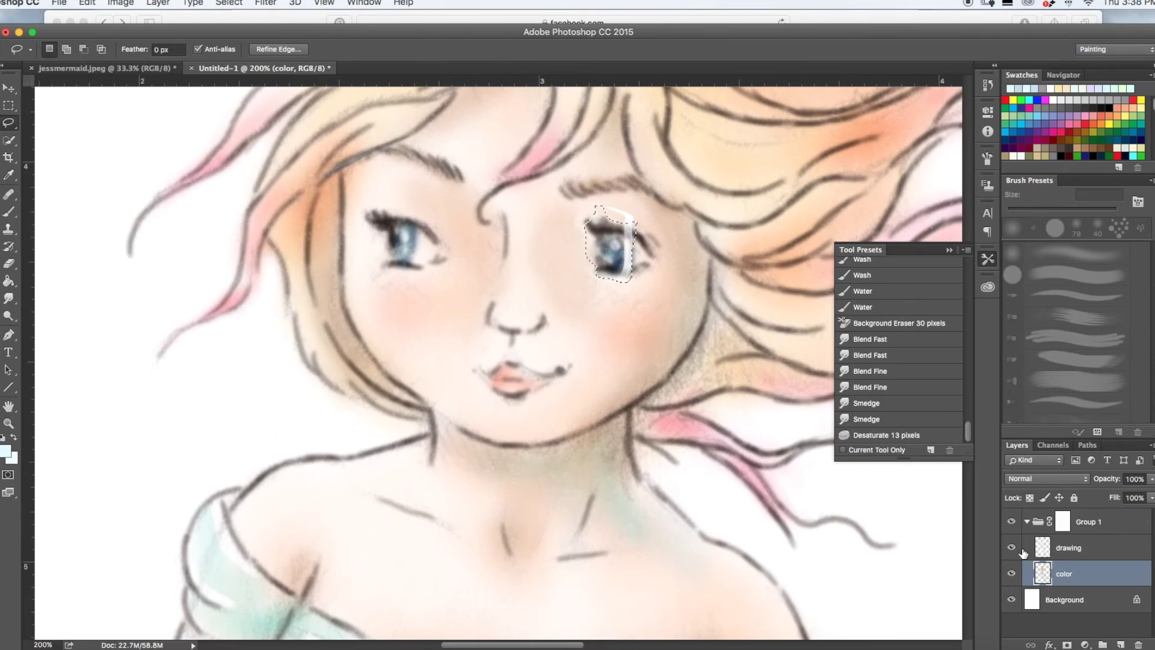
key(super+d)
click(872, 339)
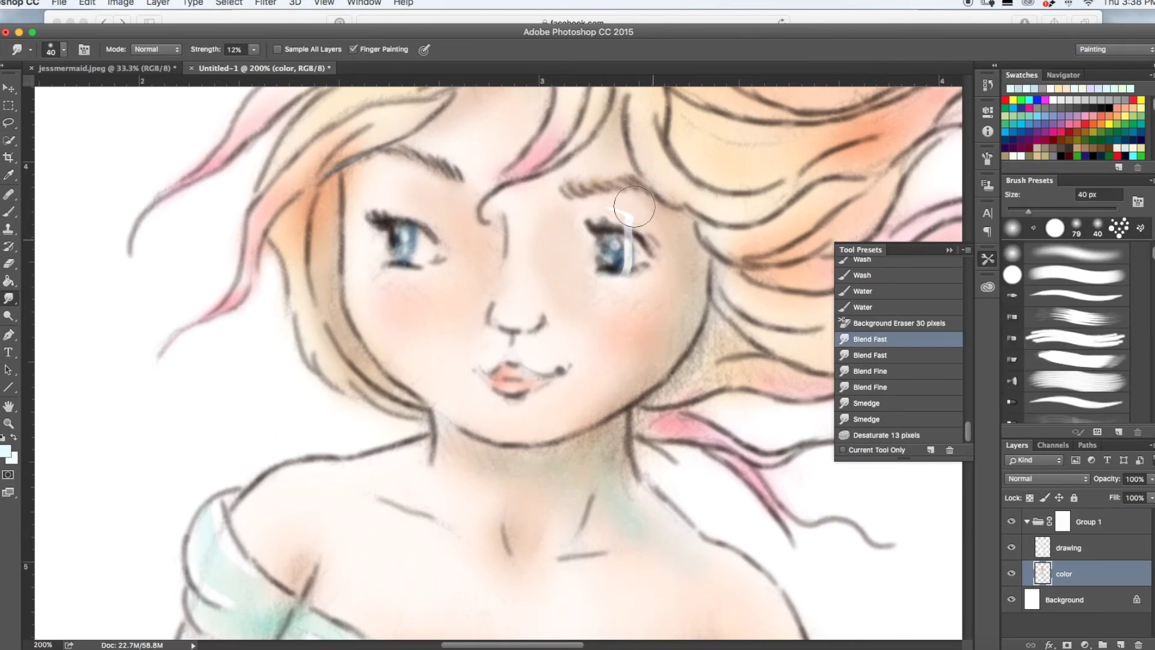
click(59, 51)
drag(77, 89, 76, 90)
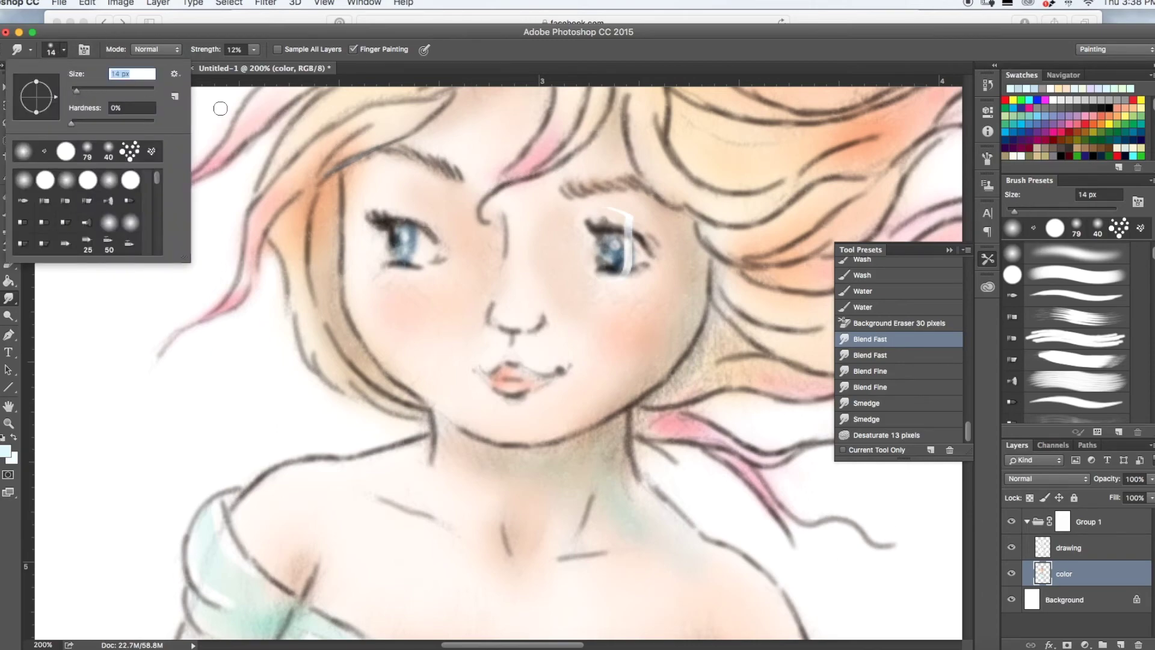
mouse_move(625, 211)
mouse_down()
mouse_move(614, 206)
mouse_move(661, 233)
mouse_up()
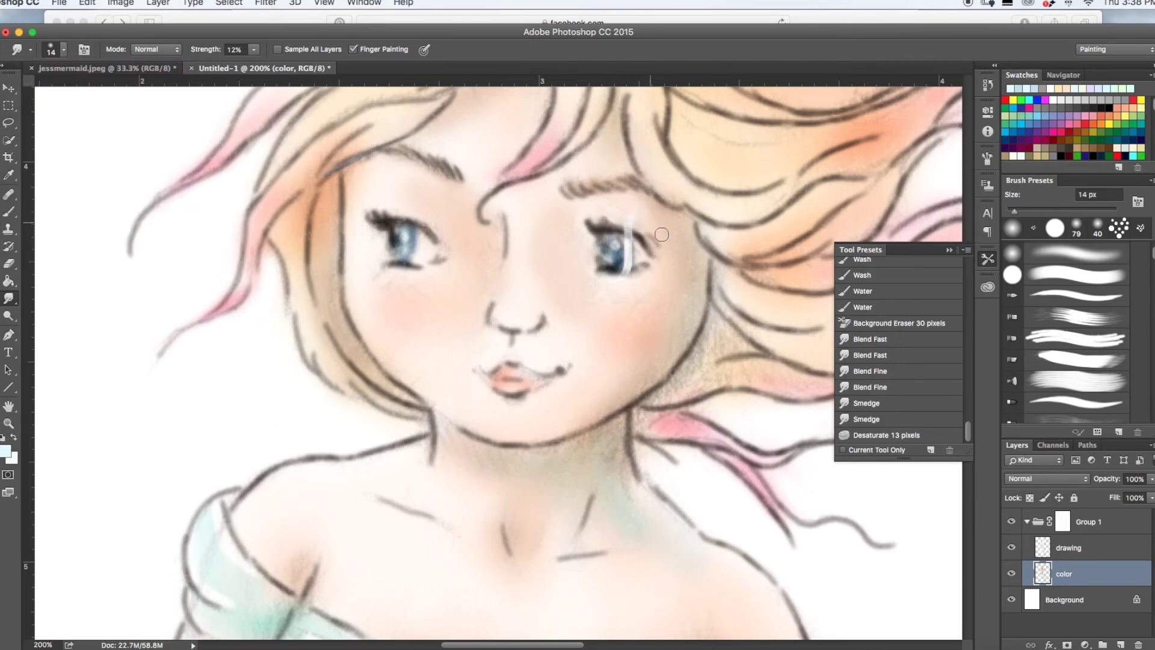
Paint the white of the right-hand eye beside the iris with a white 12 px brush in Normal mode
click(5, 456)
click(90, 338)
click(406, 330)
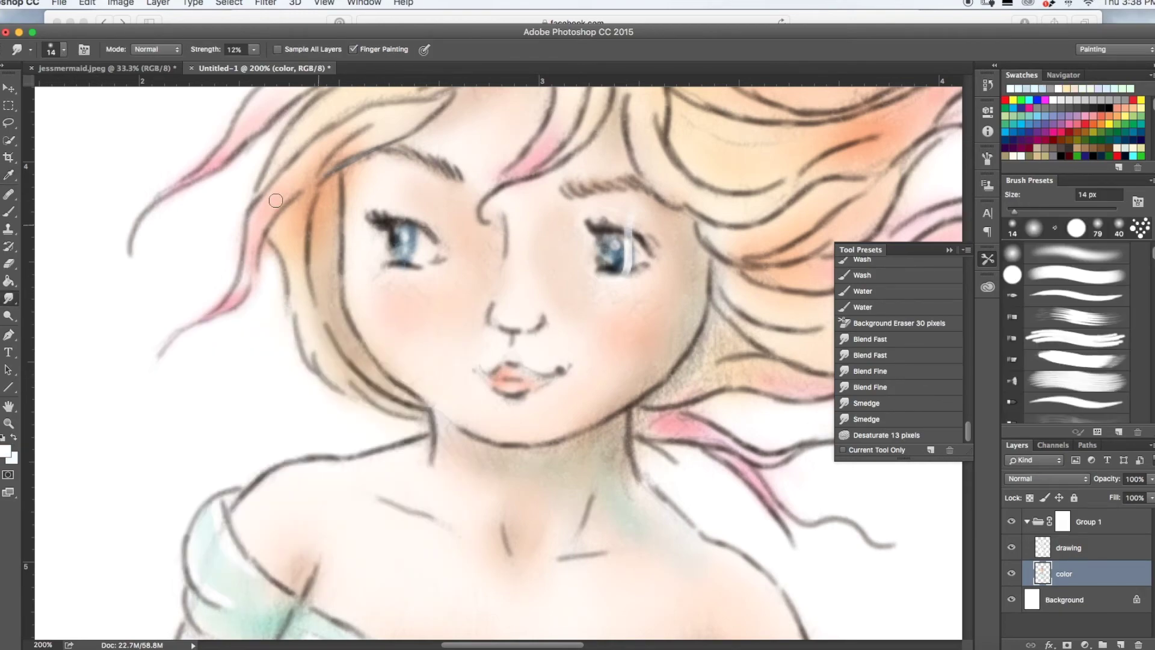
click(8, 211)
click(60, 50)
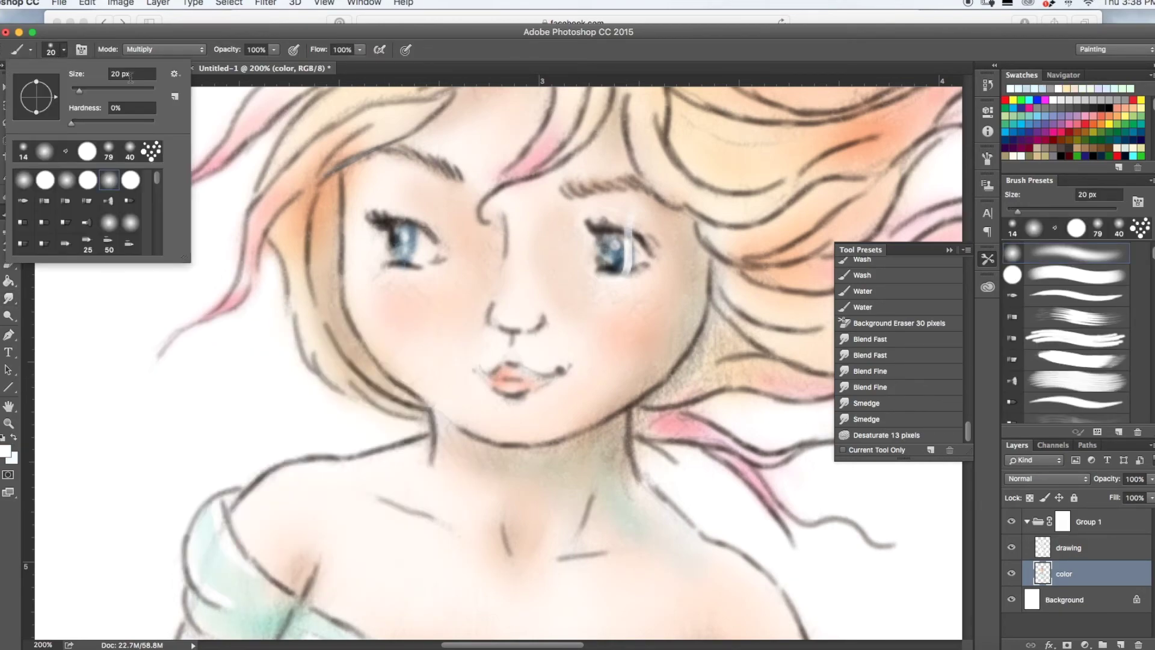
click(143, 48)
click(145, 9)
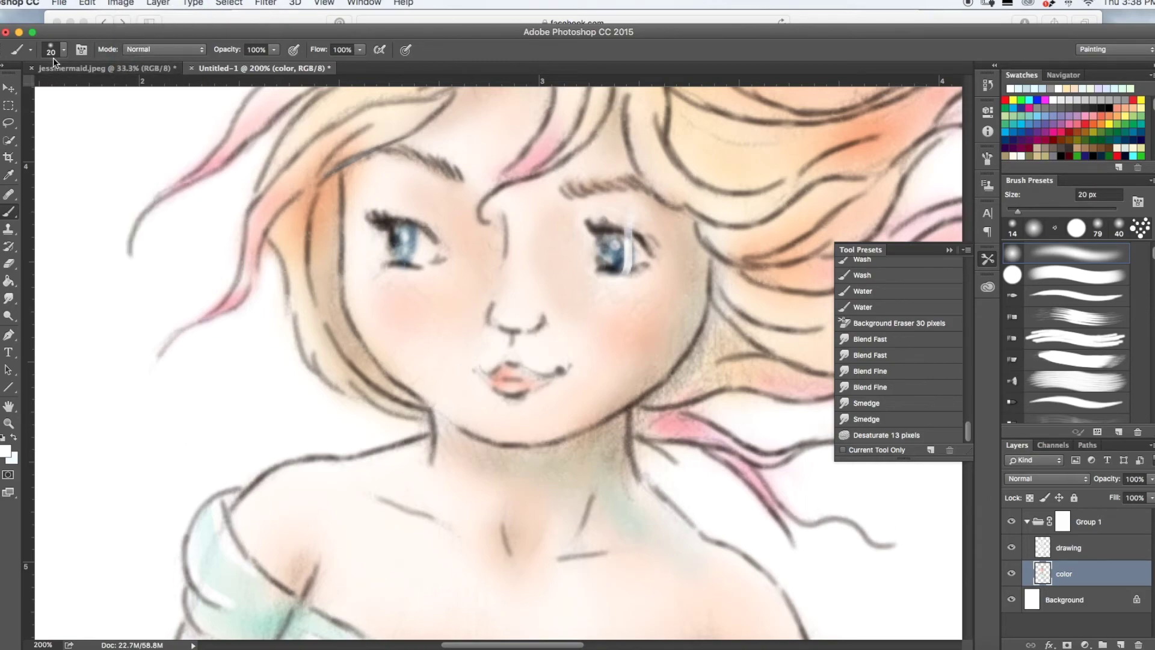
click(52, 52)
drag(81, 91, 75, 91)
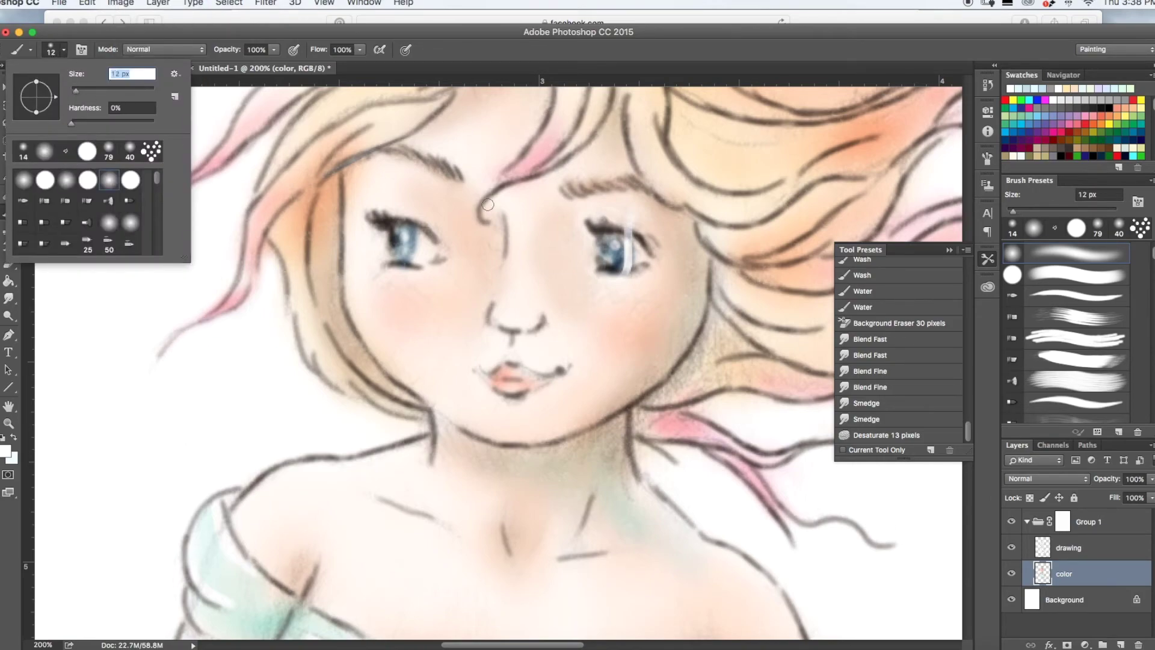
click(638, 253)
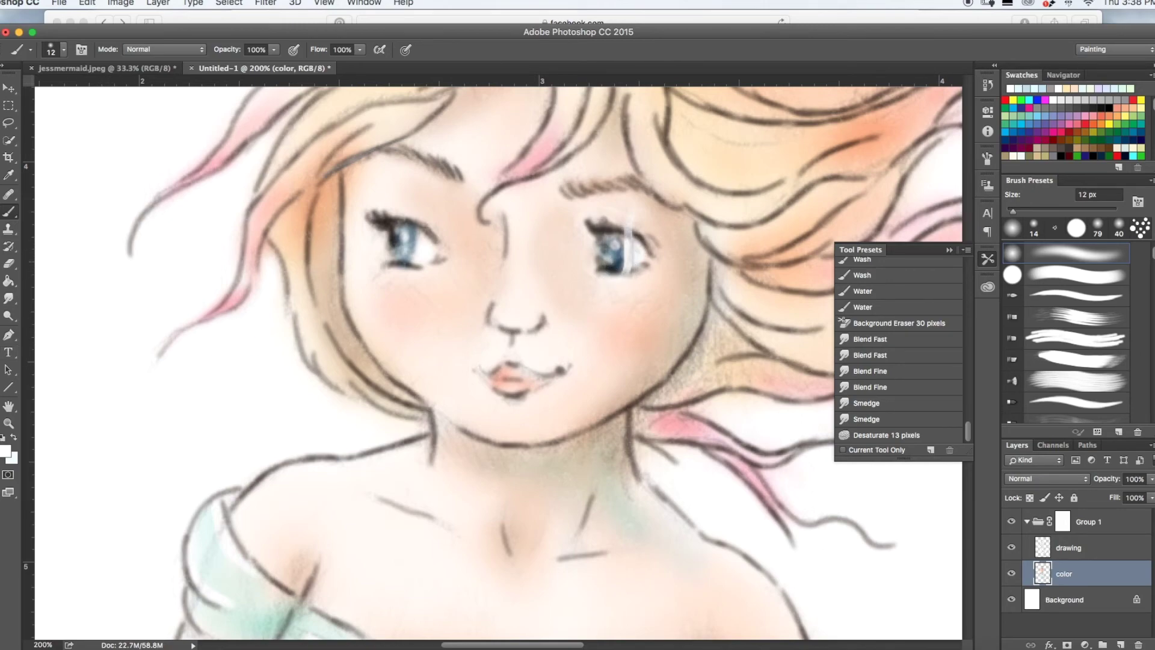
Brush pale blue over the iris of the right-hand eye on the color layer
click(7, 452)
click(125, 357)
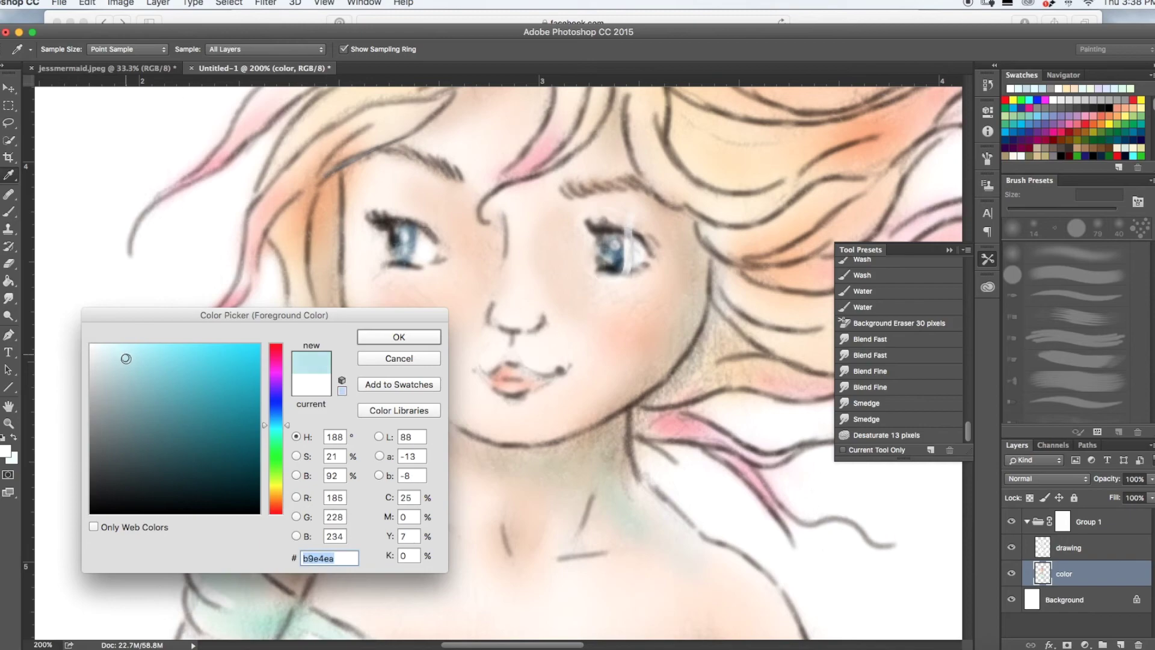
click(276, 420)
drag(89, 358, 122, 347)
key(Return)
drag(621, 245, 616, 261)
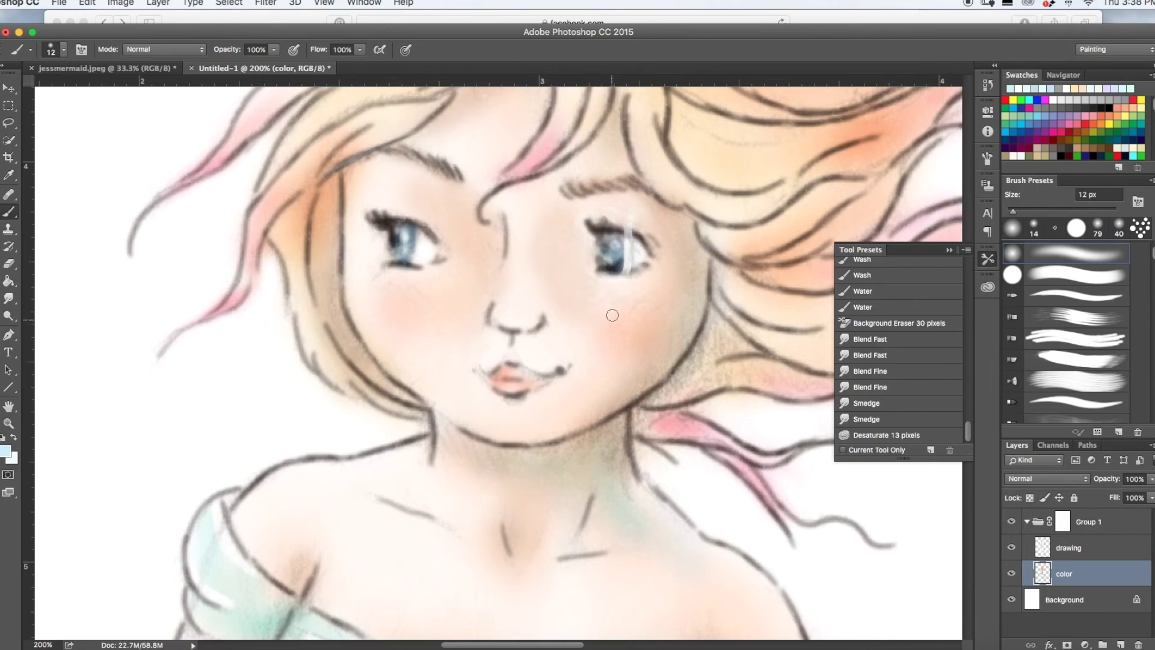
drag(615, 245, 618, 258)
Deepen the right-hand iris with blue a2c5de and a 9 px brush, switching the brush mode to Multiply
click(6, 451)
click(132, 380)
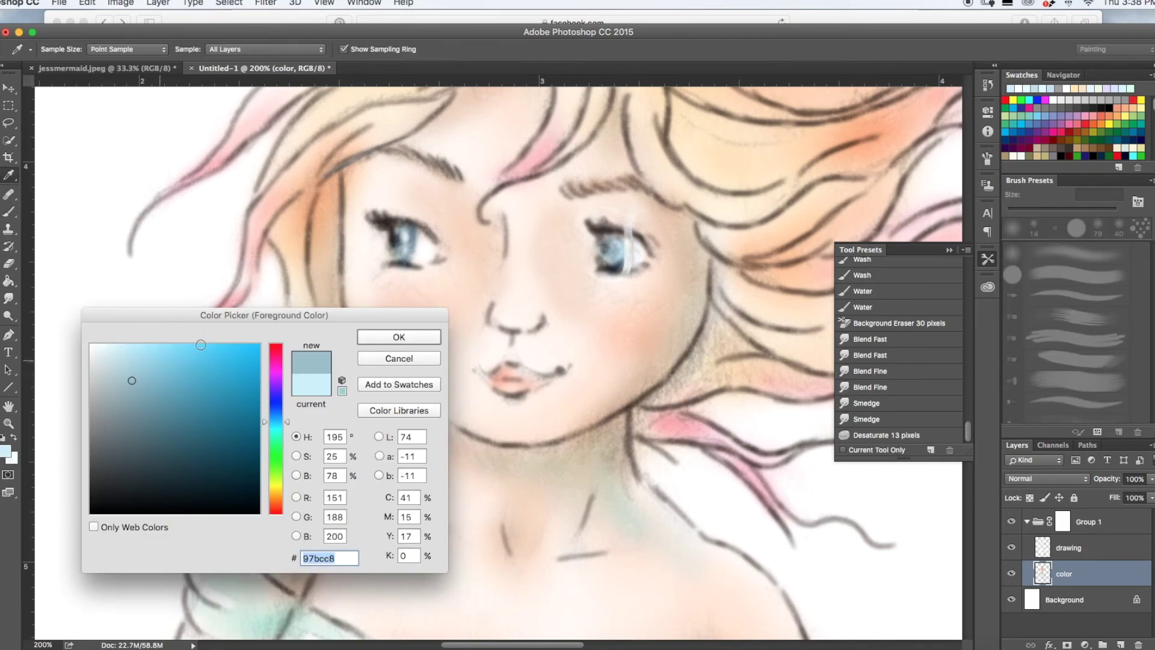
click(276, 417)
drag(133, 381, 136, 366)
click(400, 336)
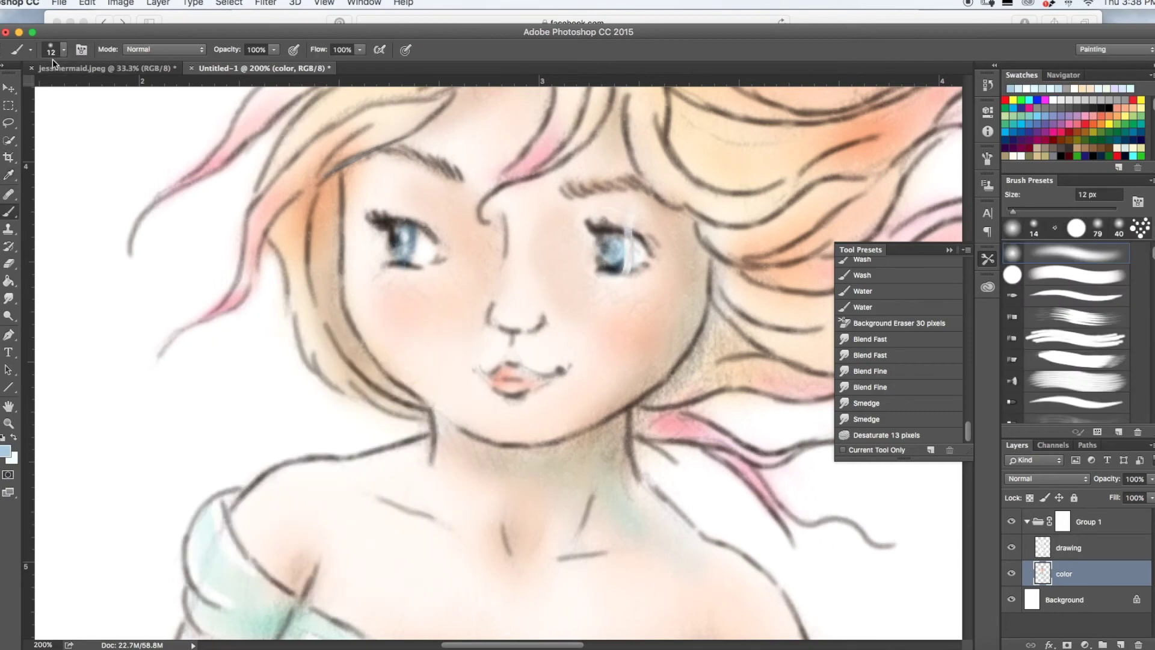
click(52, 52)
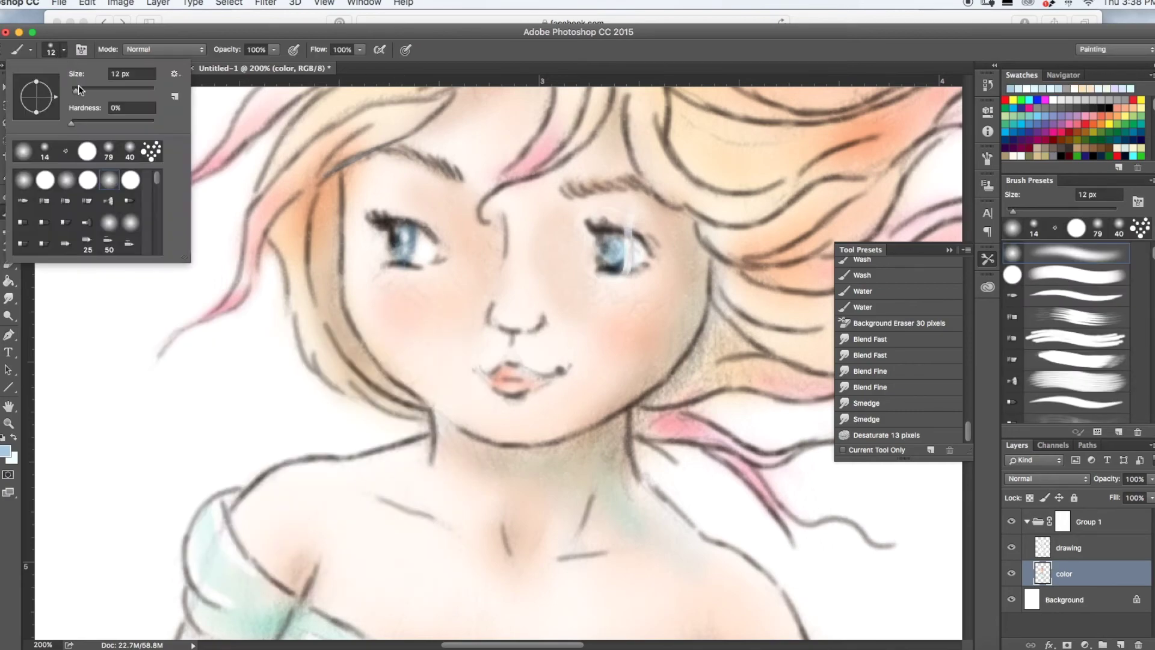
click(622, 239)
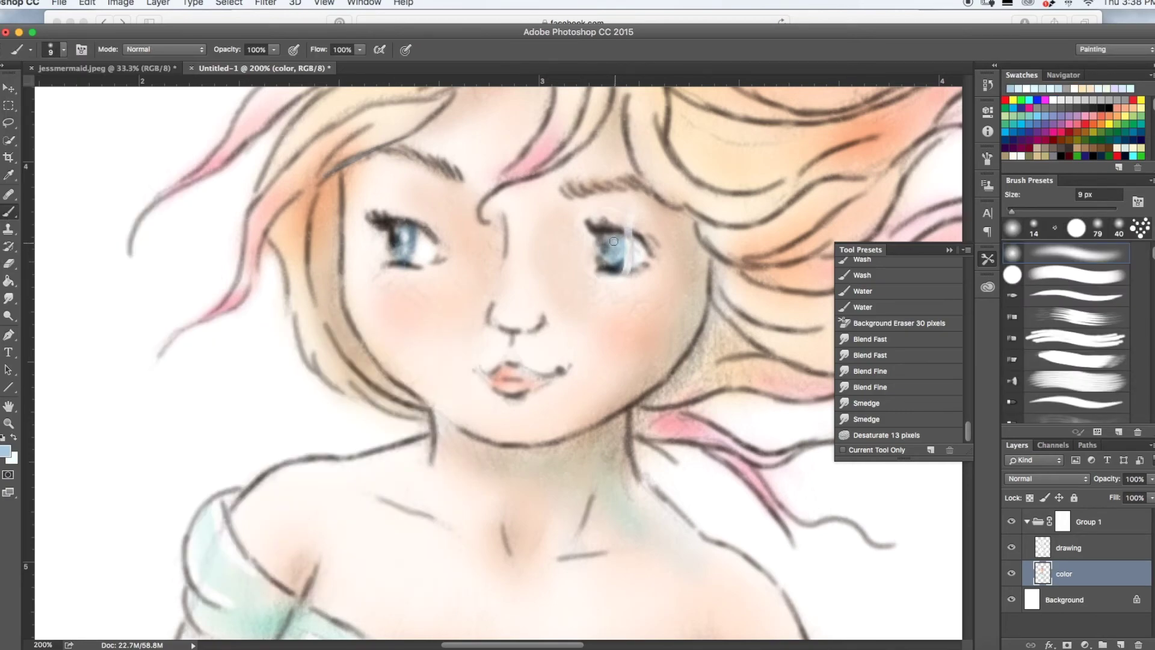
click(164, 48)
click(164, 107)
mouse_move(604, 233)
mouse_down()
mouse_move(623, 250)
mouse_move(616, 263)
mouse_move(618, 235)
mouse_move(620, 268)
mouse_move(605, 241)
mouse_up()
Shade the irises and eye whites of both eyes with grey a7a3a0 and a 6 px Multiply brush on the color layer
click(6, 451)
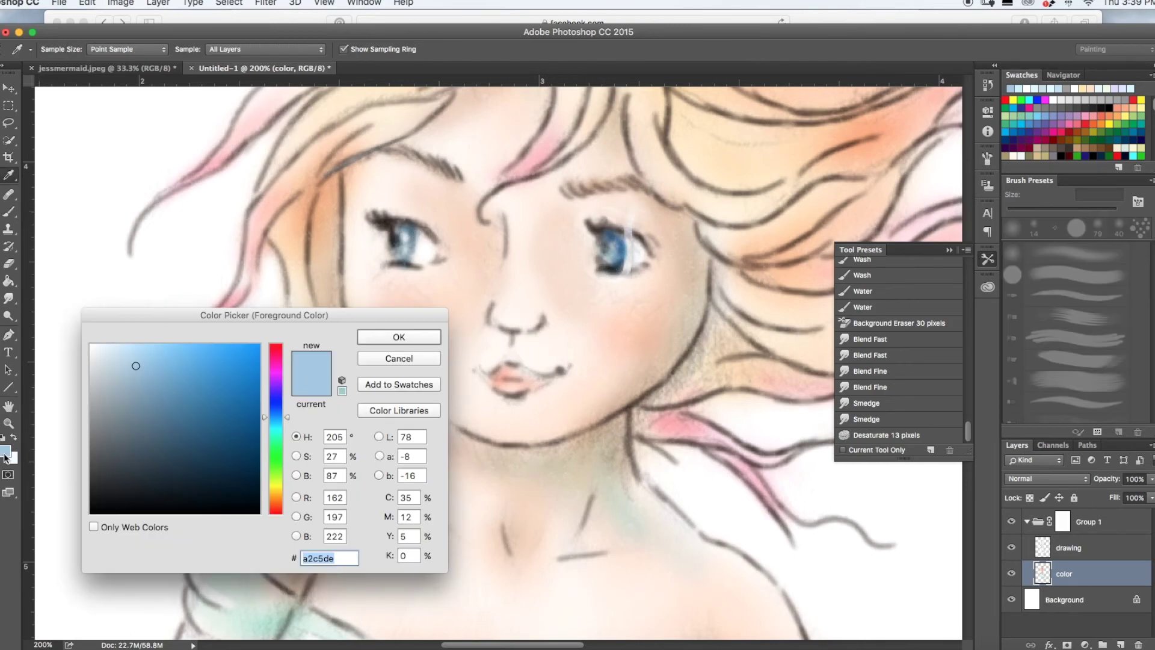
click(115, 409)
click(109, 412)
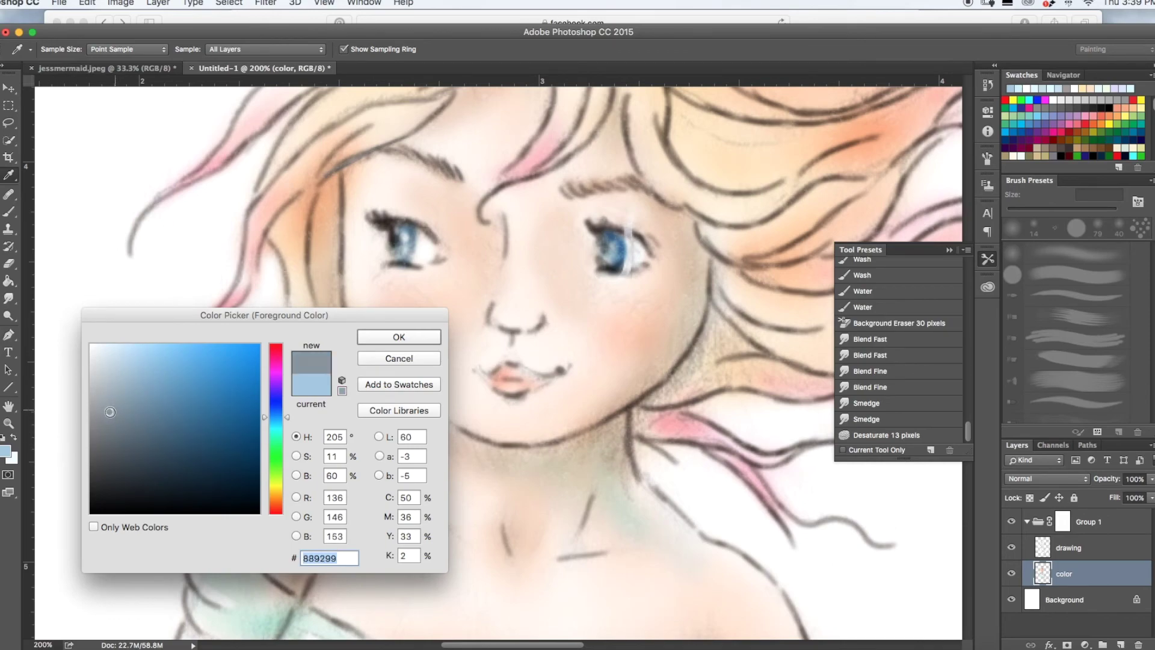
click(275, 504)
click(96, 403)
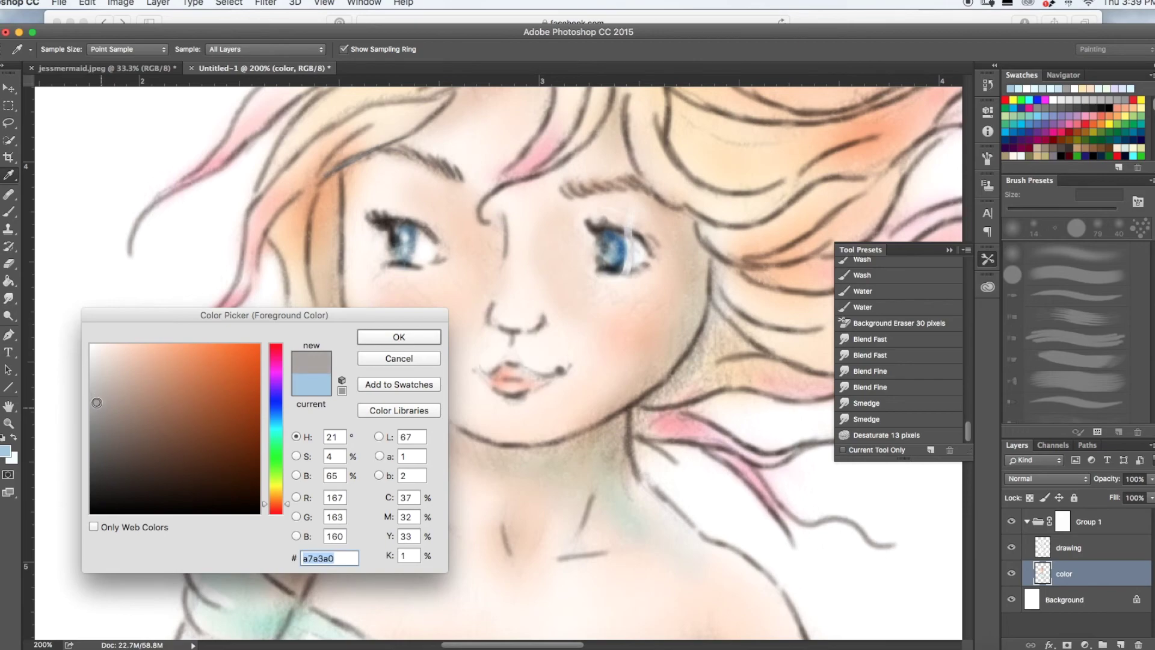
click(413, 335)
key(b)
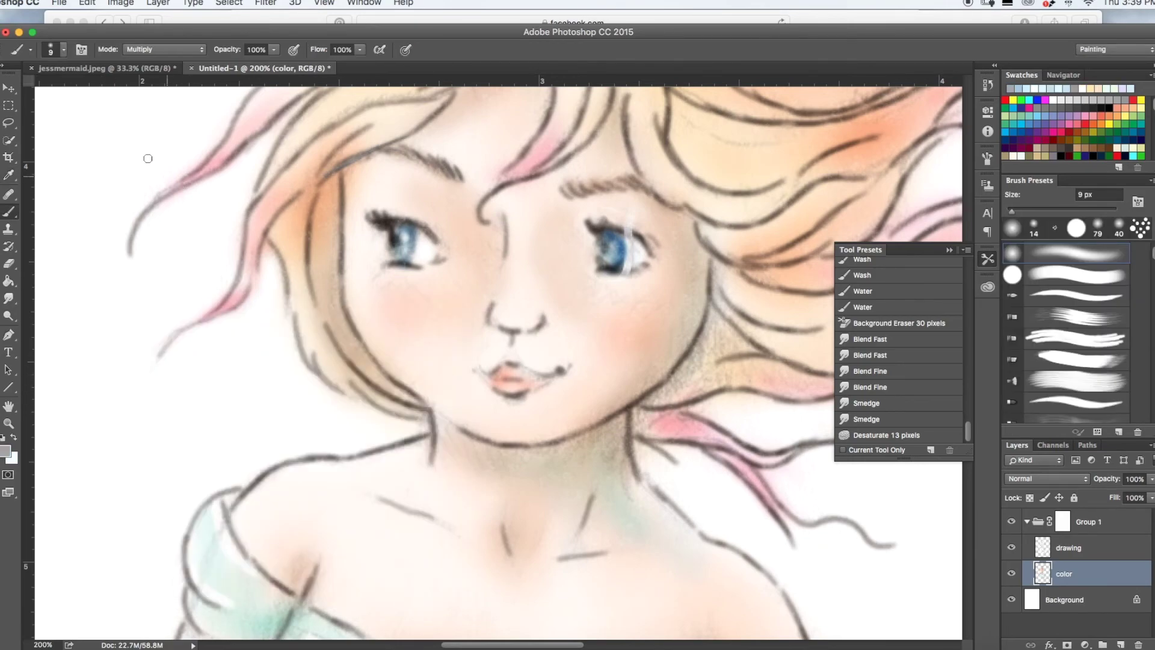
click(62, 52)
drag(75, 91, 73, 92)
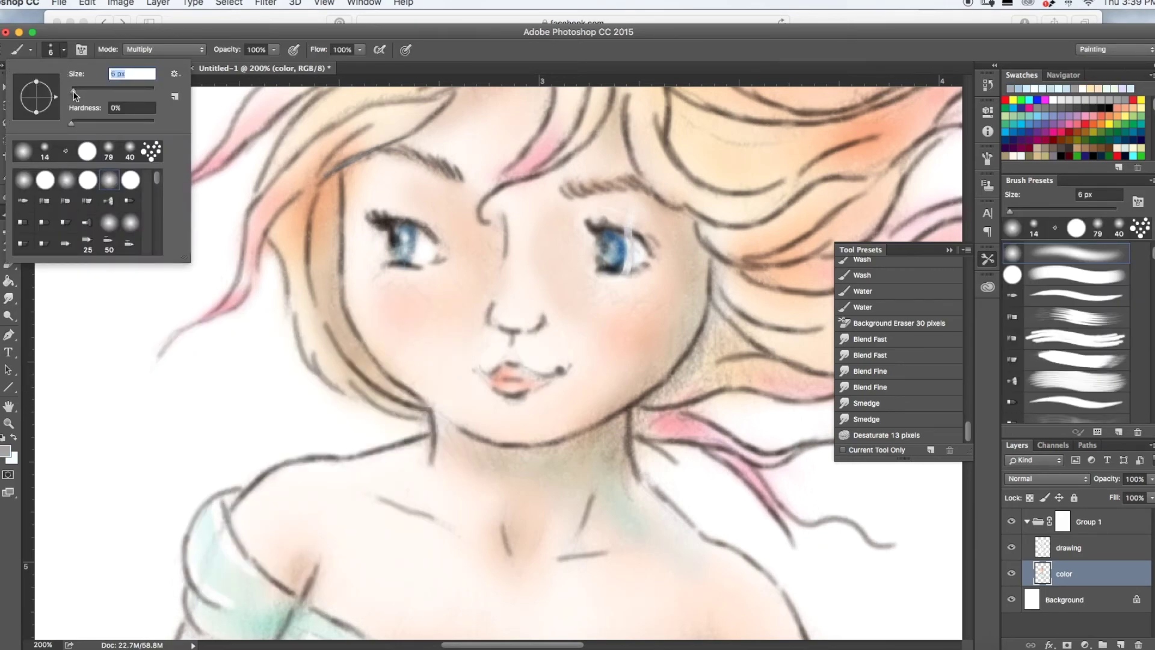
click(609, 222)
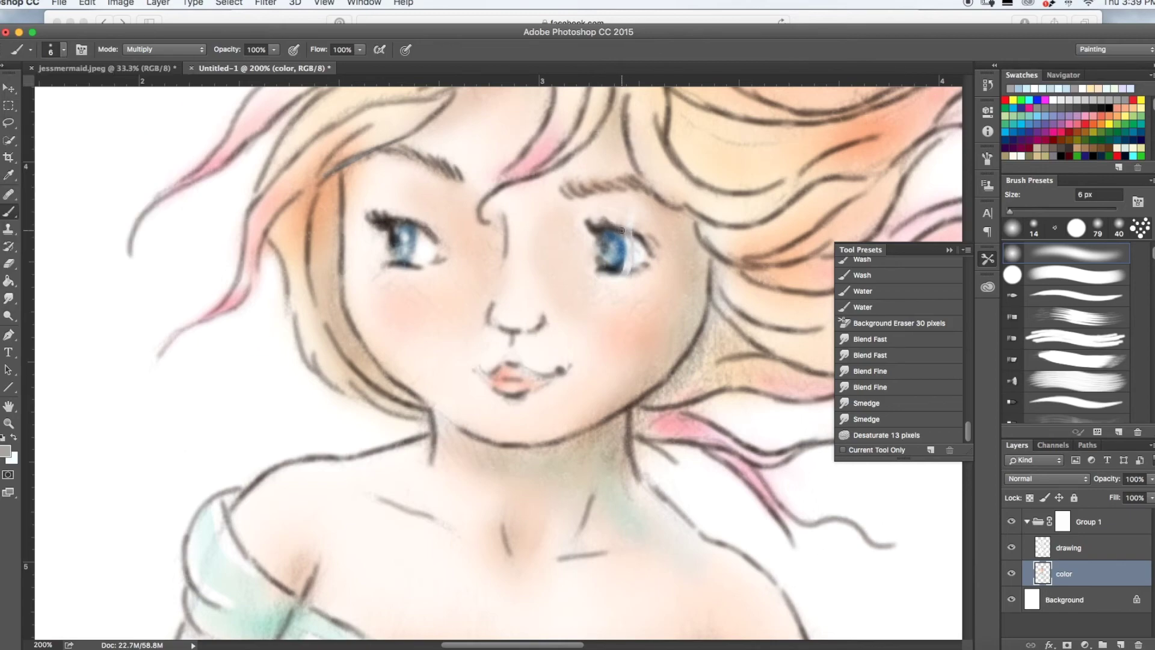
mouse_move(633, 234)
mouse_down()
mouse_move(627, 284)
mouse_move(619, 273)
mouse_move(637, 258)
mouse_move(605, 233)
mouse_move(607, 252)
mouse_move(610, 233)
mouse_move(609, 267)
mouse_up()
mouse_move(606, 260)
mouse_down()
mouse_move(599, 253)
mouse_move(614, 277)
mouse_up()
mouse_move(391, 233)
mouse_down()
mouse_move(394, 257)
mouse_move(409, 229)
mouse_move(430, 240)
mouse_up()
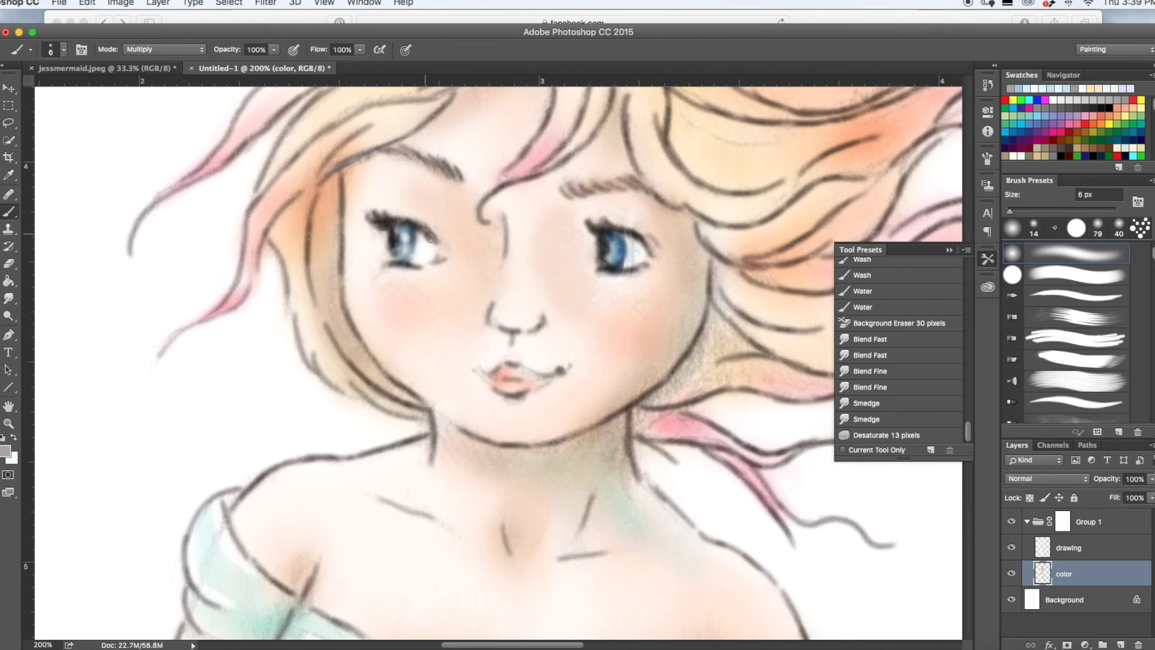
Raise the drawing layer's opacity to 100%
click(1102, 545)
click(1151, 481)
drag(1125, 494, 1153, 495)
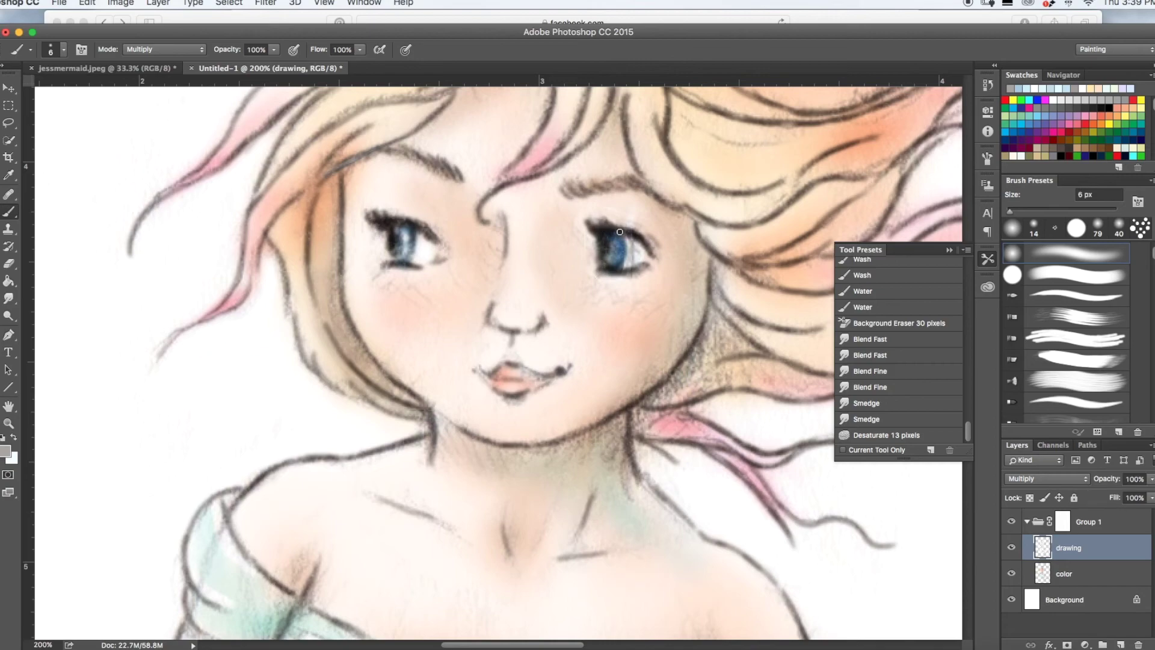
Touch up the iris of the left-hand eye on the drawing layer with the 6 px Multiply brush
key(super+minus)
key(super+minus)
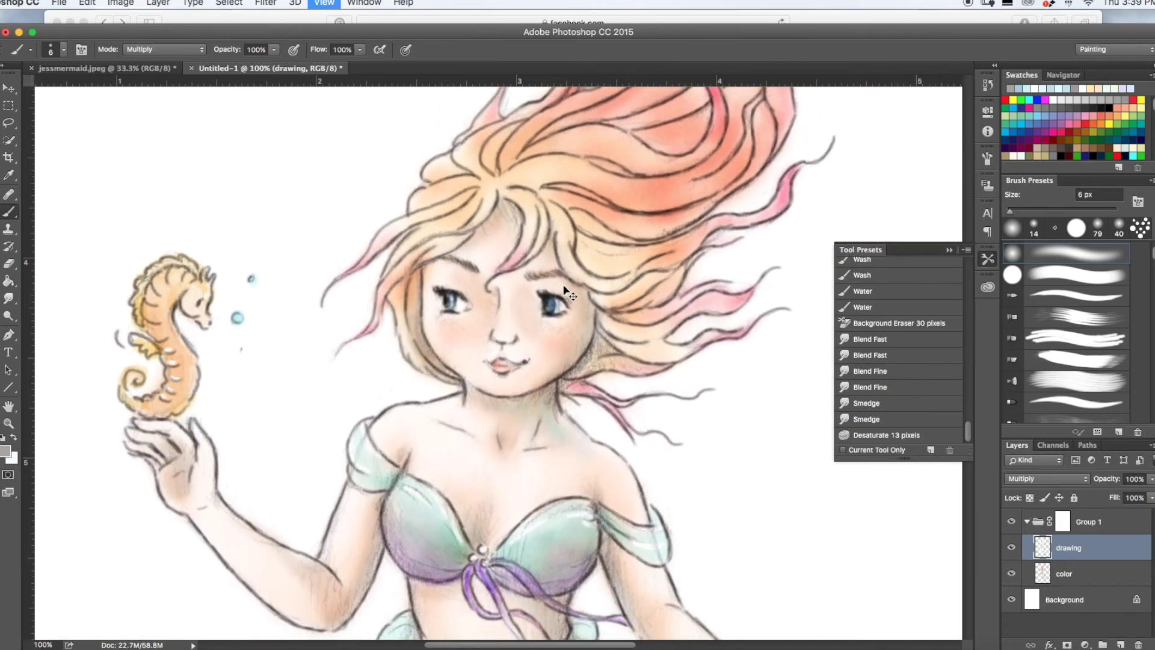
key(super+minus)
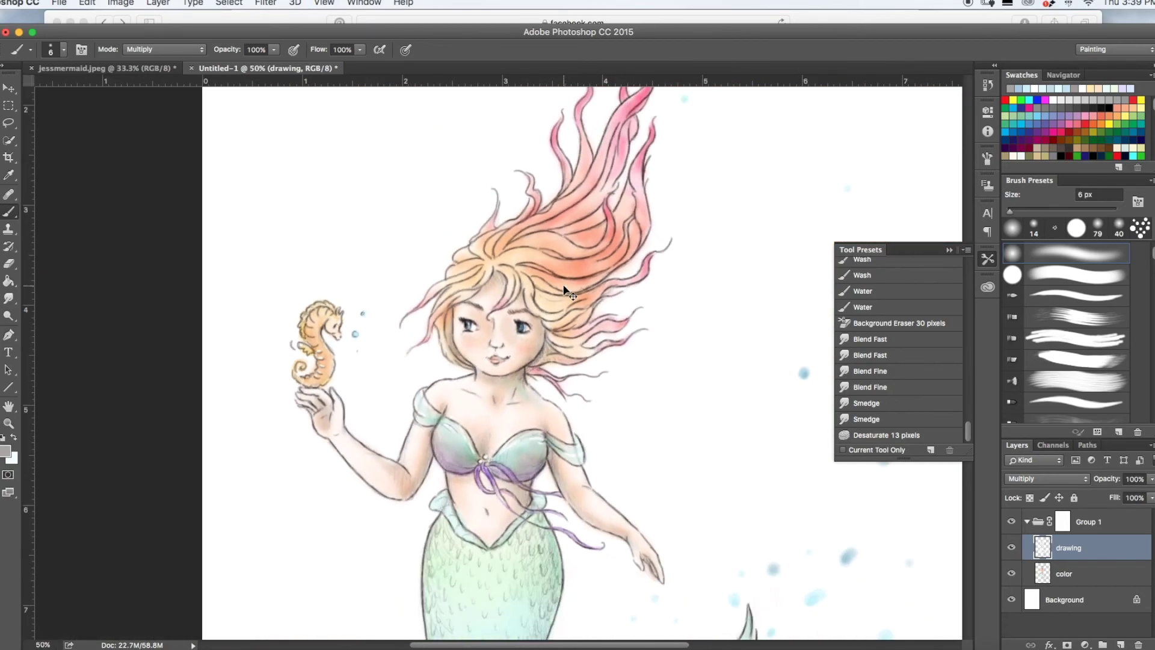
key(super+plus)
key(super+plus)
key(super+plus)
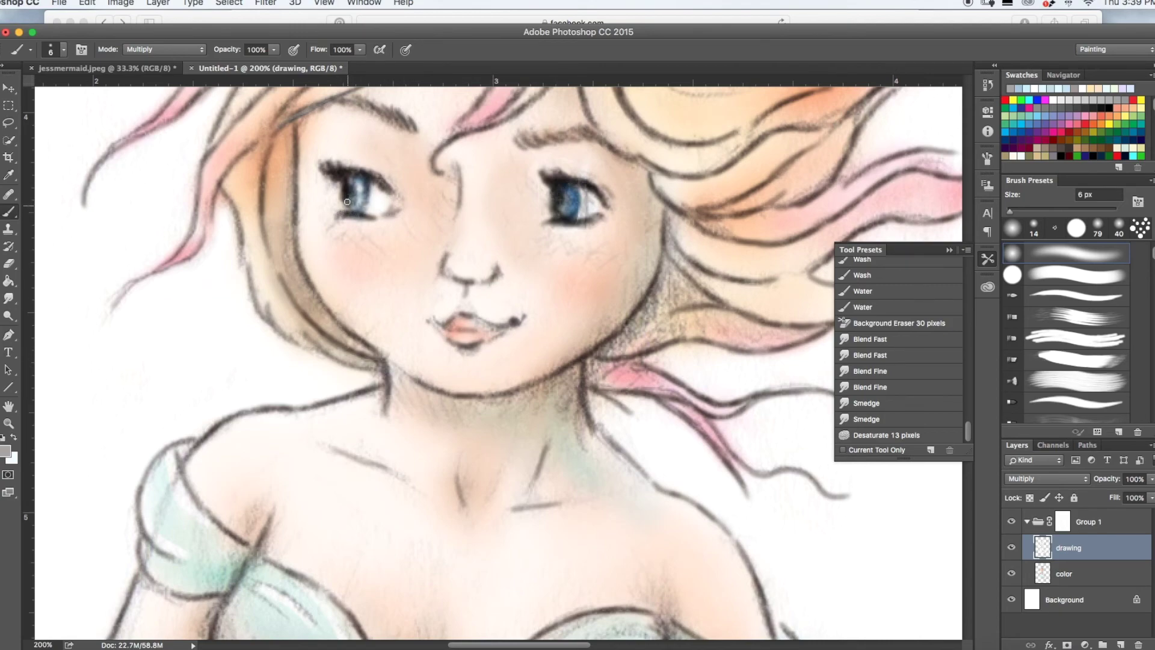
drag(347, 208, 345, 205)
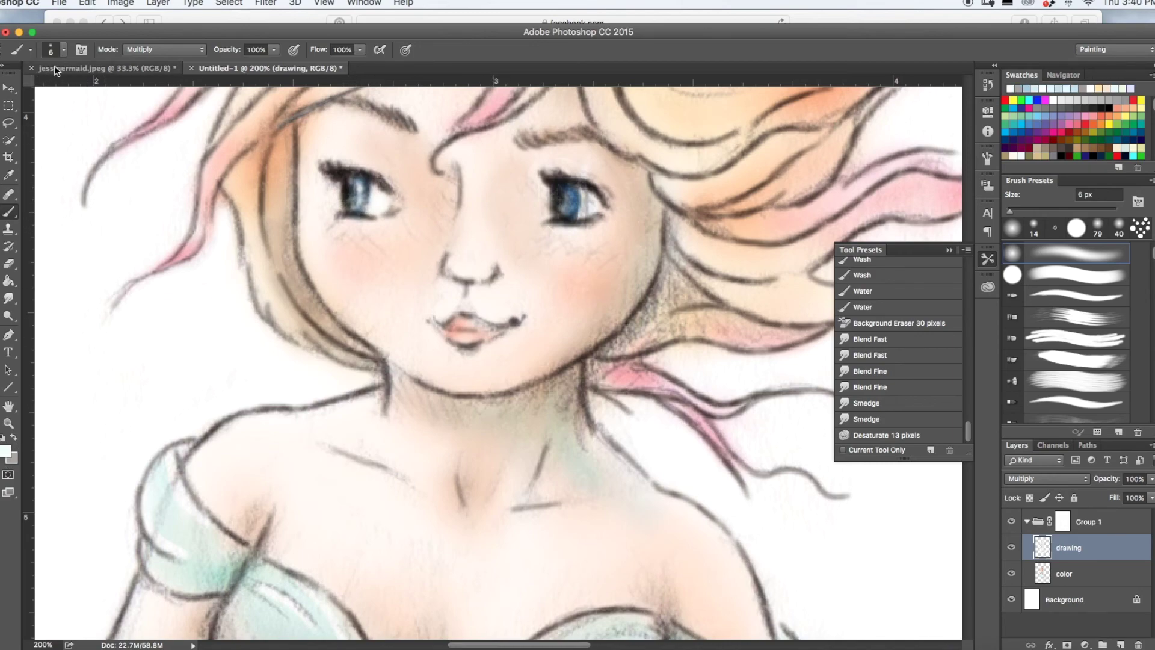
Paint a small near-white highlight on the lower lip on the color layer, using a hard round 6 px brush in Normal mode
click(63, 50)
click(131, 180)
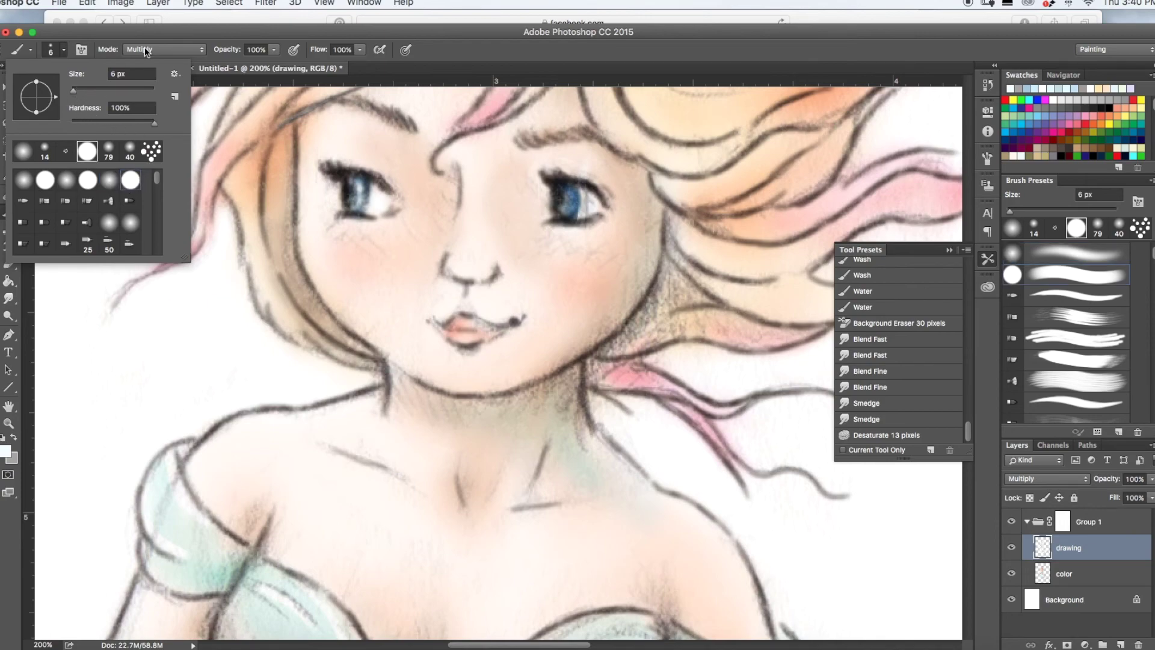
click(144, 49)
click(142, 10)
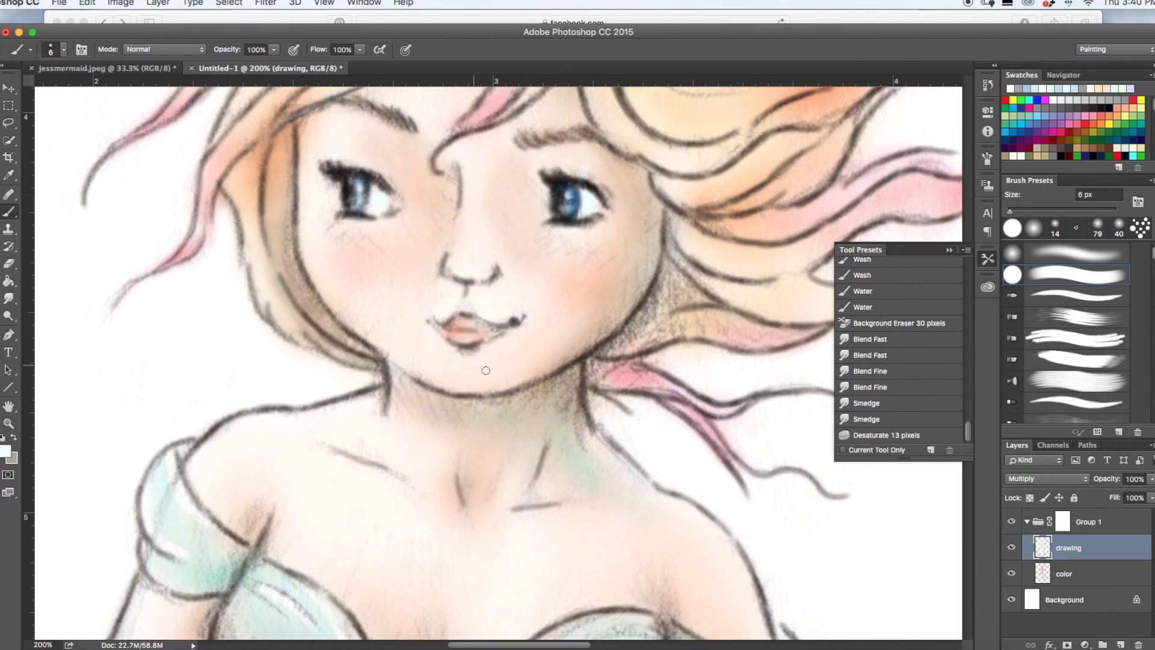
click(1068, 574)
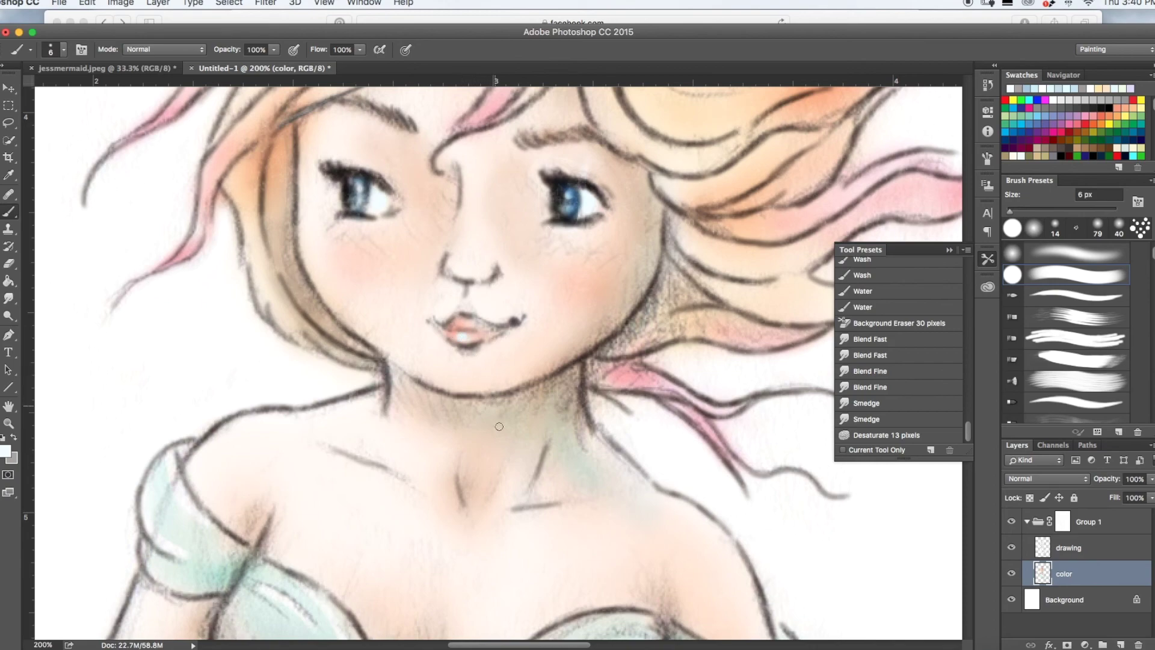
key(super+z)
click(6, 451)
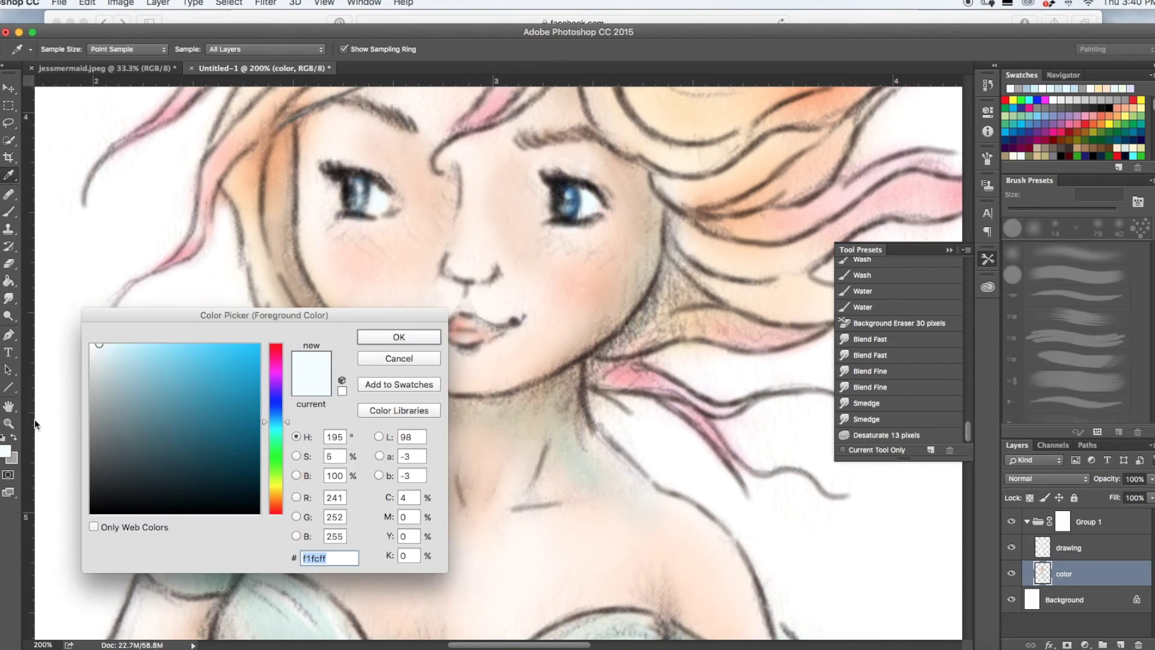
click(275, 498)
click(400, 336)
drag(467, 335, 476, 328)
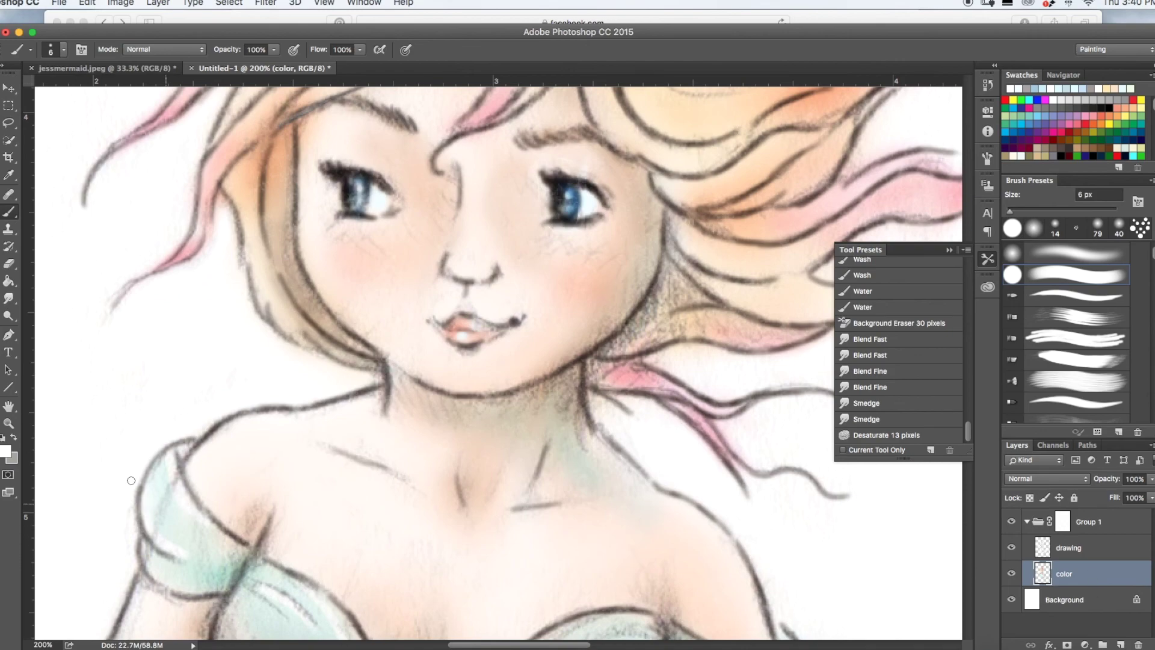
Deepen the lips around the highlight with pale pink on the color layer, using the 6 px brush in Multiply mode
click(13, 438)
click(6, 451)
click(431, 345)
key(Return)
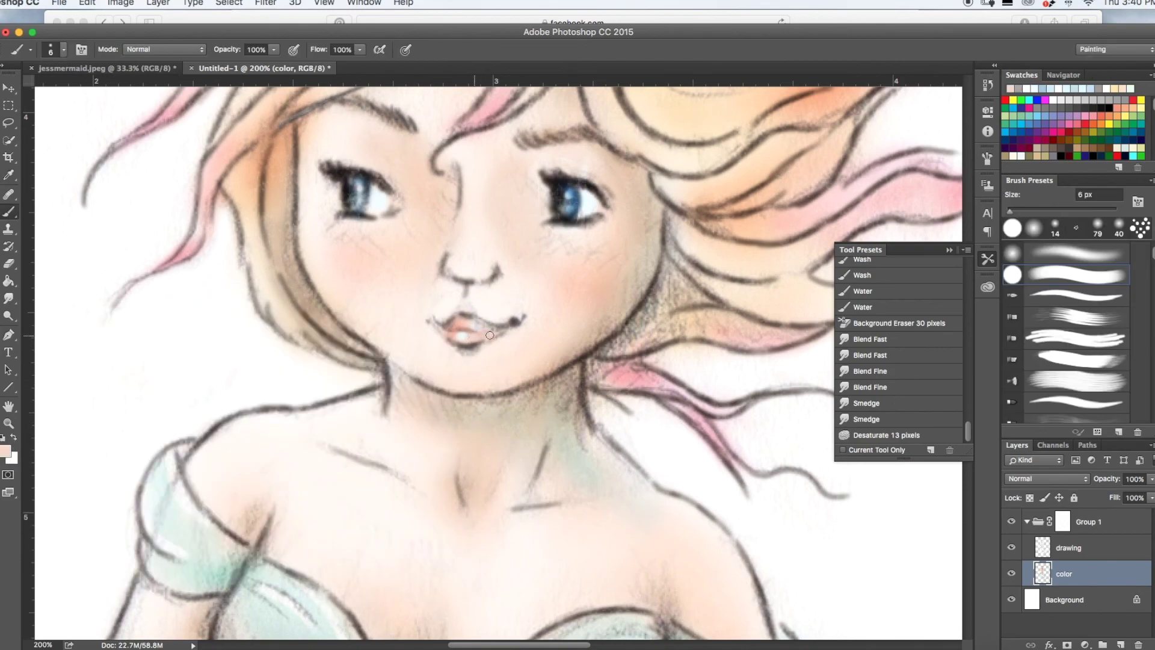
click(179, 49)
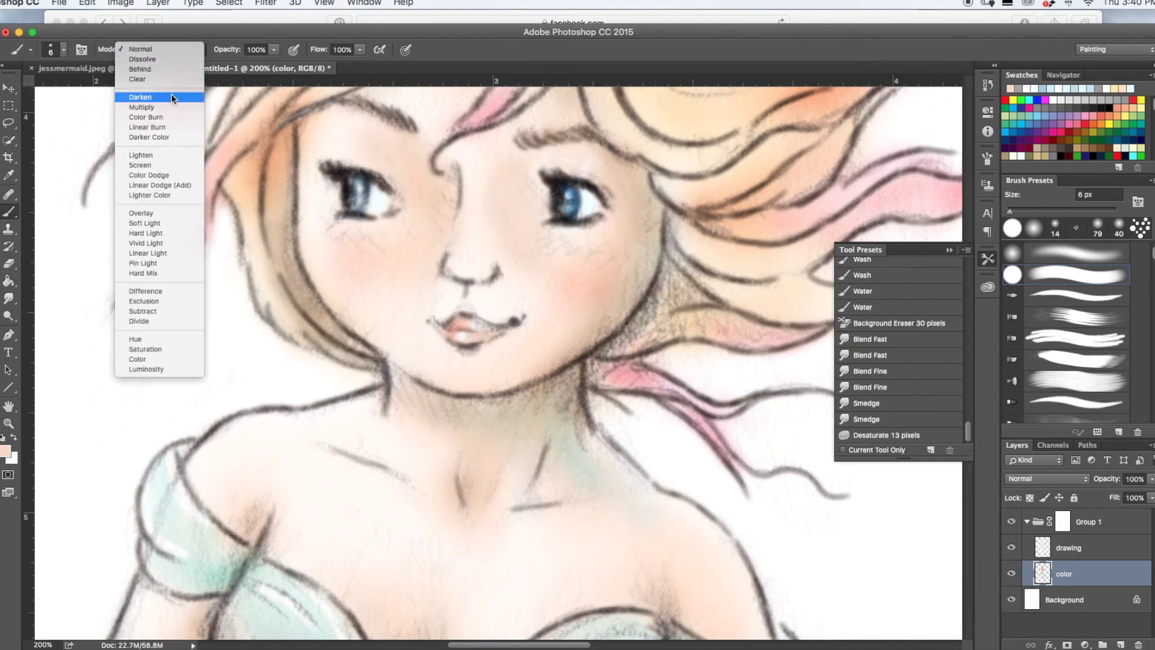
click(144, 107)
mouse_move(490, 337)
mouse_down()
mouse_move(516, 329)
mouse_move(473, 326)
mouse_move(513, 325)
mouse_move(478, 343)
mouse_move(495, 329)
mouse_move(463, 325)
mouse_move(498, 339)
mouse_up()
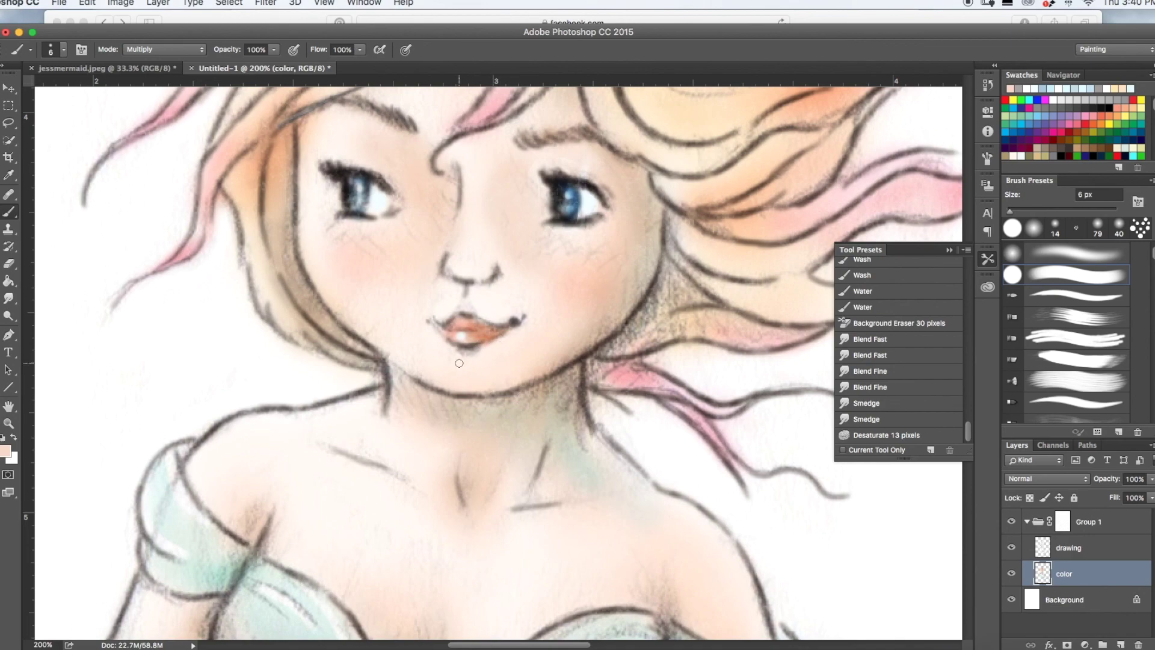
Examine the whole mermaid illustration at 25% zoom
key(ctrl+minus)
key(ctrl+minus)
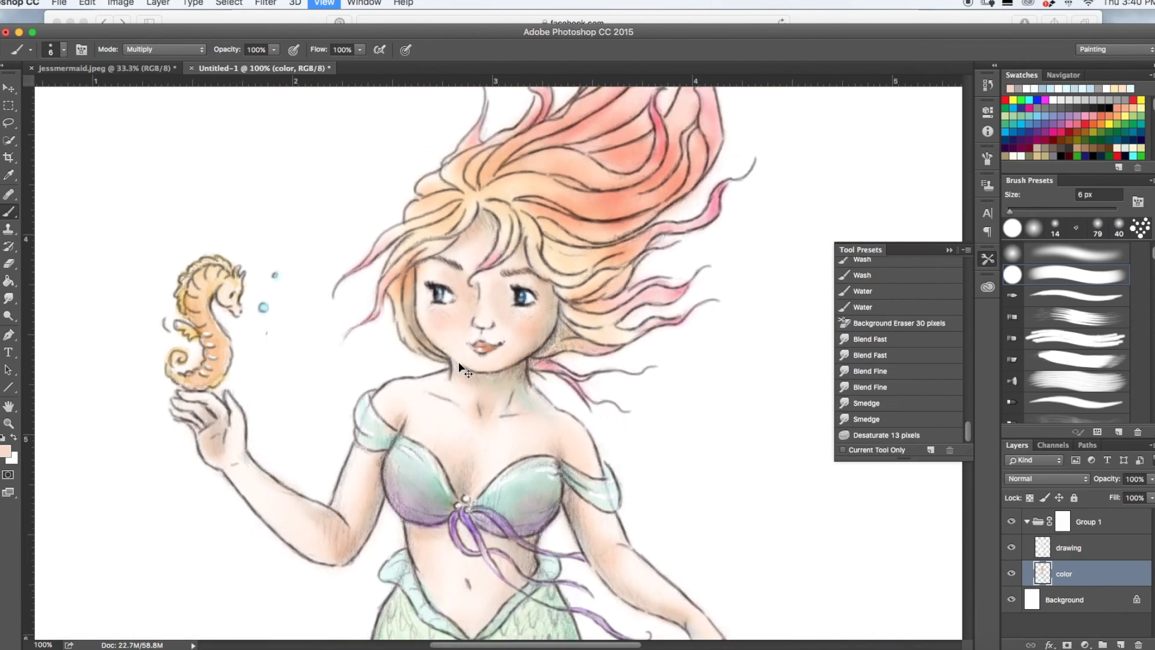
key(ctrl+minus)
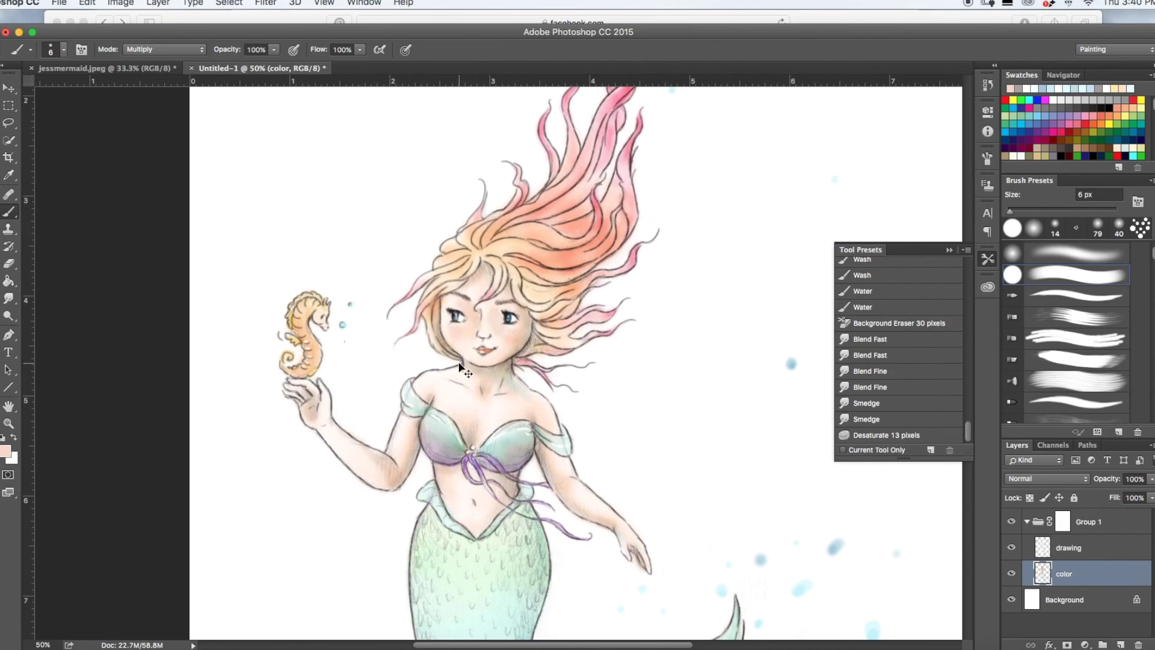
scroll(458, 362, down, 3)
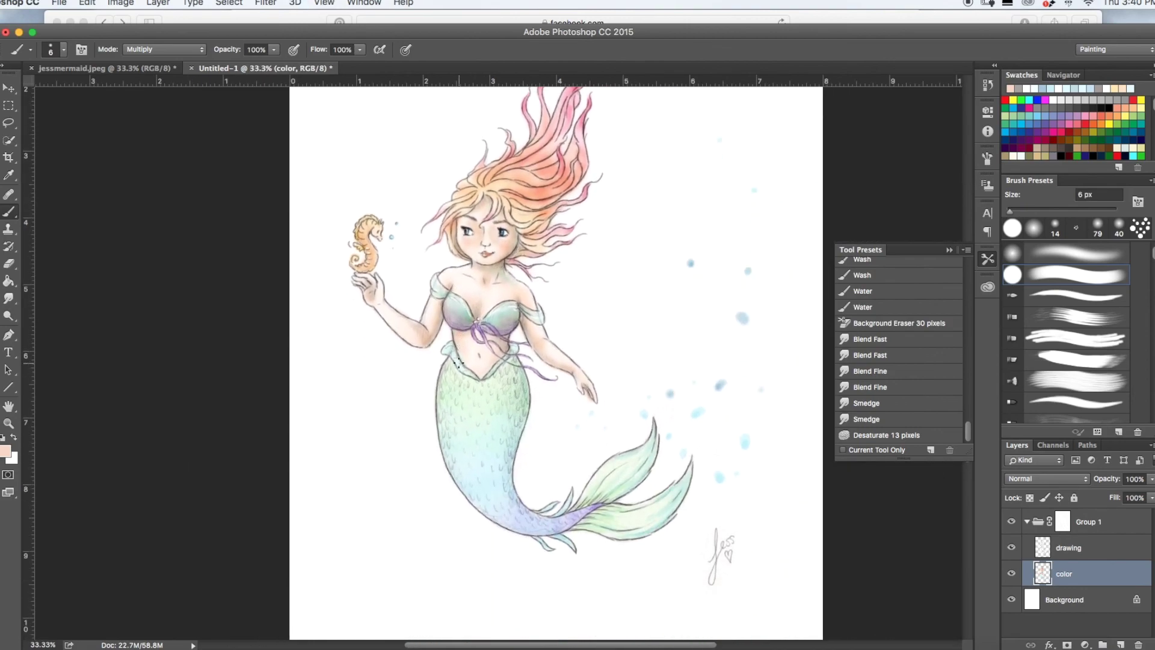
scroll(458, 363, up, 1)
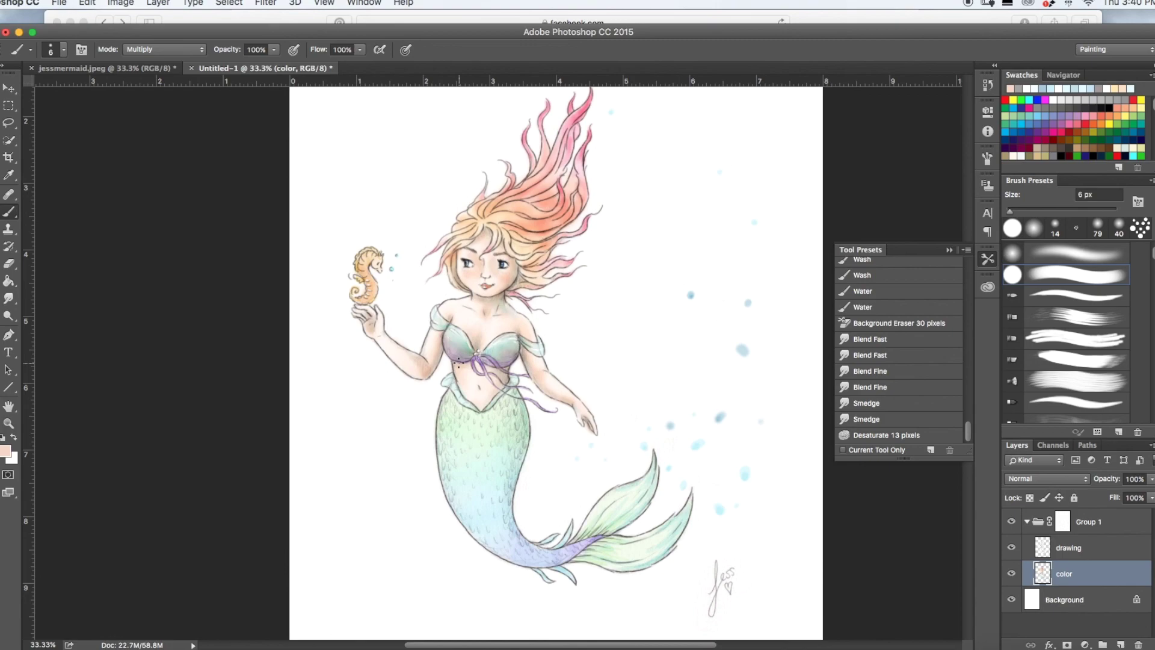
key(ctrl+minus)
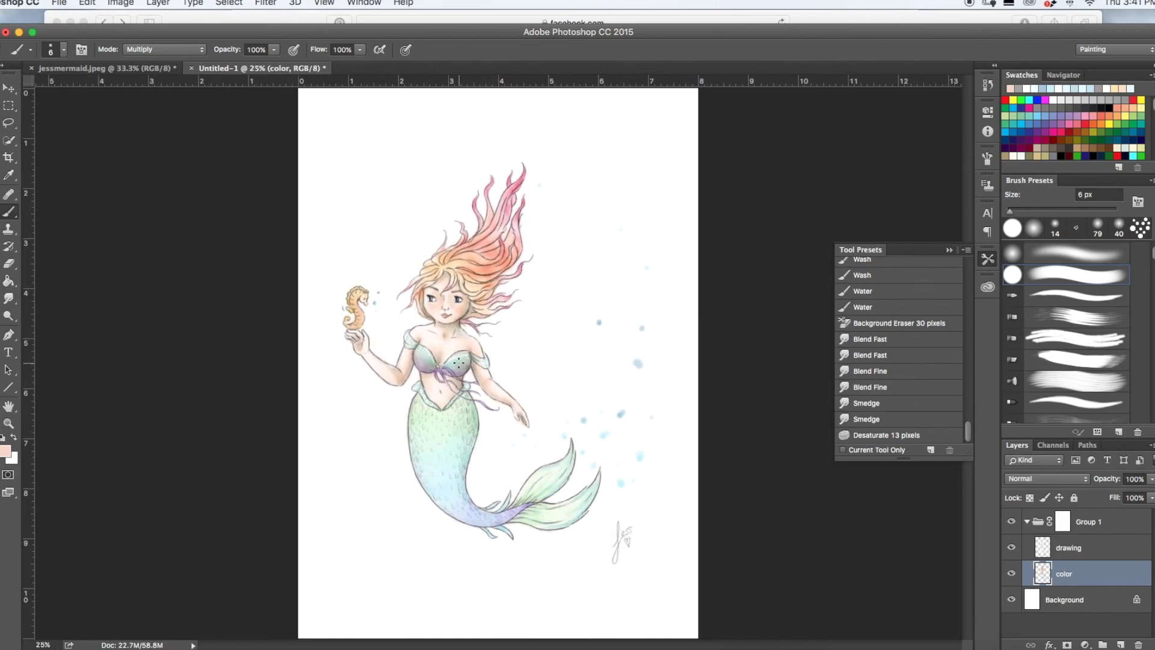